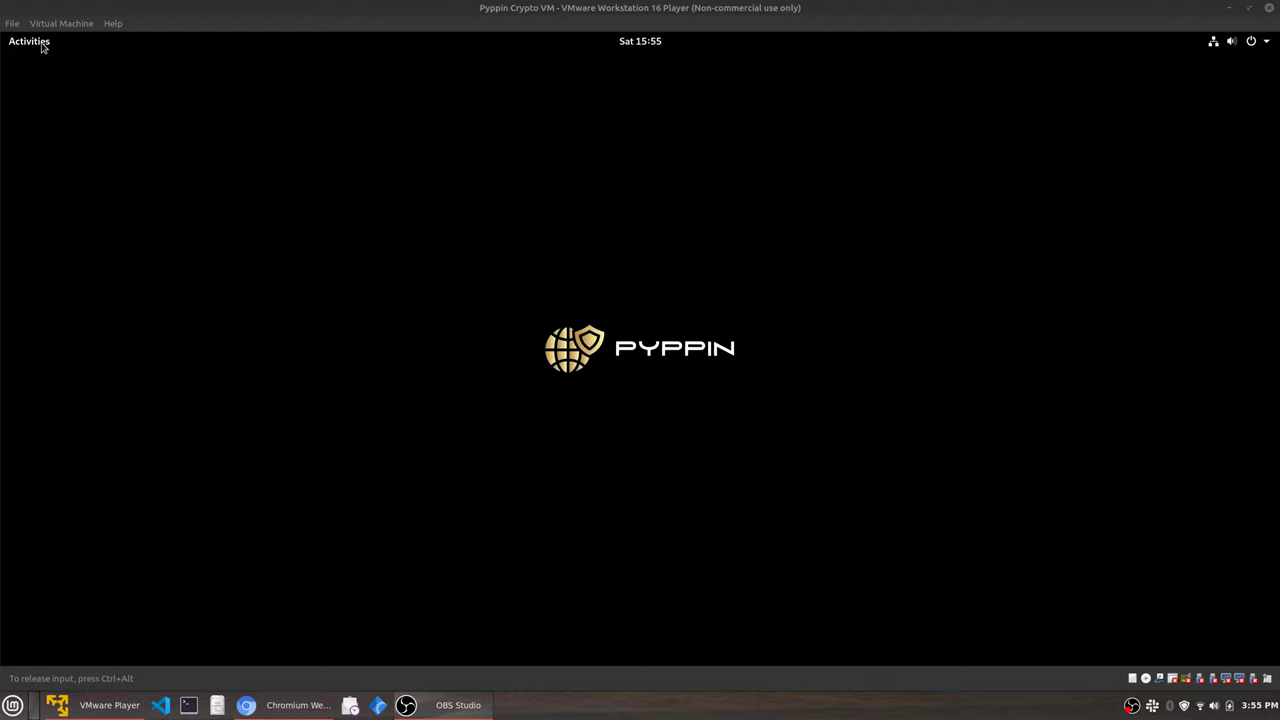
Search Activities for 'chro' and add Chromium Web Browser to favourites.
left_click(42, 46)
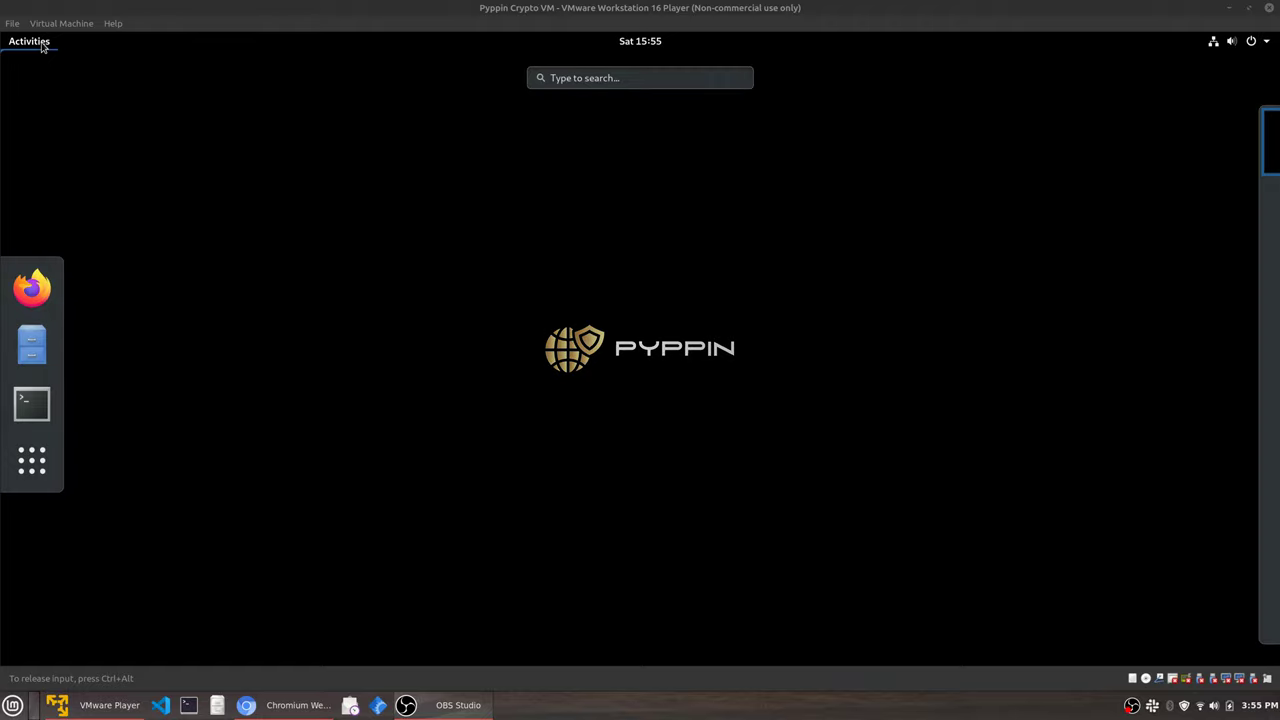
left_click(574, 77)
type("chro")
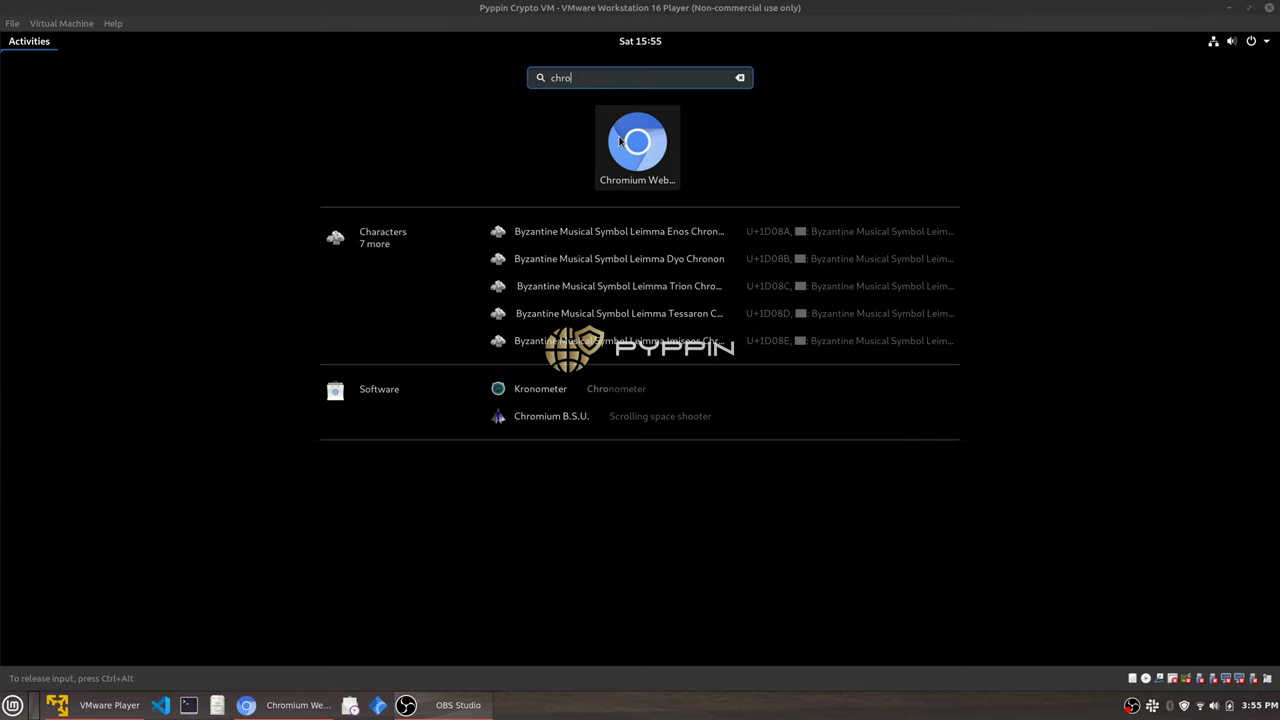
right_click(637, 142)
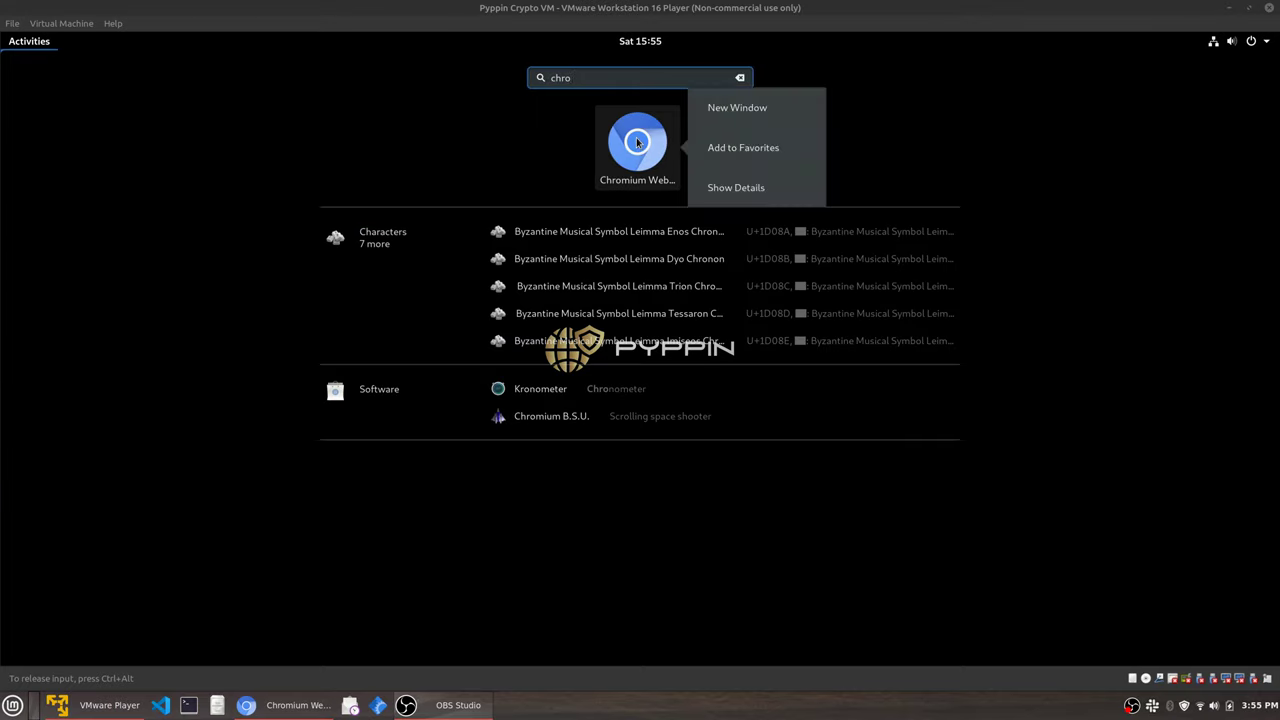
left_click(751, 146)
Launch Chromium and enlarge its window.
left_click(633, 146)
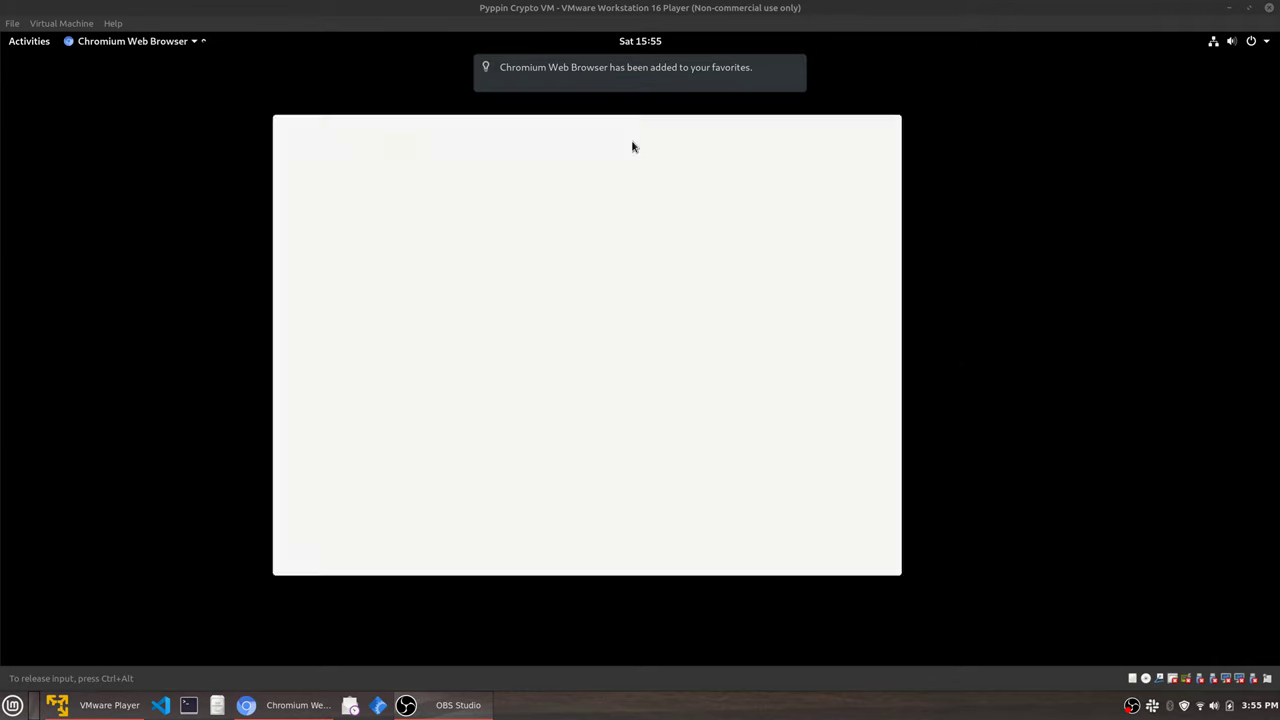
left_click_drag(719, 128, 733, 128)
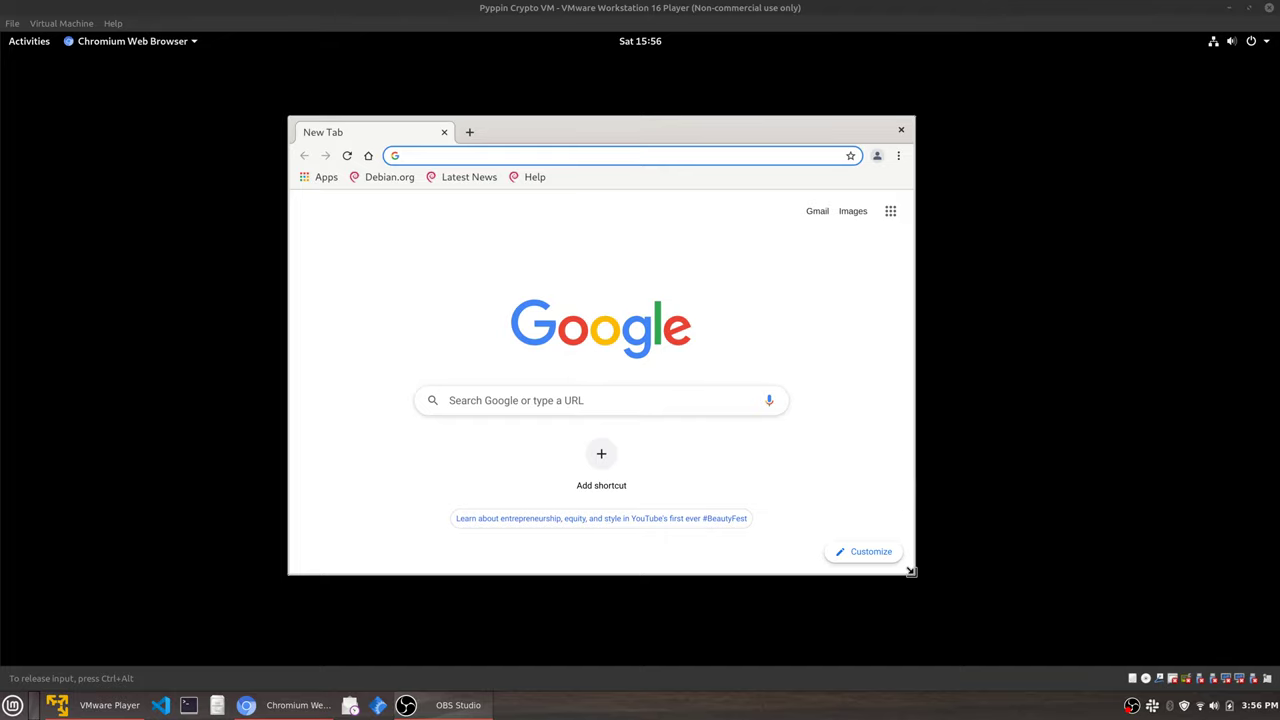
left_click_drag(914, 578, 1011, 614)
Hide the Apps shortcut from the bookmarks bar.
right_click(733, 188)
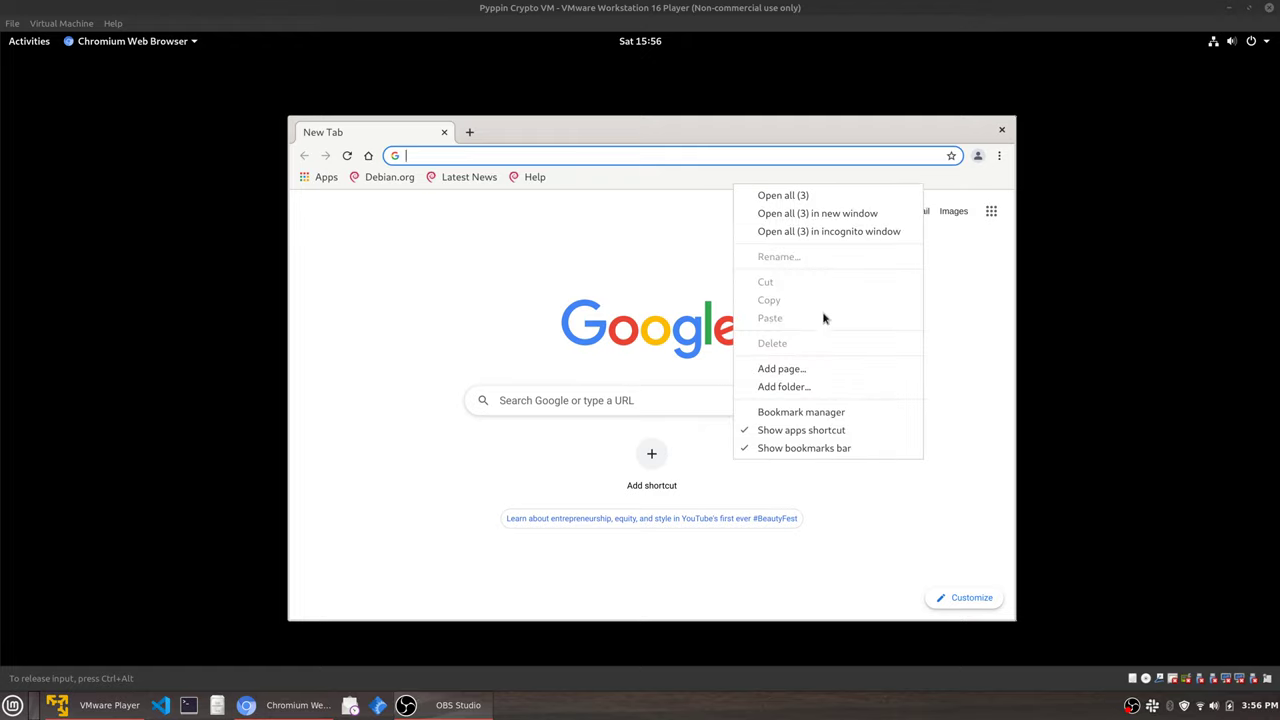
left_click(874, 449)
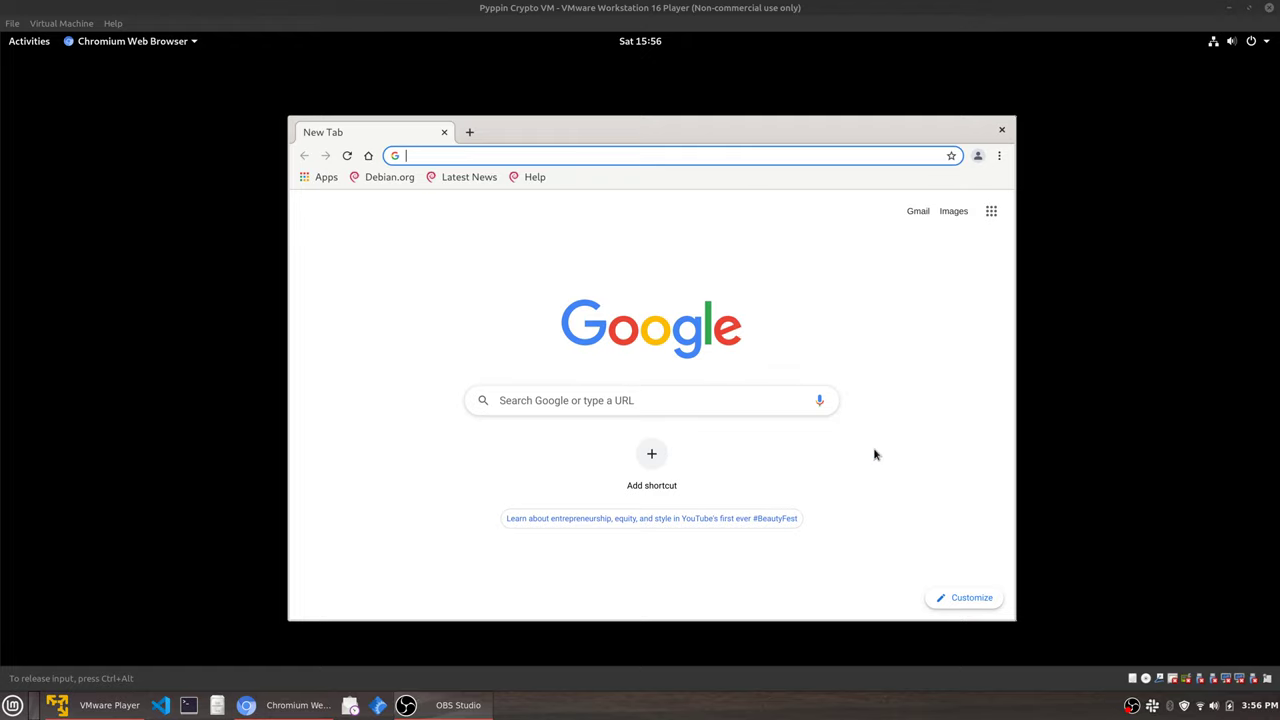
right_click(794, 182)
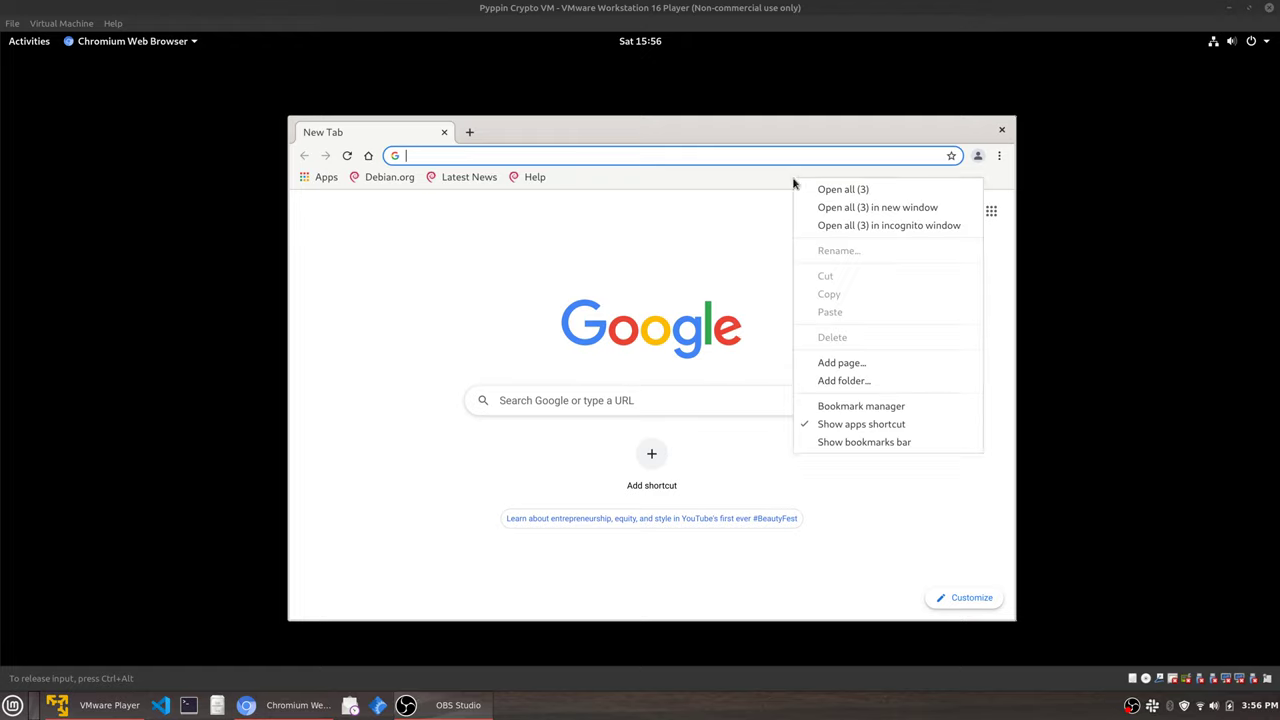
left_click(867, 423)
left_click(999, 157)
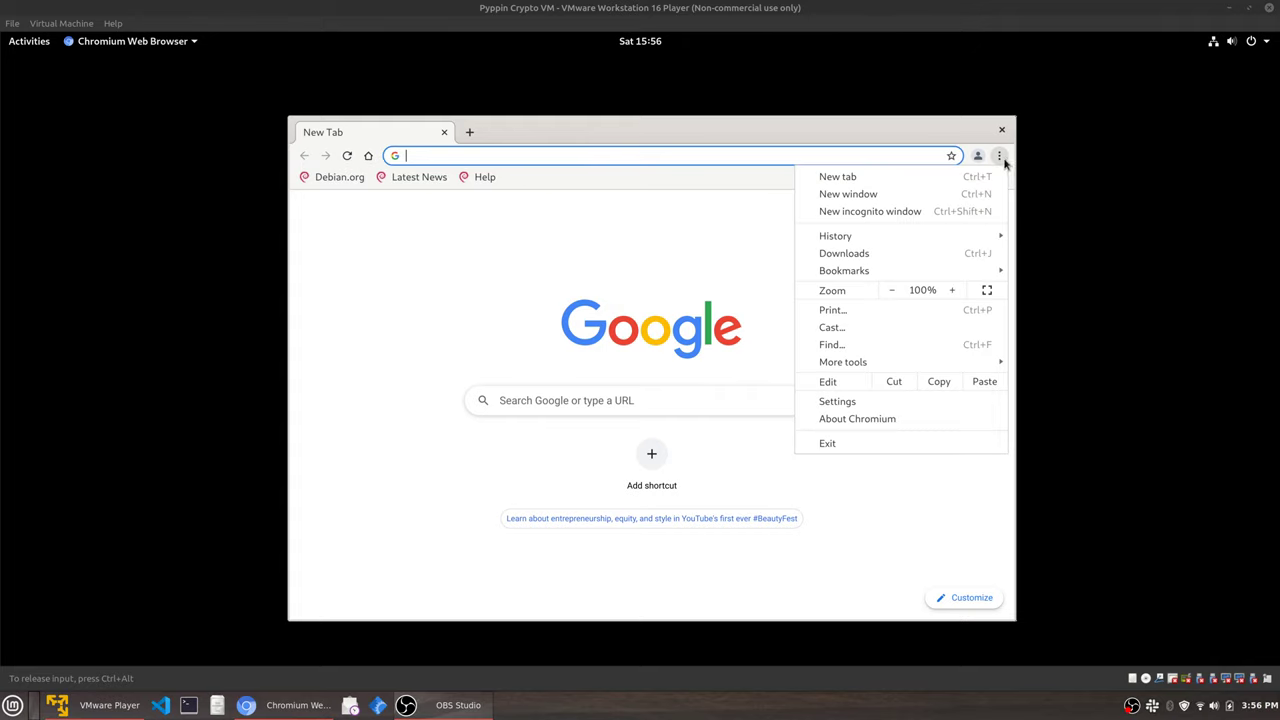
mouse_move(934, 275)
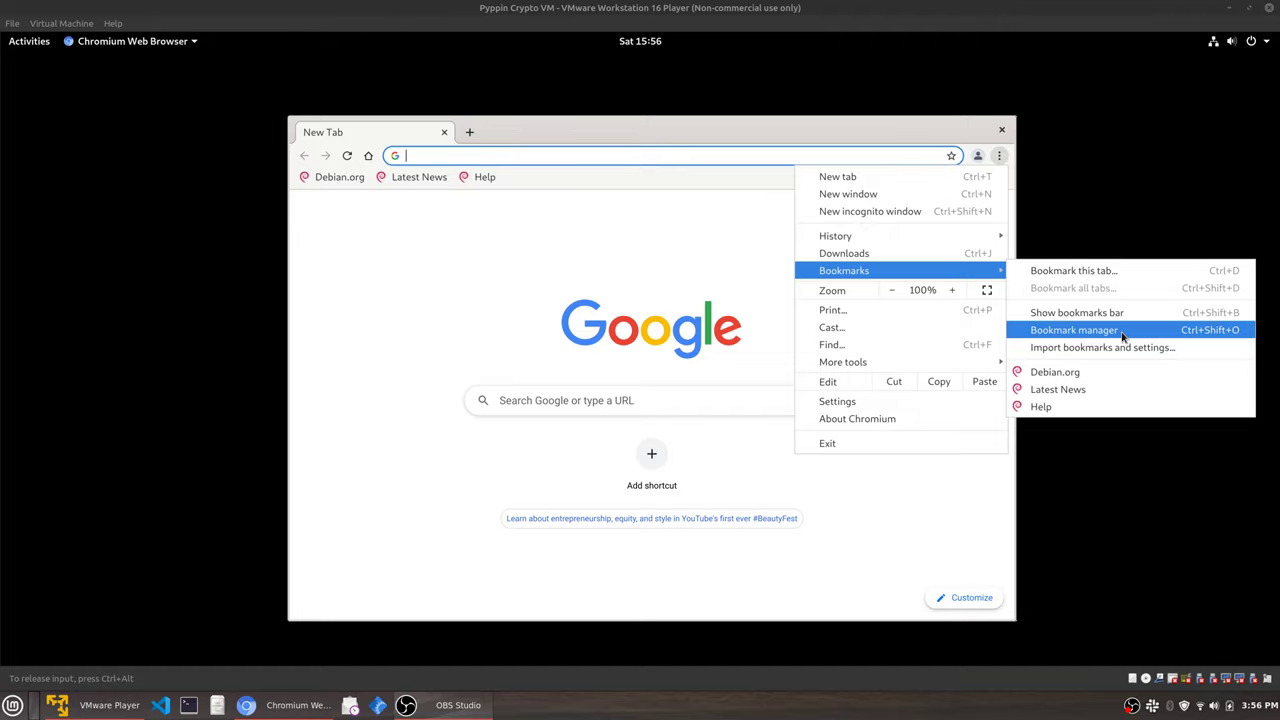
left_click(728, 312)
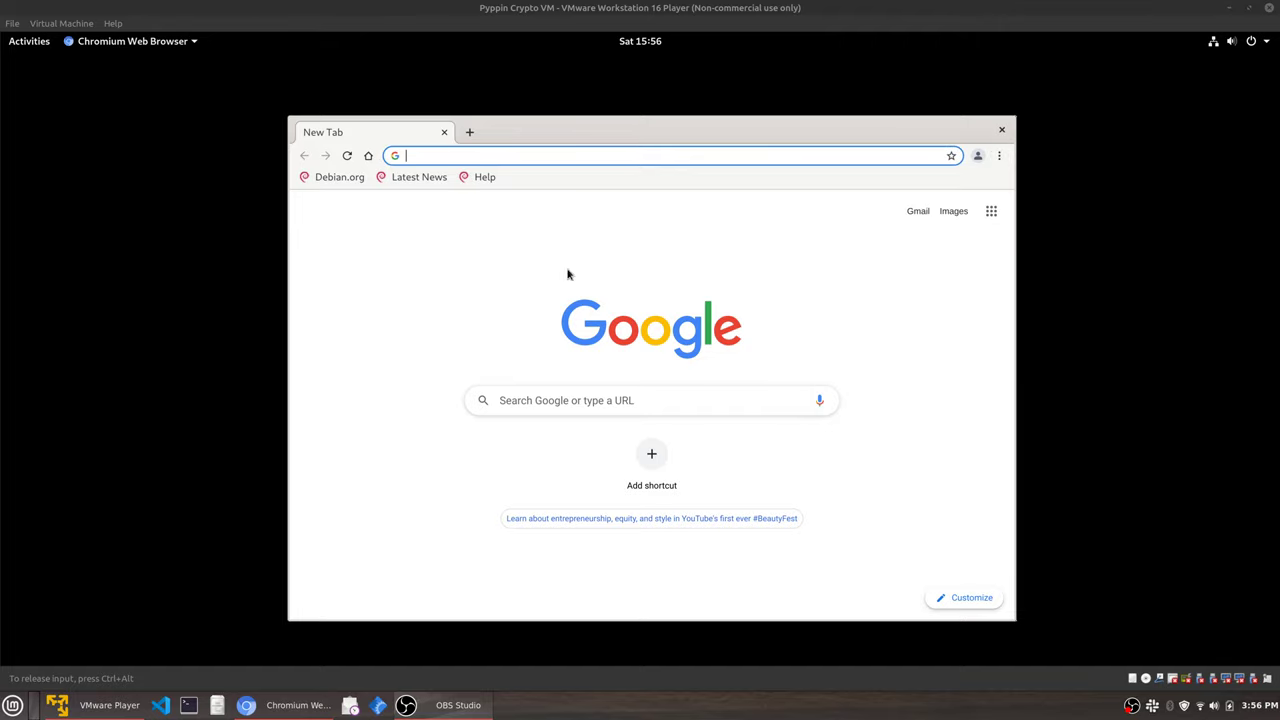
Delete the Debian.org, Latest News and Help bookmarks in the bookmark manager.
right_click(521, 186)
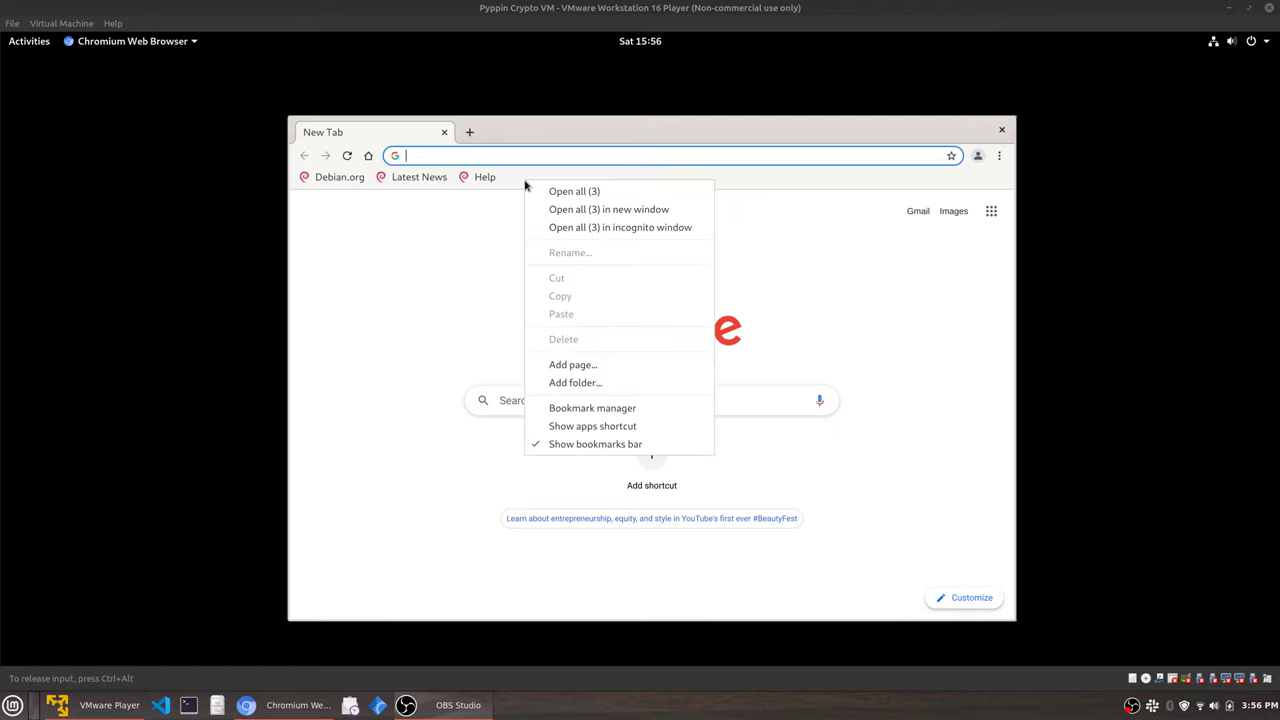
left_click(595, 410)
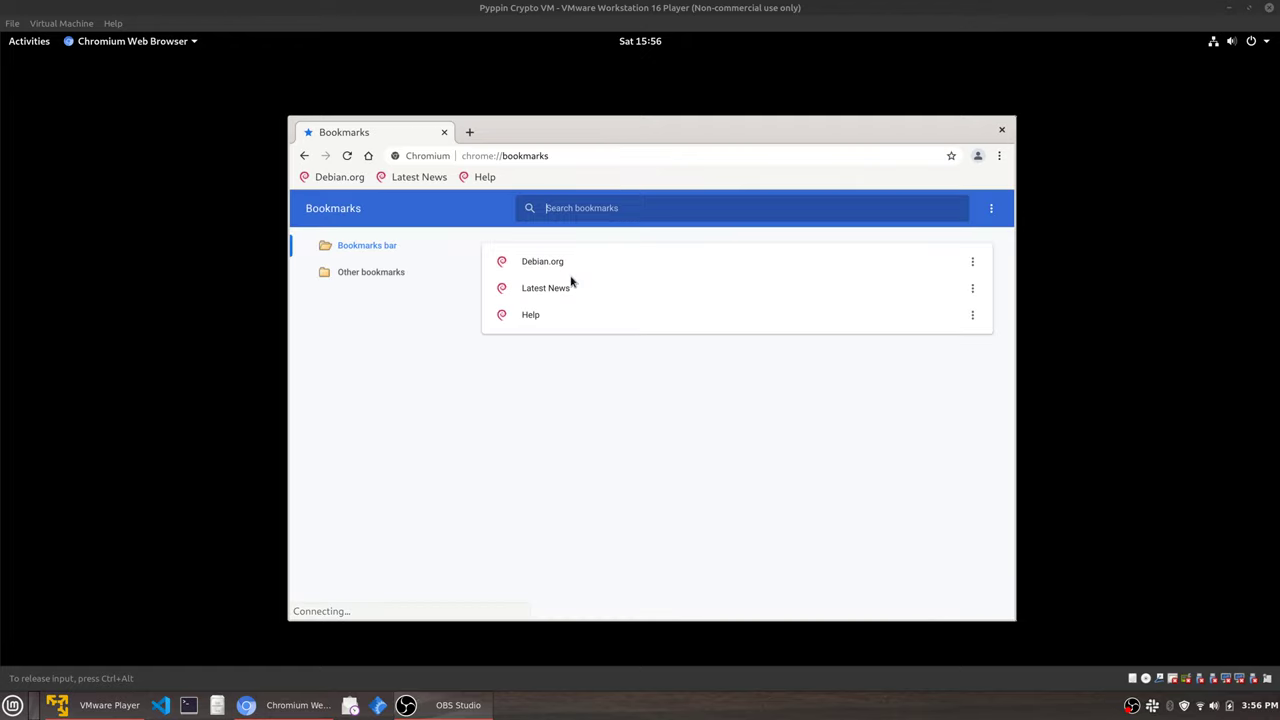
left_click(971, 264)
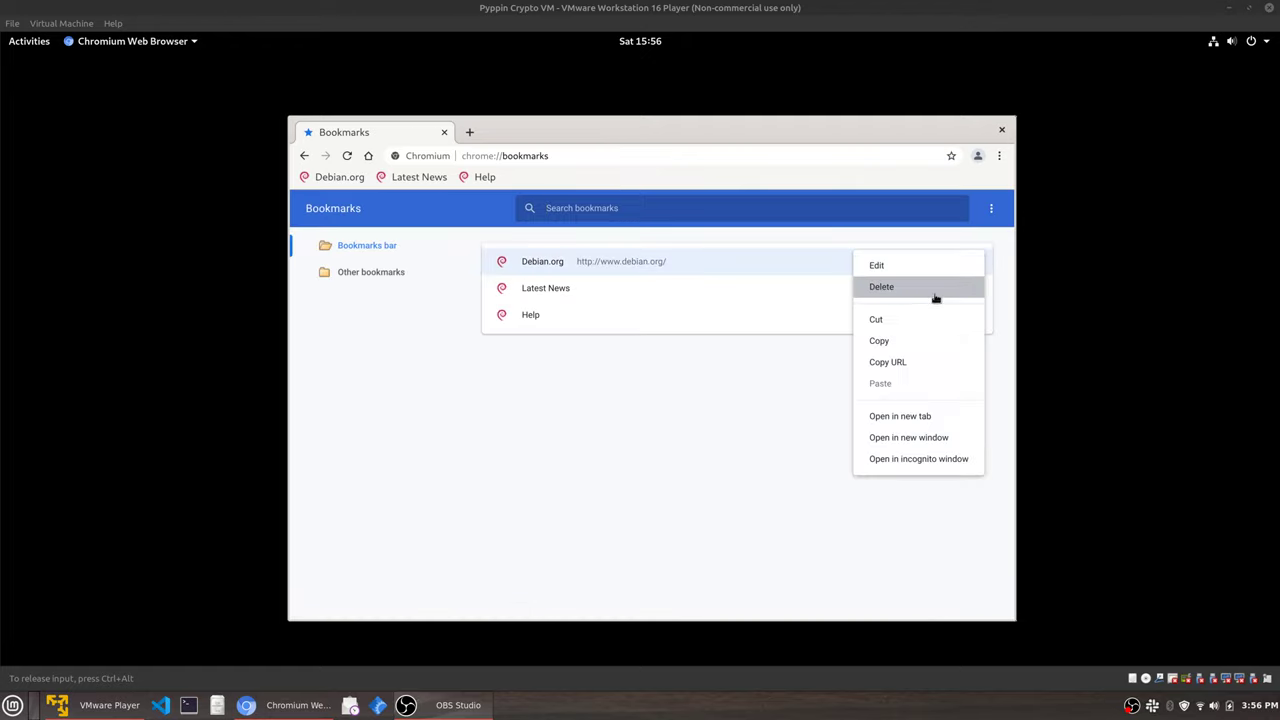
left_click(935, 290)
left_click(967, 266)
left_click(958, 290)
left_click(980, 264)
left_click(946, 289)
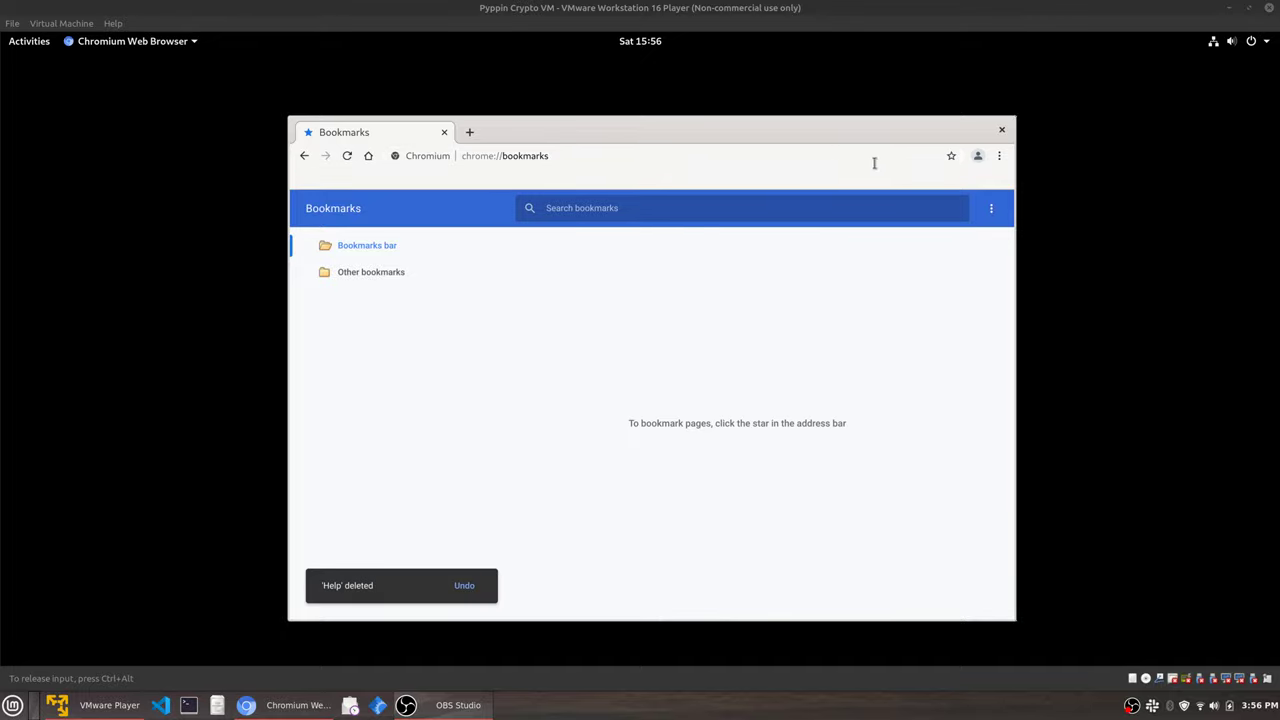
Close the Bookmarks tab, search Google for 'metamask', open metamask.io, and enlarge the window.
left_click(468, 133)
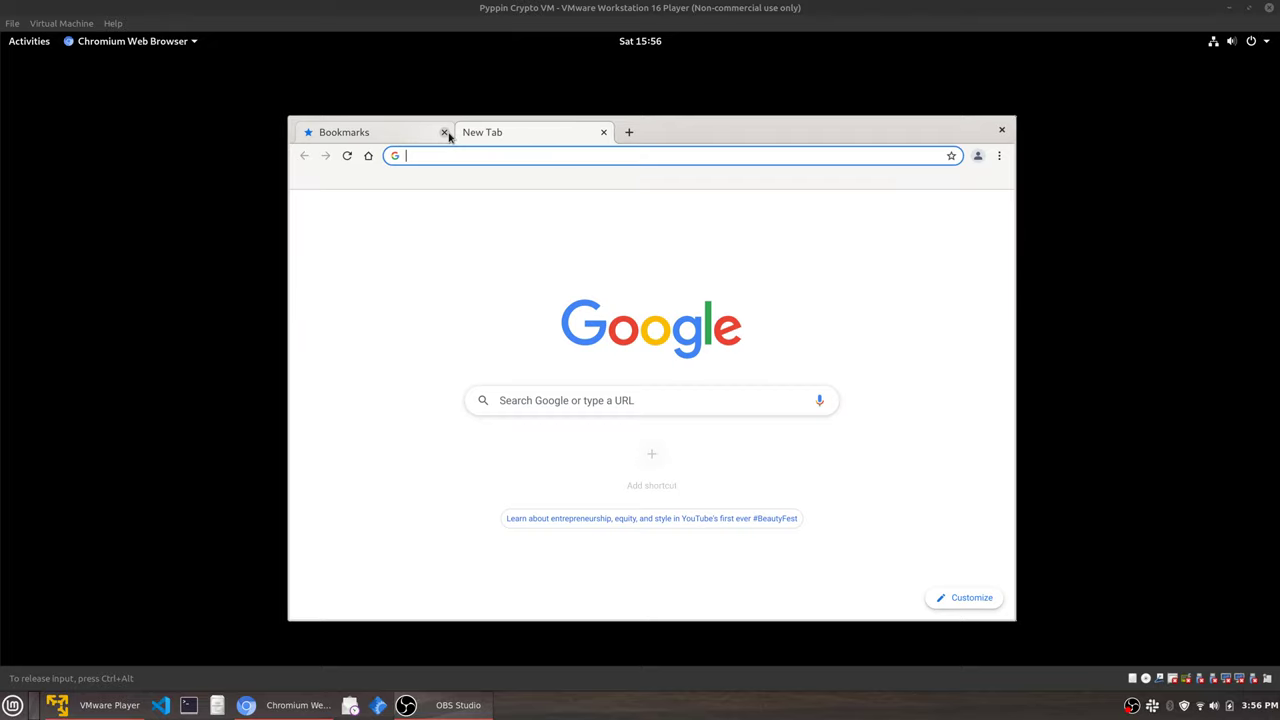
left_click(440, 133)
left_click(453, 153)
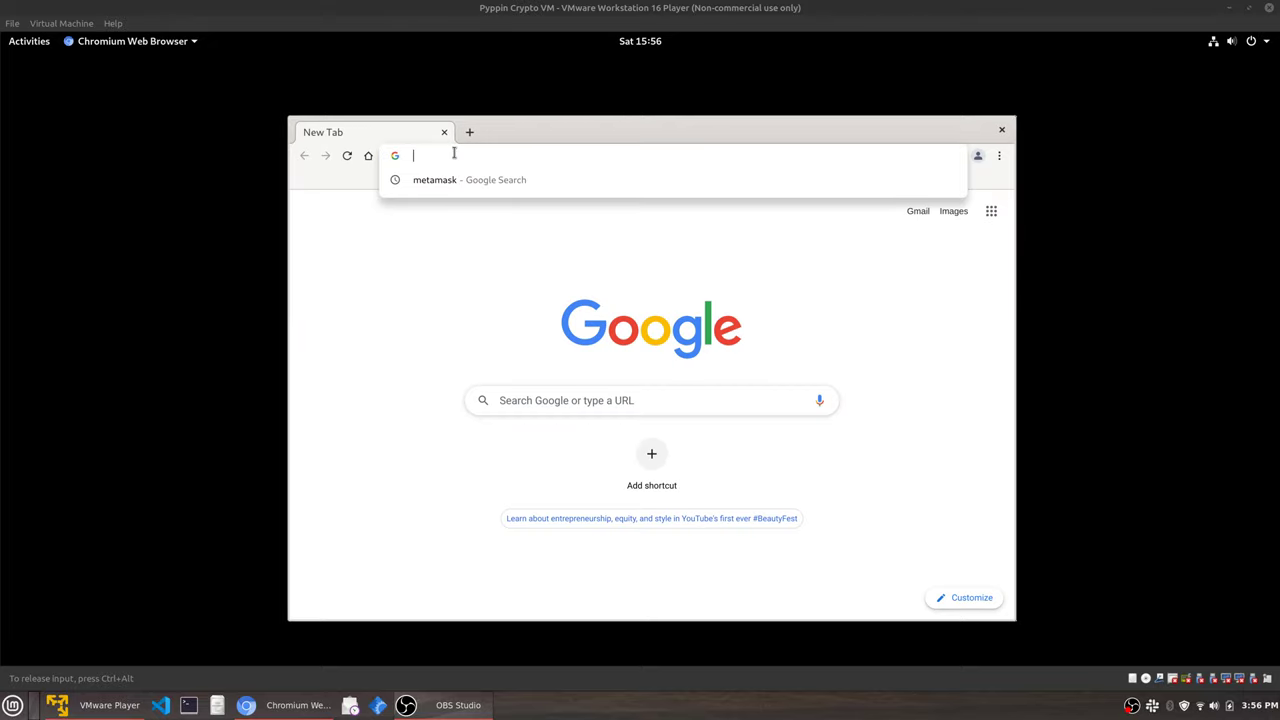
left_click(463, 181)
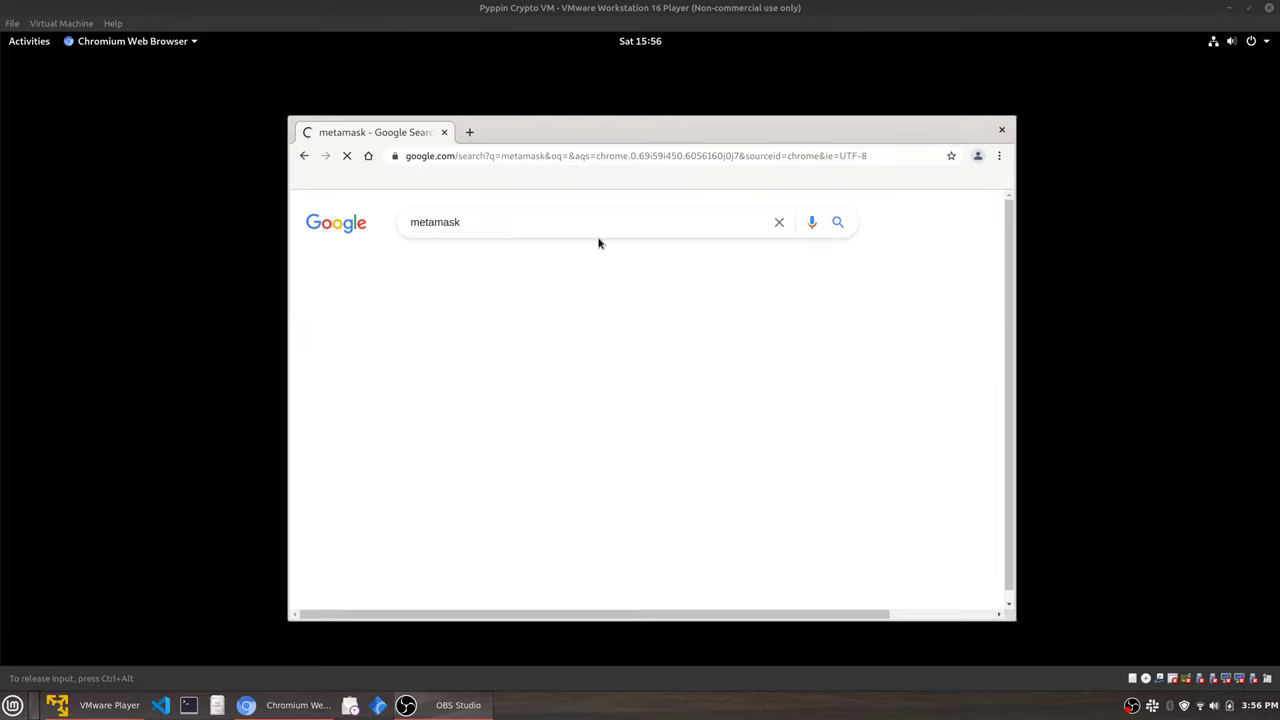
left_click(433, 342)
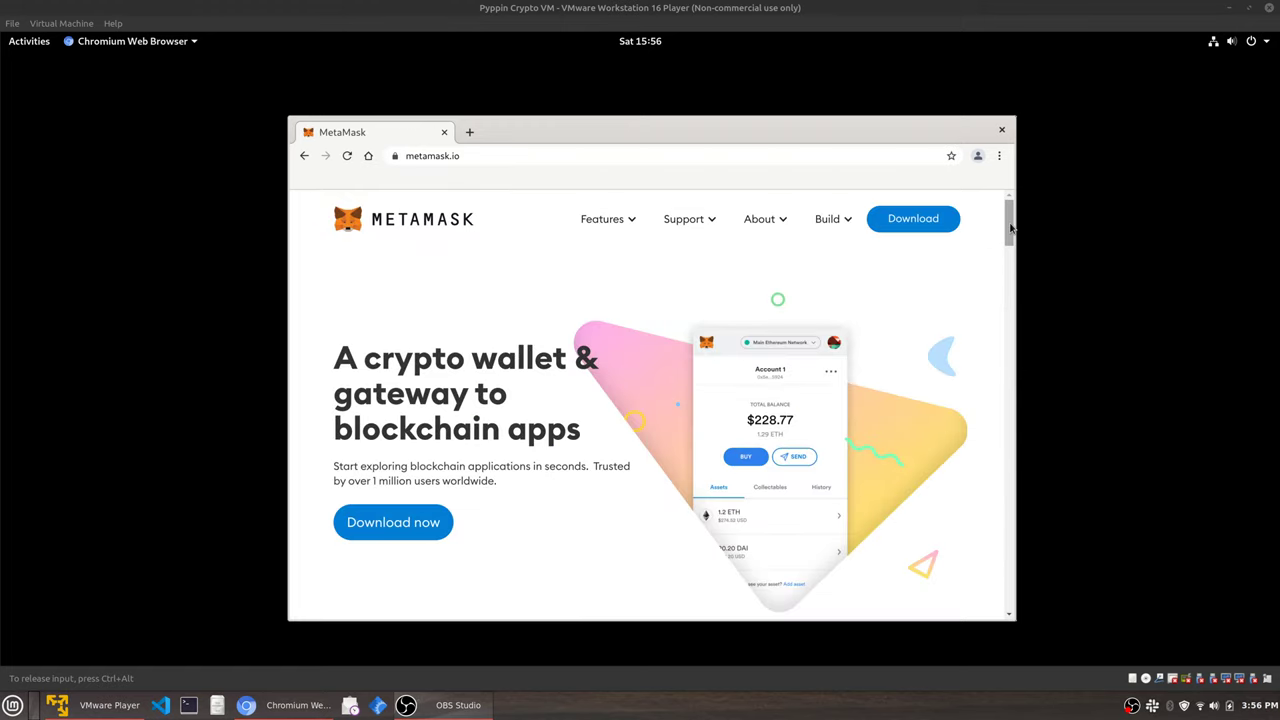
mouse_move(1009, 228)
left_mouse_down()
mouse_move(1006, 305)
mouse_move(992, 323)
mouse_move(1000, 418)
mouse_move(998, 206)
left_mouse_up()
left_click_drag(290, 119, 239, 111)
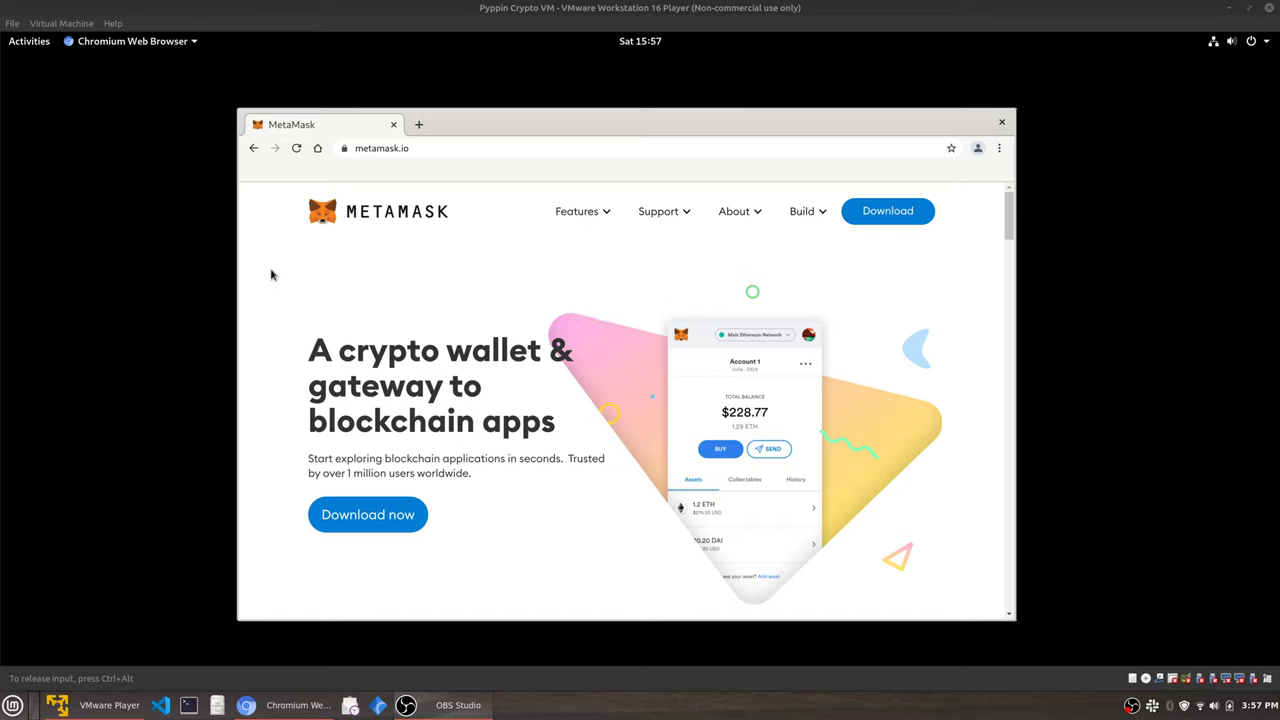
Go from MetaMask's download page to its Chrome Web Store listing and choose Add to Chrome.
left_click(386, 516)
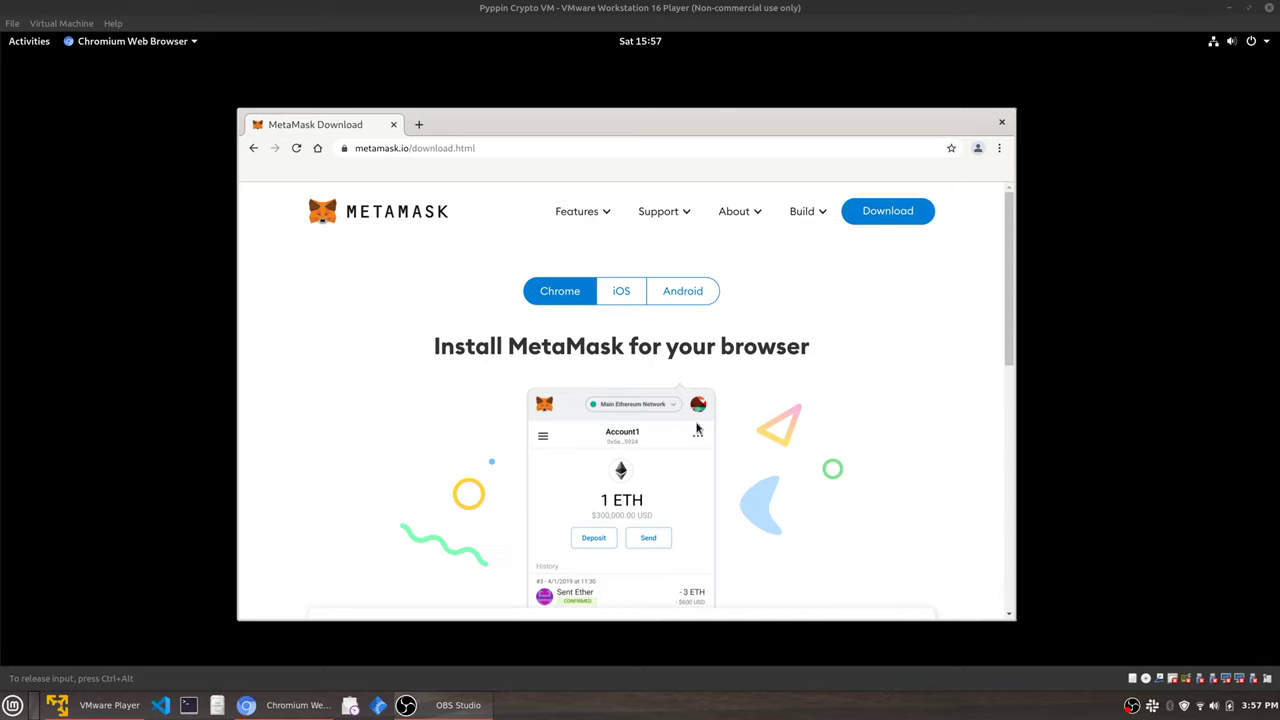
scroll(697, 425, "down", 2)
scroll(697, 425, "up", 1)
scroll(697, 425, "up", 2)
scroll(775, 449, "down", 3)
scroll(775, 449, "down", 1)
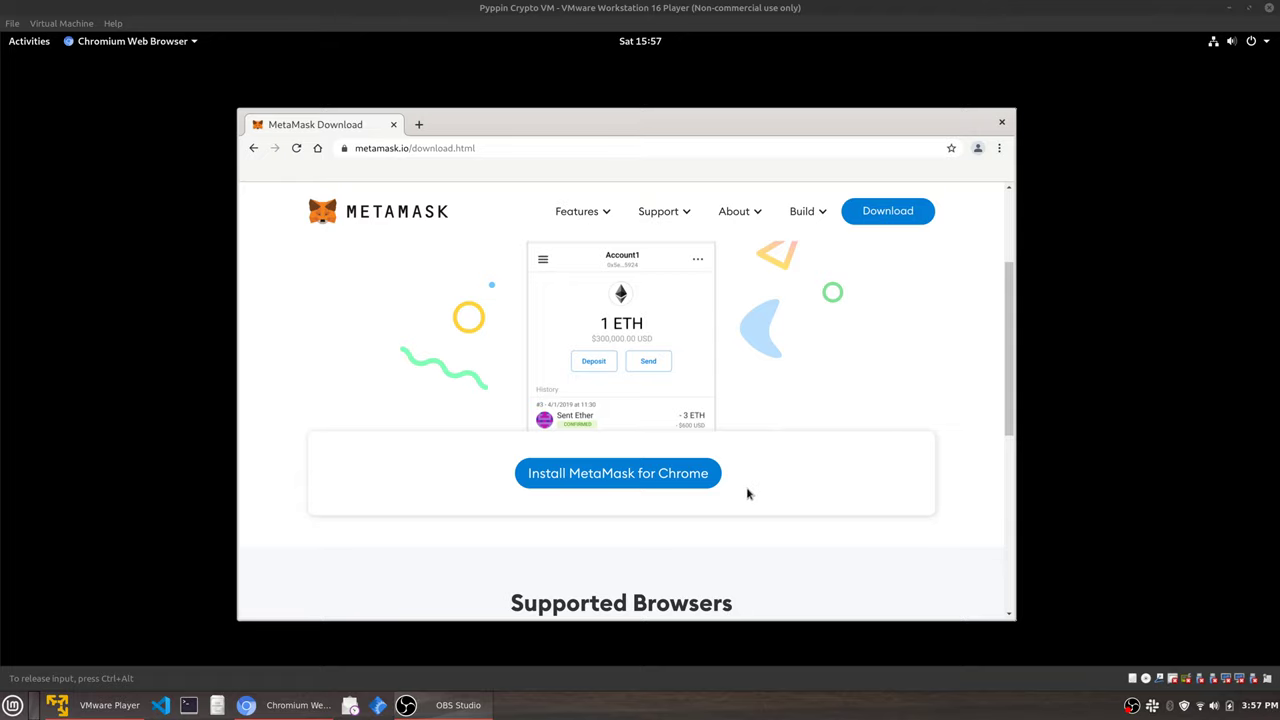
left_click(632, 487)
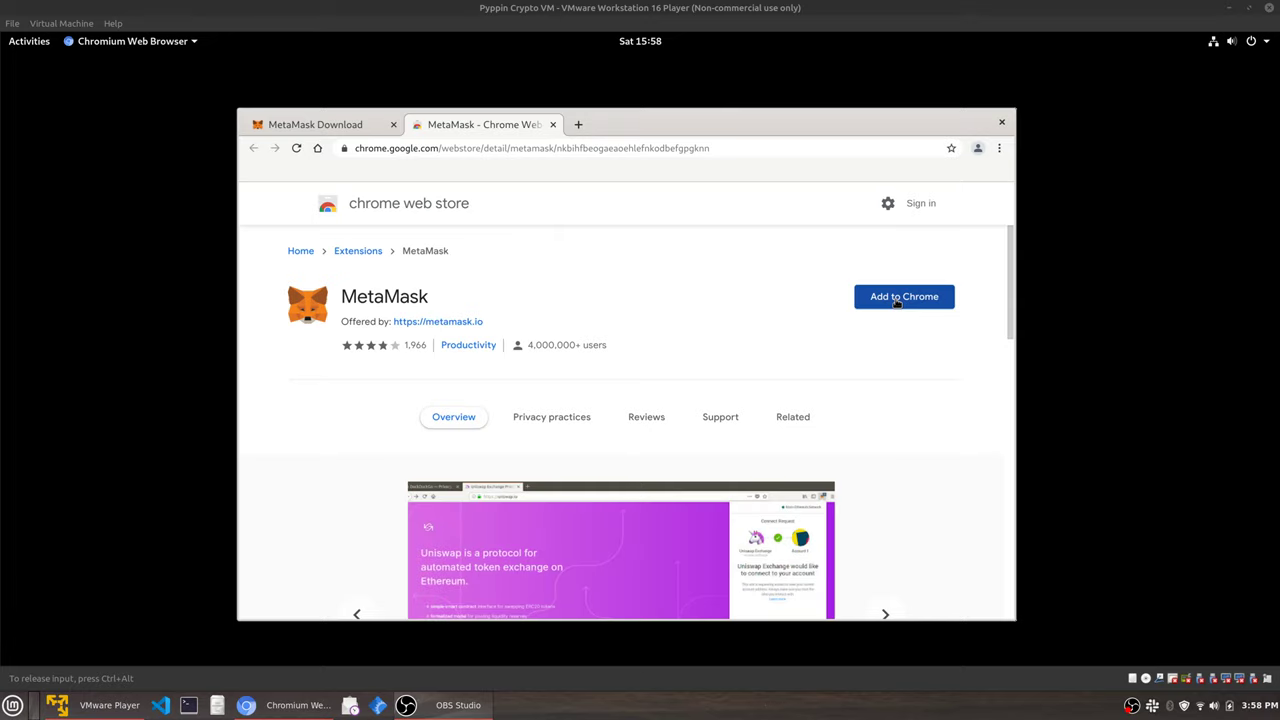
left_click(897, 302)
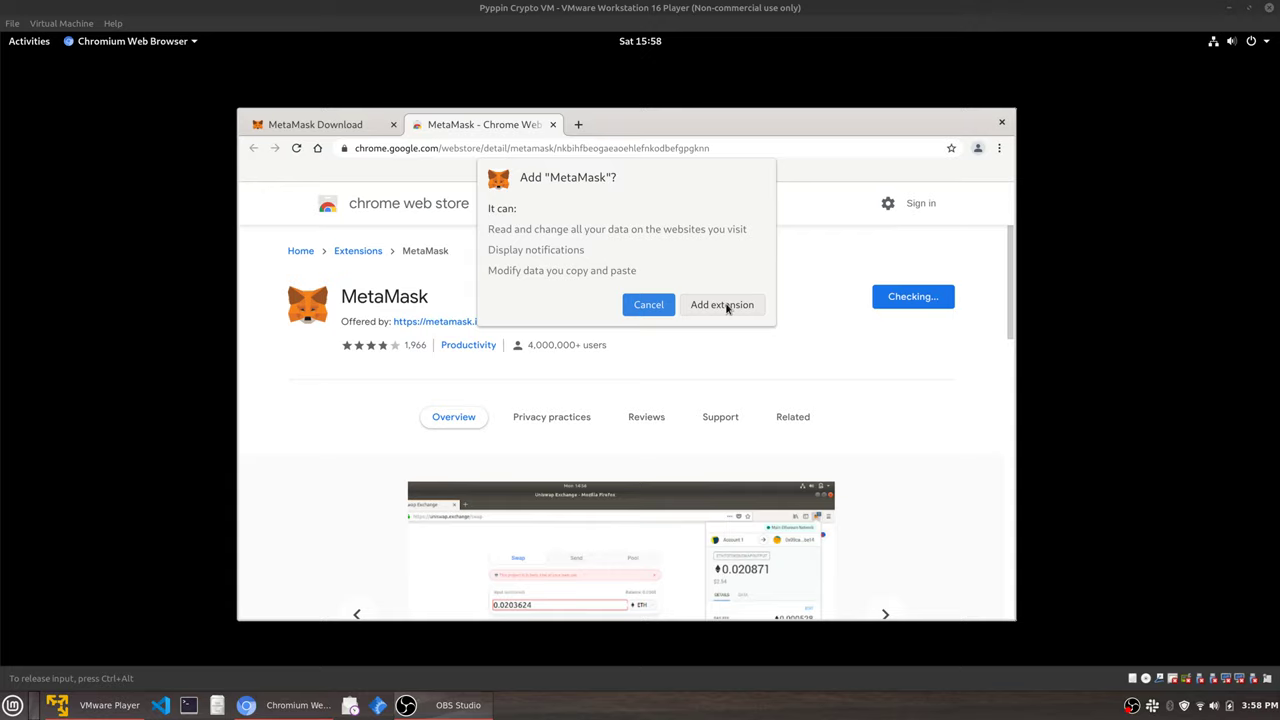
Add the MetaMask extension, close the leftover tabs, and pin it to the toolbar.
left_click(722, 305)
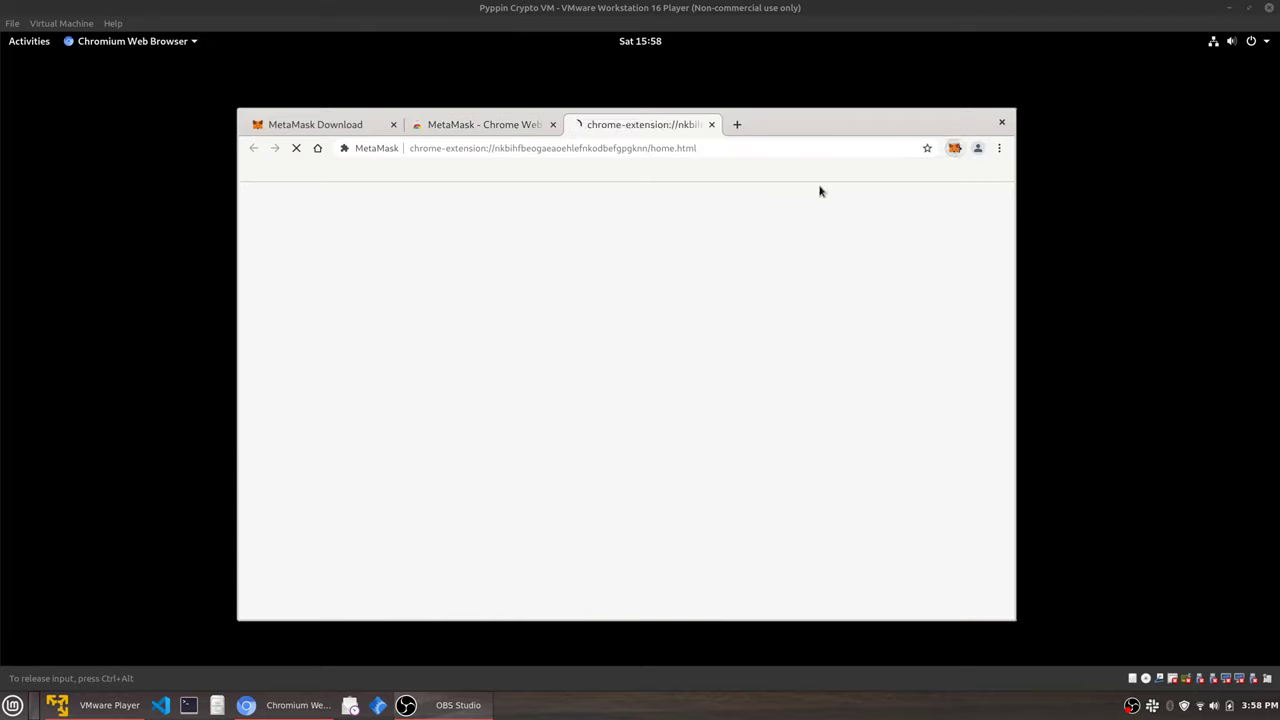
left_click(552, 124)
left_click(393, 124)
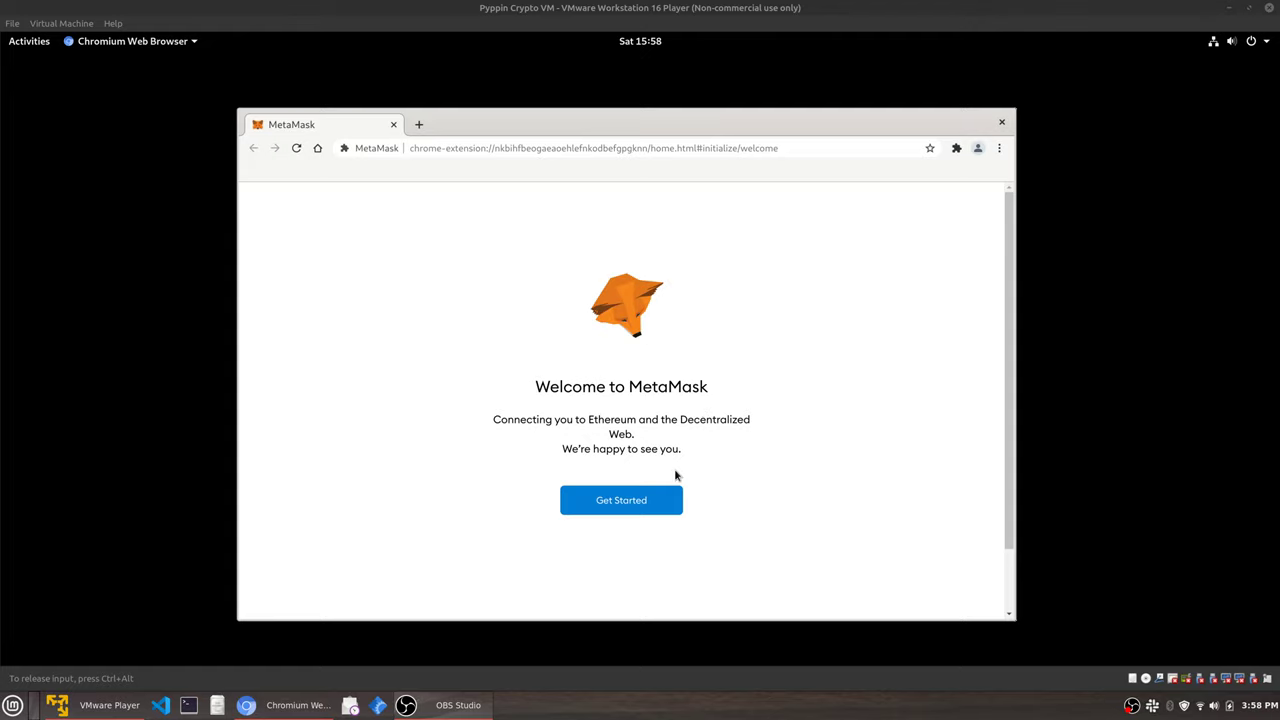
left_click(957, 149)
left_click(925, 256)
left_click(934, 361)
Launch MetaMask from the toolbar and click Get Started on its welcome page.
left_click(957, 149)
left_click(938, 150)
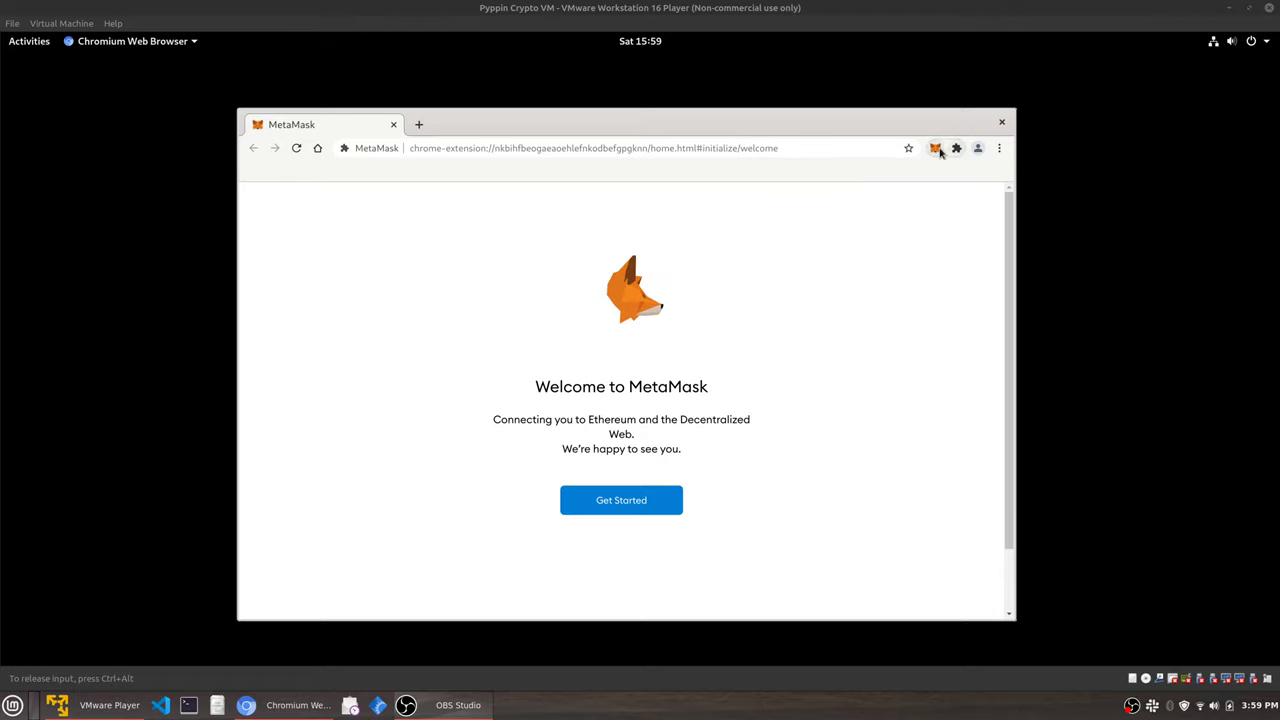
left_click(938, 150)
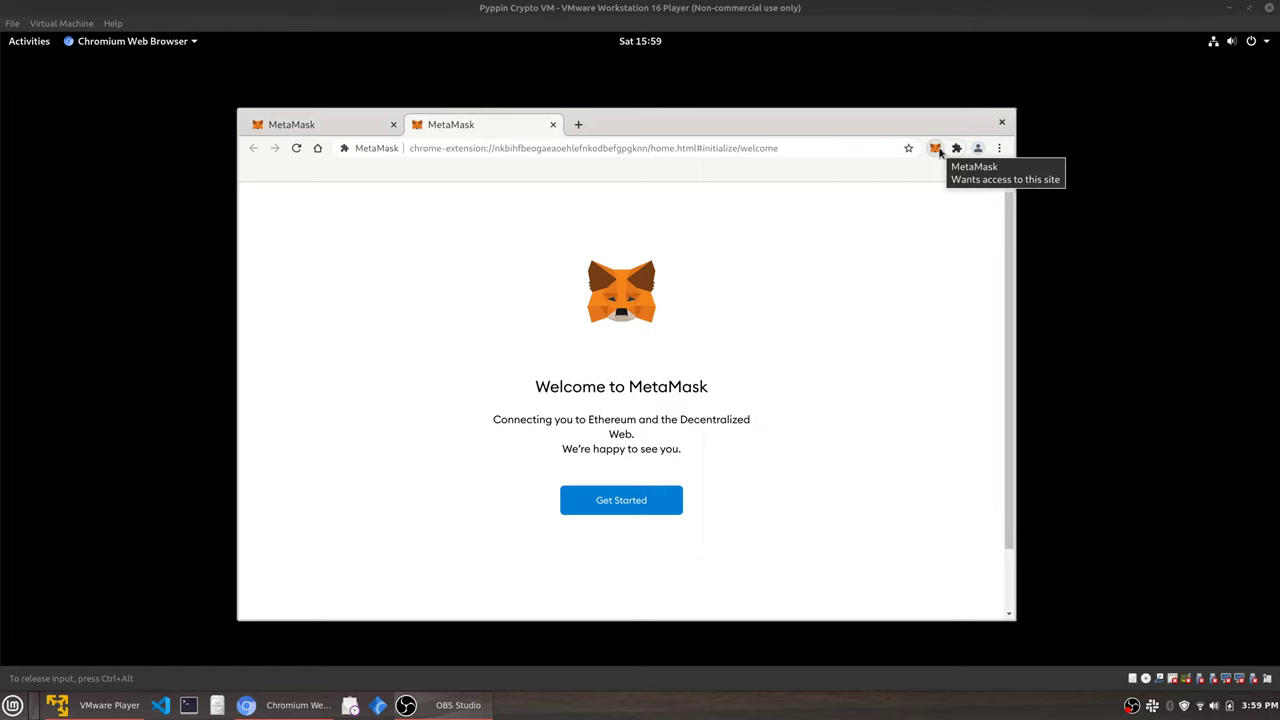
left_click(393, 124)
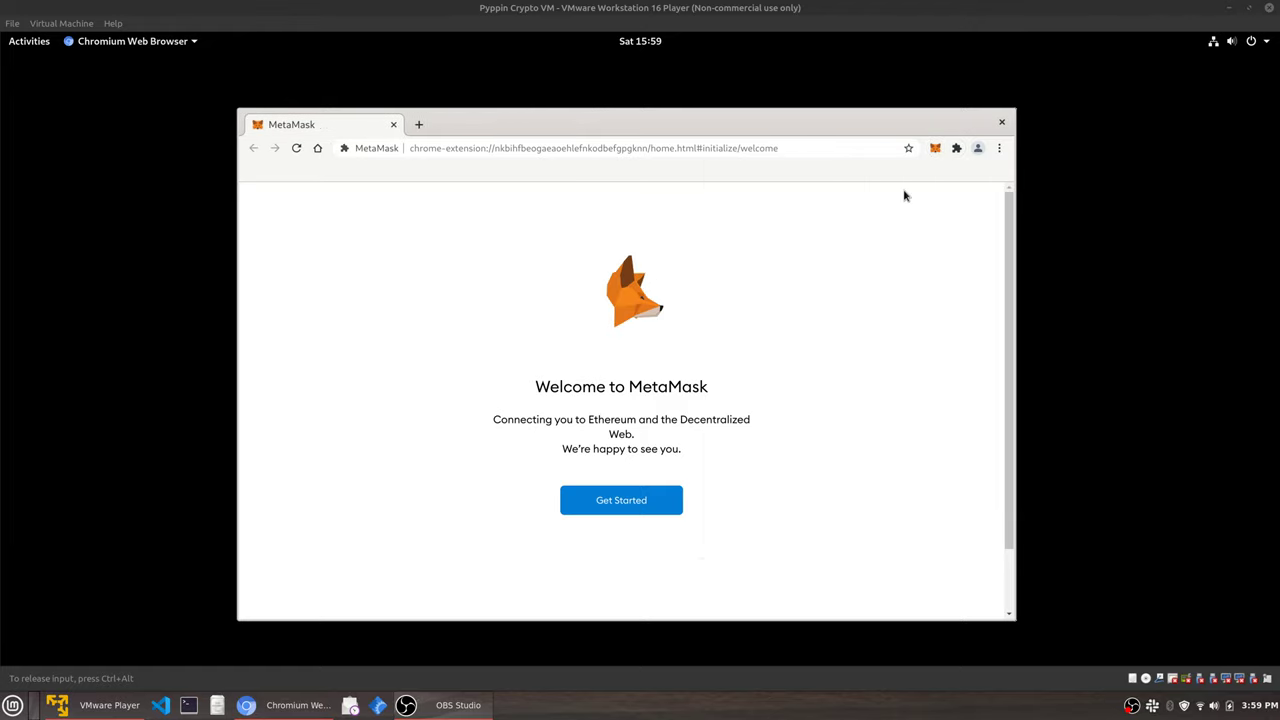
left_click(651, 505)
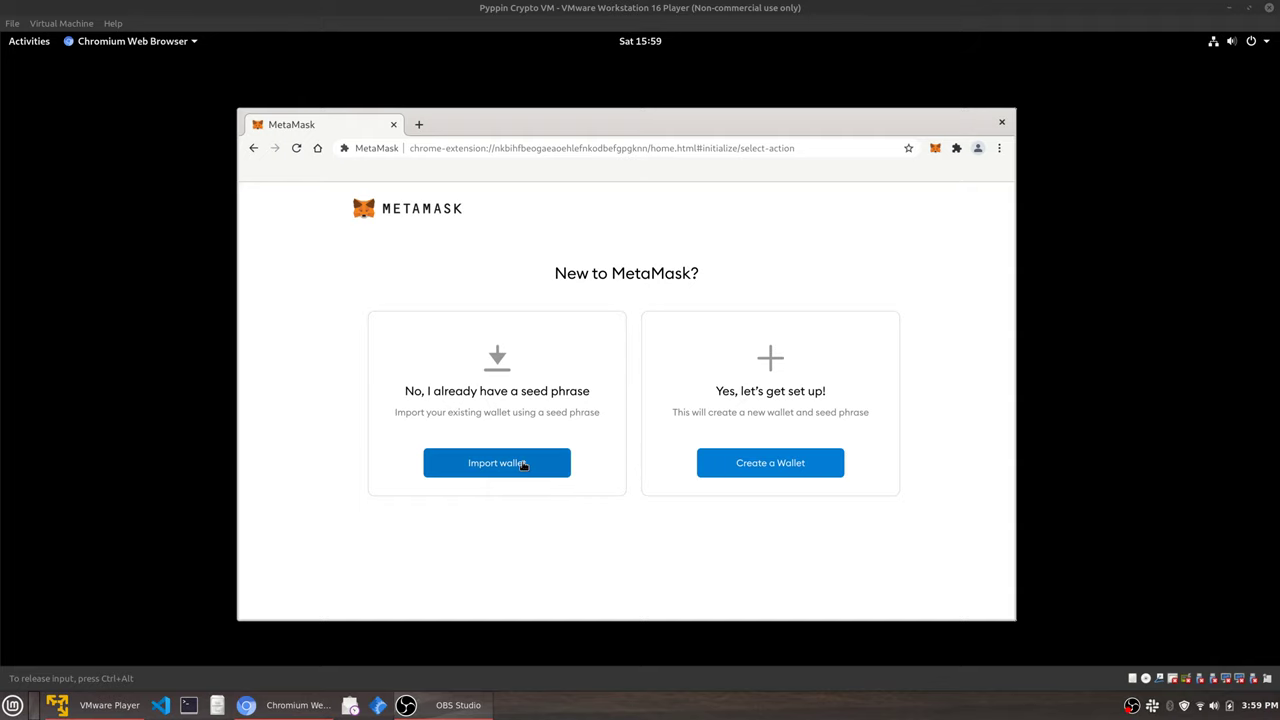
Choose Import wallet and agree to usage data, then go back to the new-or-import choice.
left_click(521, 465)
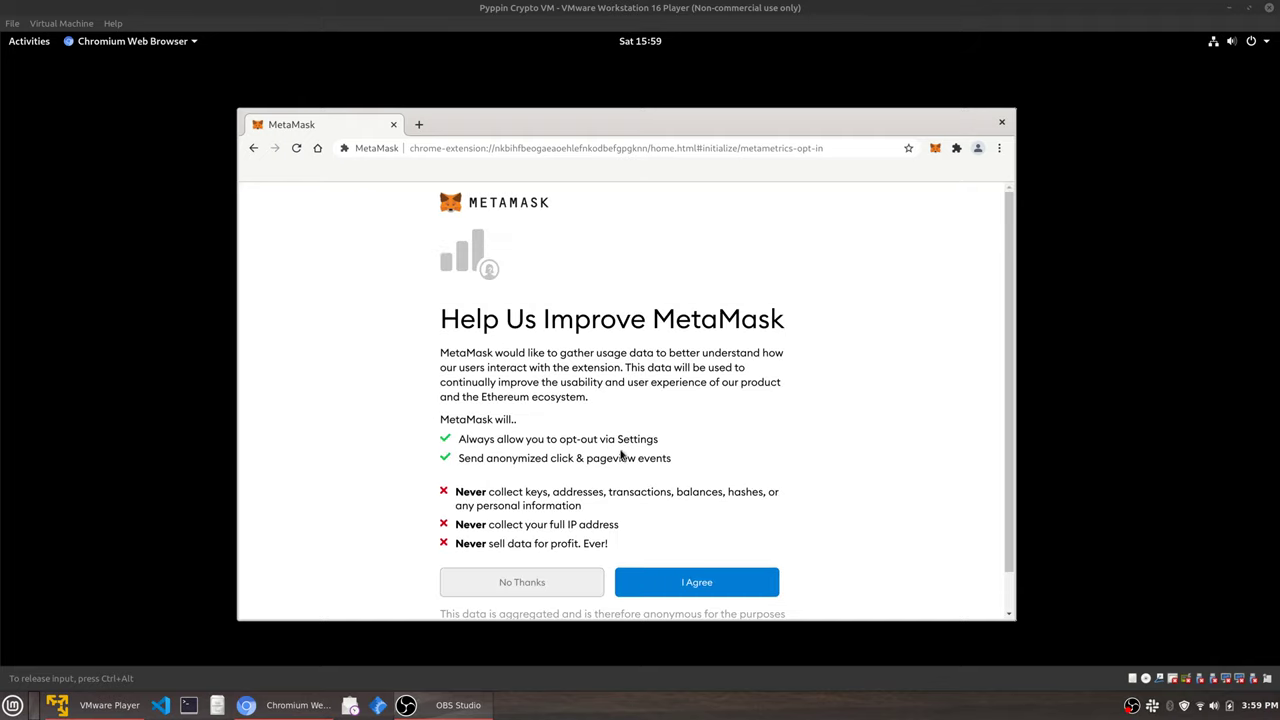
scroll(614, 449, "down", 1)
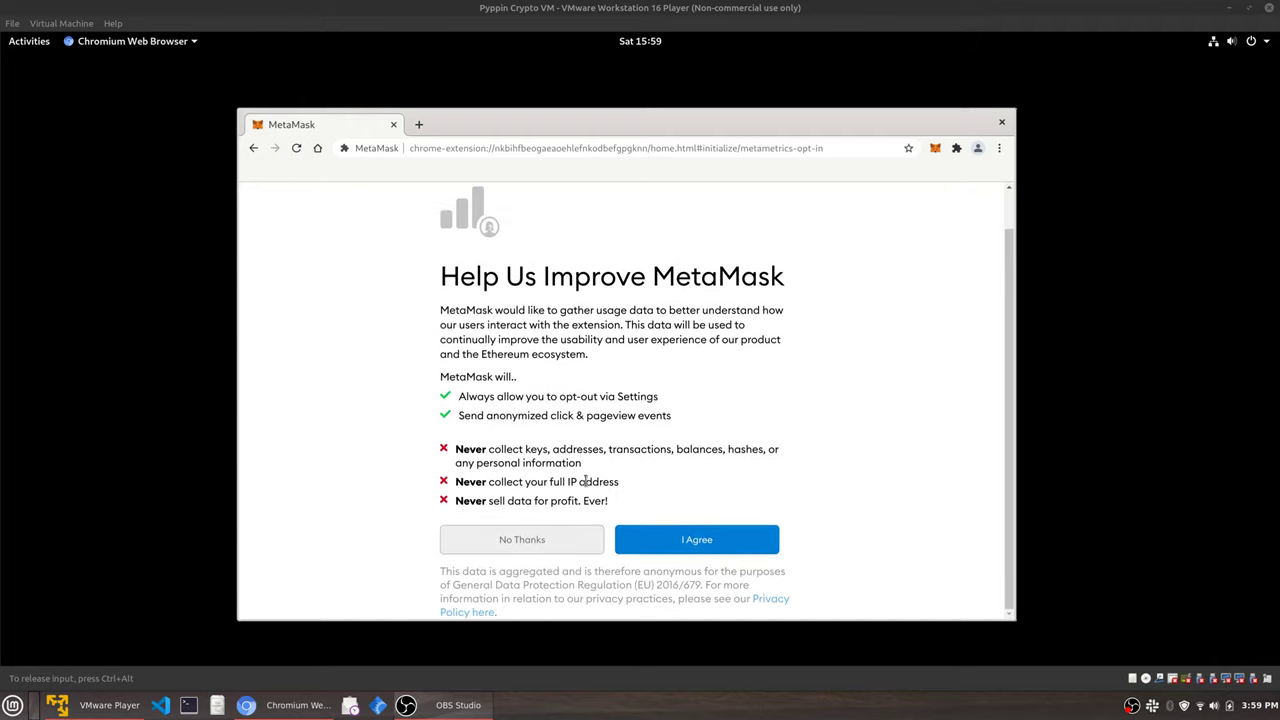
left_click(680, 539)
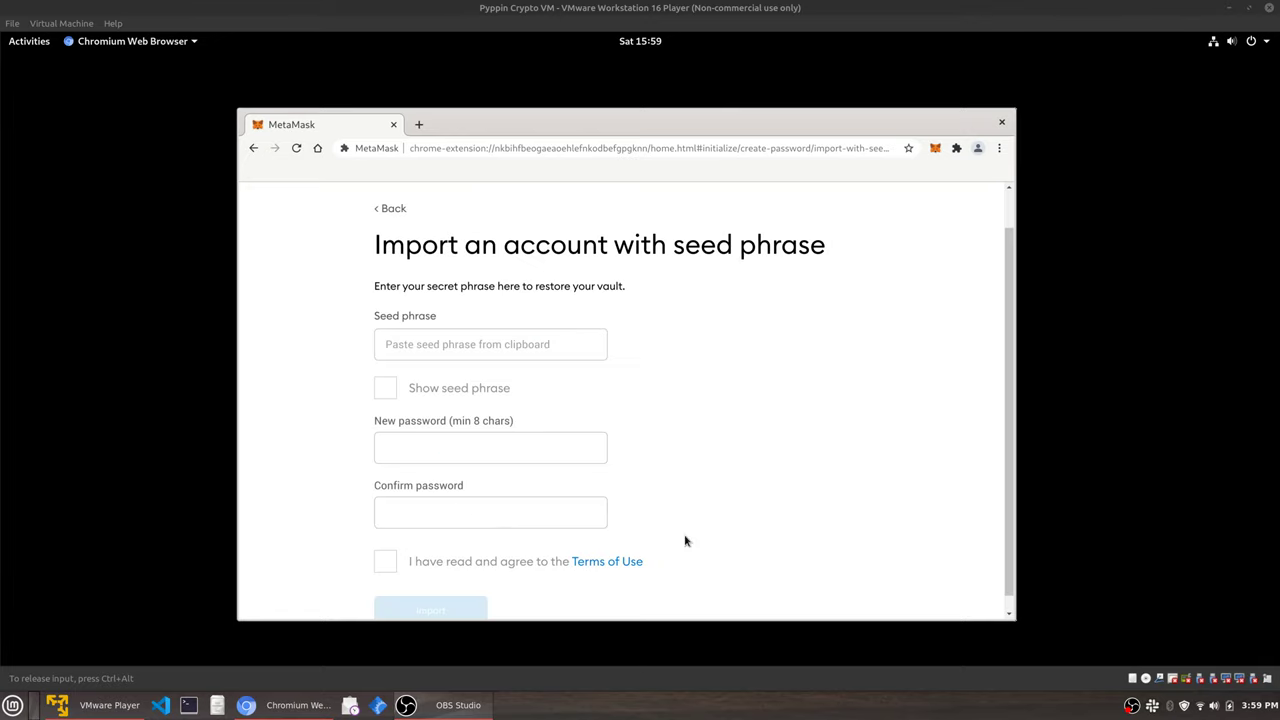
scroll(629, 463, "up", 1)
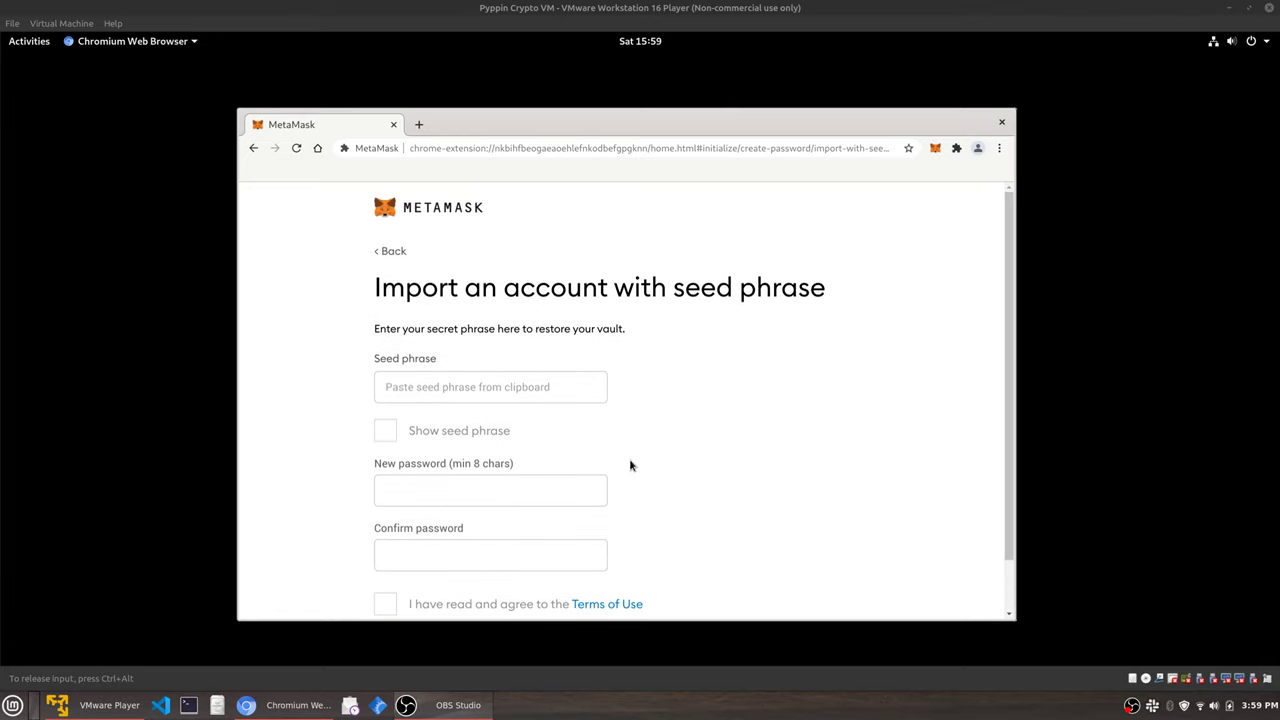
scroll(606, 475, "down", 1)
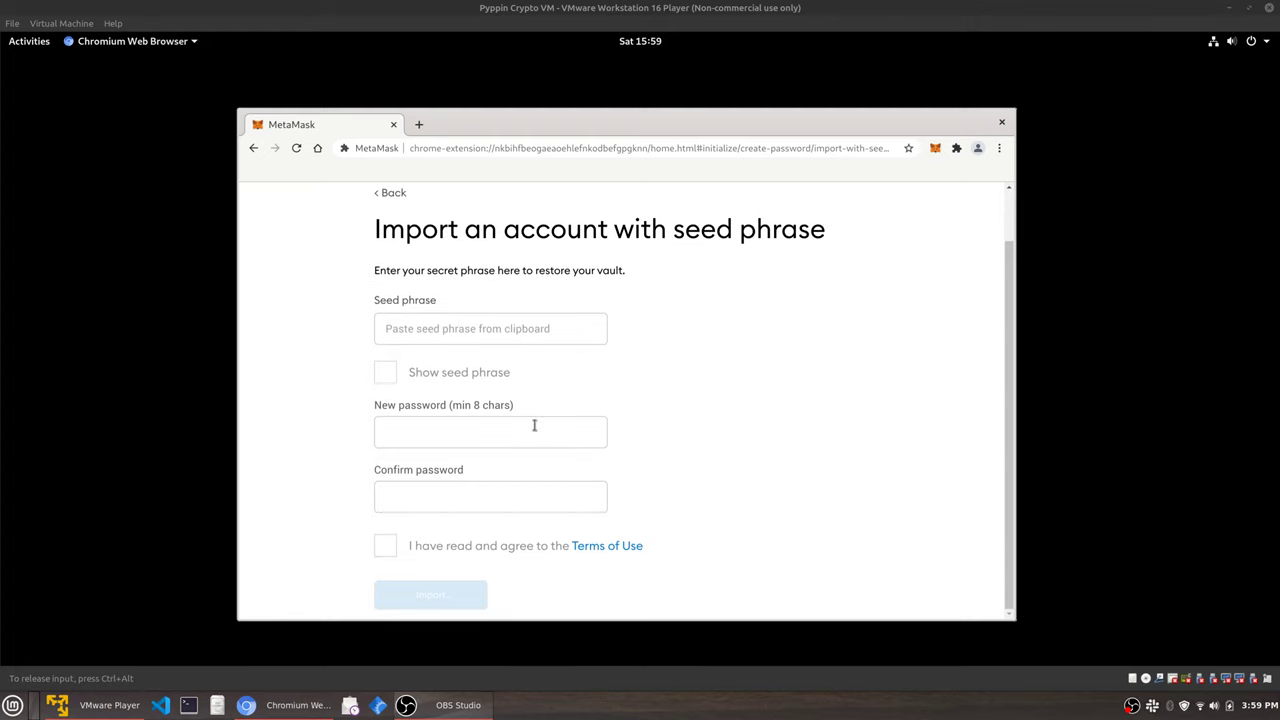
scroll(500, 400, "up", 1)
left_click(390, 252)
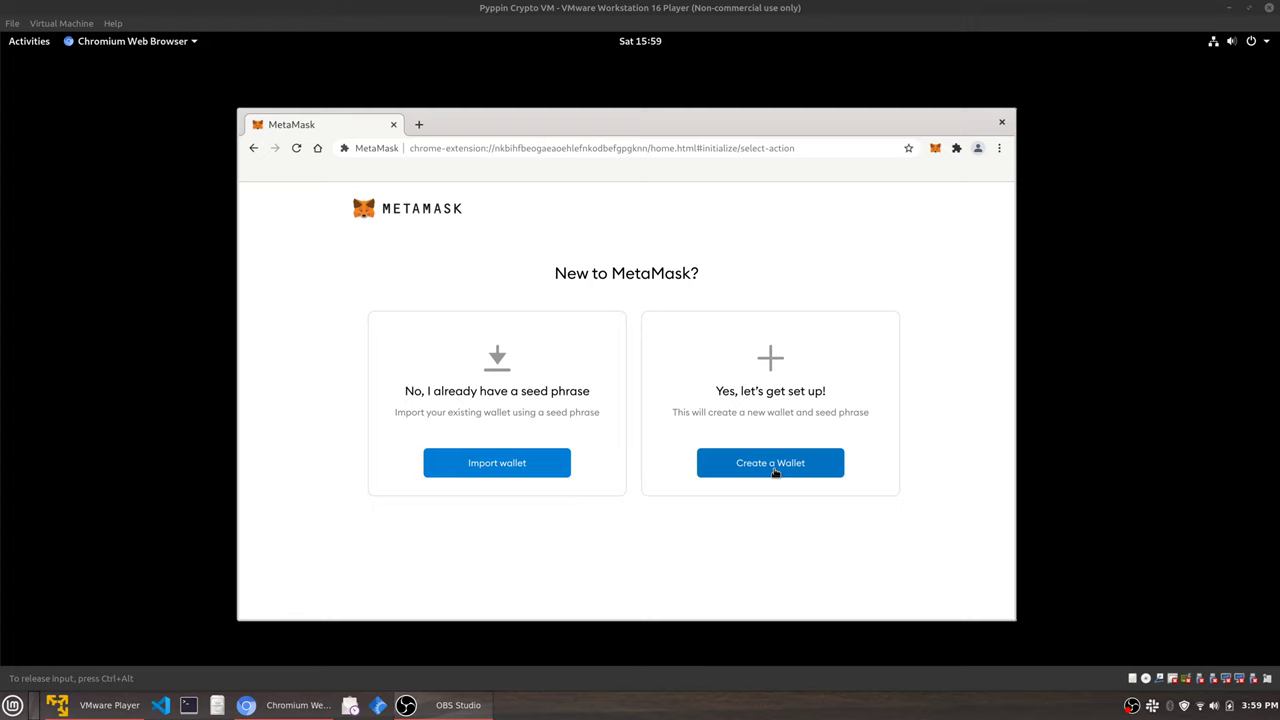
Choose Create a Wallet and decline sharing usage data.
left_click(775, 473)
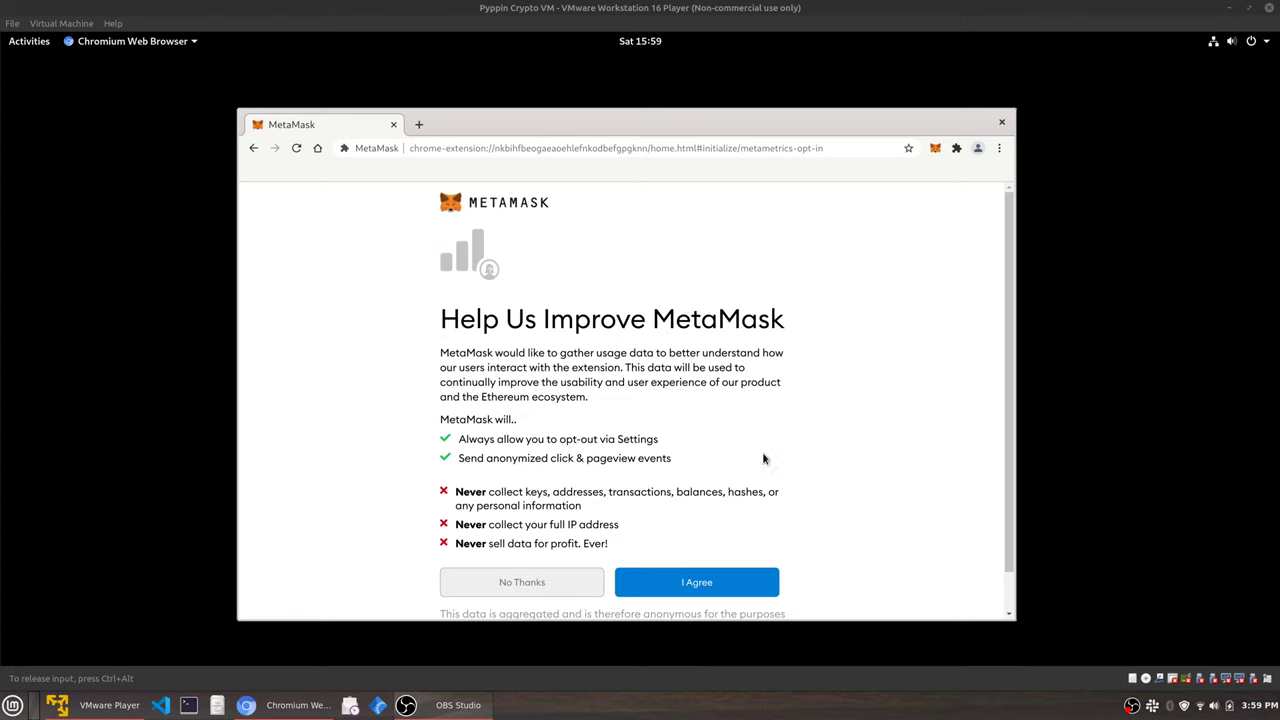
scroll(660, 452, "down", 1)
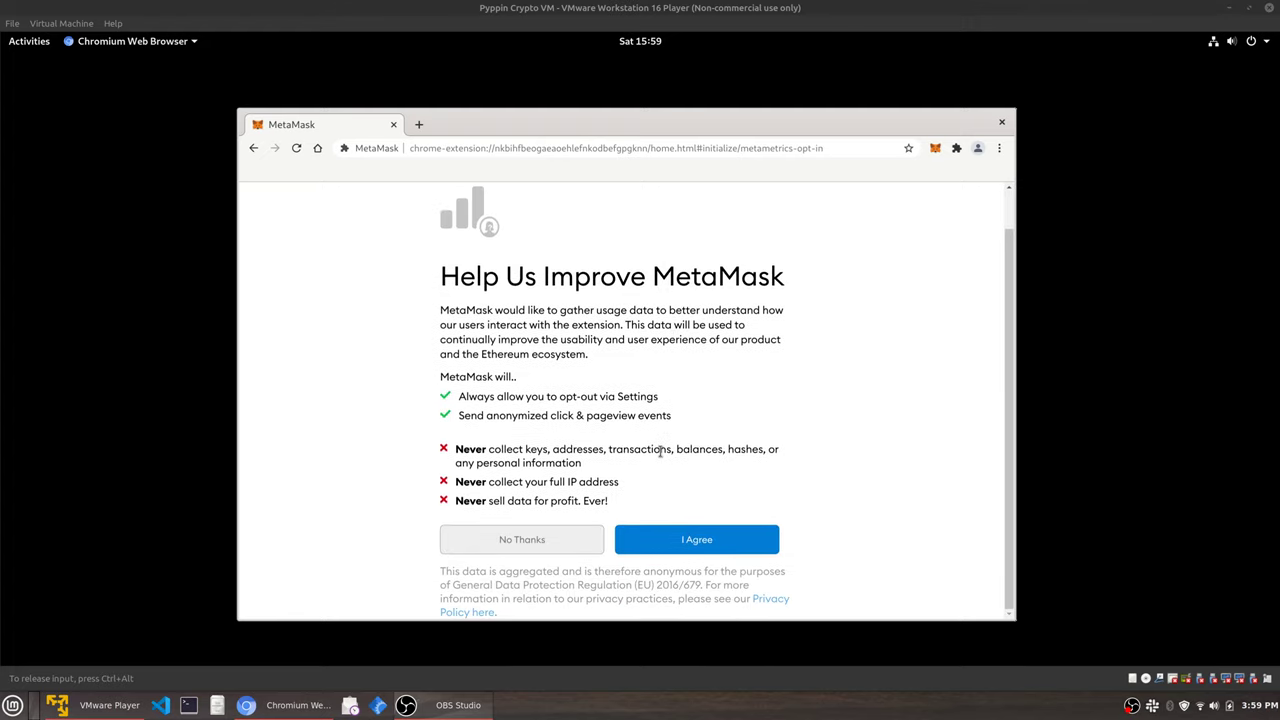
left_click(558, 539)
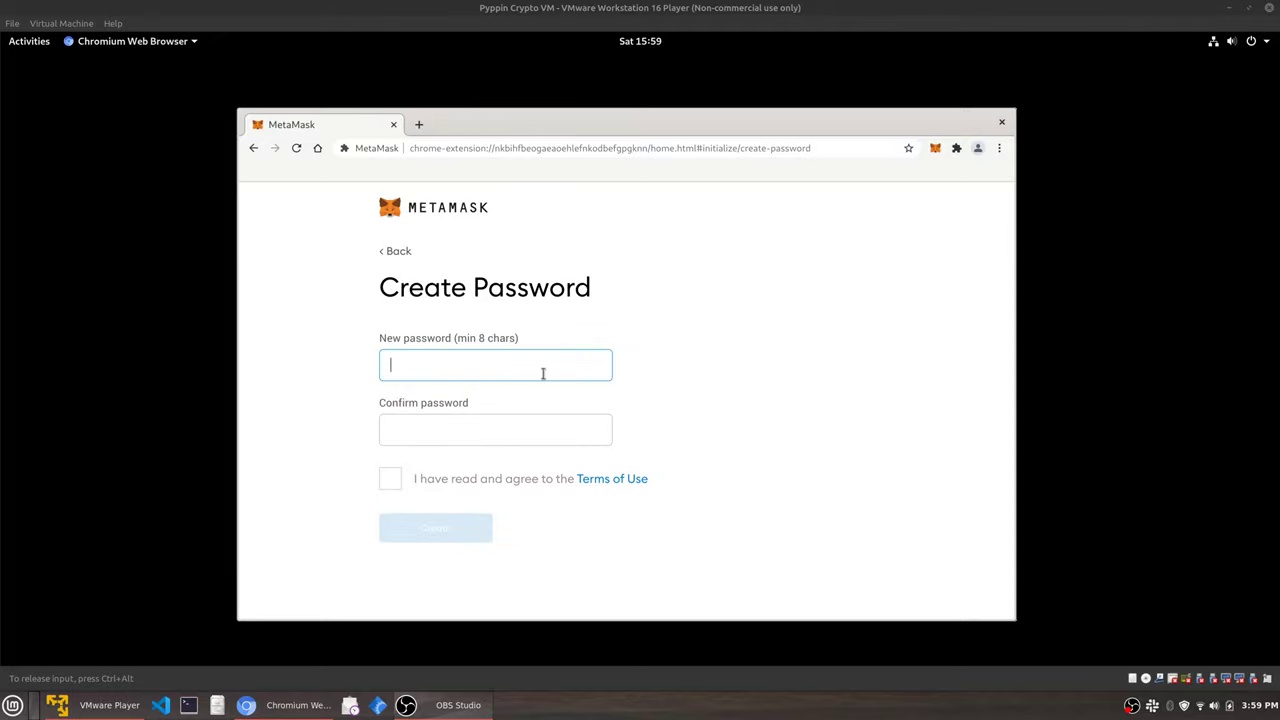
Enter and confirm the wallet password, accept the Terms of Use, and create the wallet.
type("••")
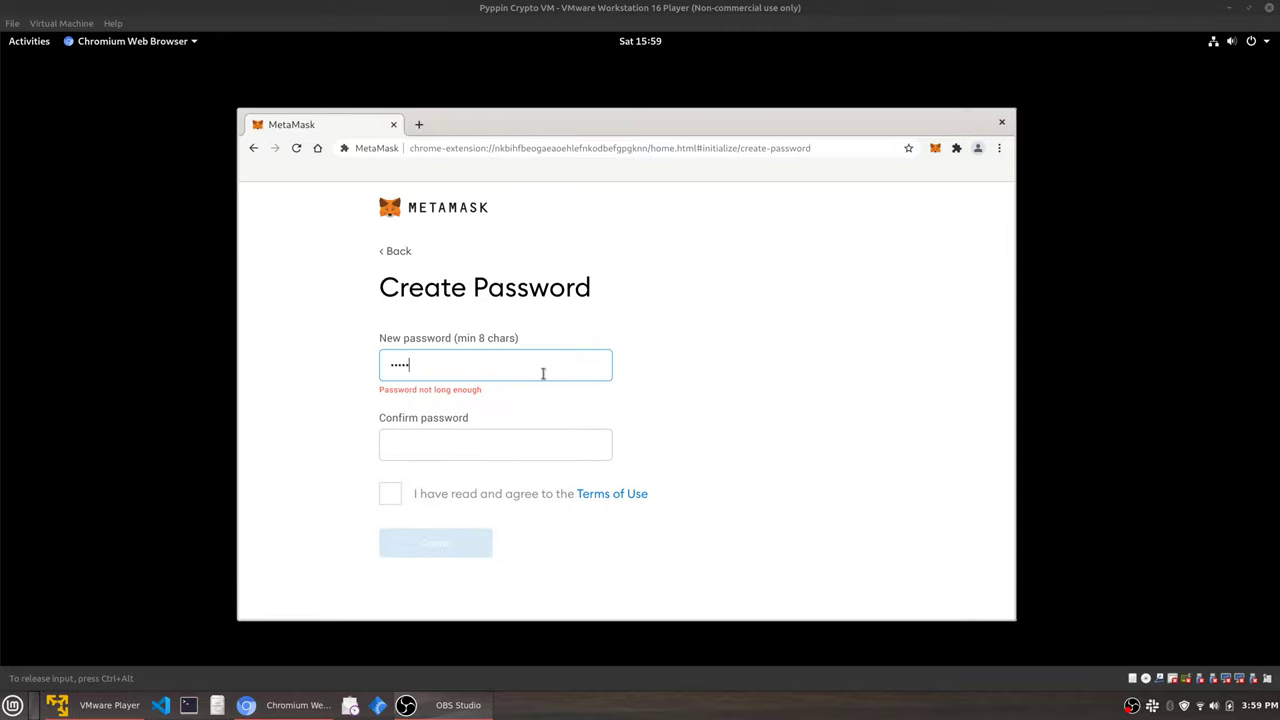
type("••••••")
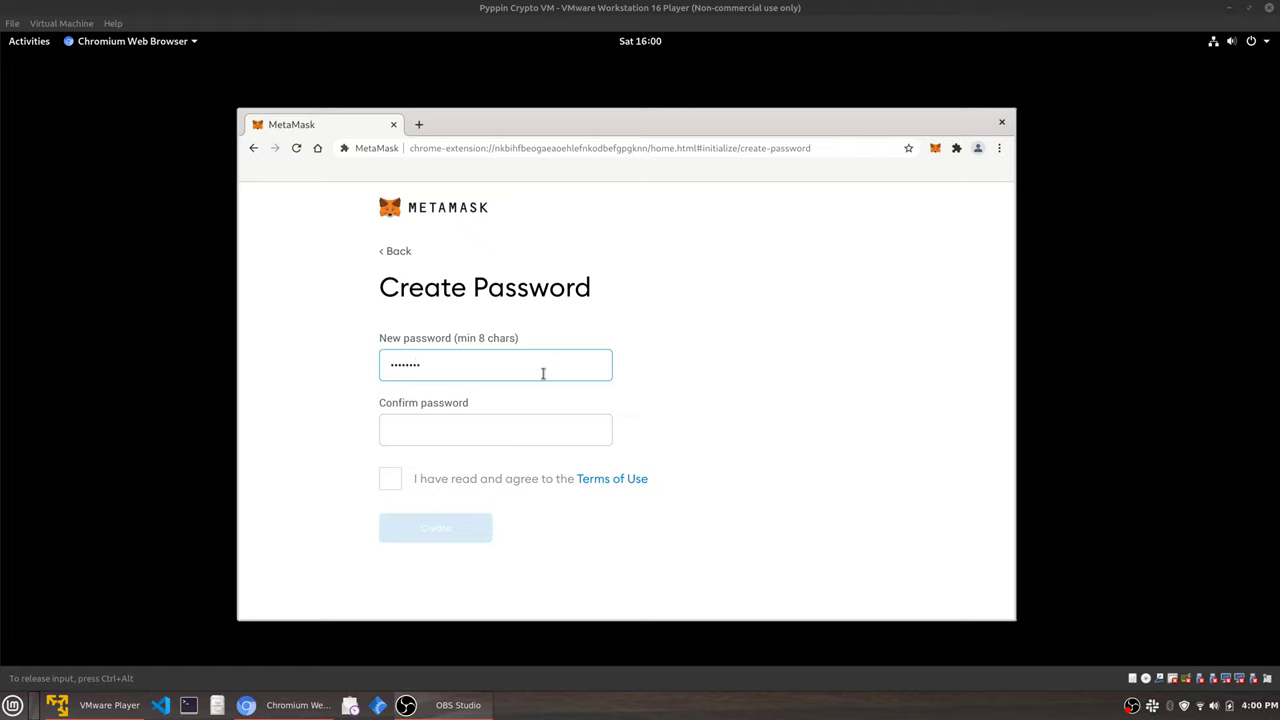
key("Tab")
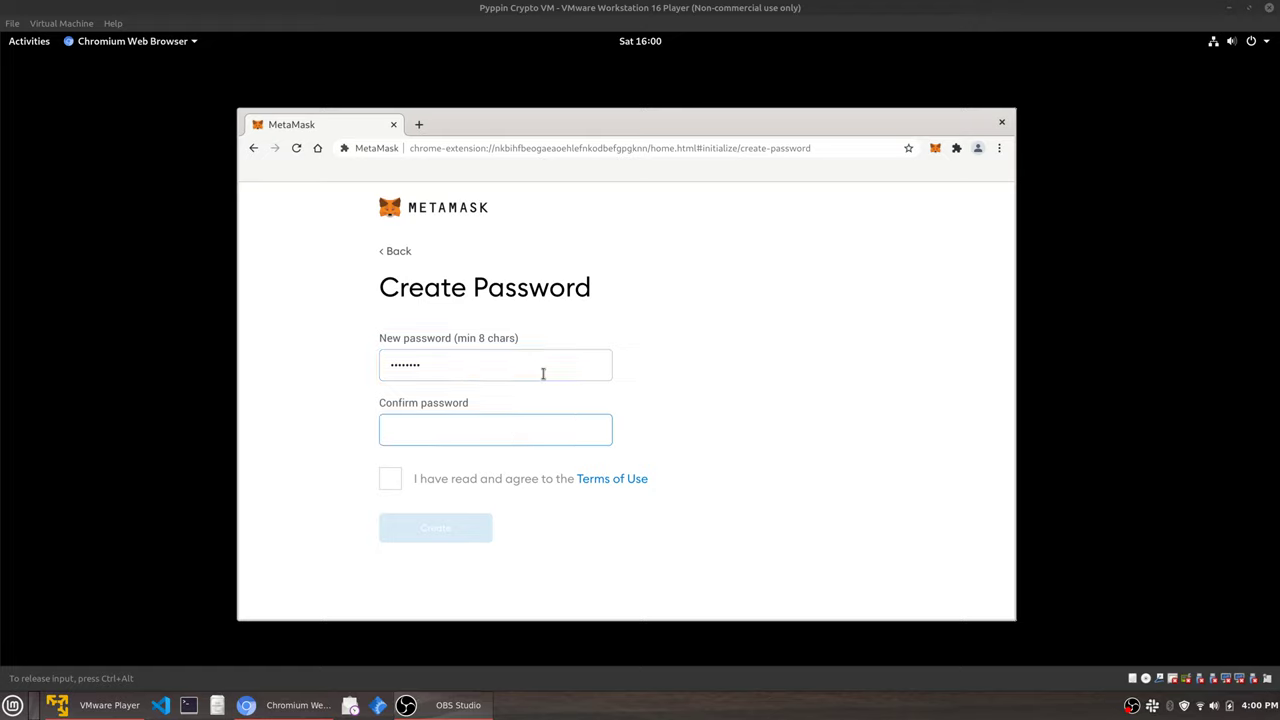
type("pa")
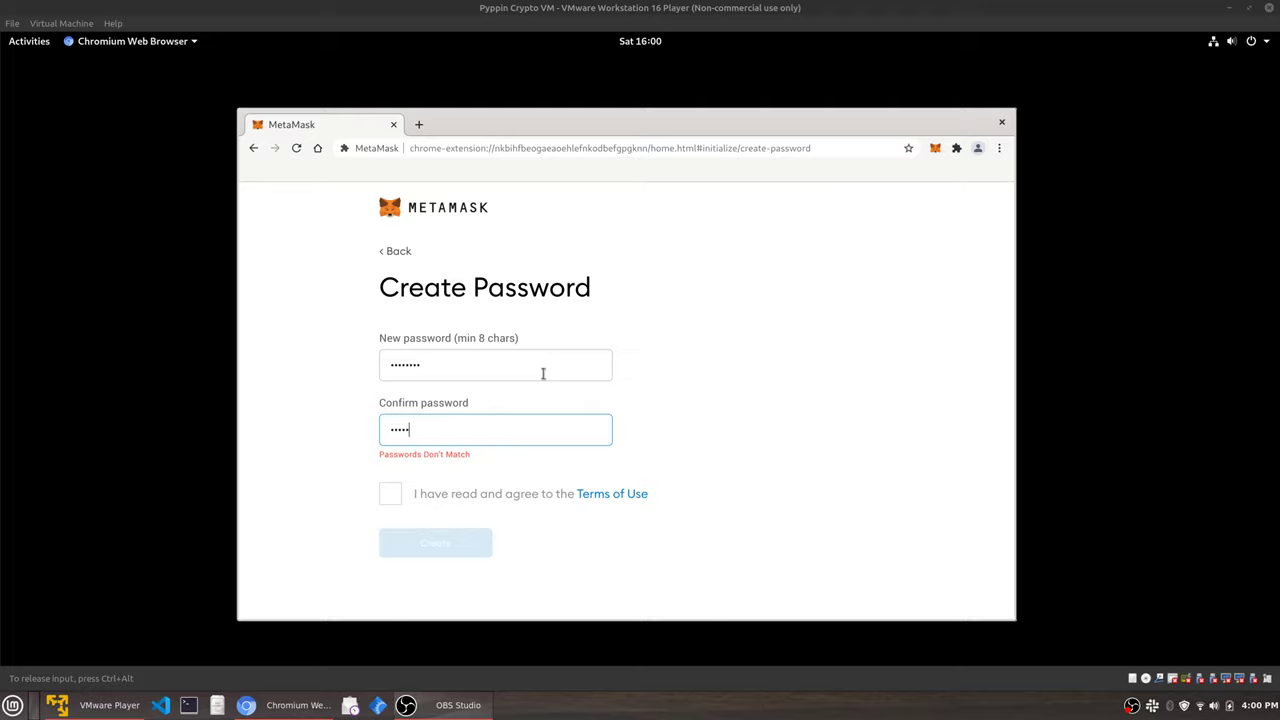
type("d")
left_click(390, 479)
left_click(437, 530)
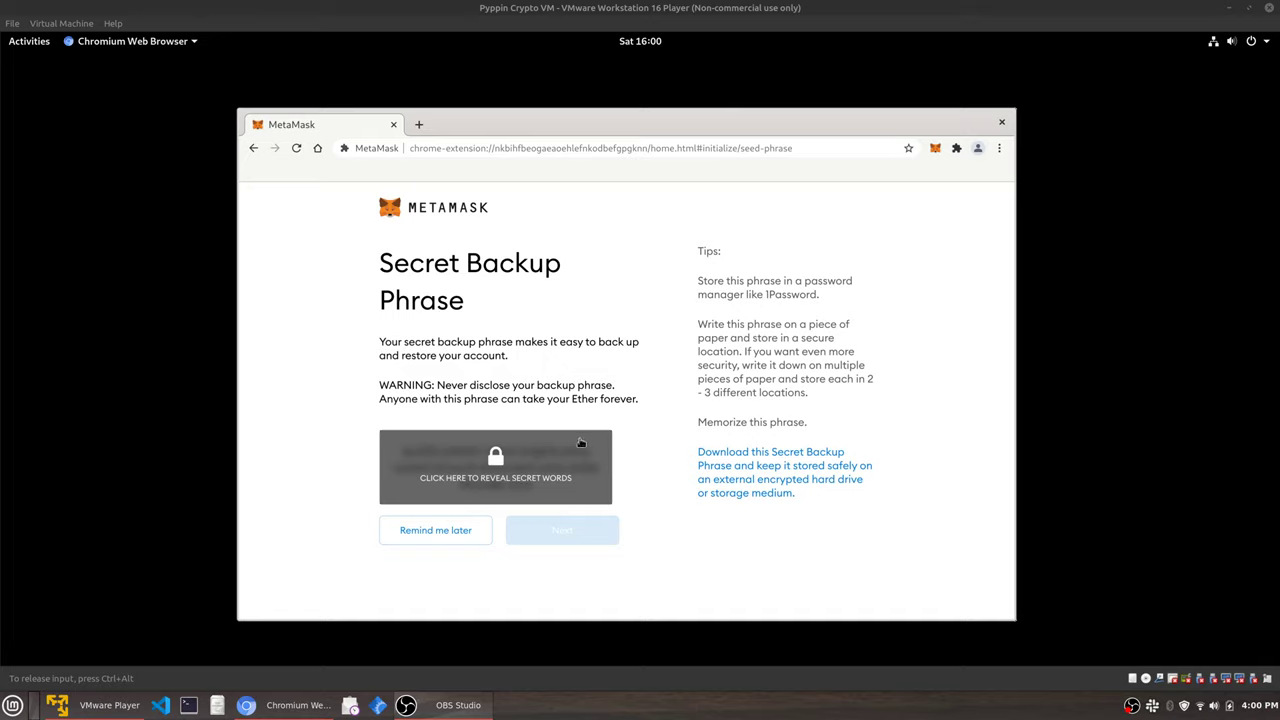
Reveal the secret backup phrase and copy it to the clipboard.
left_click(524, 485)
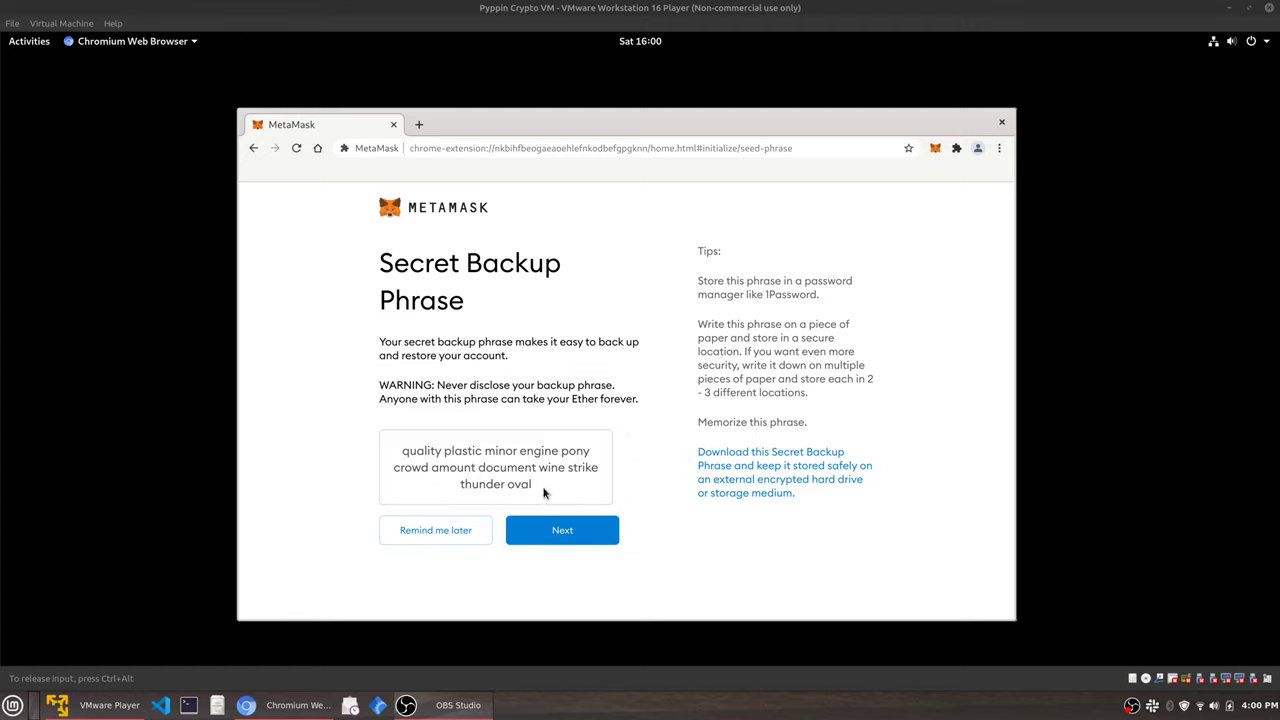
left_click_drag(544, 491, 398, 456)
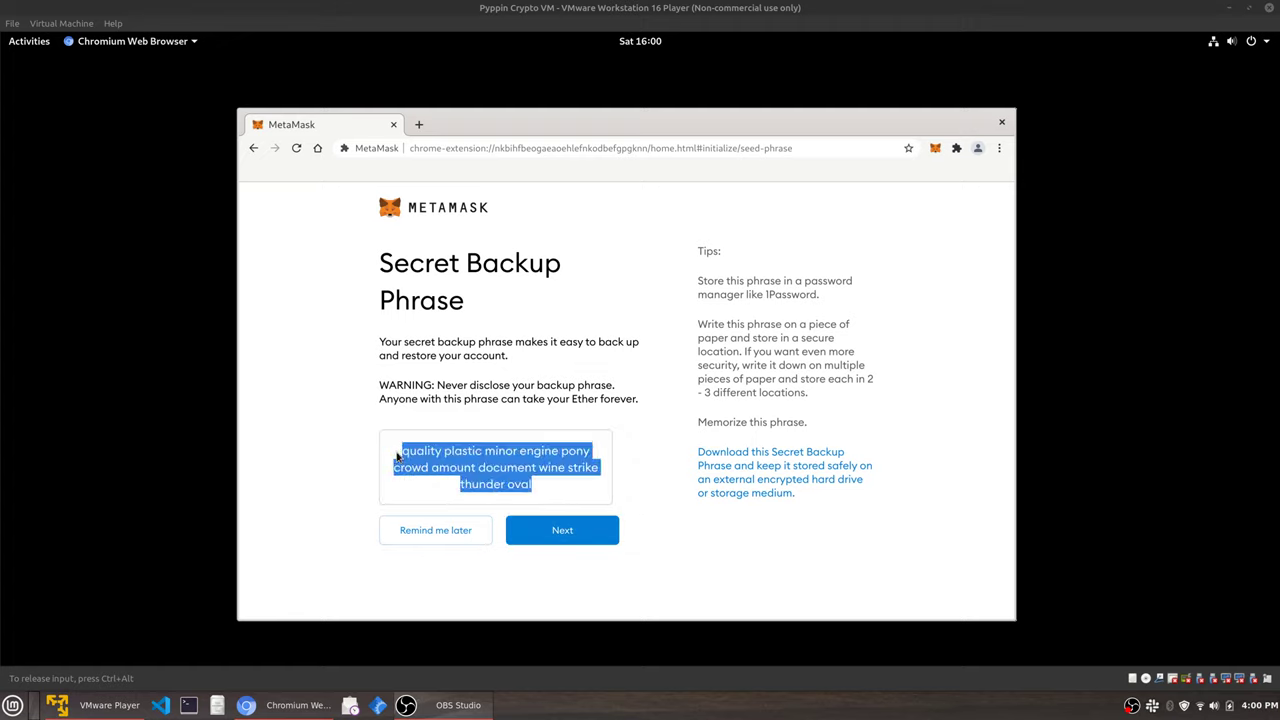
right_click(457, 463)
left_click(513, 470)
Download the phrase as E5cj65cn3.txt, view it, and close the downloads bar.
left_click(785, 478)
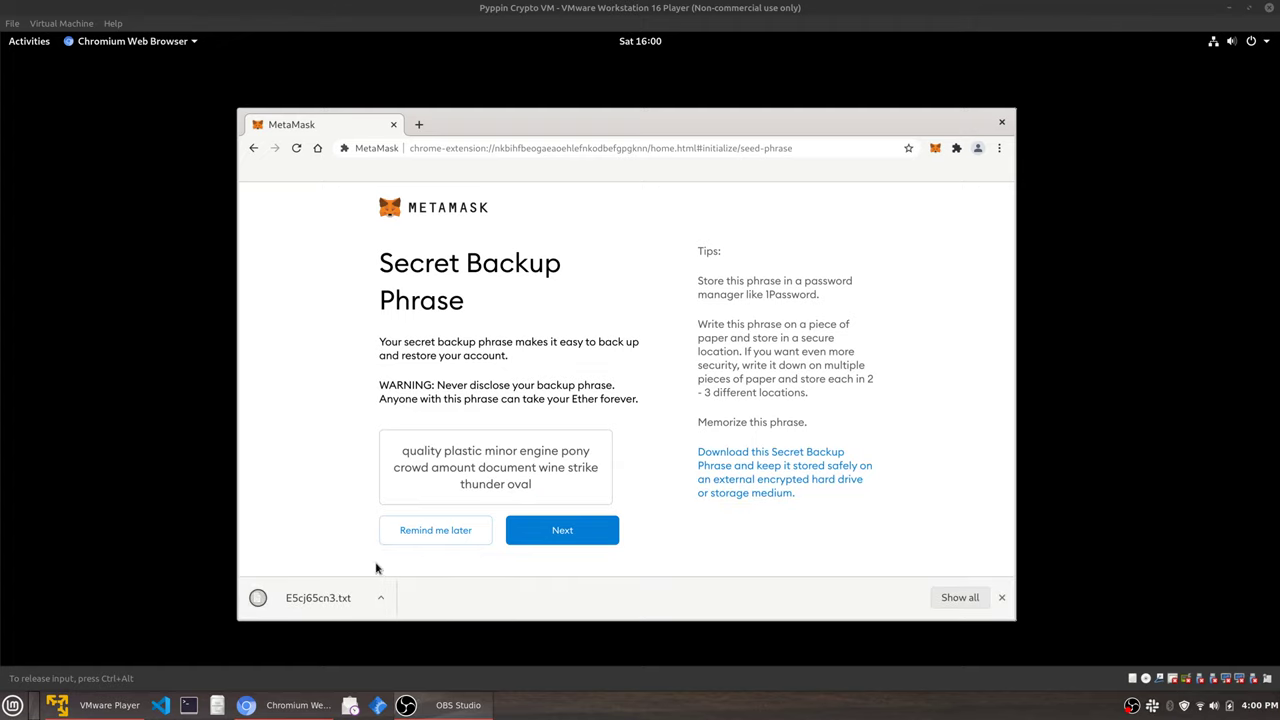
left_click(341, 604)
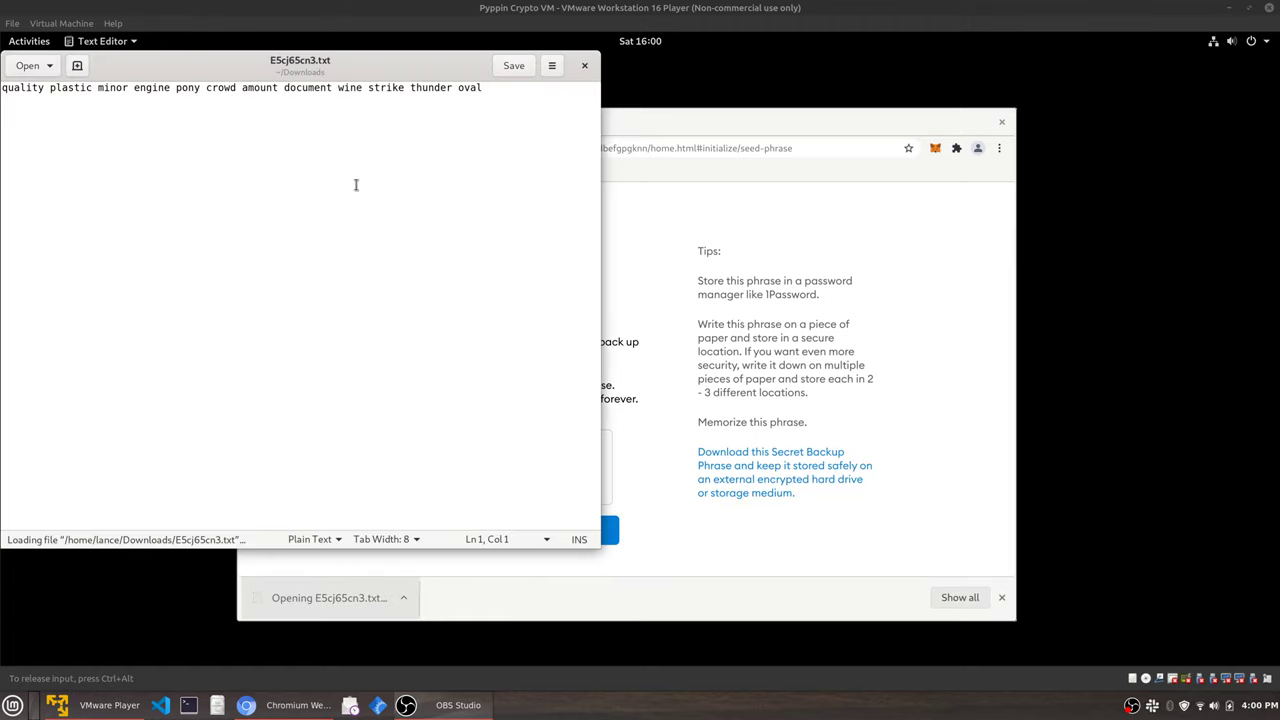
left_click(585, 66)
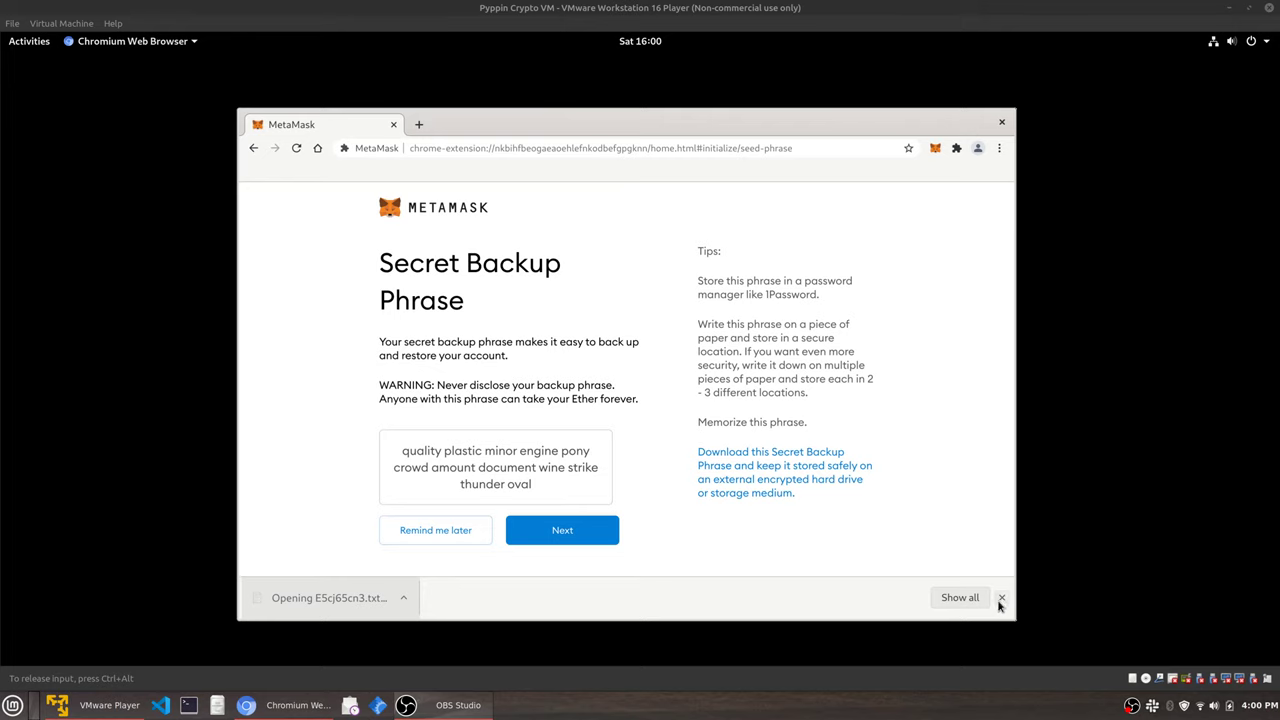
left_click(1001, 597)
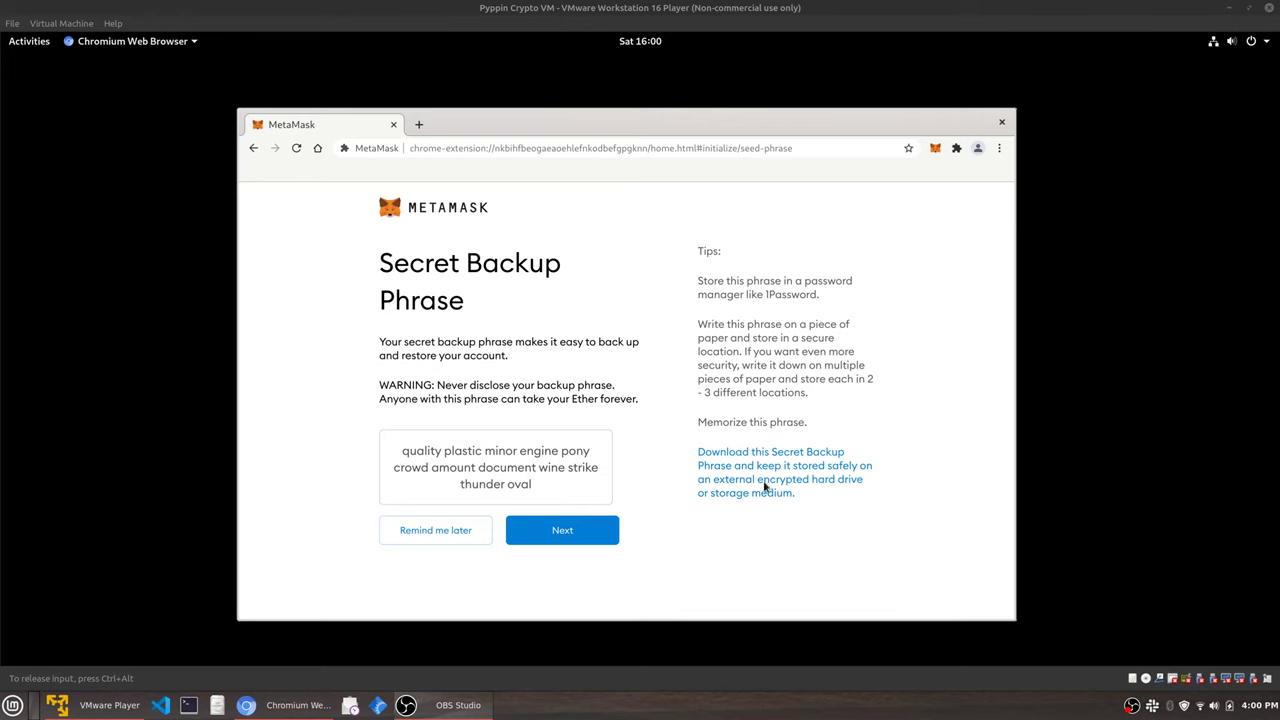
Search 'nn' in Activities, clear it, and return to the MetaMask Chromium window.
left_click(35, 47)
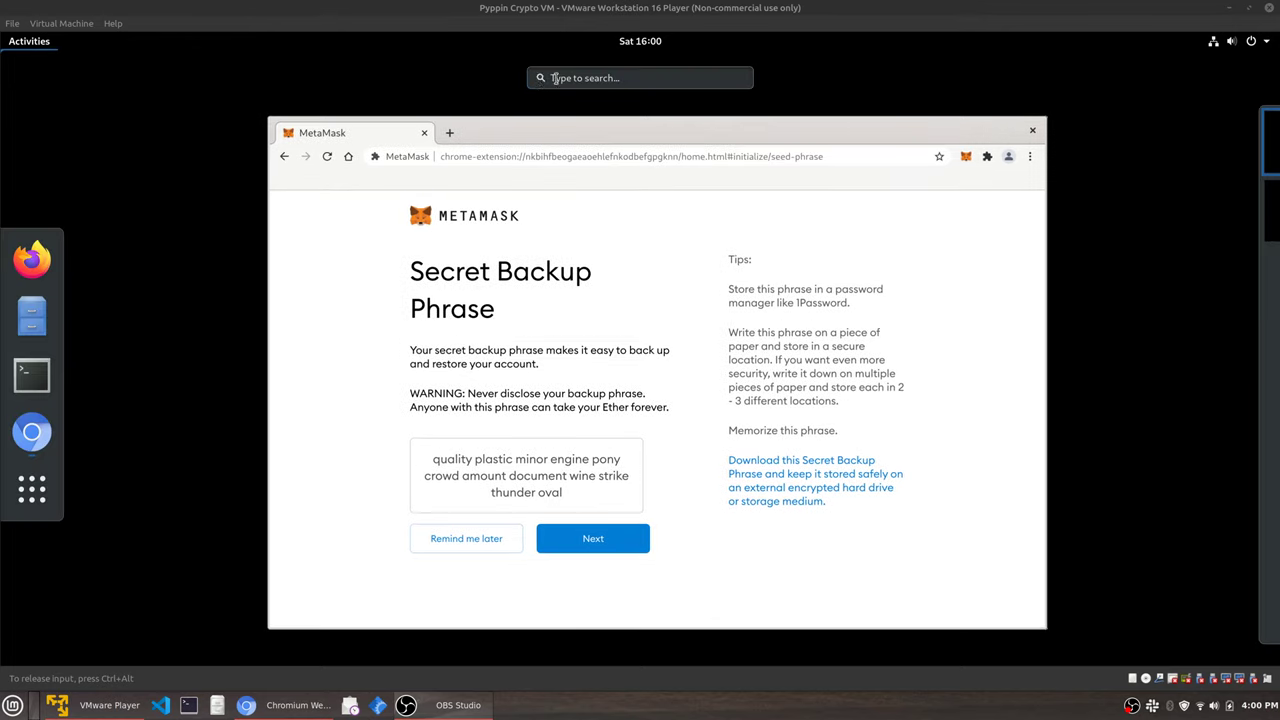
left_click(555, 78)
type("not")
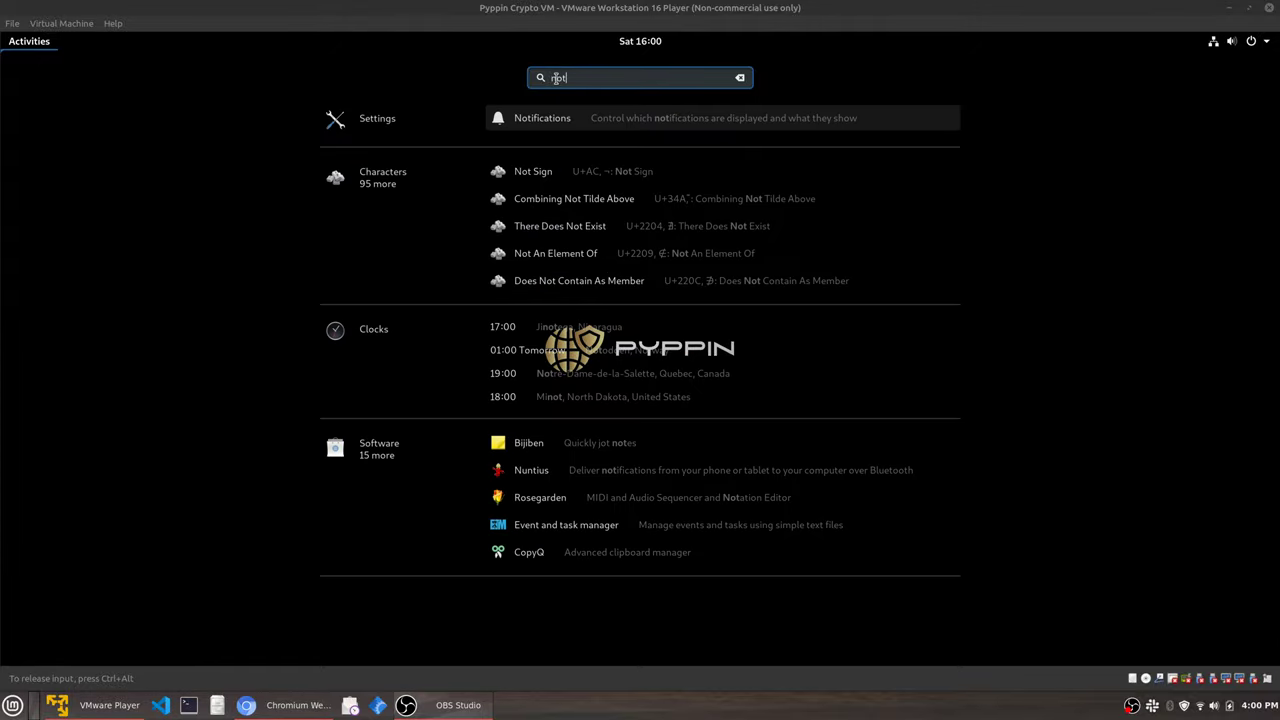
type("n")
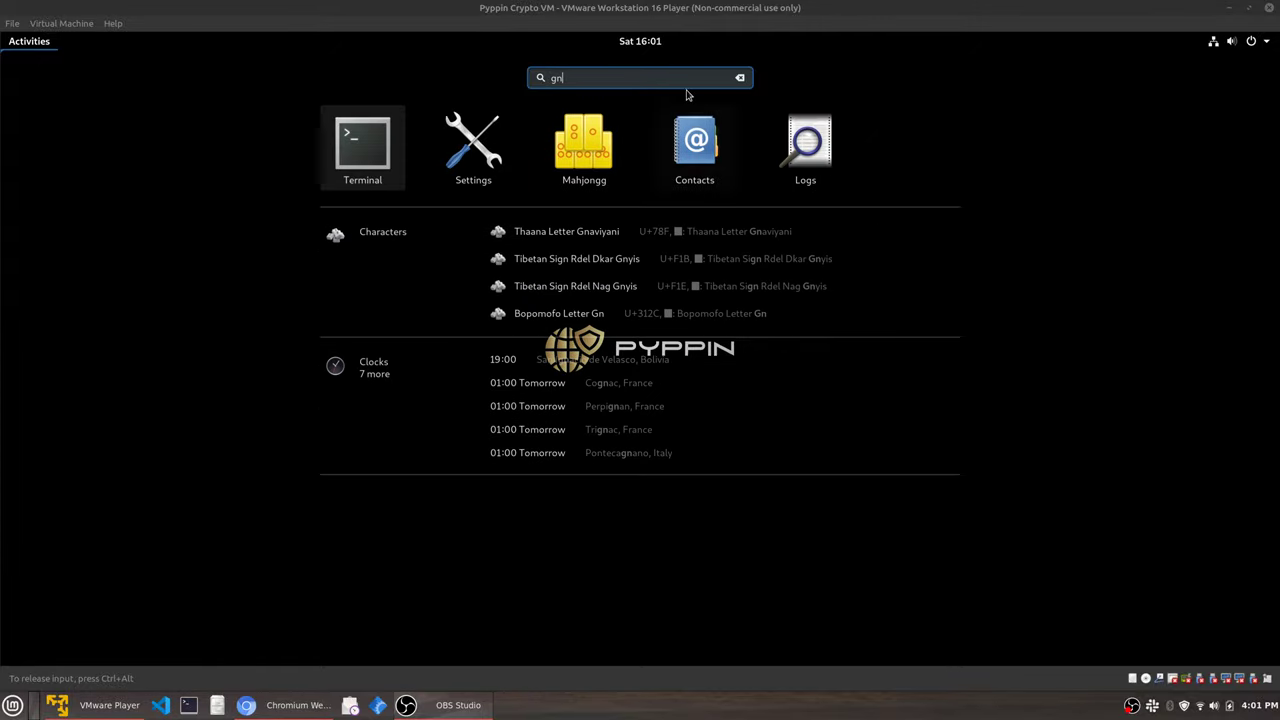
left_click(741, 78)
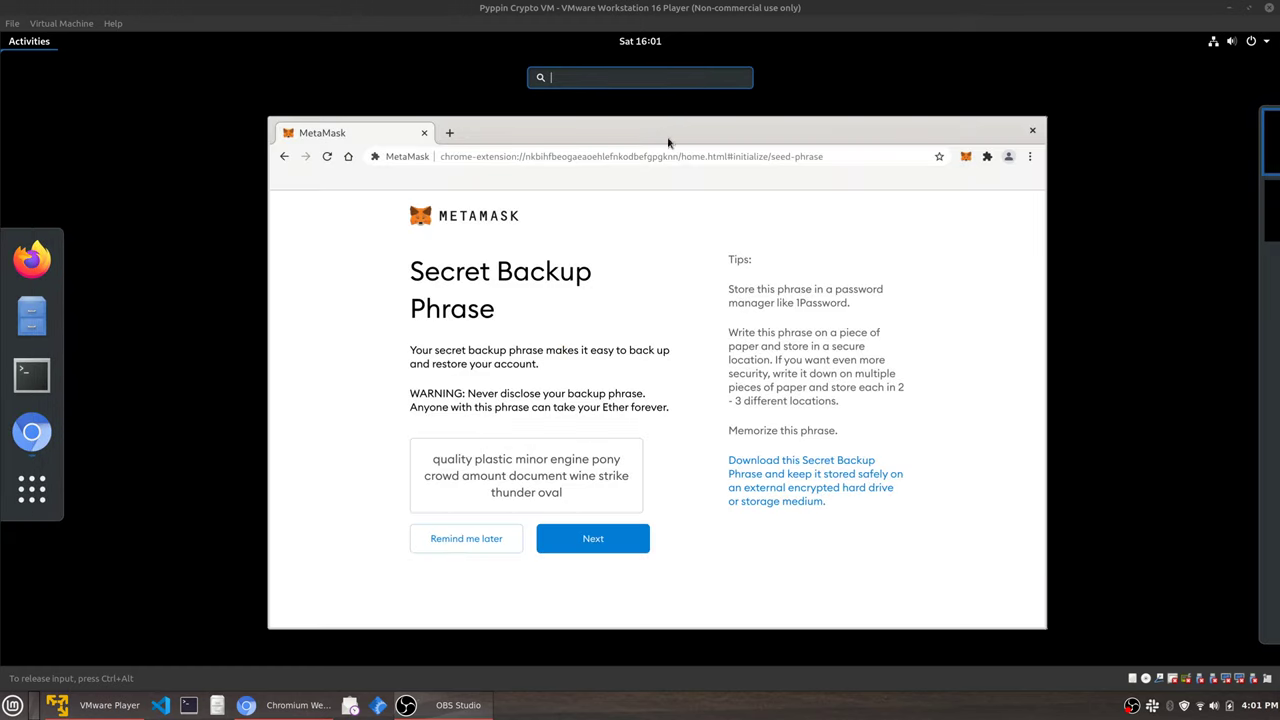
left_click(726, 314)
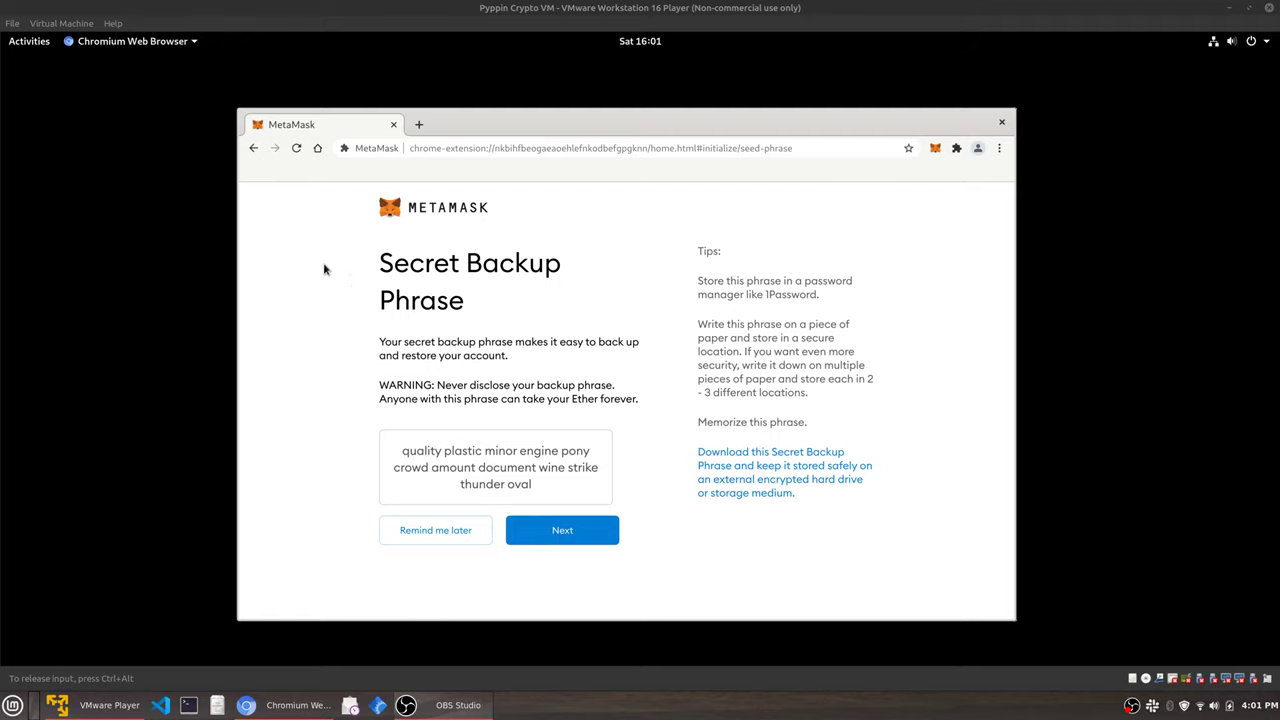
left_click(34, 48)
left_click(31, 317)
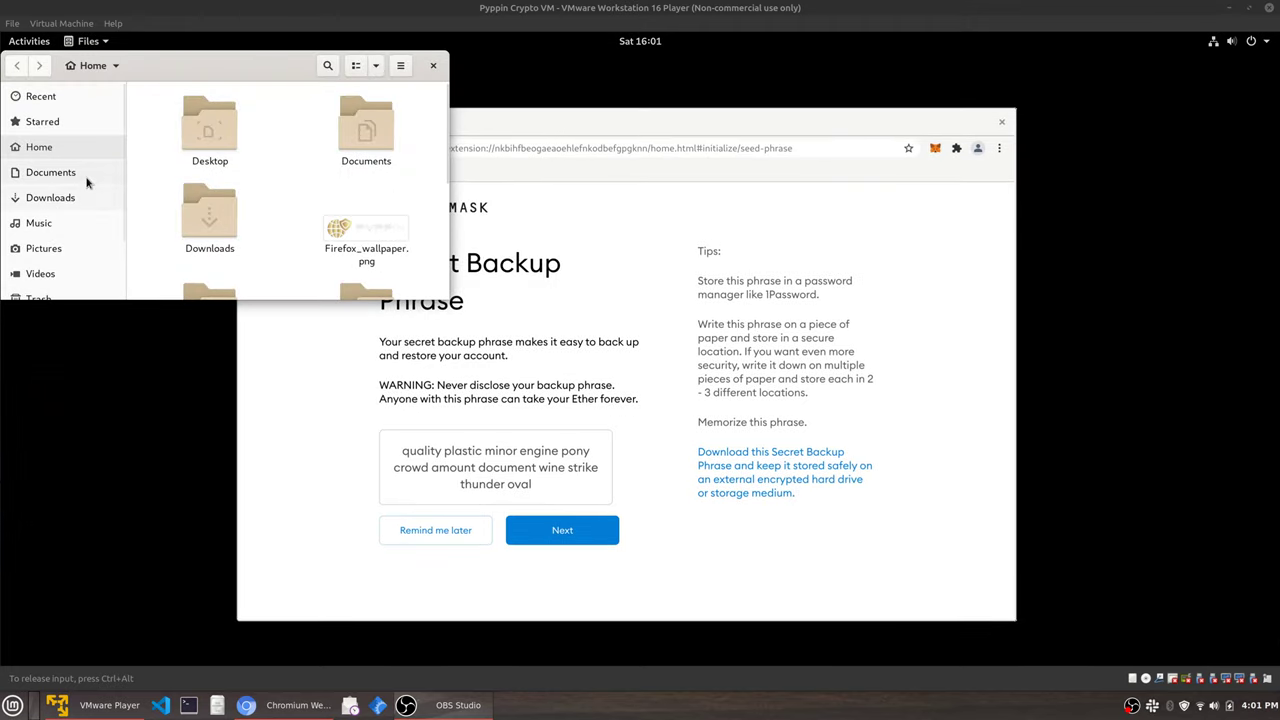
left_click_drag(451, 300, 574, 480)
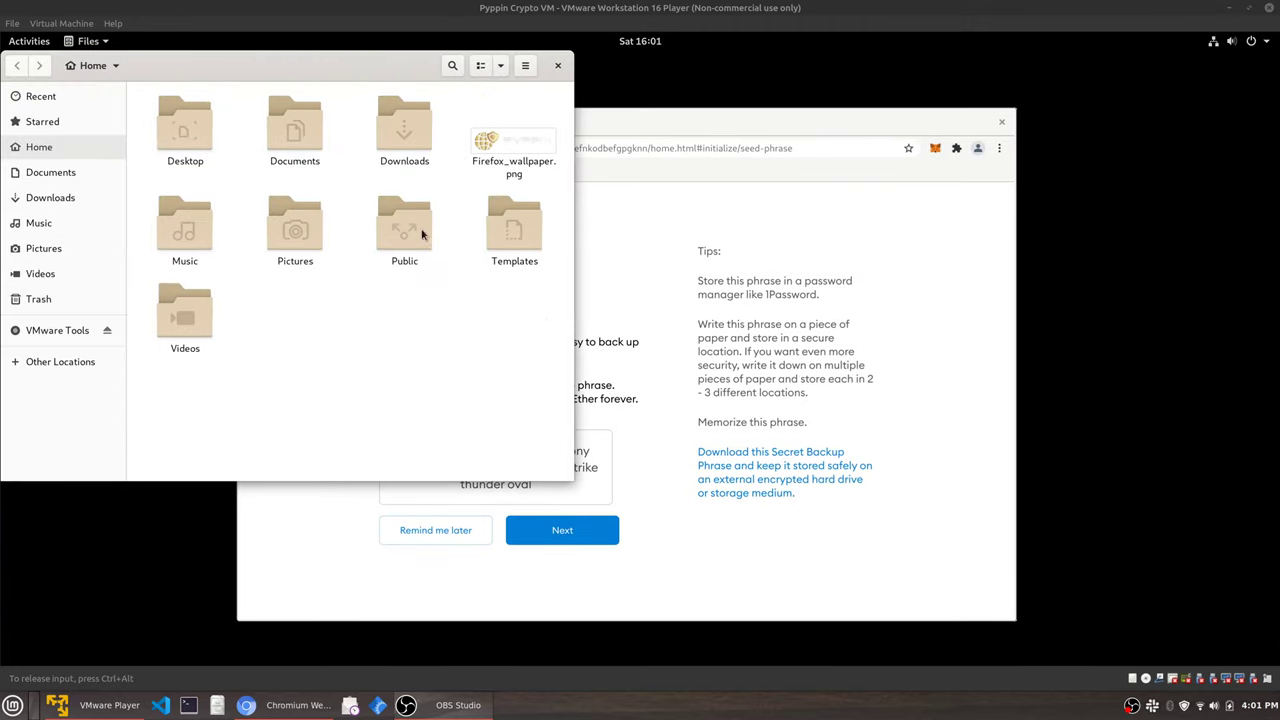
double_click(393, 145)
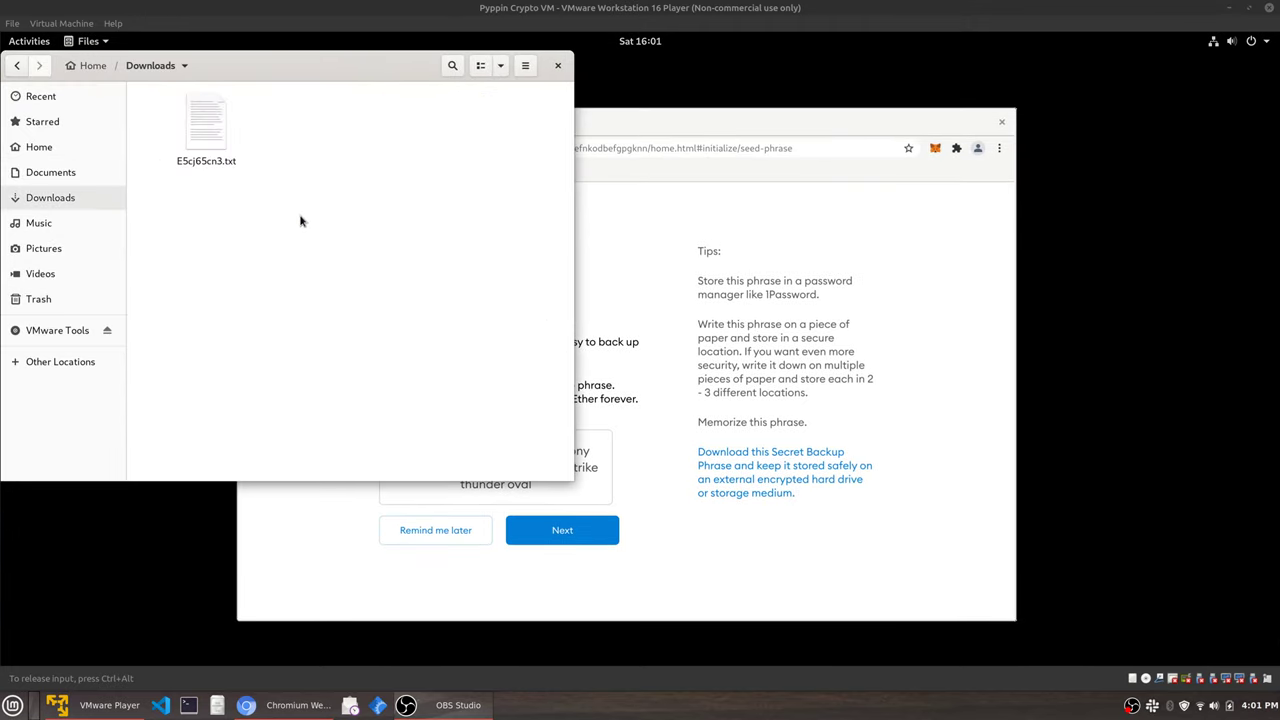
double_click(208, 130)
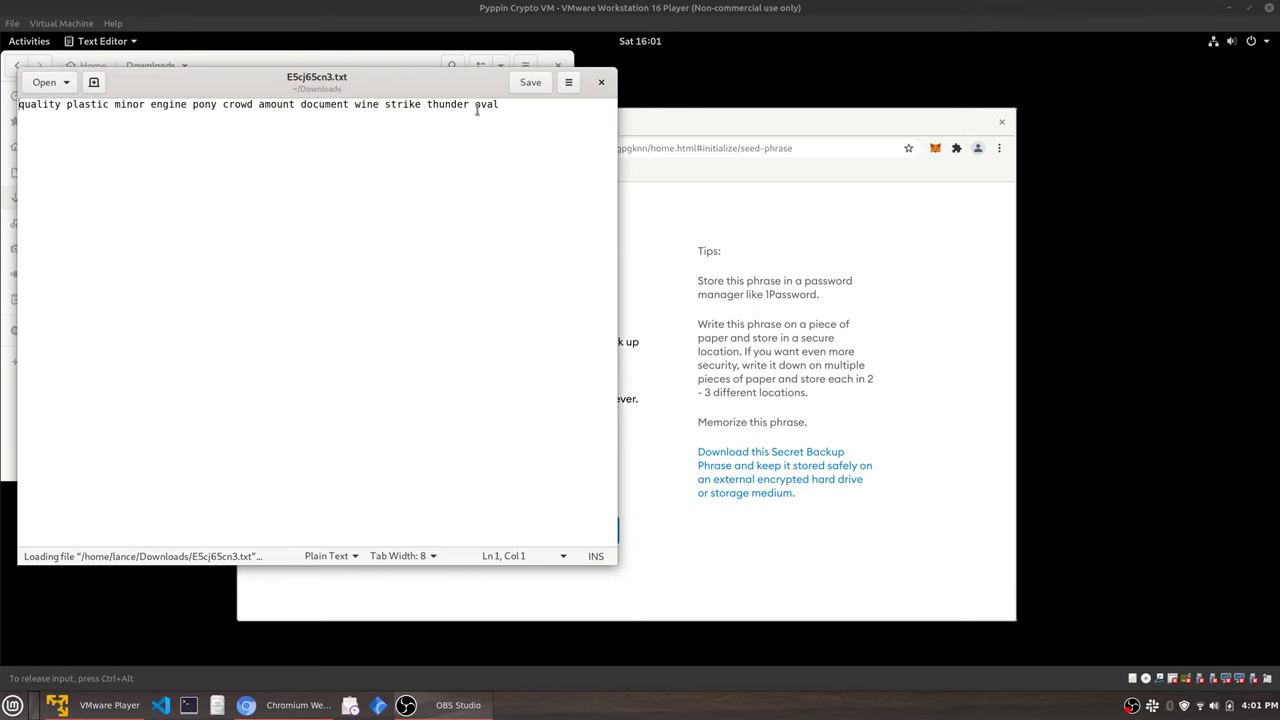
left_click(601, 82)
left_click(558, 65)
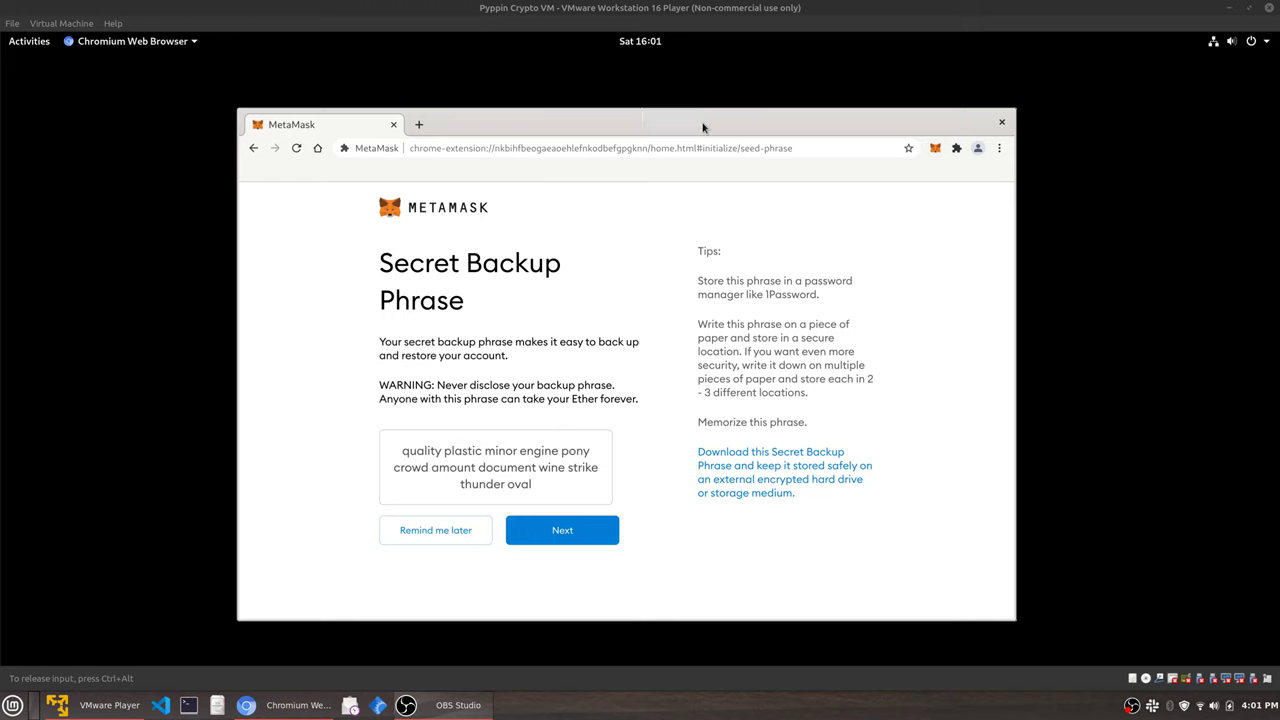
left_click_drag(703, 127, 709, 102)
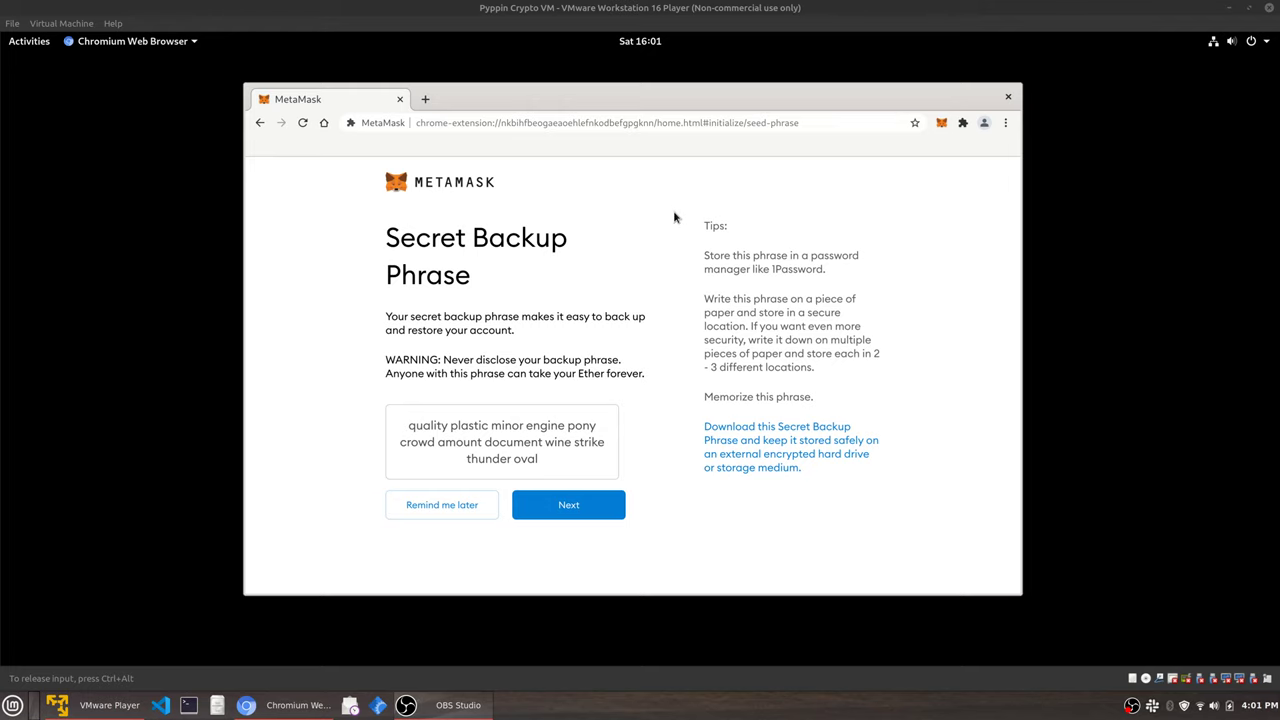
left_click_drag(522, 95, 497, 110)
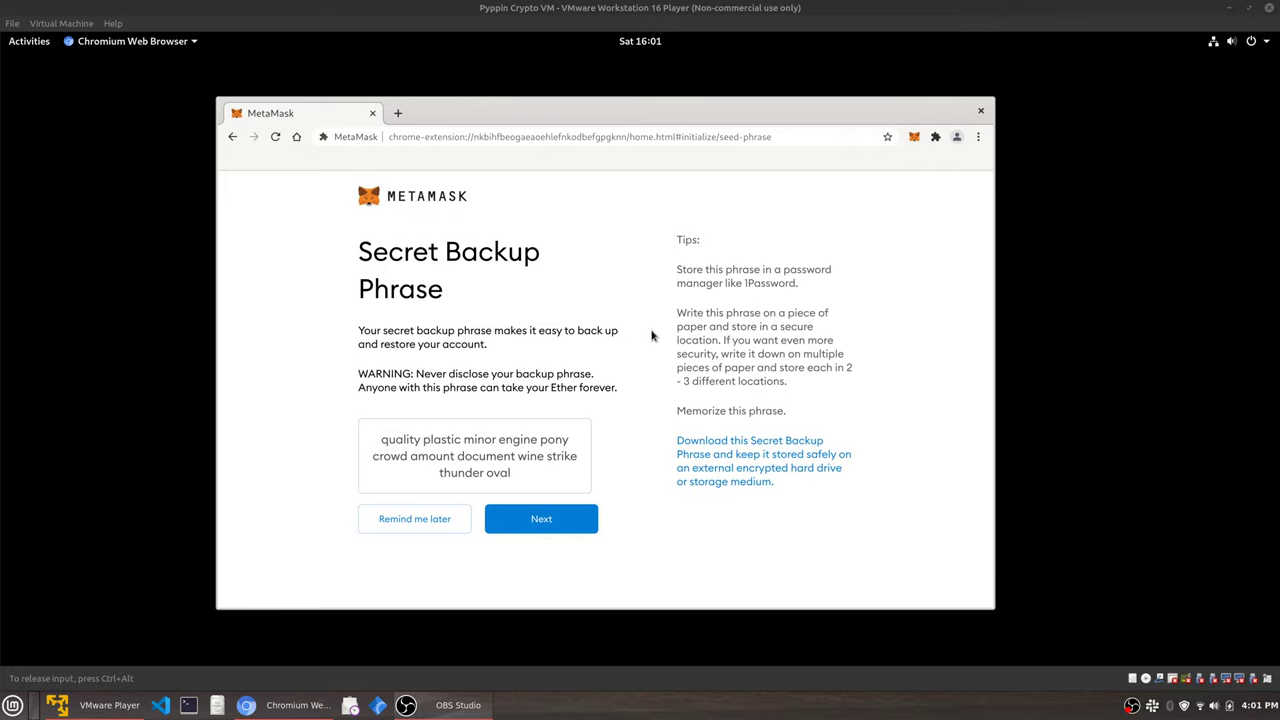
Continue to the Confirm your Secret Backup Phrase page and enlarge the browser window.
left_click(541, 520)
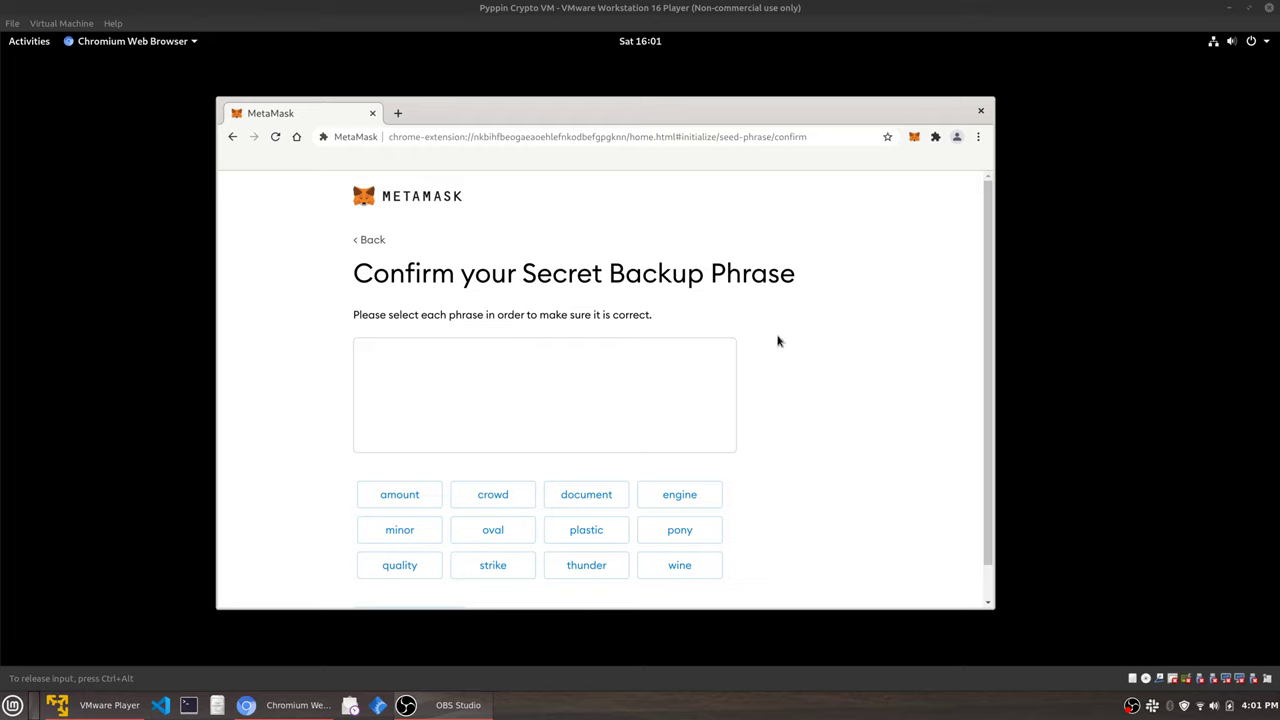
right_click(494, 363)
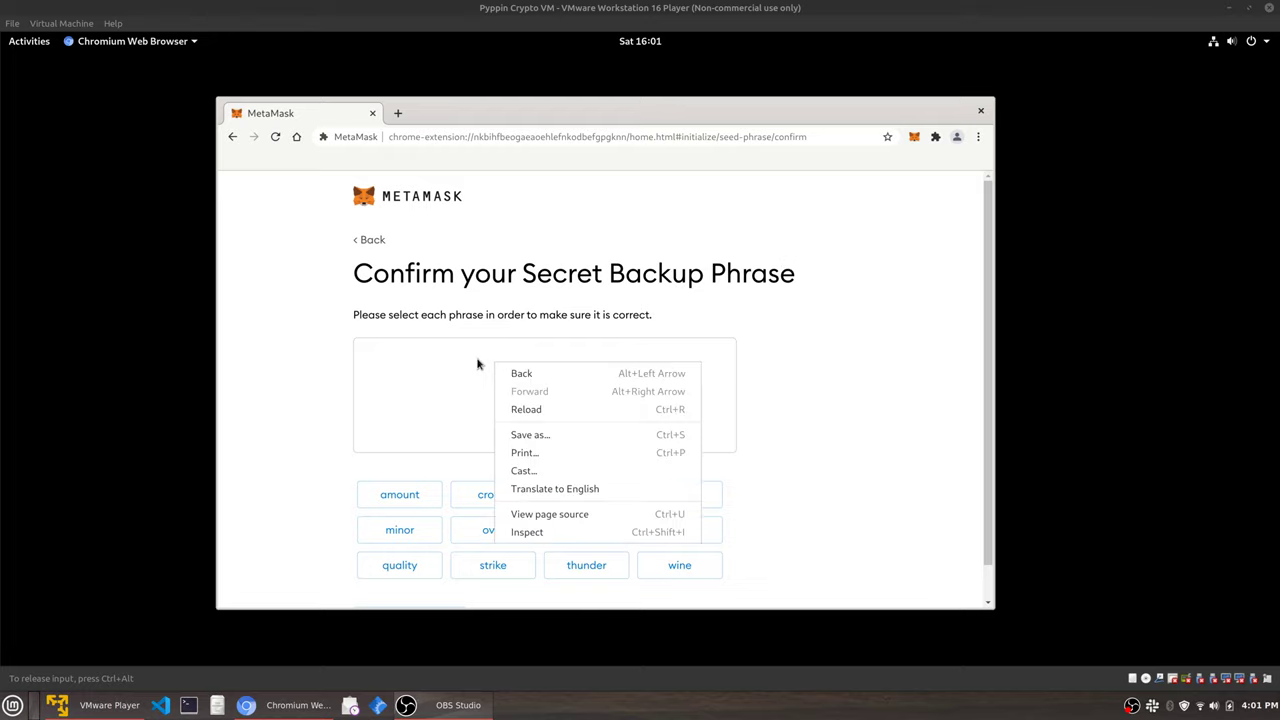
right_click(478, 363)
right_click(449, 363)
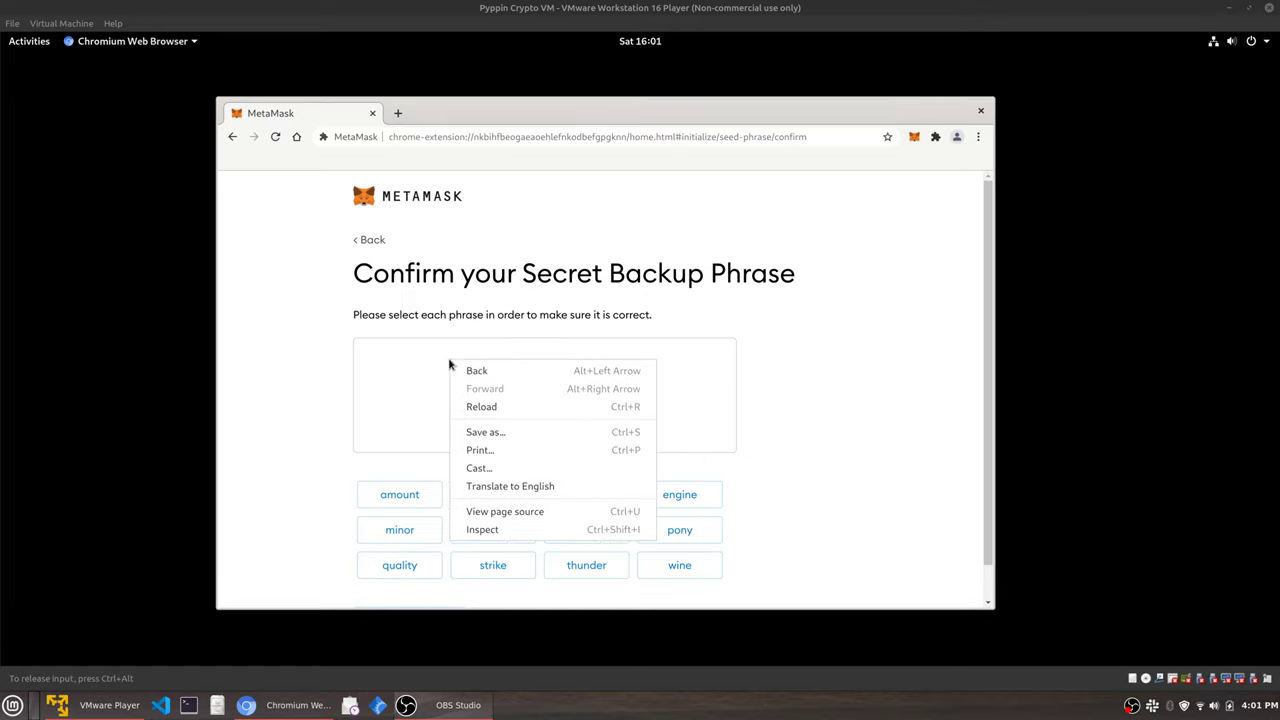
left_click(428, 365)
right_click(428, 365)
left_click(428, 365)
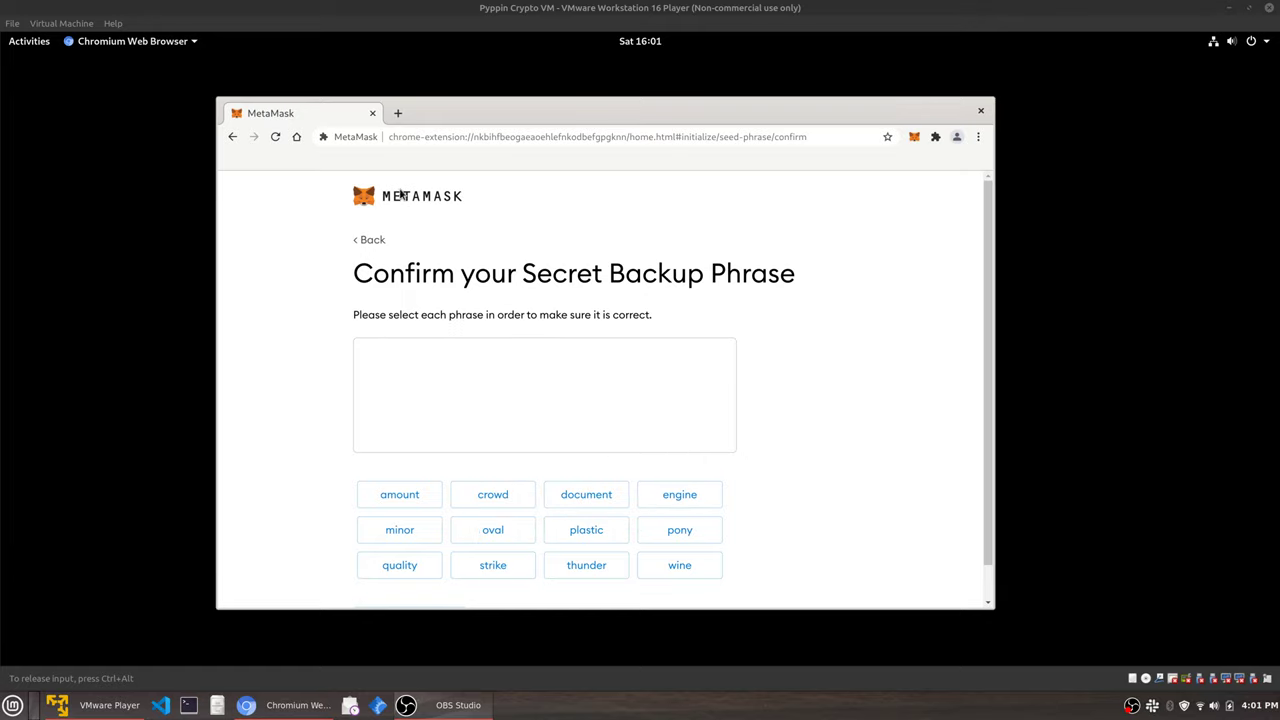
left_click_drag(220, 92, 184, 62)
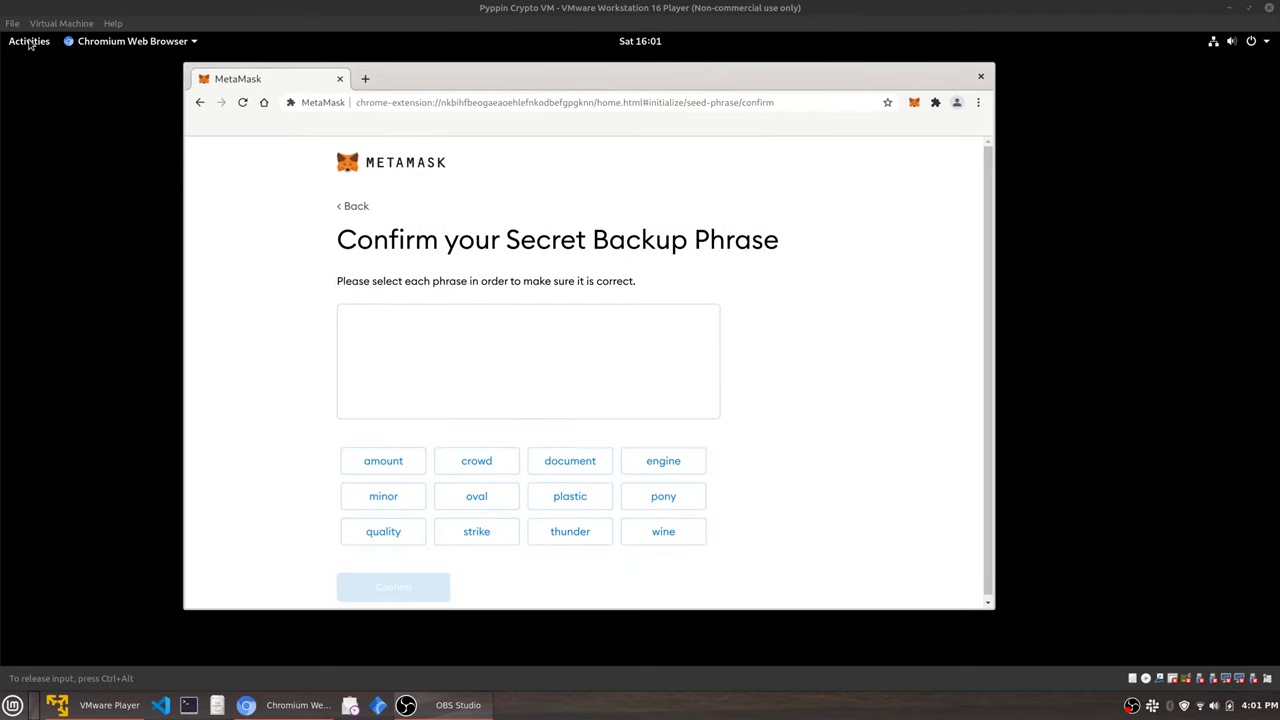
Open E5cj65cn3.txt from Downloads in Text Editor and arrange it beside Chromium.
left_click(29, 42)
left_click(36, 316)
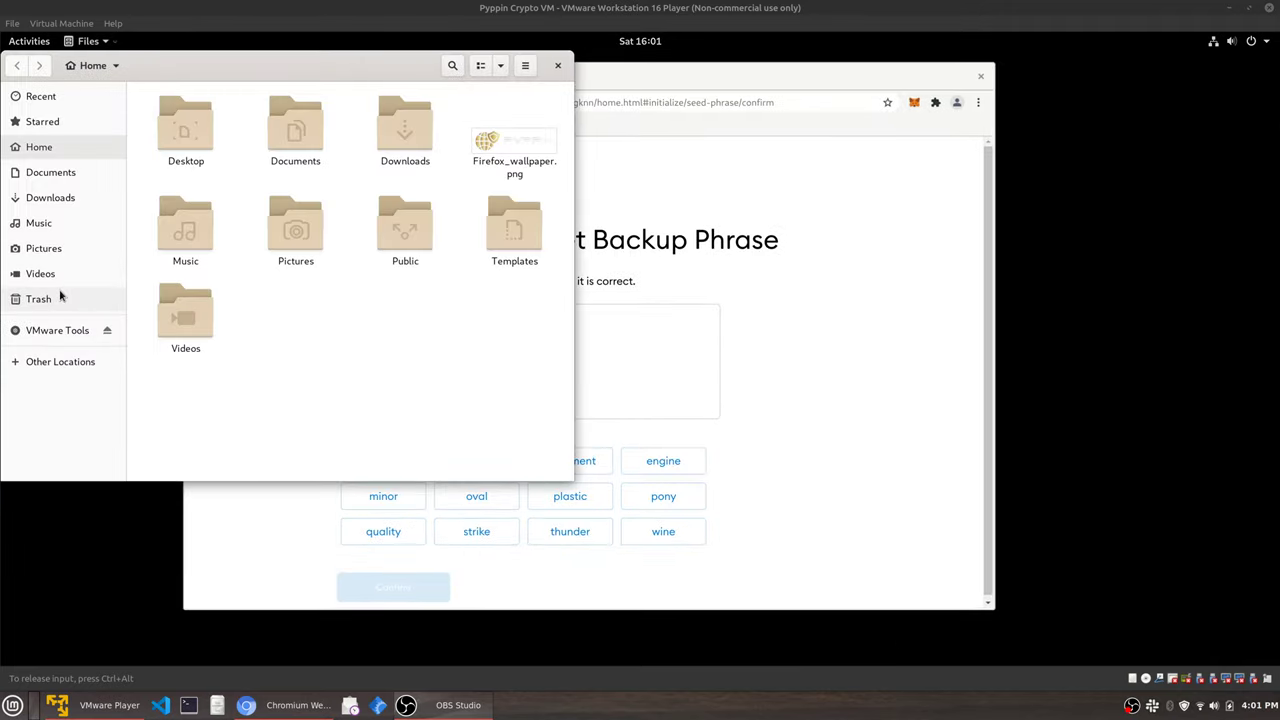
double_click(404, 143)
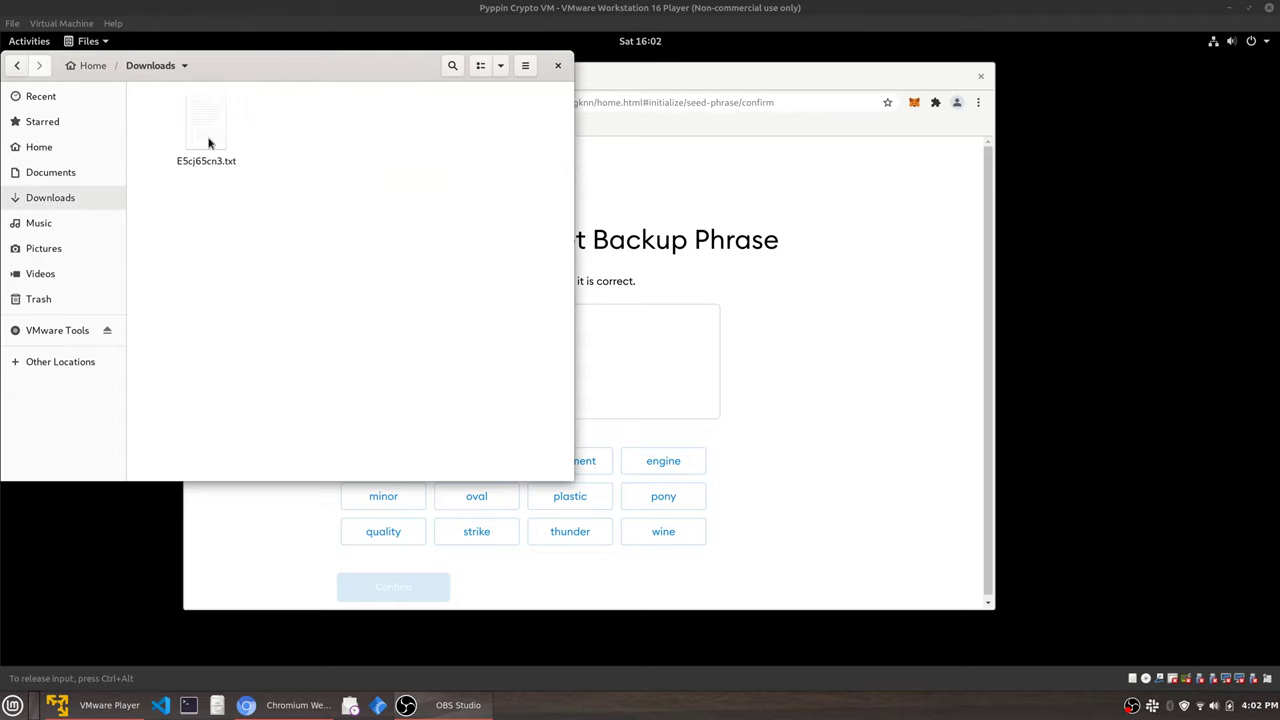
left_click(204, 139)
double_click(204, 139)
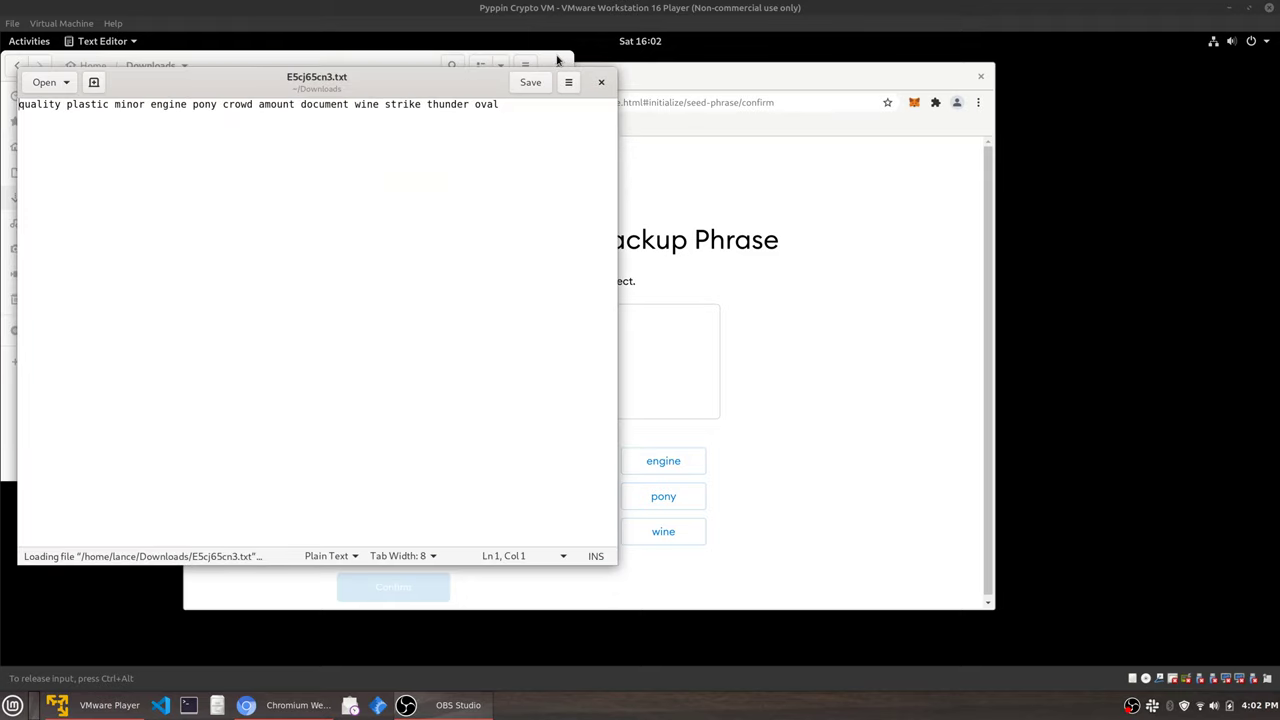
left_click_drag(252, 78, 893, 110)
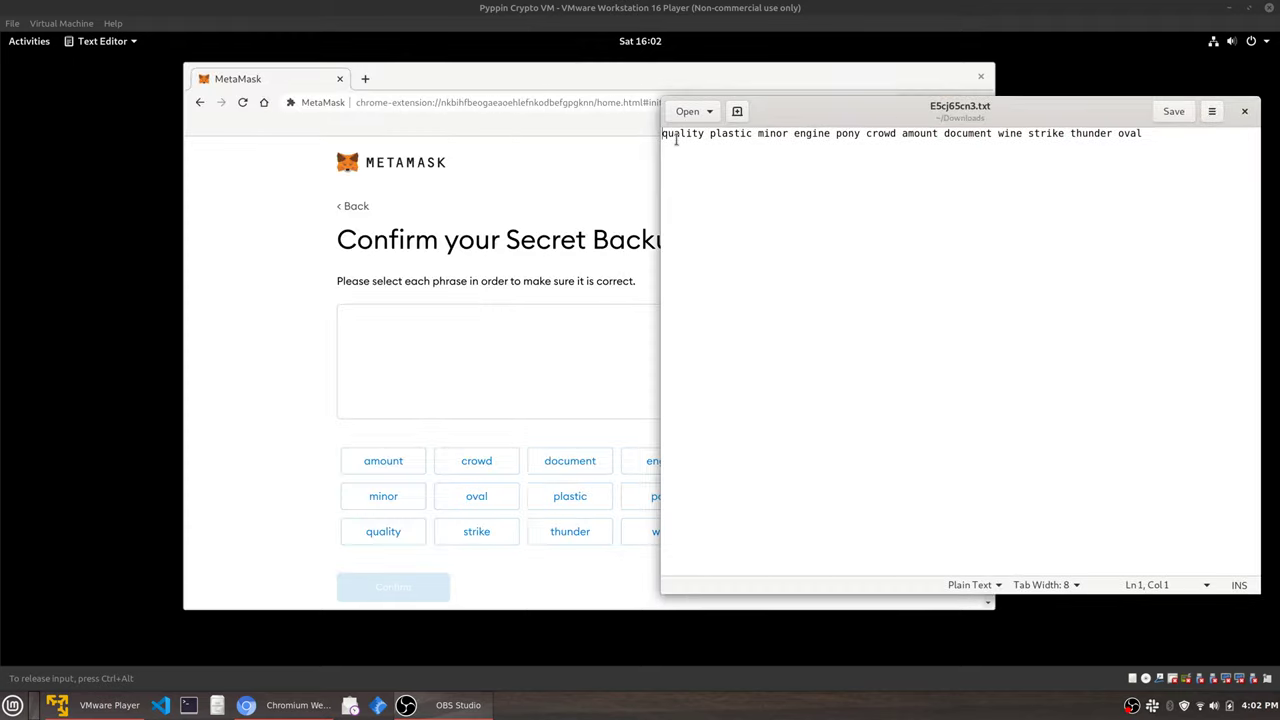
left_click_drag(660, 143, 1052, 141)
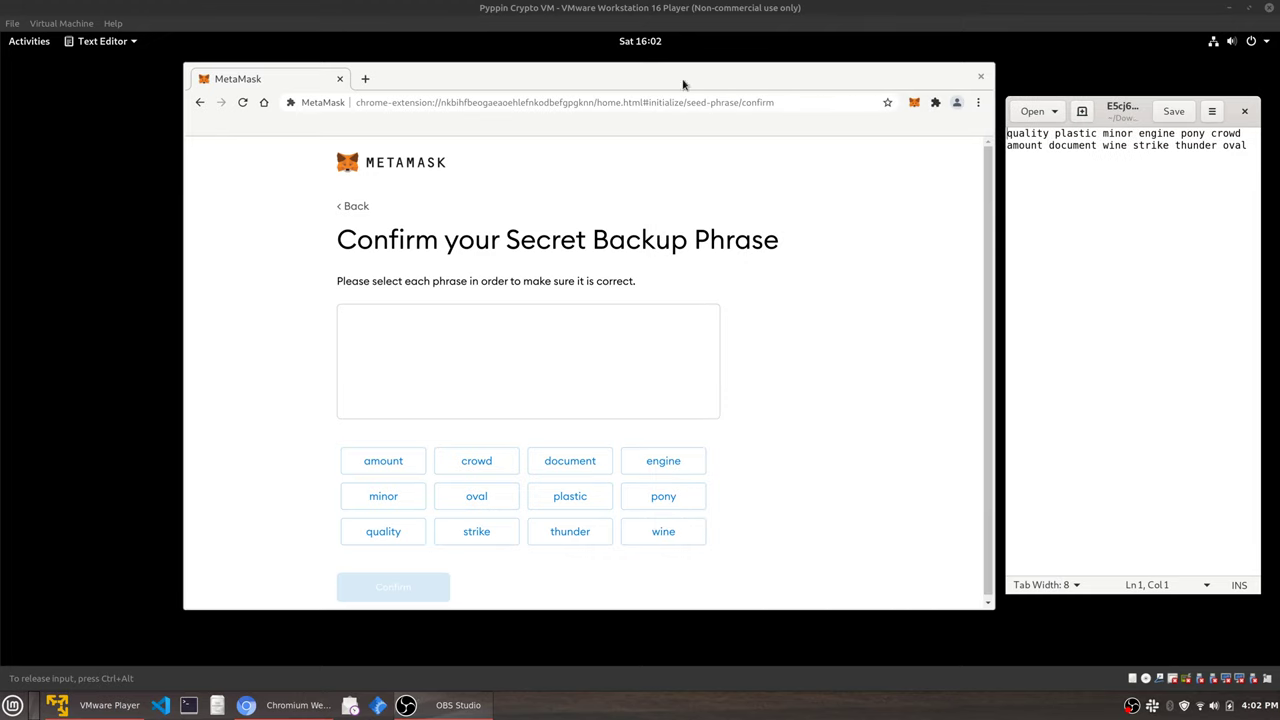
left_click_drag(440, 89, 498, 96)
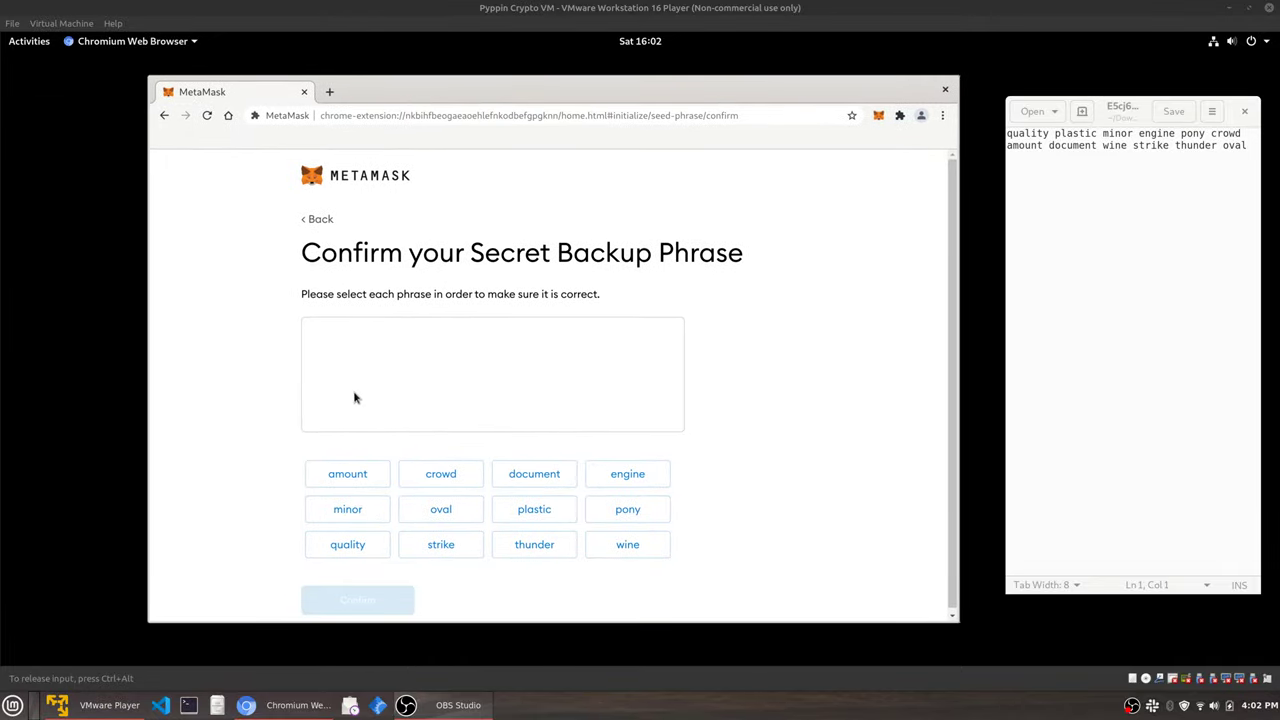
Enlarge the MetaMask window and add backup words one through seven to the phrase in order.
left_click_drag(545, 621, 563, 566)
left_click(362, 552)
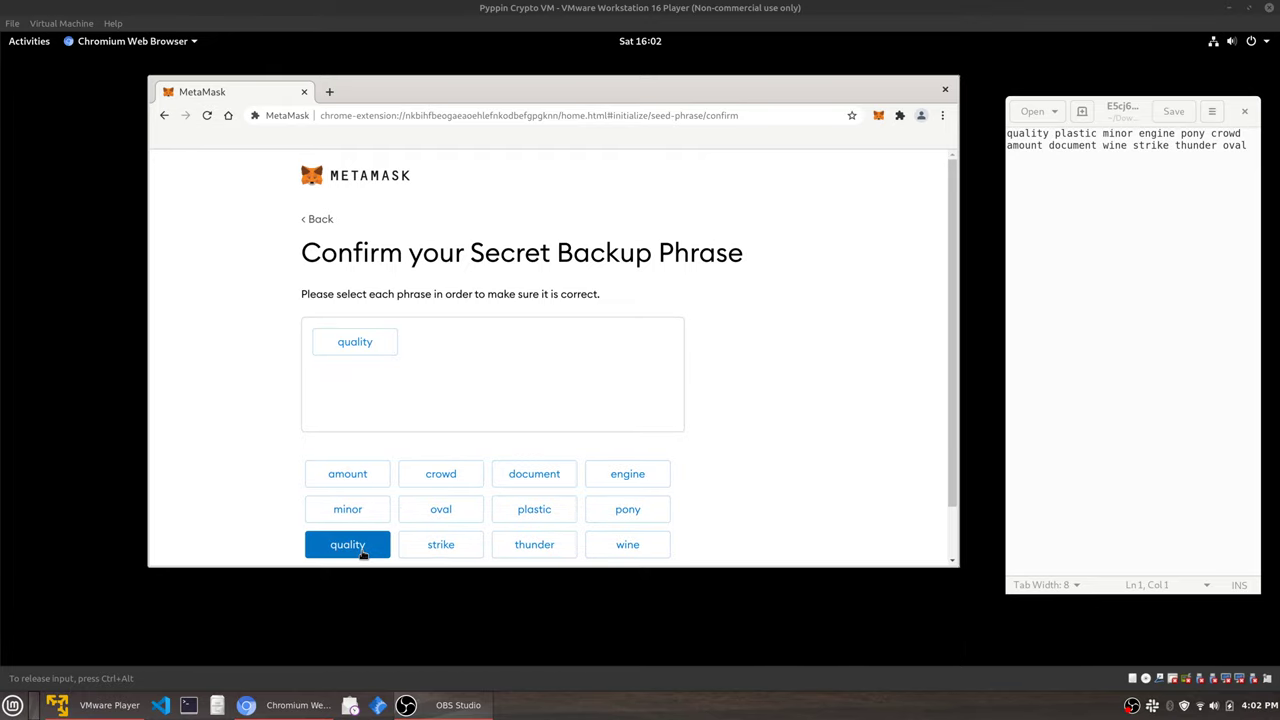
scroll(540, 510, "down", 2)
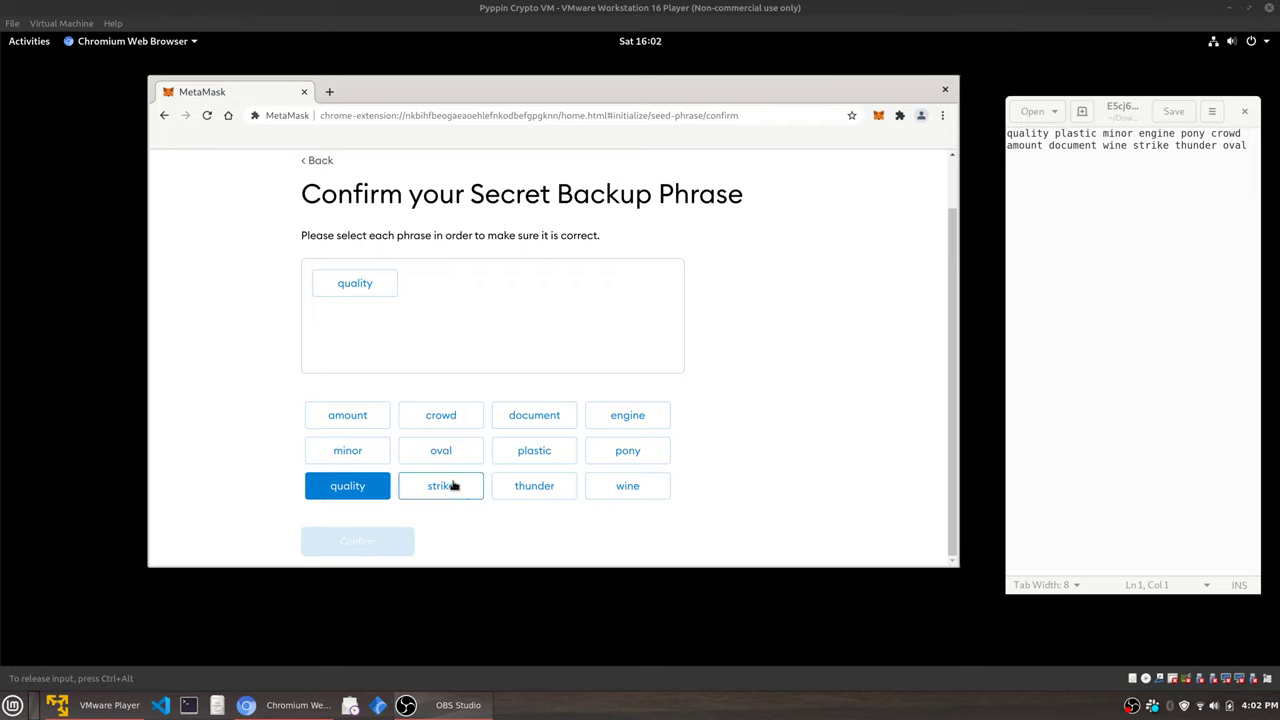
left_click(507, 460)
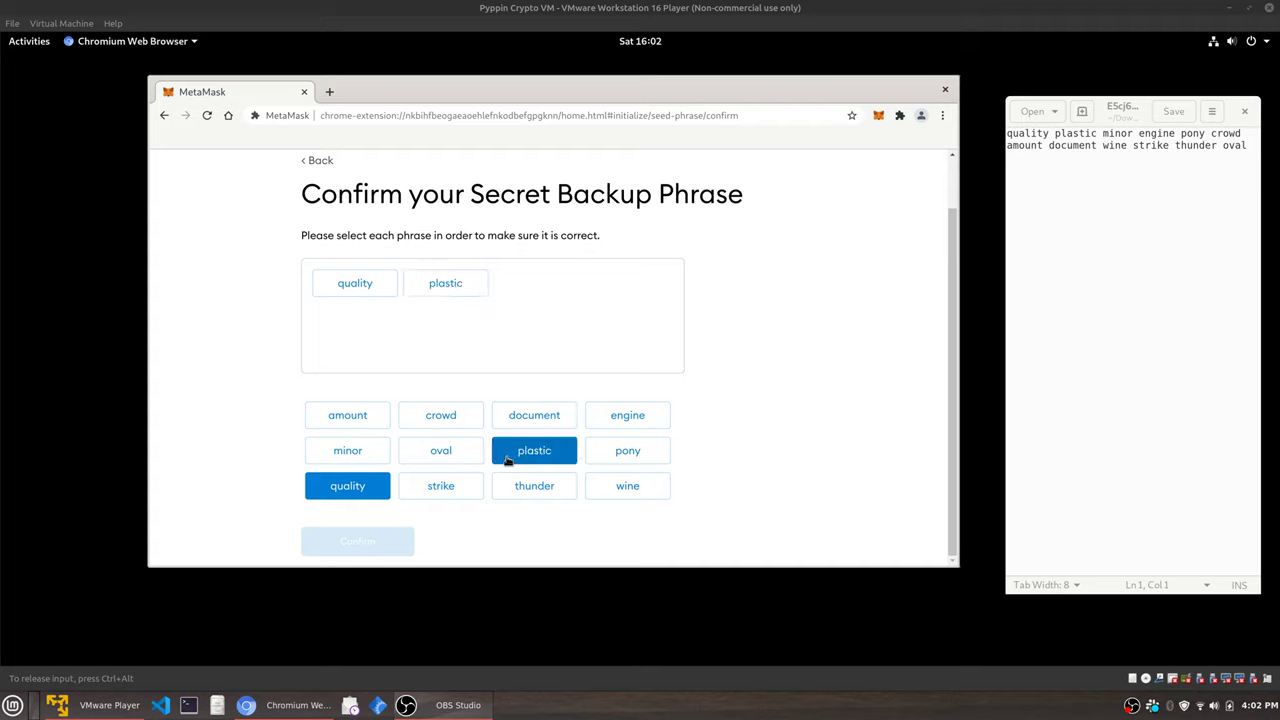
left_click(374, 451)
left_click(597, 427)
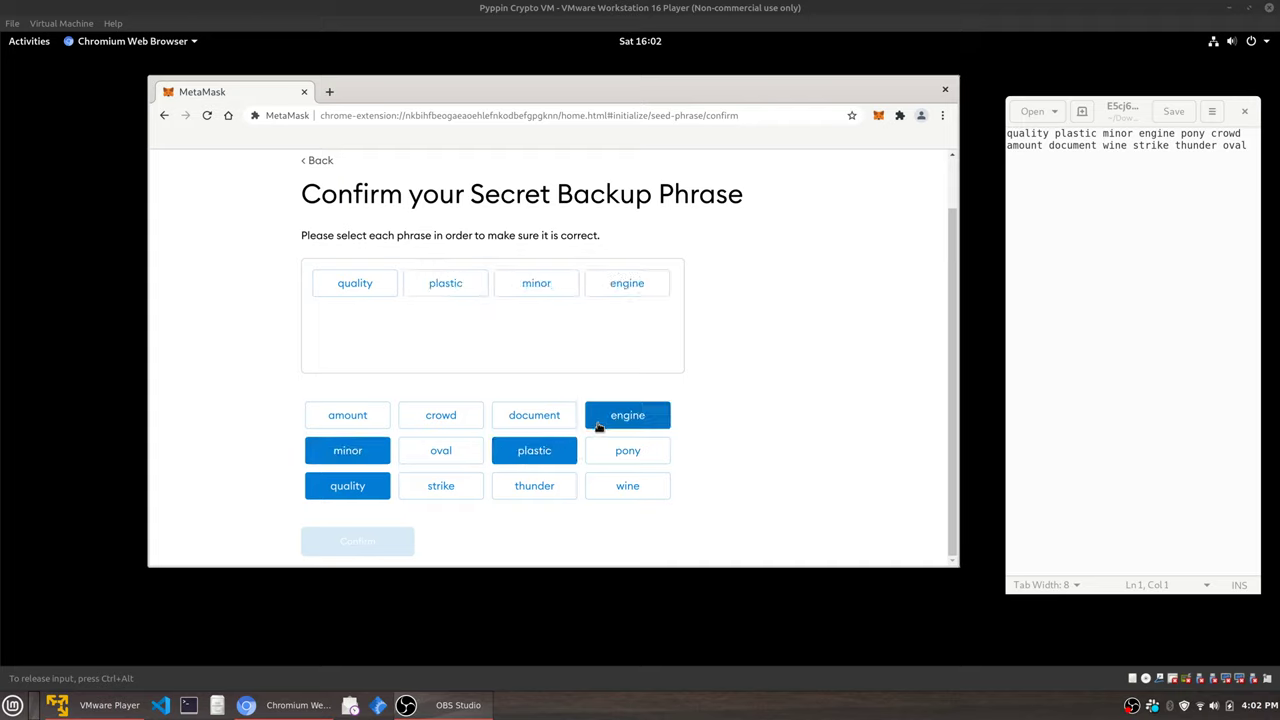
left_click(627, 452)
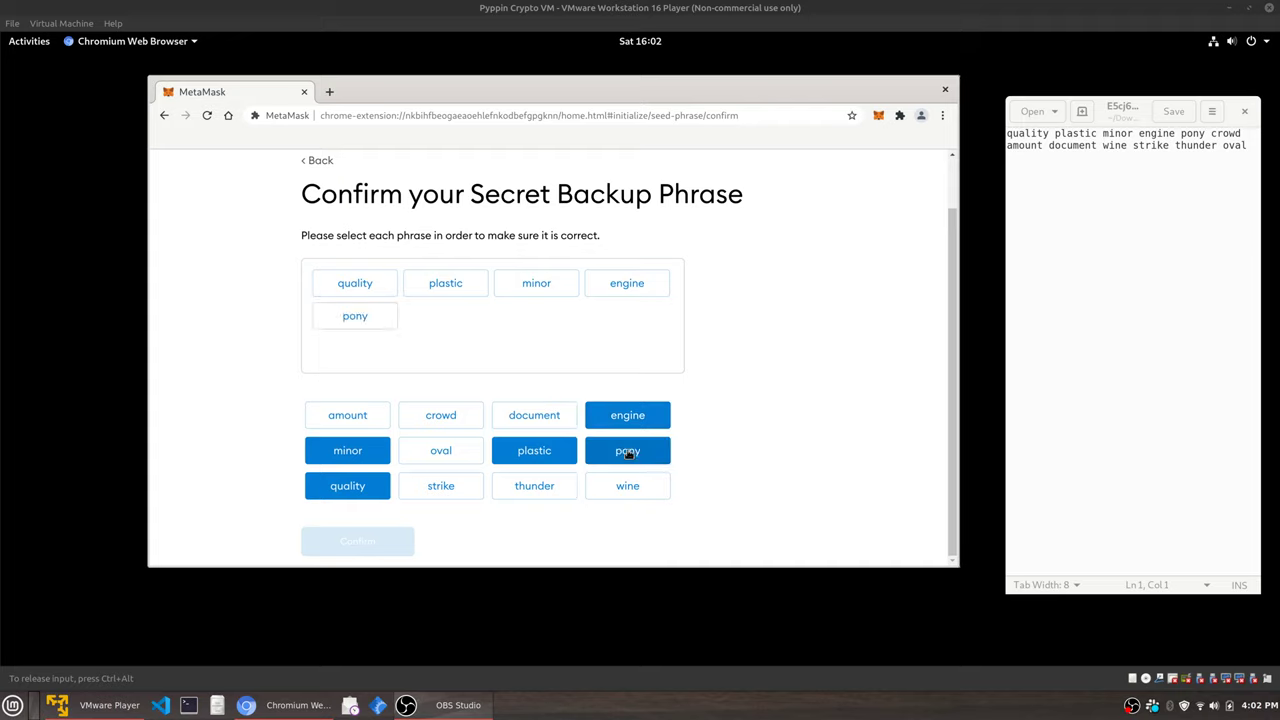
left_click(448, 424)
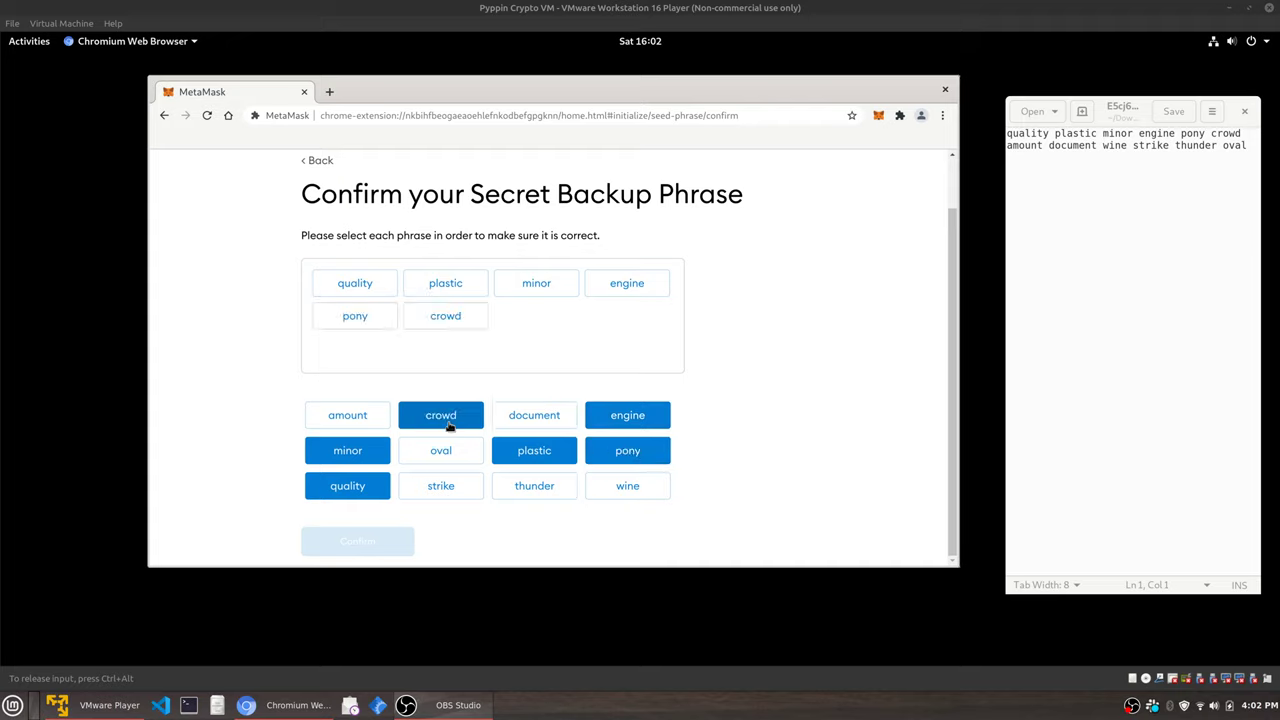
left_click(367, 424)
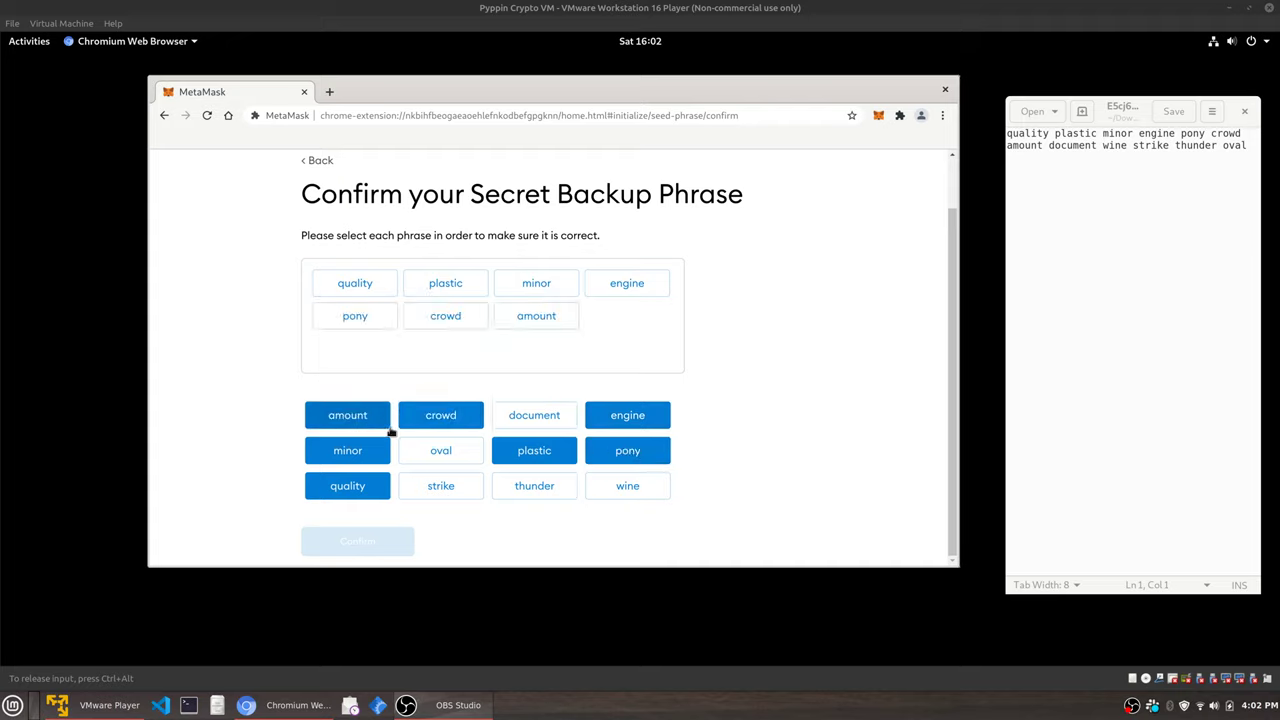
Add the ninth, eleventh and twelfth words, then the skipped eighth and tenth words.
left_click(618, 493)
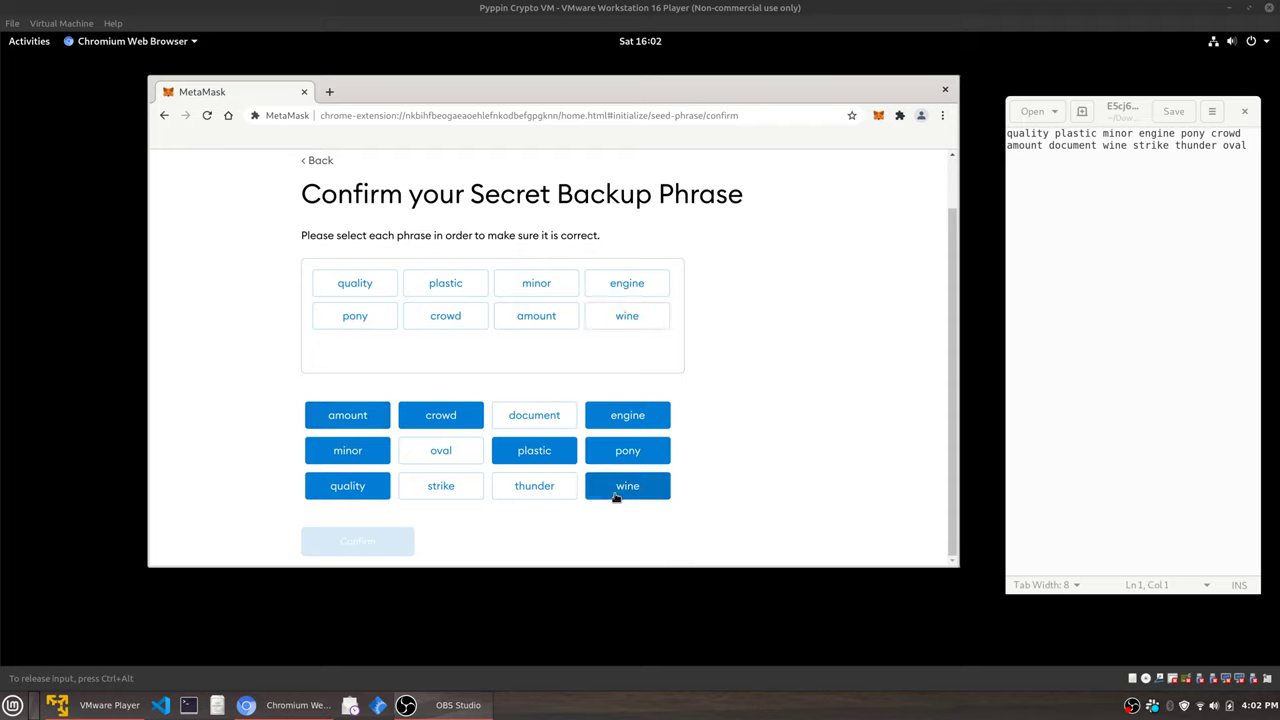
left_click(540, 490)
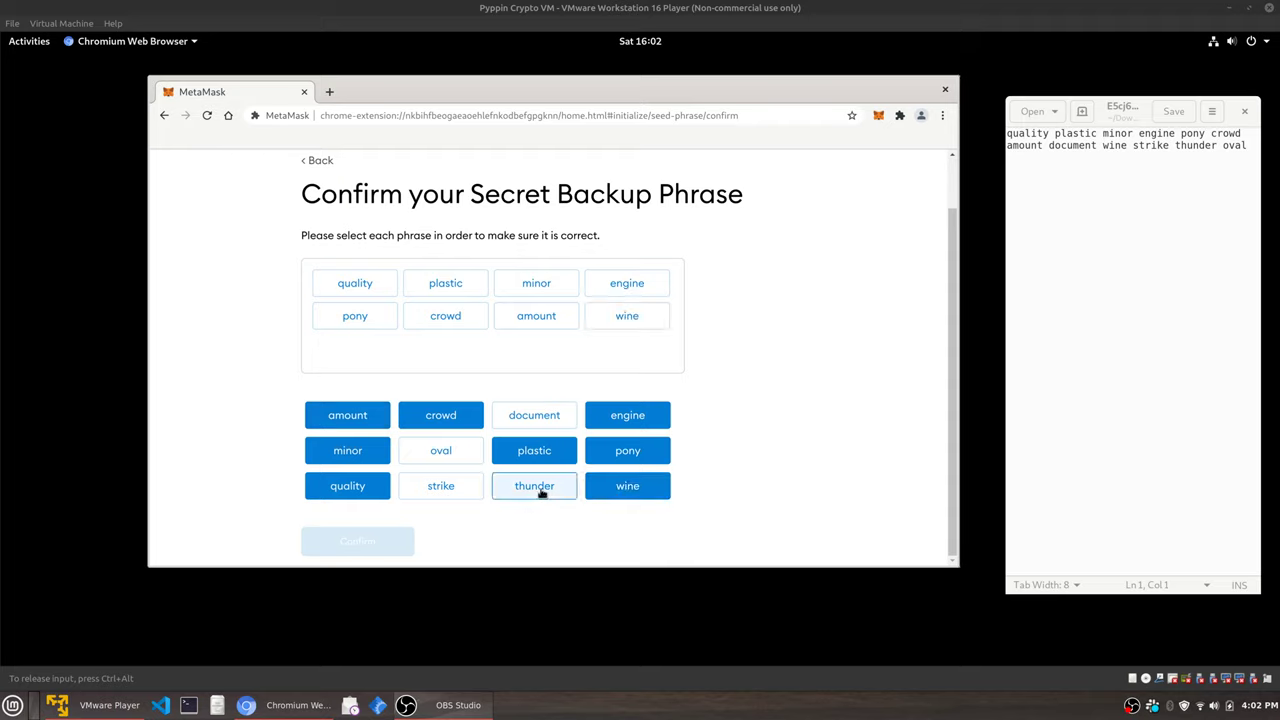
left_click(455, 460)
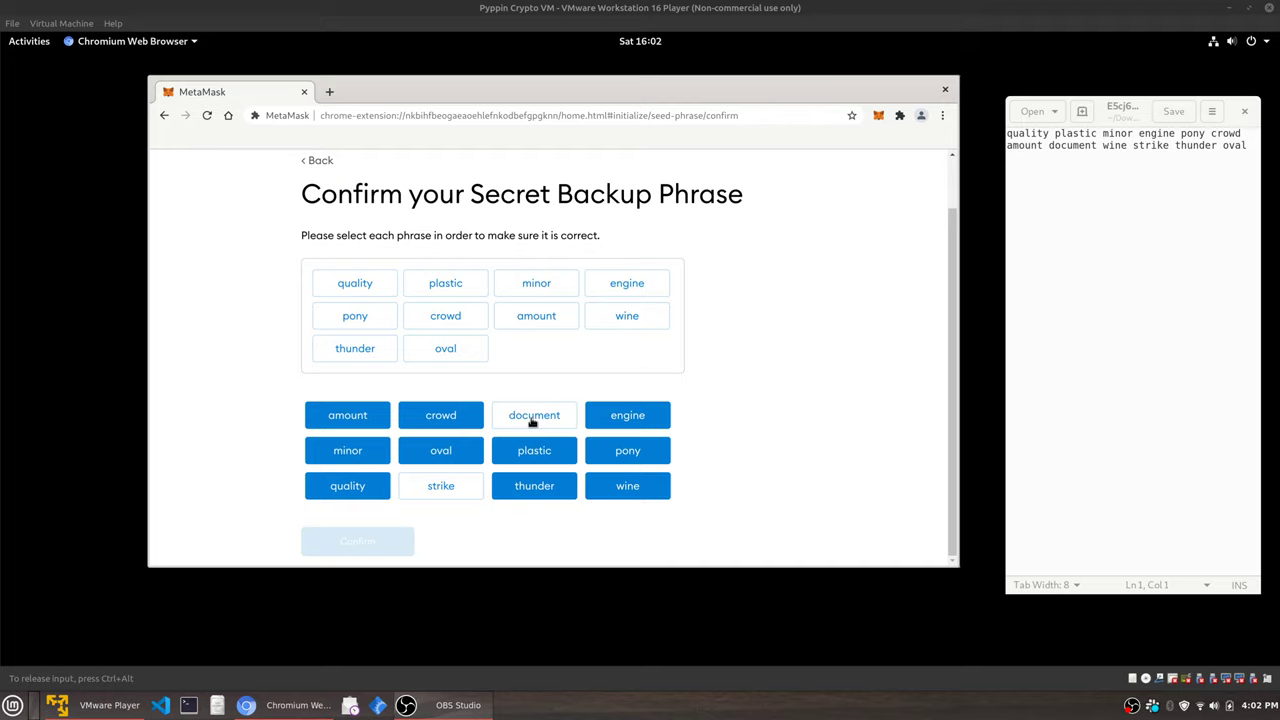
left_click(533, 418)
left_click(466, 486)
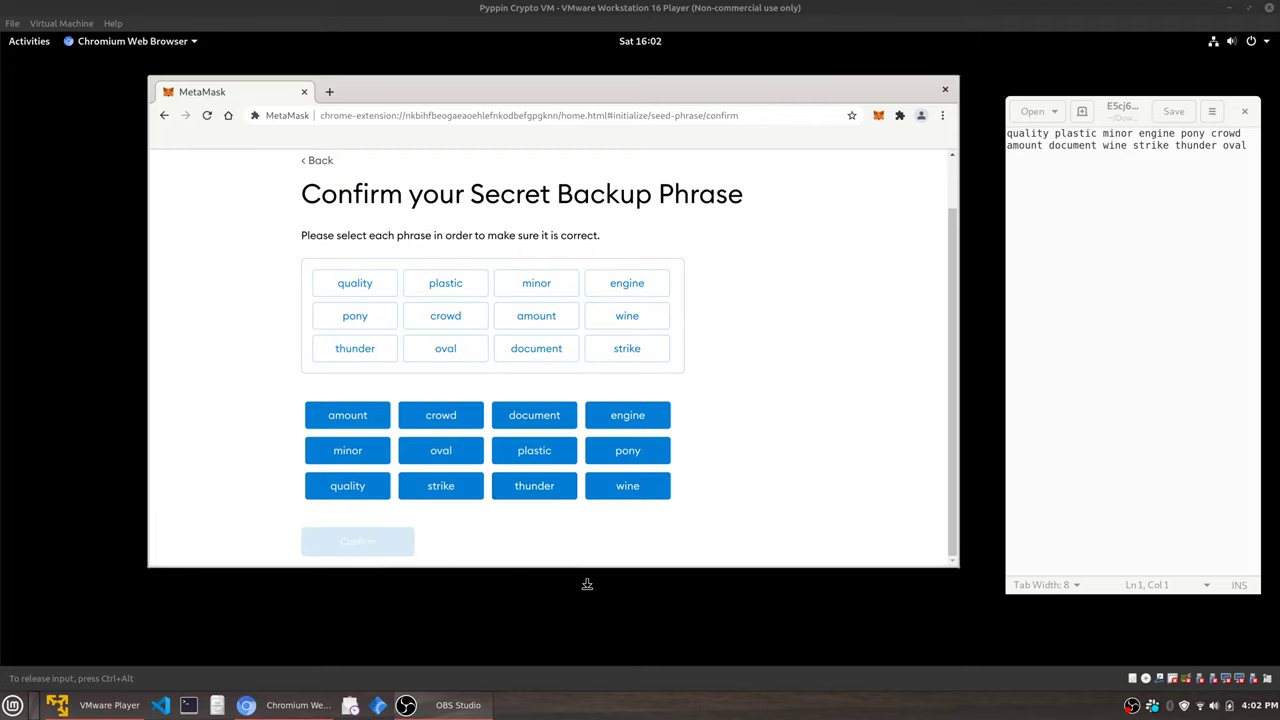
Drag the eighth, eleventh and tenth word chips into their correct positions in the phrase.
left_click_drag(588, 573, 588, 596)
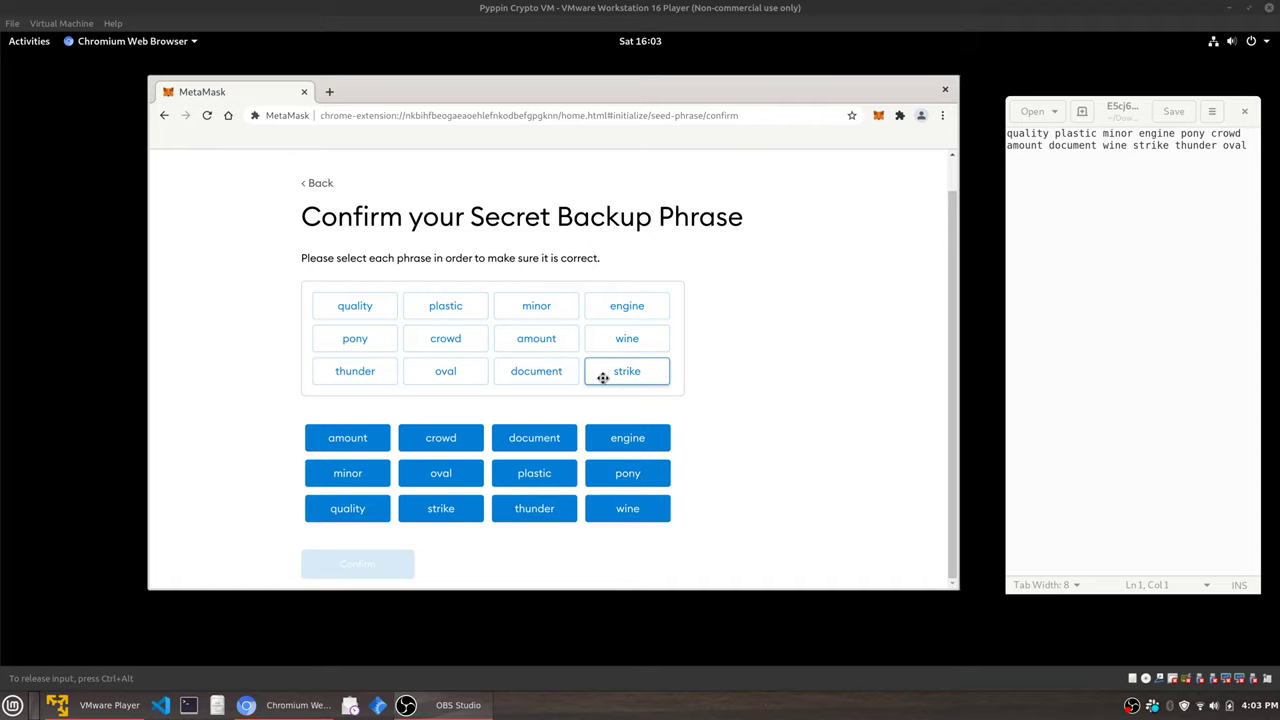
left_click_drag(562, 383, 611, 334)
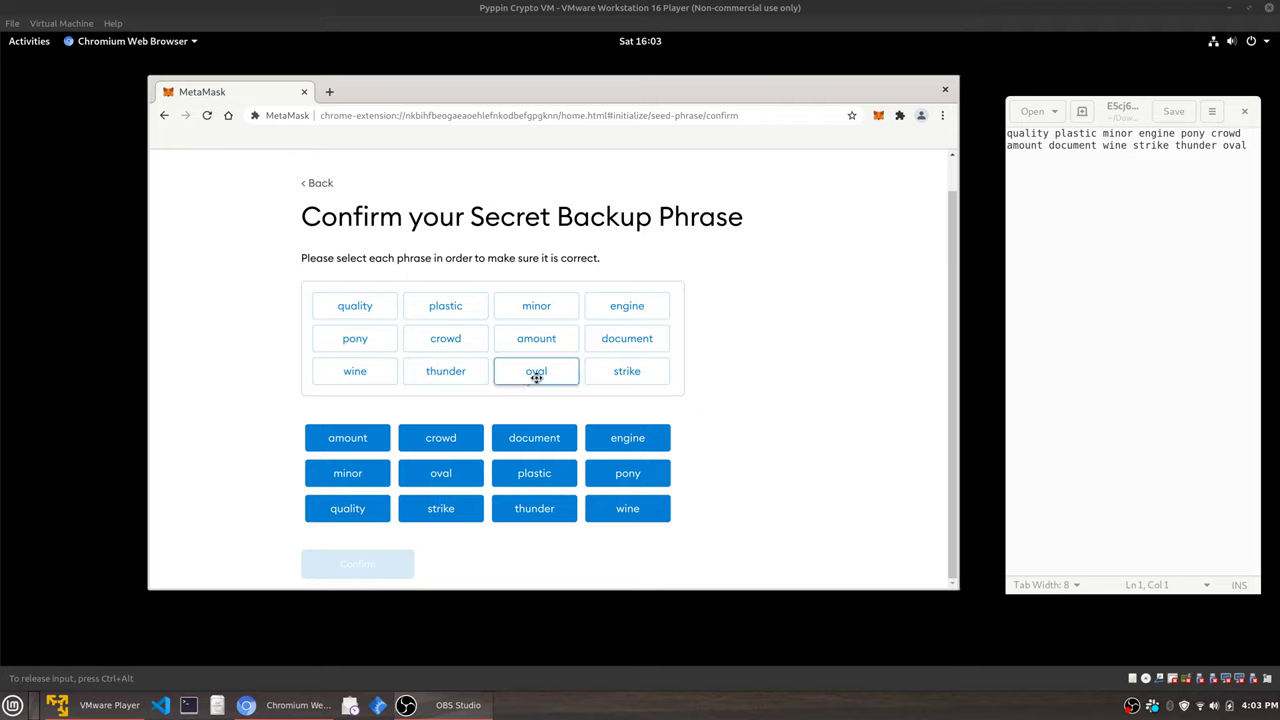
mouse_move(536, 377)
left_mouse_down()
mouse_move(651, 377)
mouse_move(530, 375)
left_mouse_up()
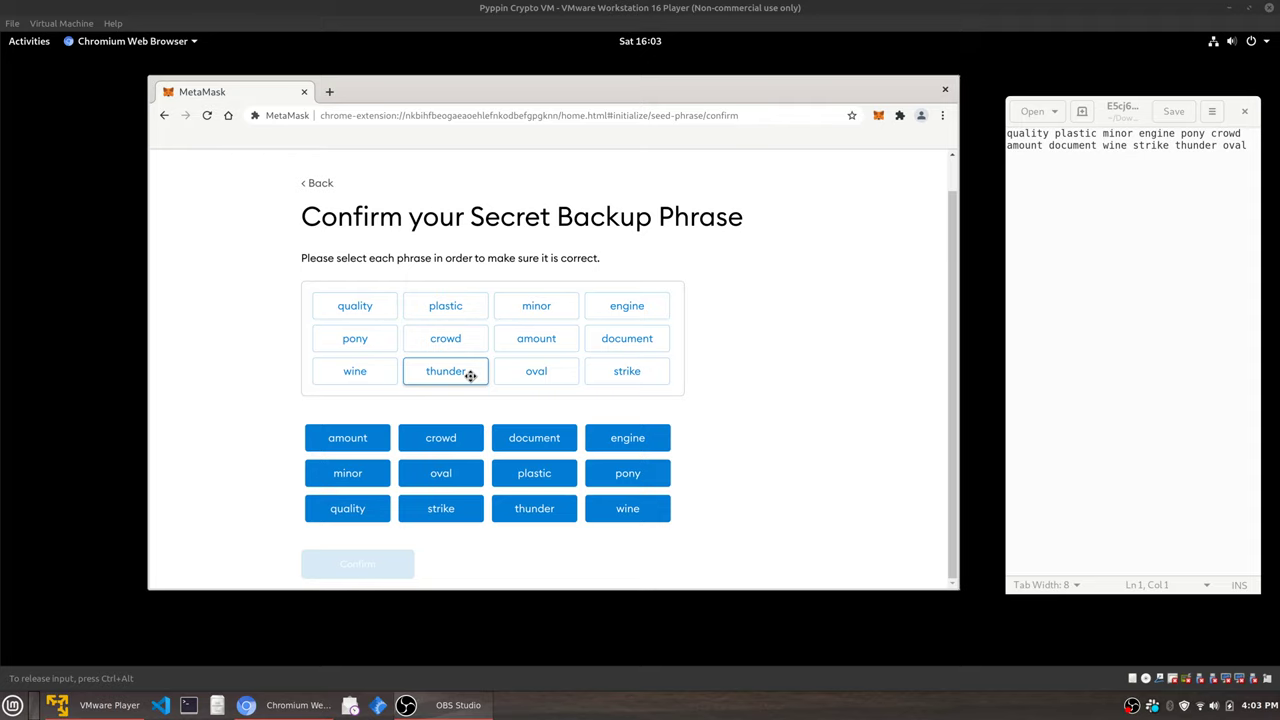
left_click_drag(468, 374, 607, 370)
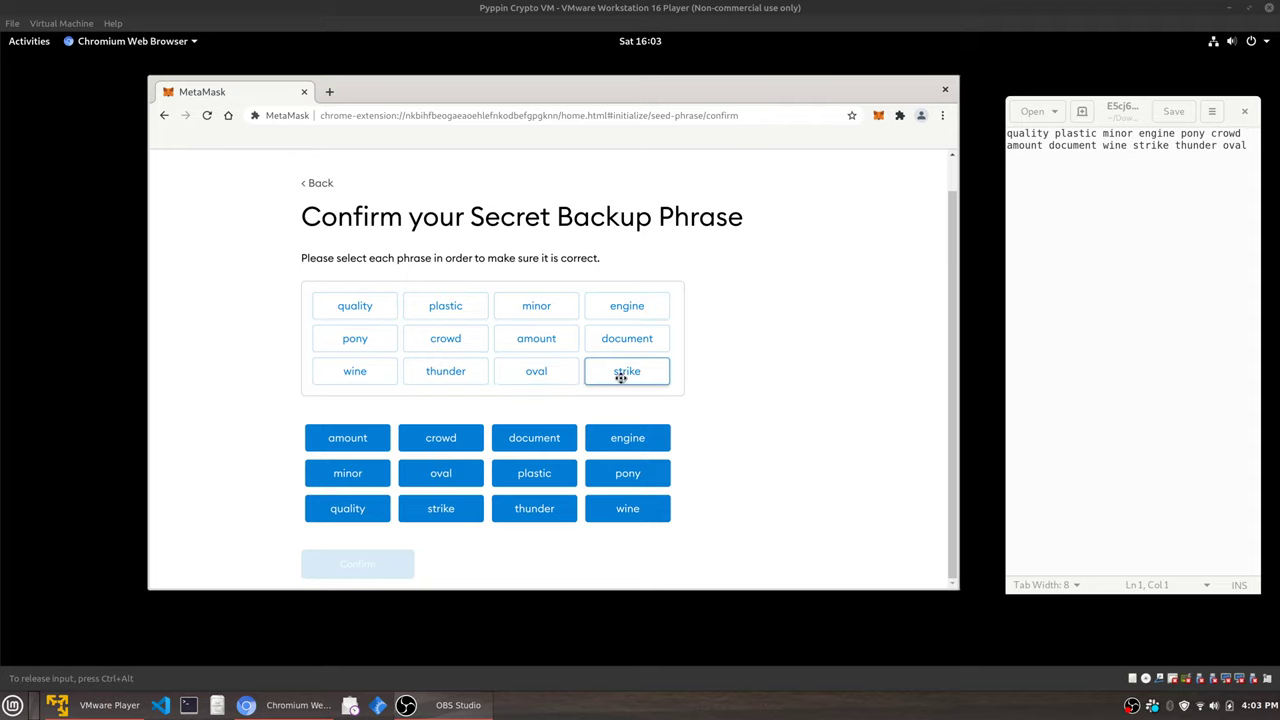
left_click_drag(643, 374, 445, 373)
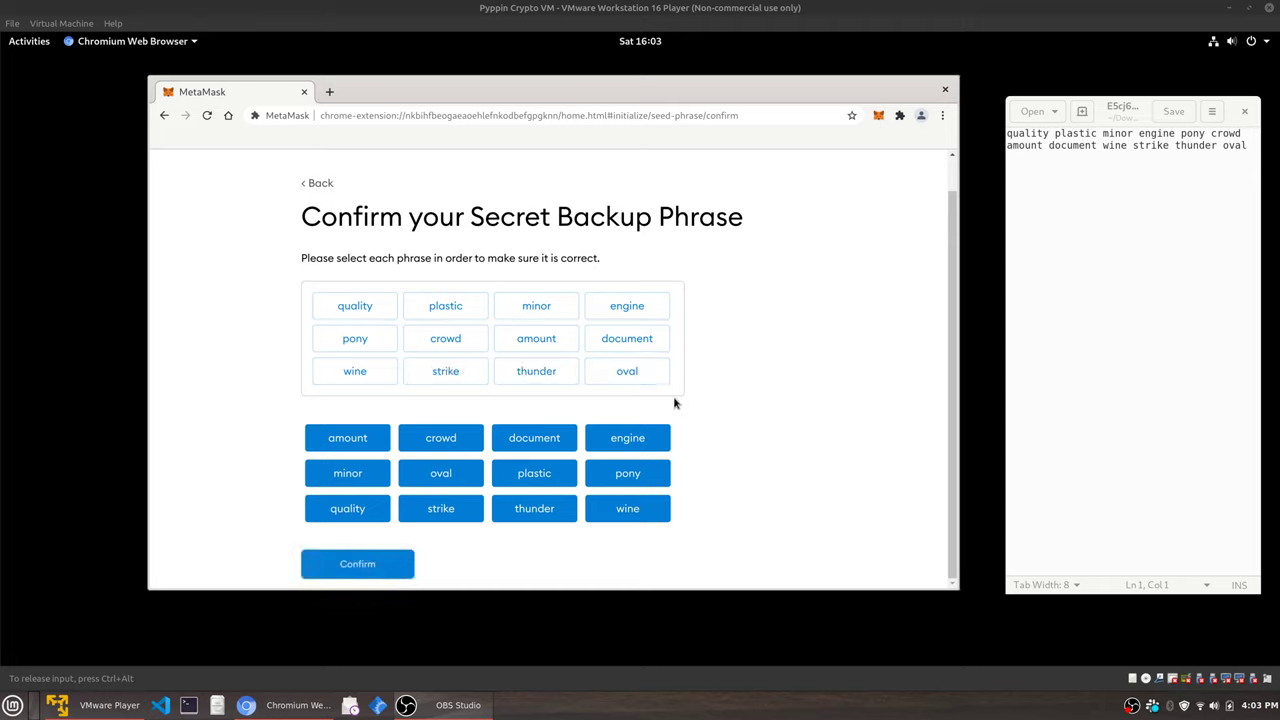
right_click(746, 460)
left_click(780, 389)
Confirm the backup phrase, finish setup, and close the what's new announcements on the wallet page.
left_click(380, 566)
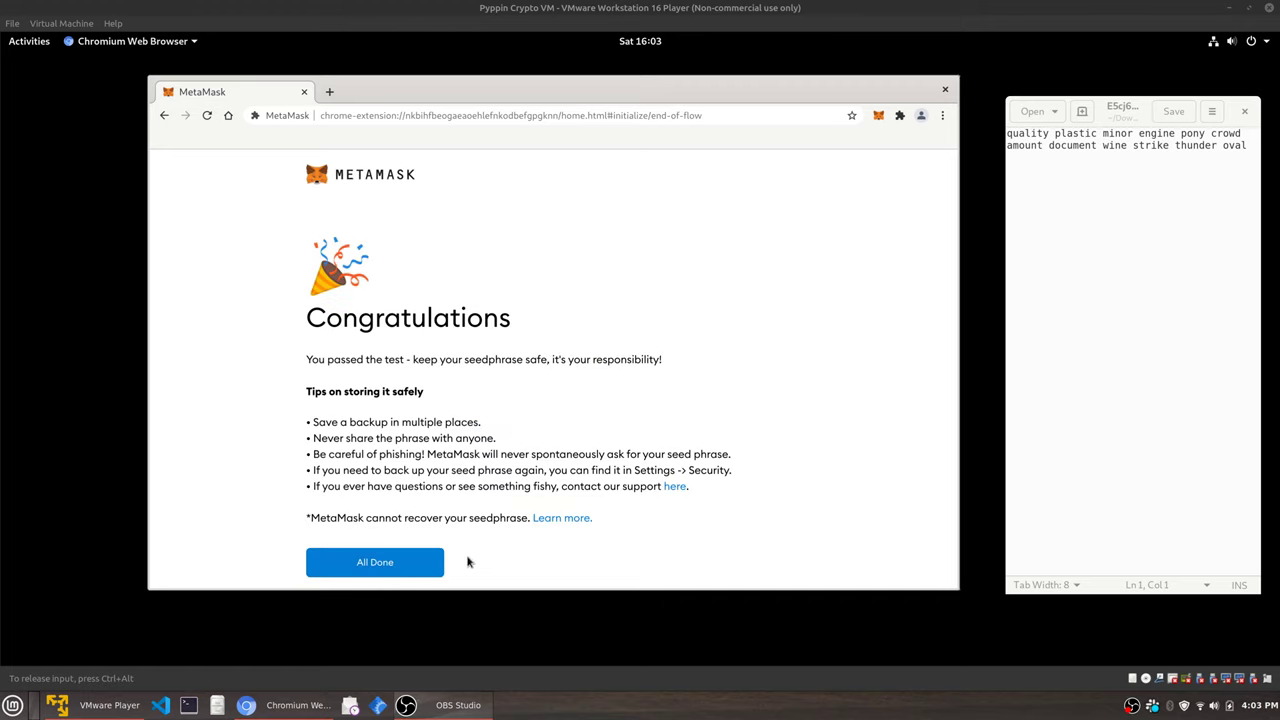
left_click(411, 562)
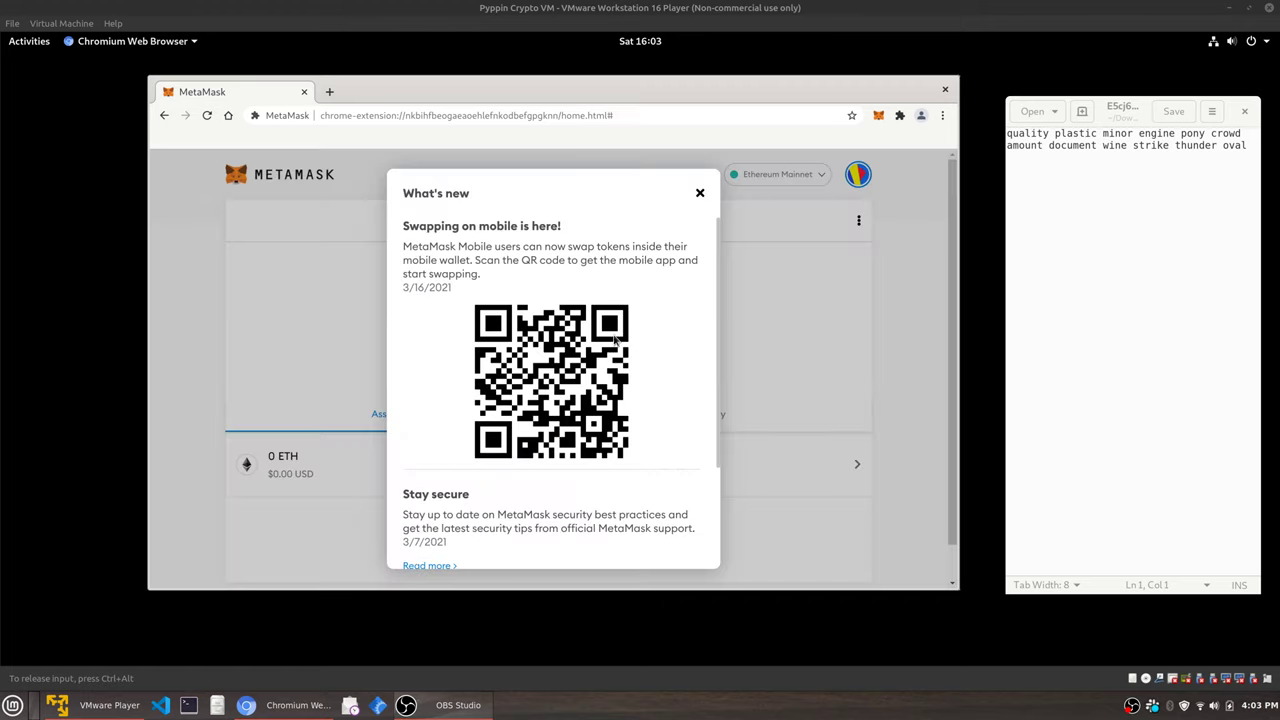
scroll(568, 392, "down", 2)
scroll(568, 392, "up", 2)
left_click(700, 193)
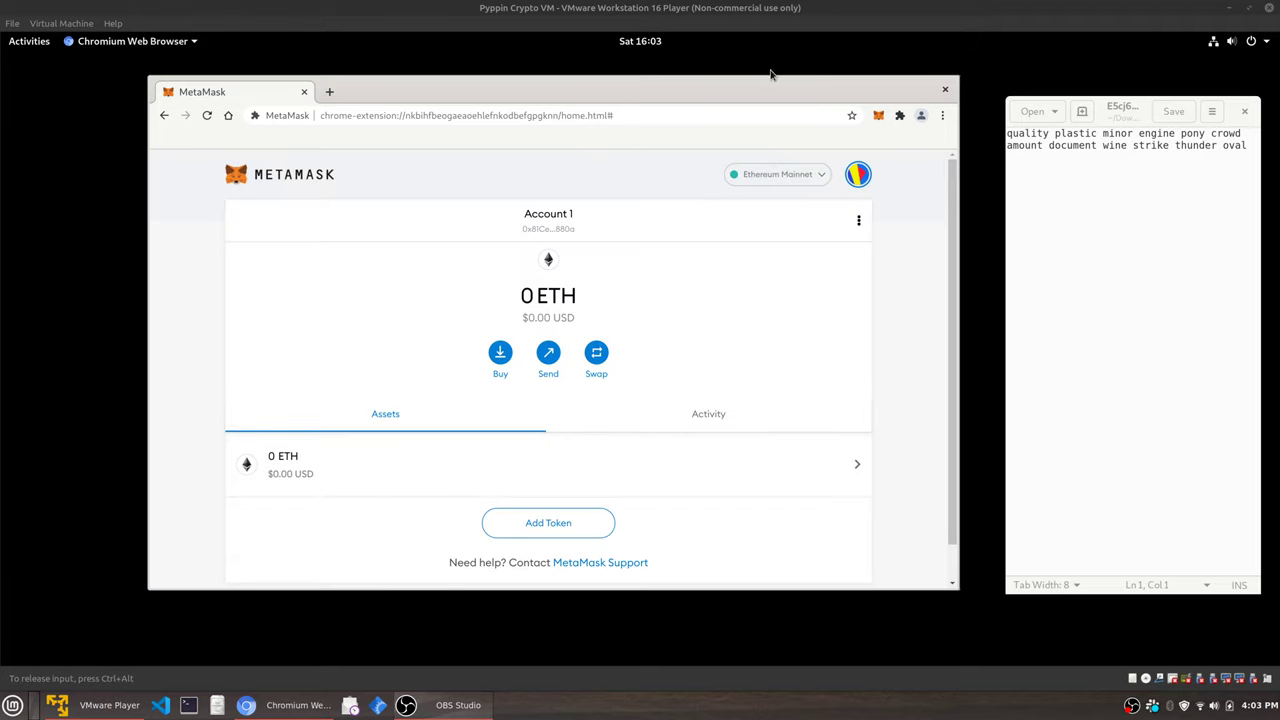
Close the text editor and stretch the wallet window up and down to fit the account page.
left_click_drag(770, 77, 792, 45)
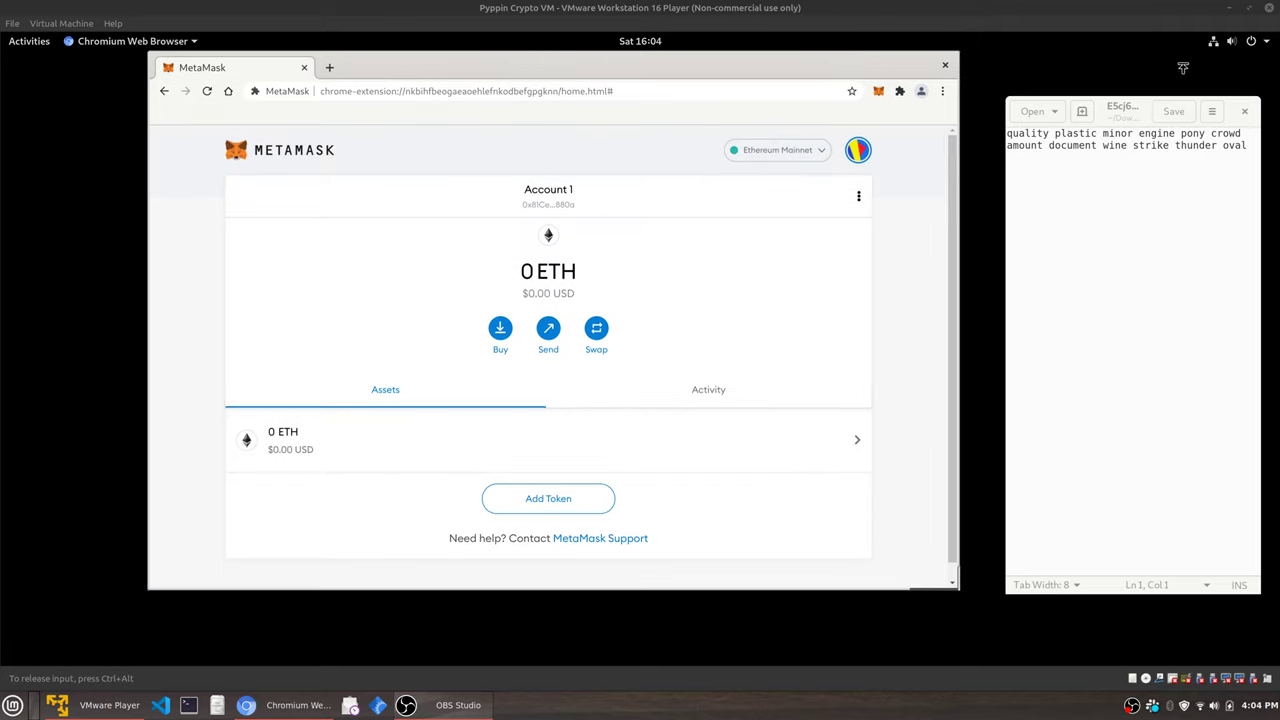
left_click(1238, 111)
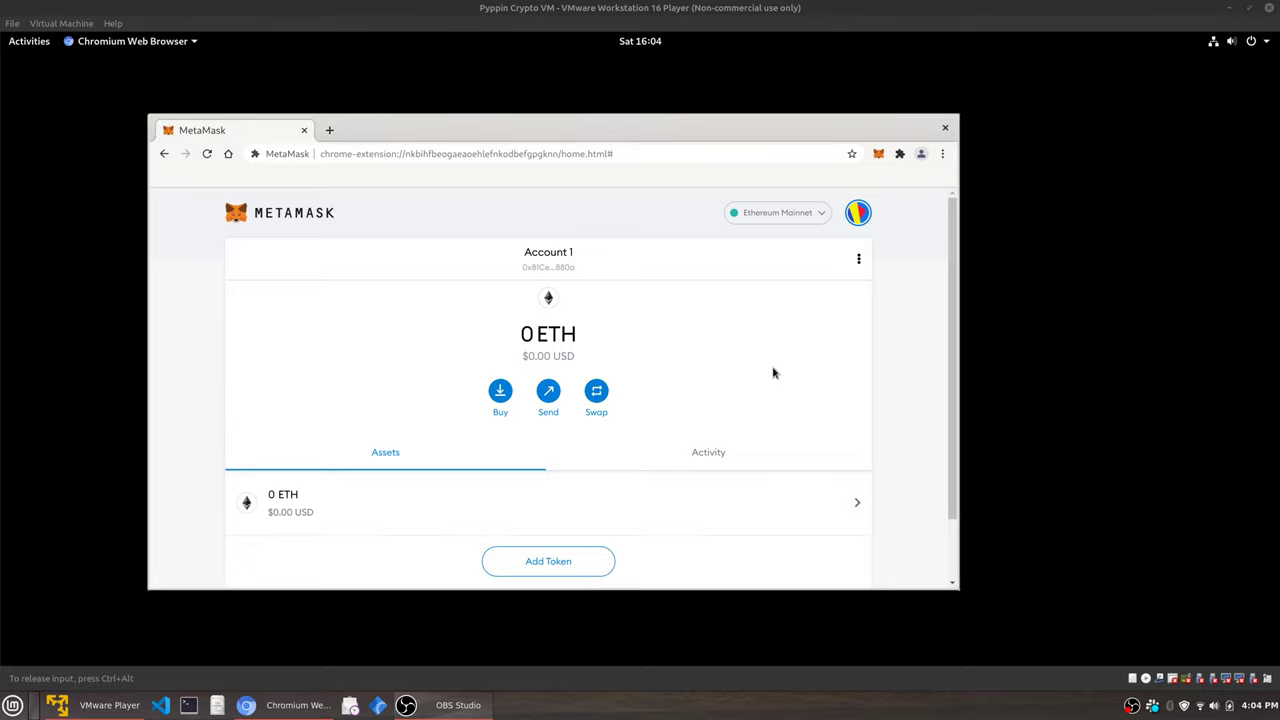
left_click_drag(772, 119, 772, 52)
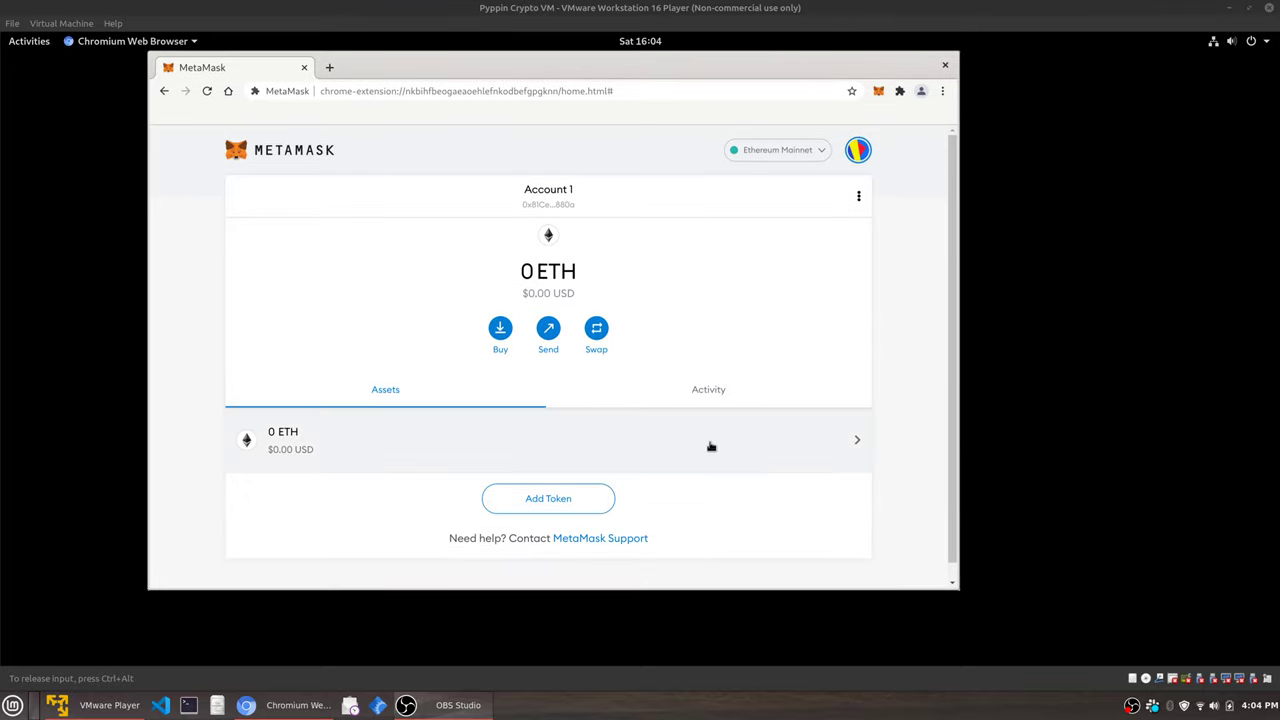
left_click_drag(658, 590, 666, 628)
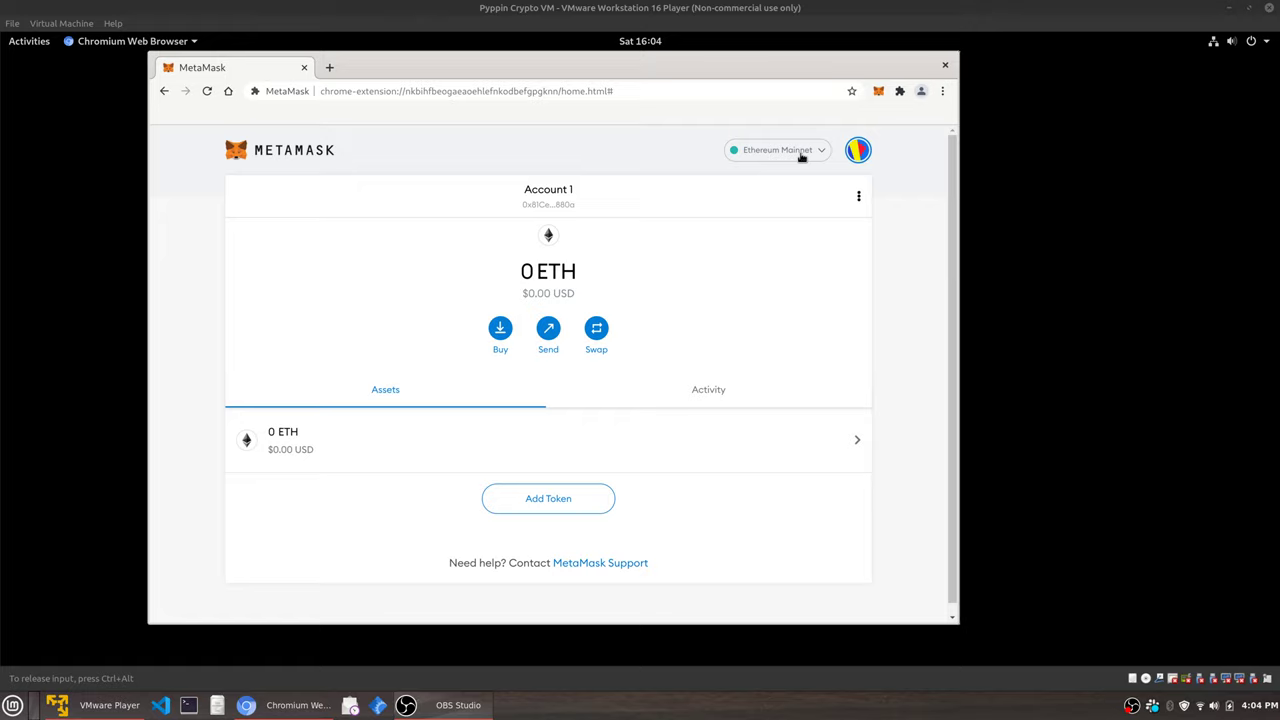
Select Kovan Test Network from the wallet's network dropdown.
left_click(801, 152)
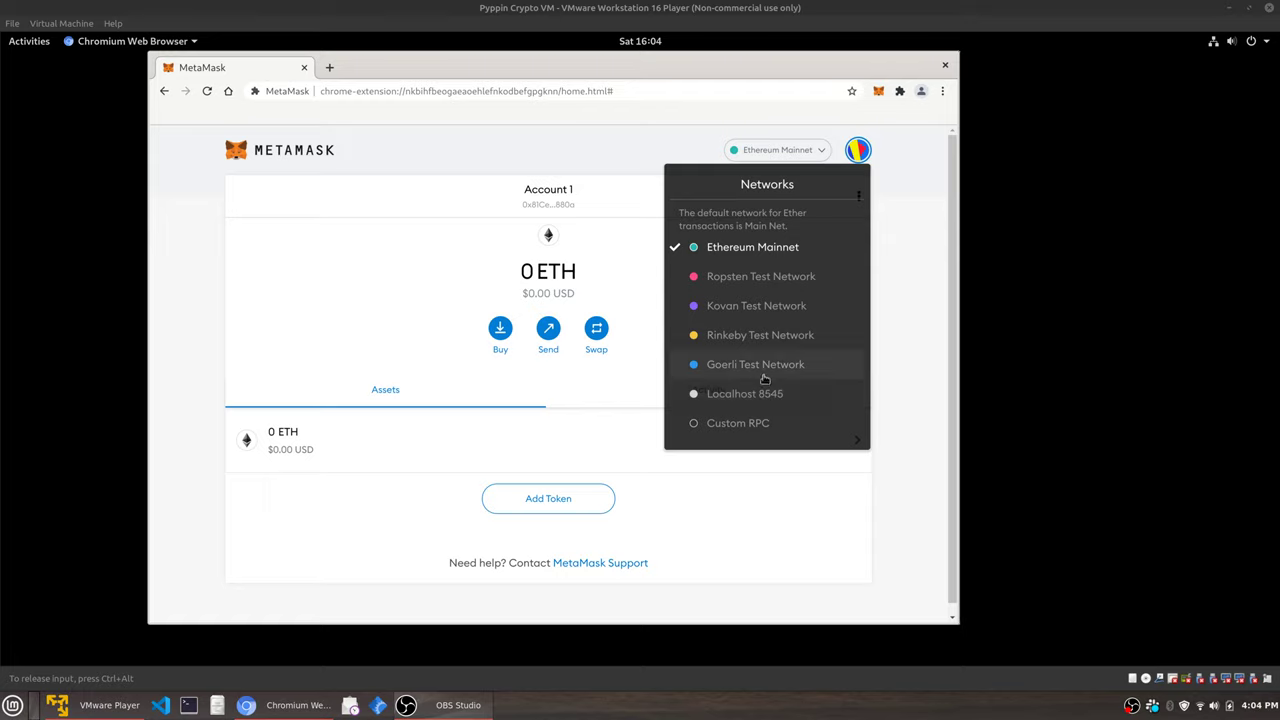
left_click(912, 298)
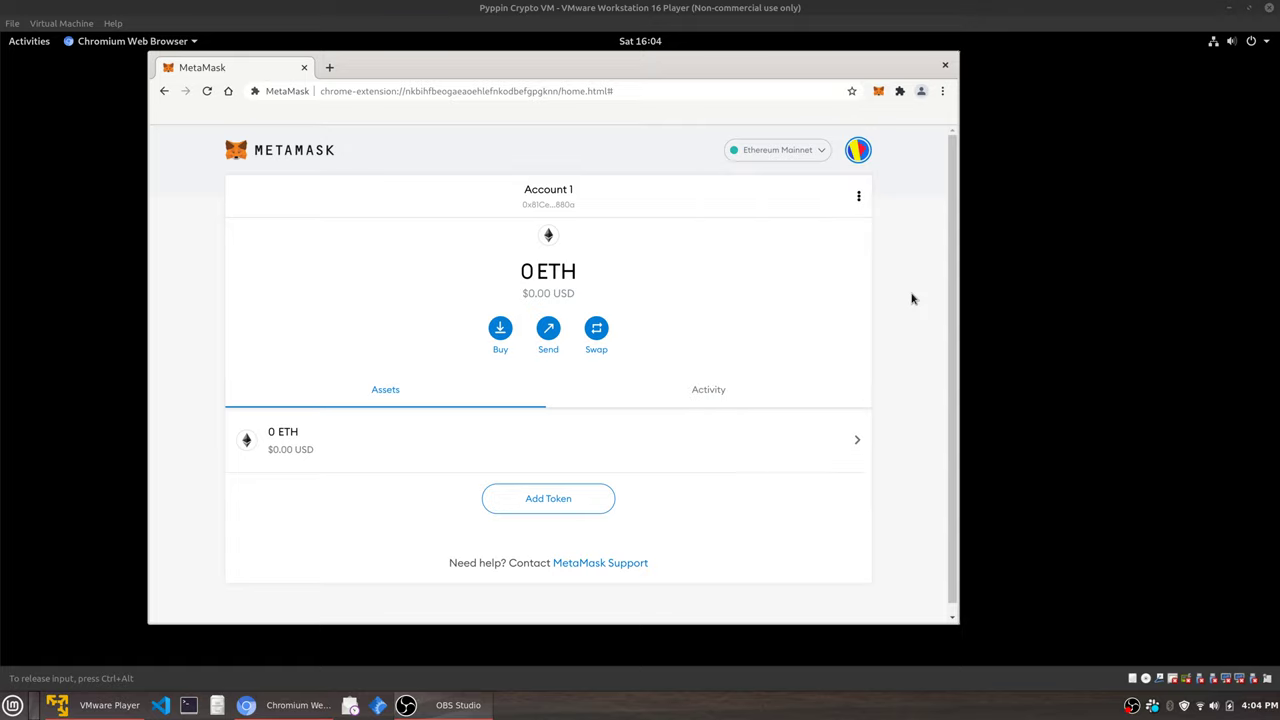
left_click(797, 152)
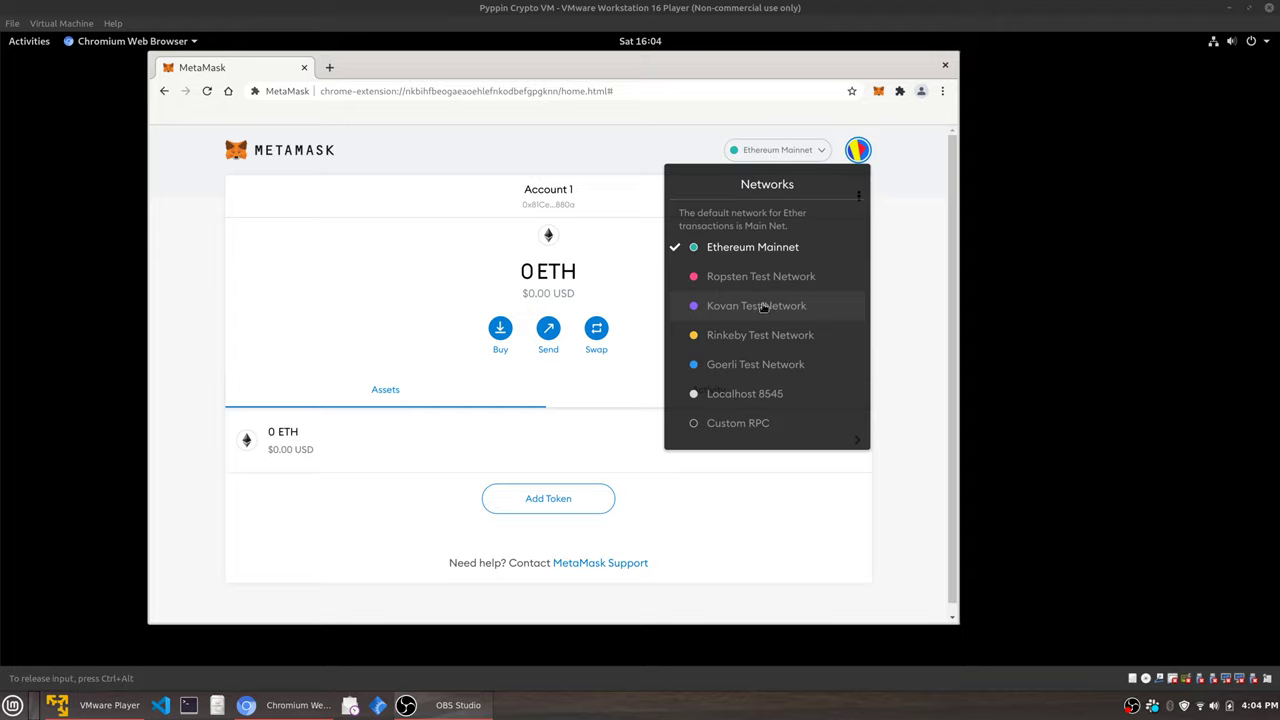
left_click(766, 305)
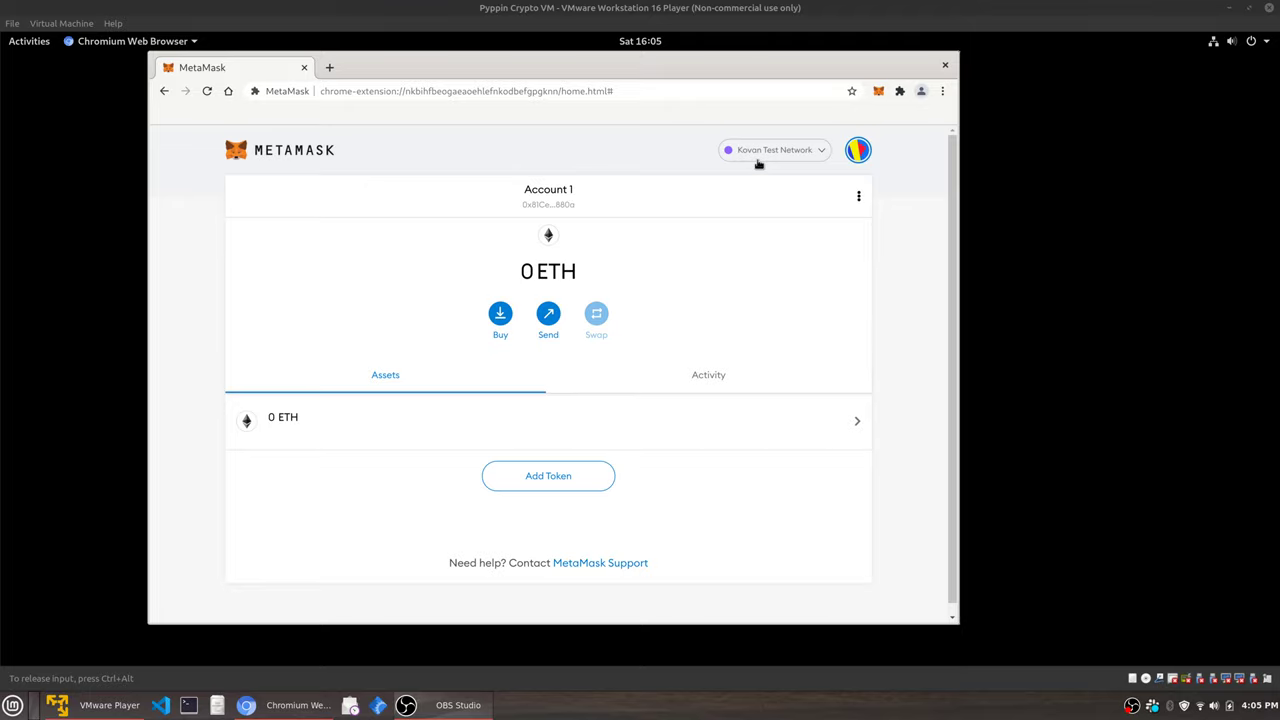
In a new tab, search 'kovan test network faucet' and open the Kovan Faucet result.
left_click(330, 70)
type("kov")
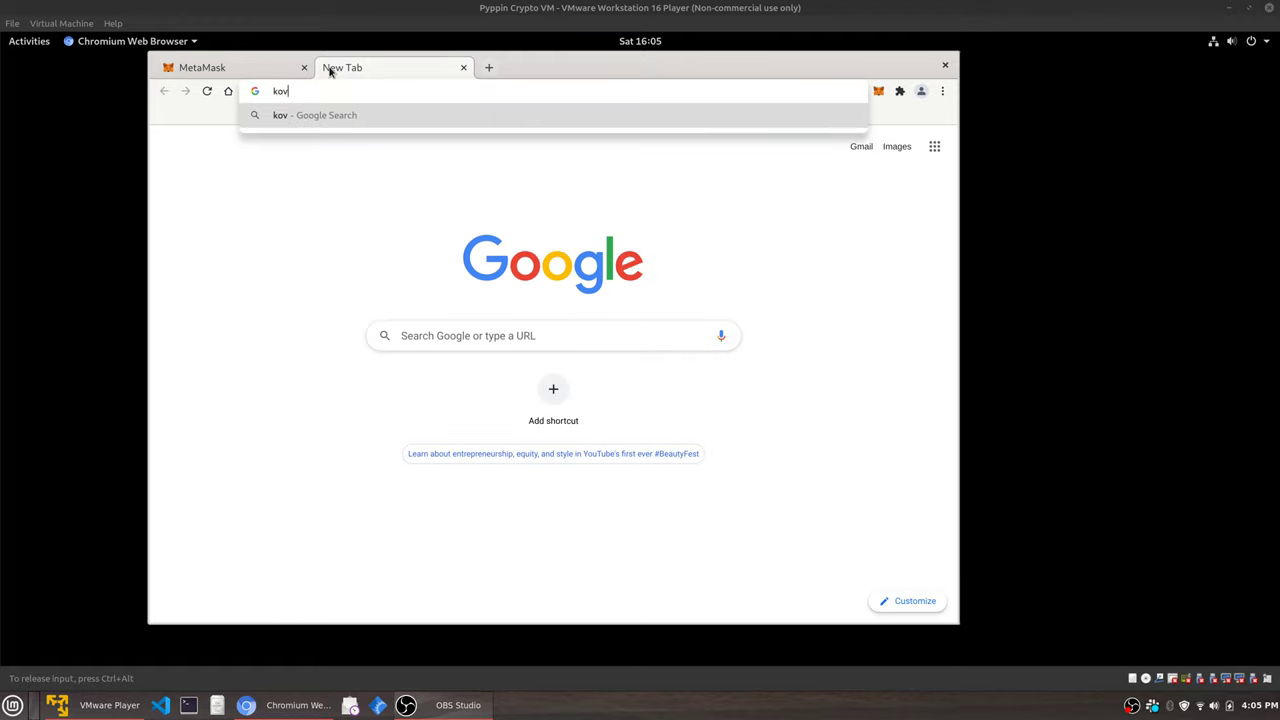
type("an test network faucet")
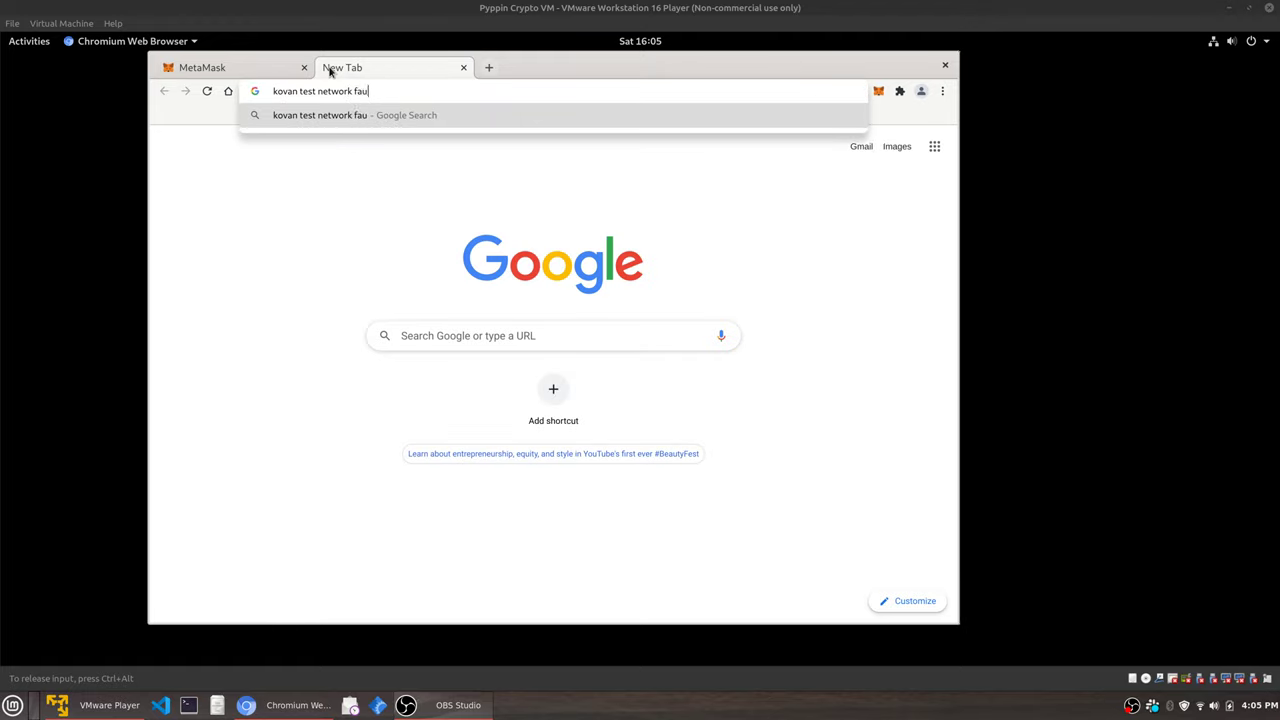
key("Return")
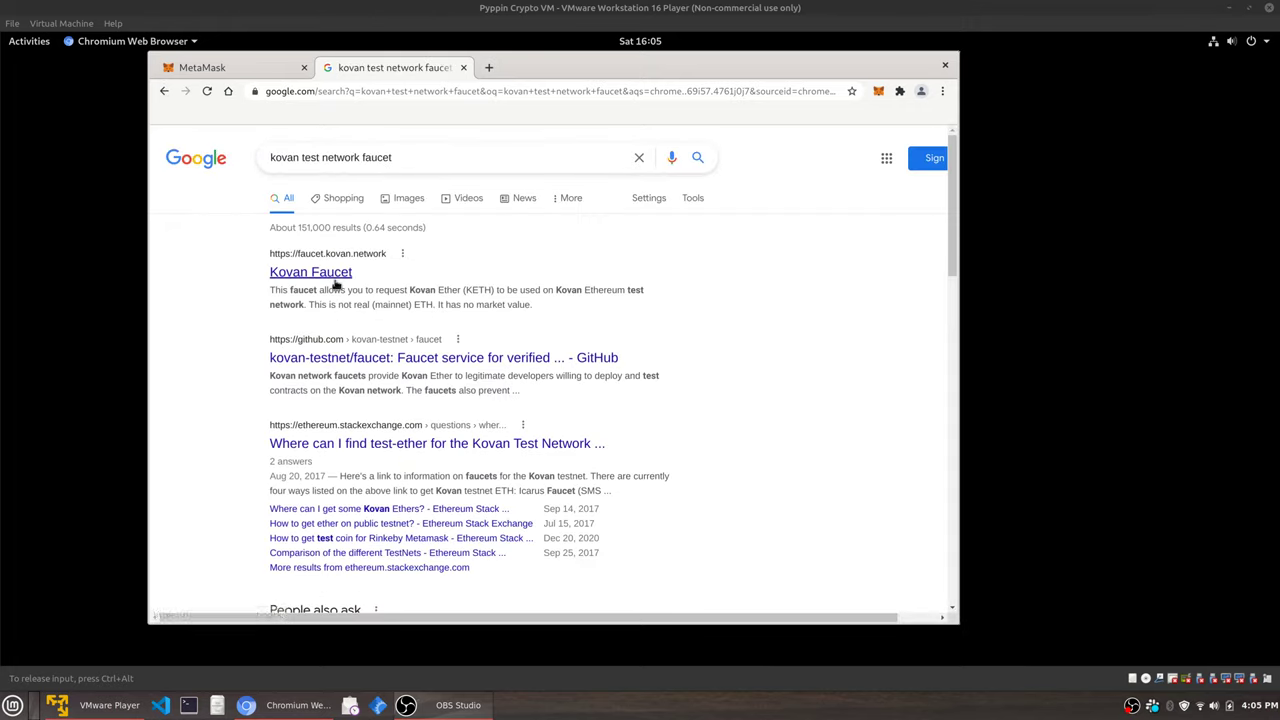
left_click(336, 282)
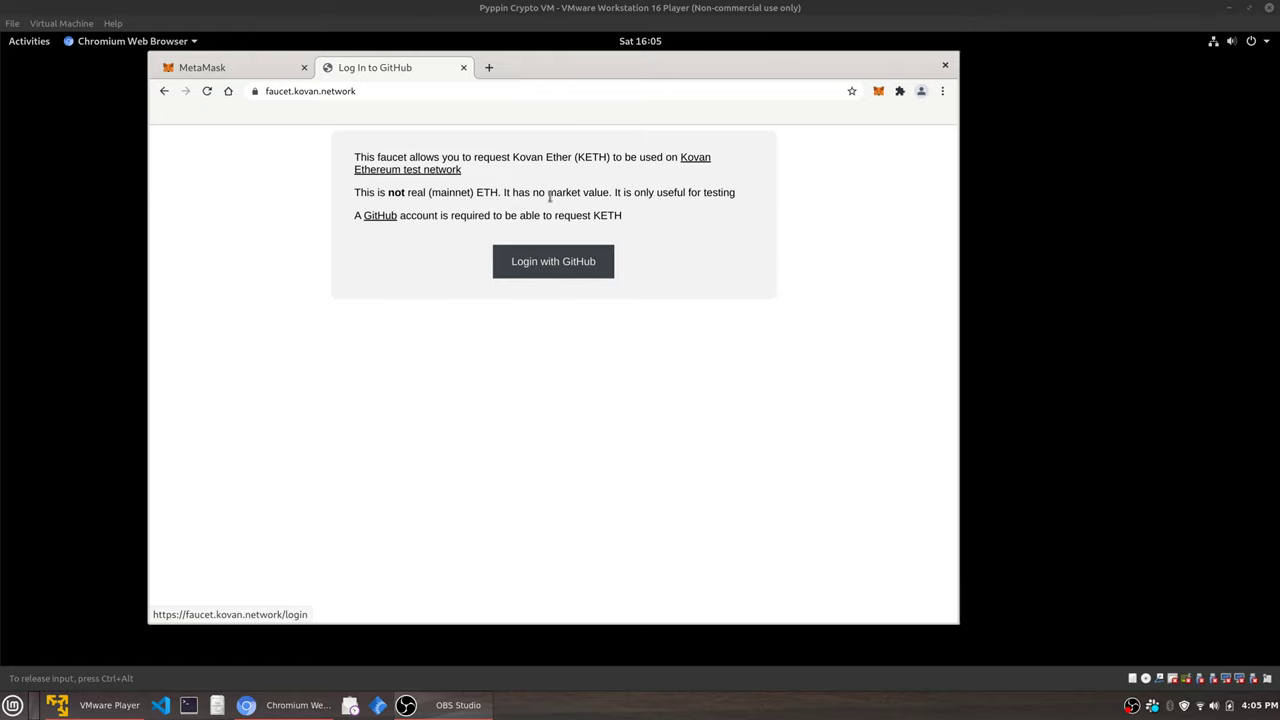
Switch the wallet to Ropsten Test Network, then return to the faucet tab's address bar.
left_click(243, 66)
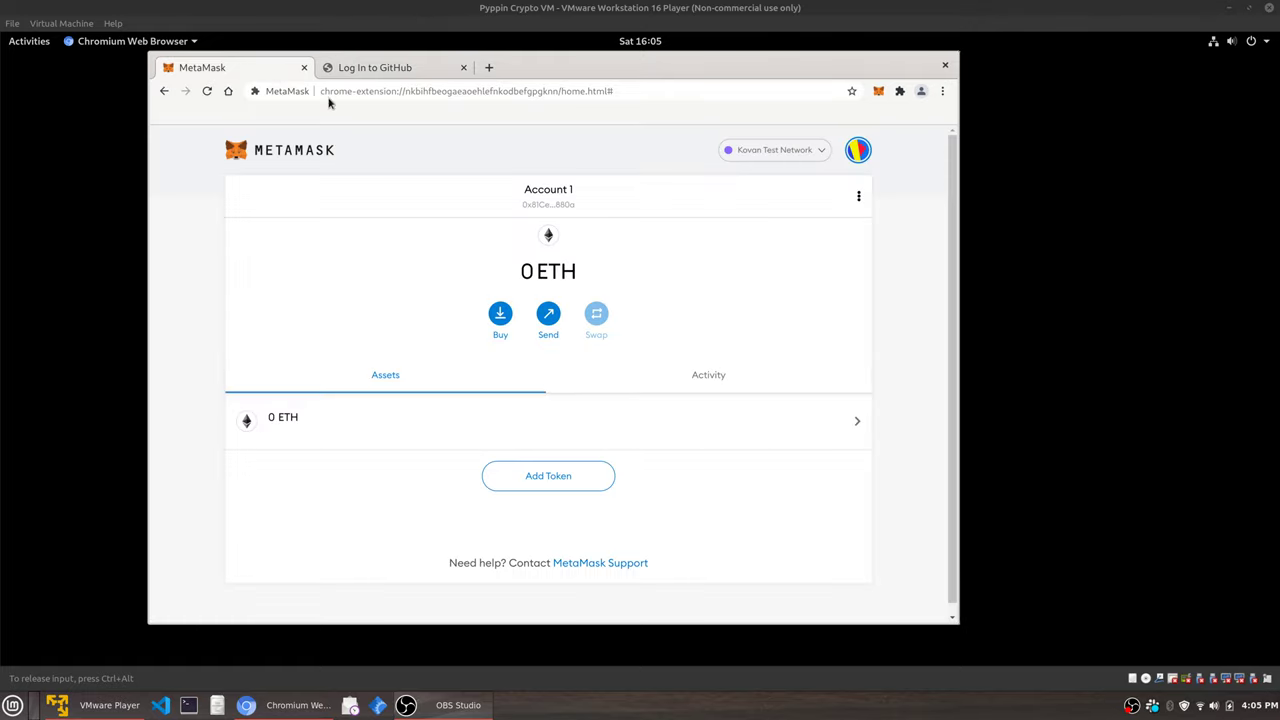
left_click(763, 150)
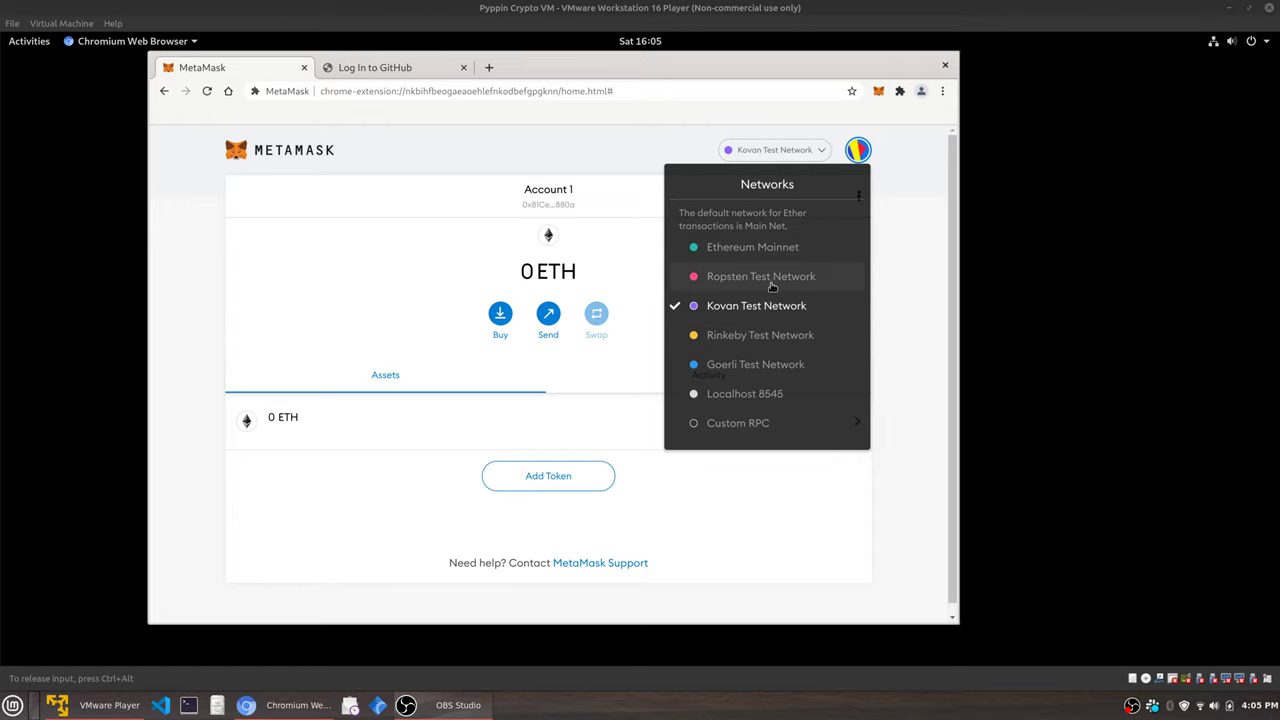
left_click(591, 149)
left_click(394, 68)
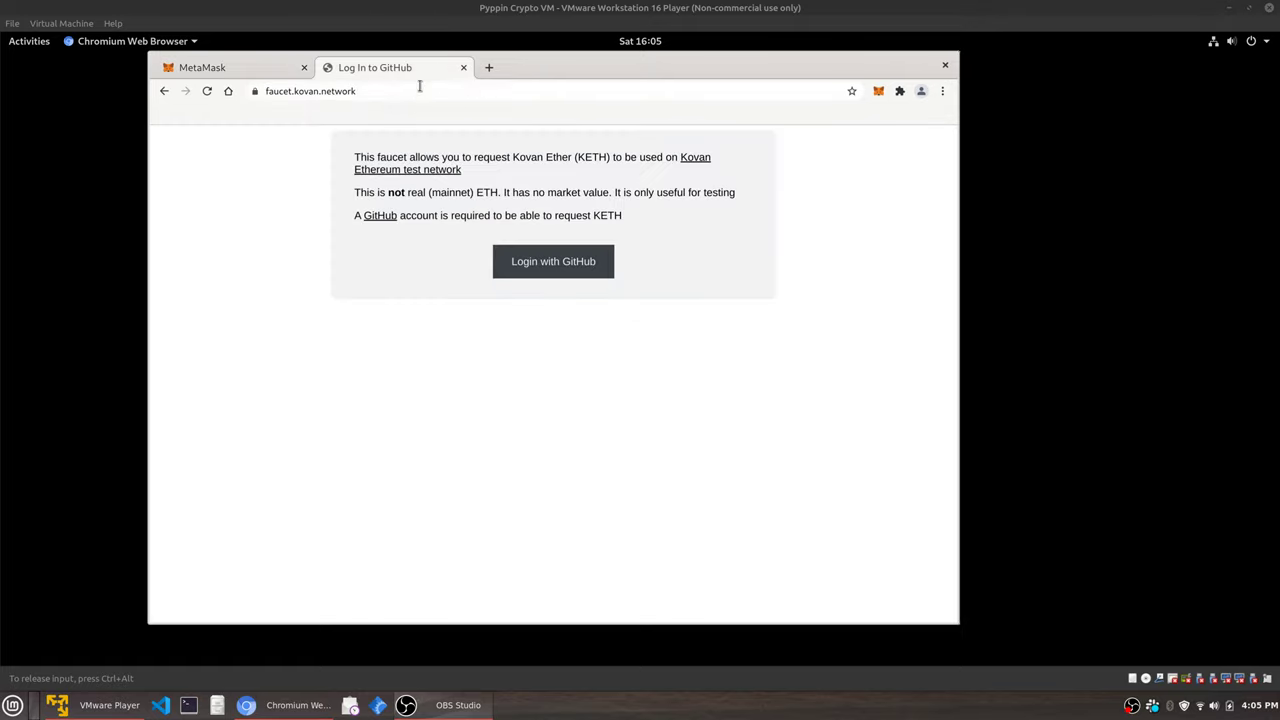
left_click(420, 87)
Search 'ropsten test faucet', open the Ropsten Ethereum Faucet at faucet.ropsten.be, and return to the wallet.
type("ro")
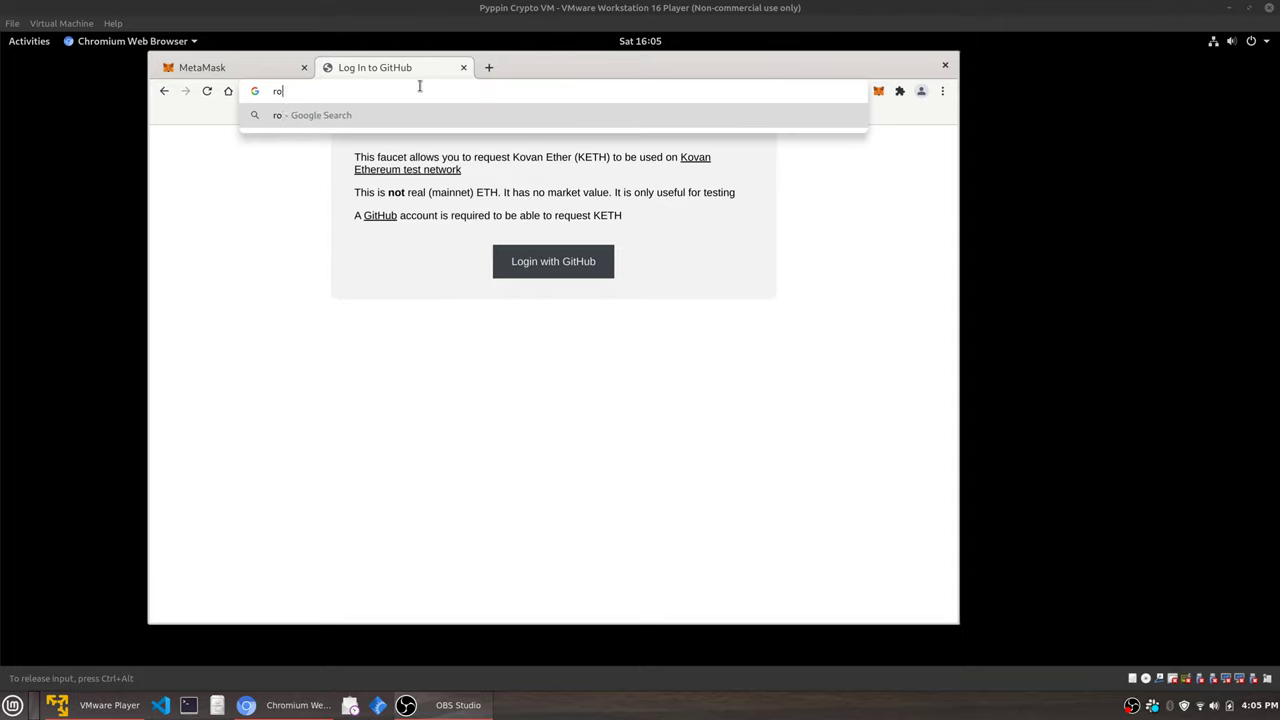
type("psten test faucet")
key("Return")
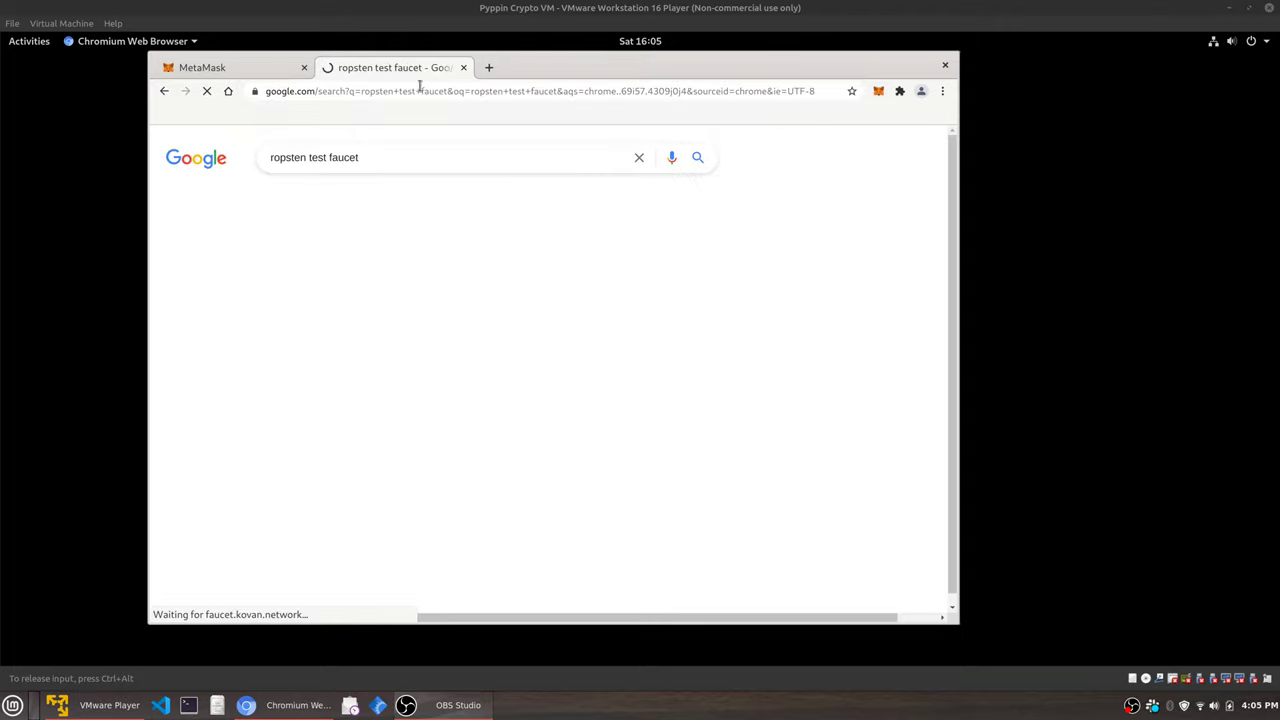
left_click(322, 280)
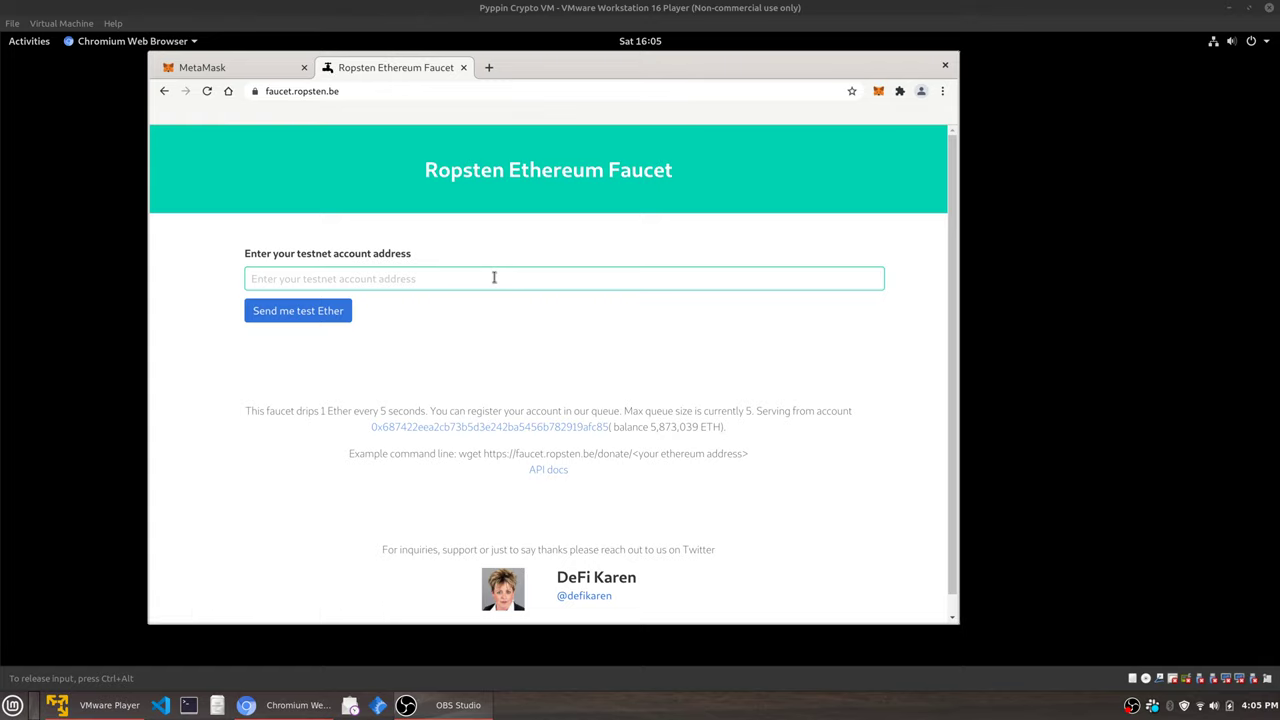
left_click(279, 74)
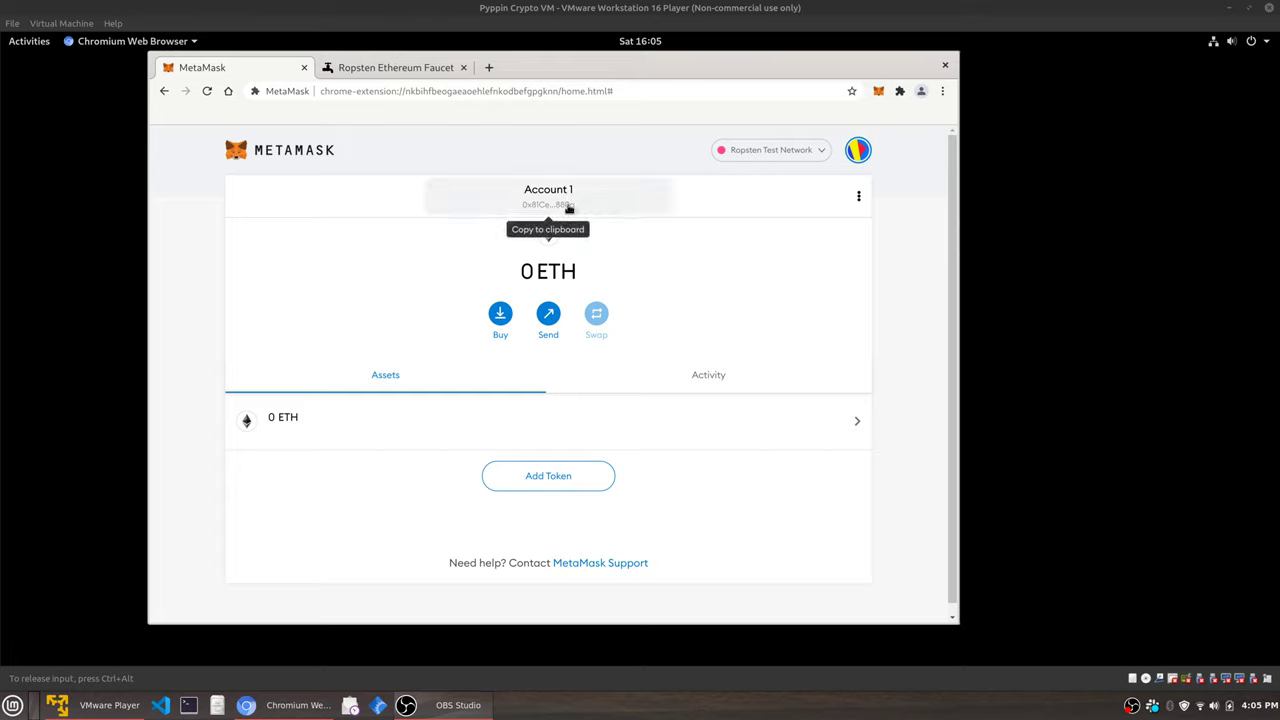
Copy the wallet's account address, paste it into the Ropsten faucet, and request test Ether.
left_click(568, 207)
left_click(382, 68)
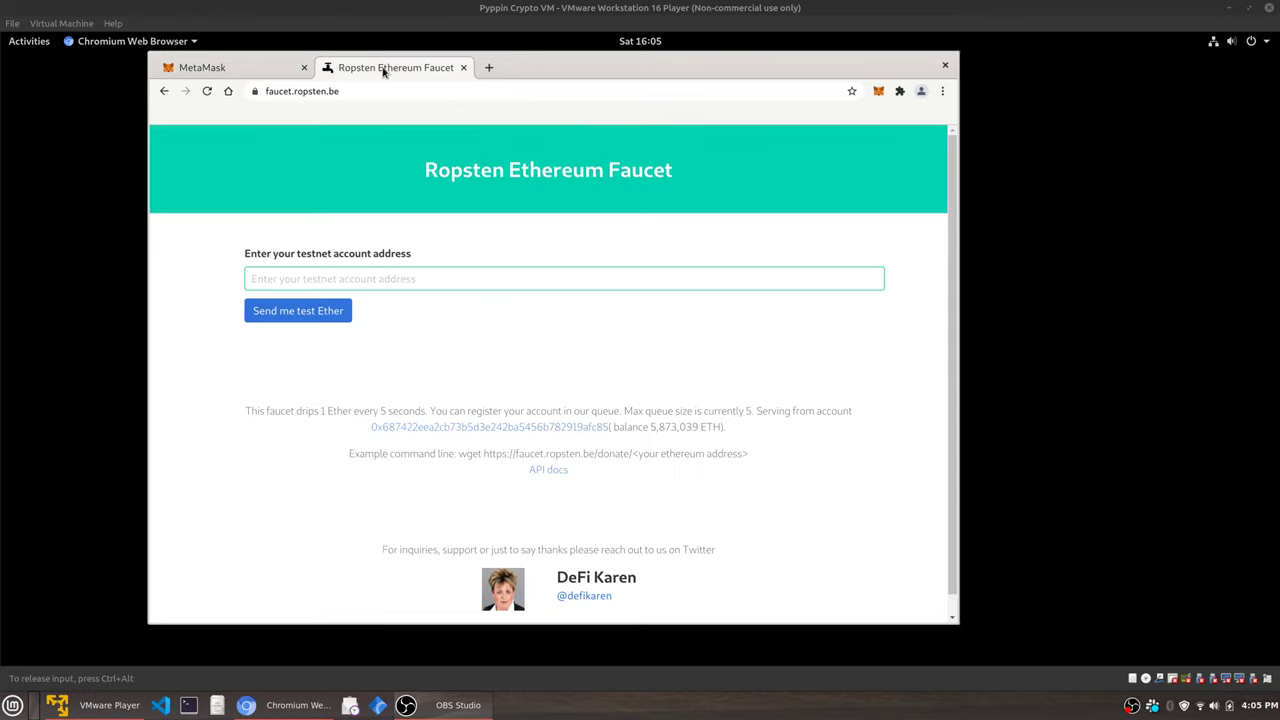
right_click(414, 275)
left_click(467, 366)
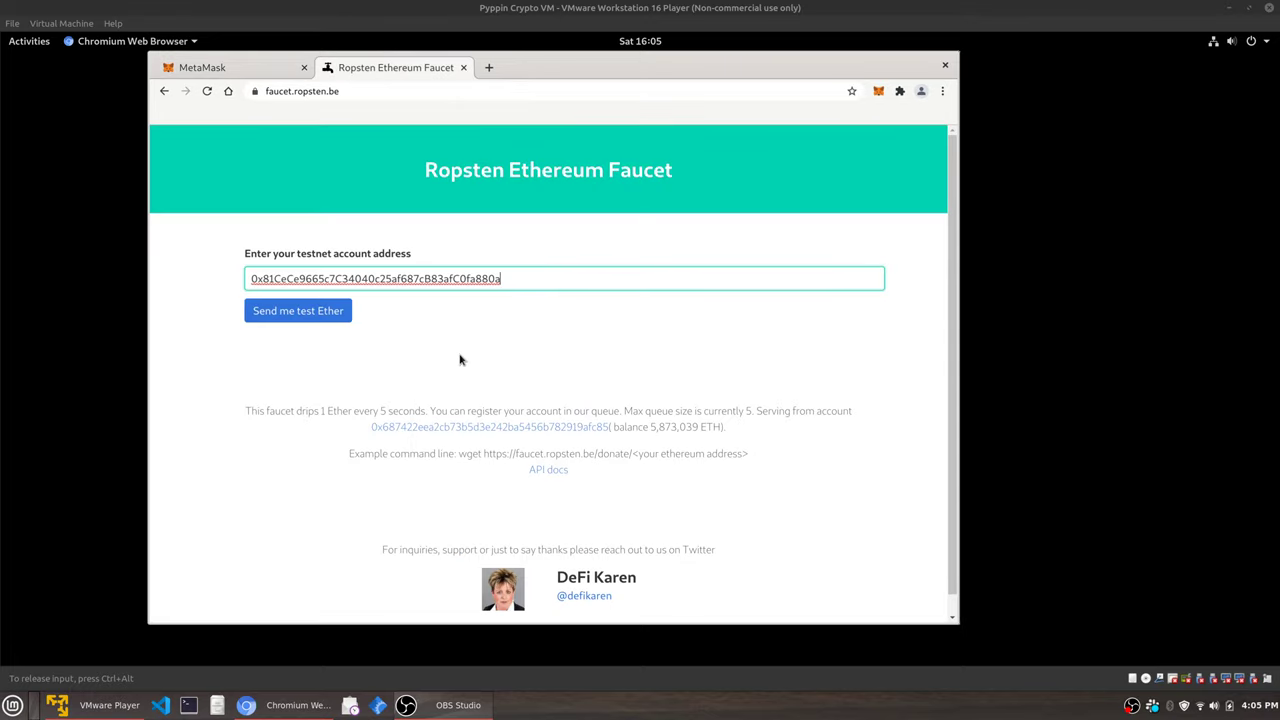
left_click(315, 310)
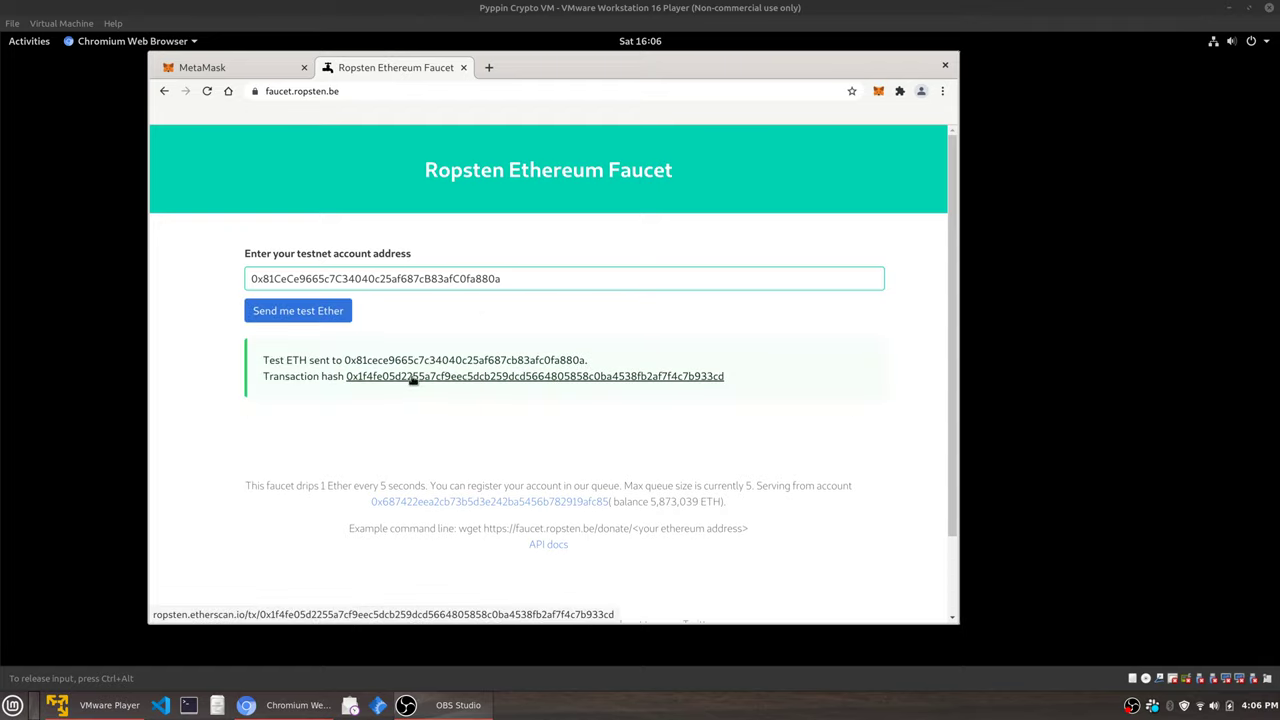
Check the wallet's activity and assets, still 0 ETH, then return to the faucet page.
key("ctrl+Tab")
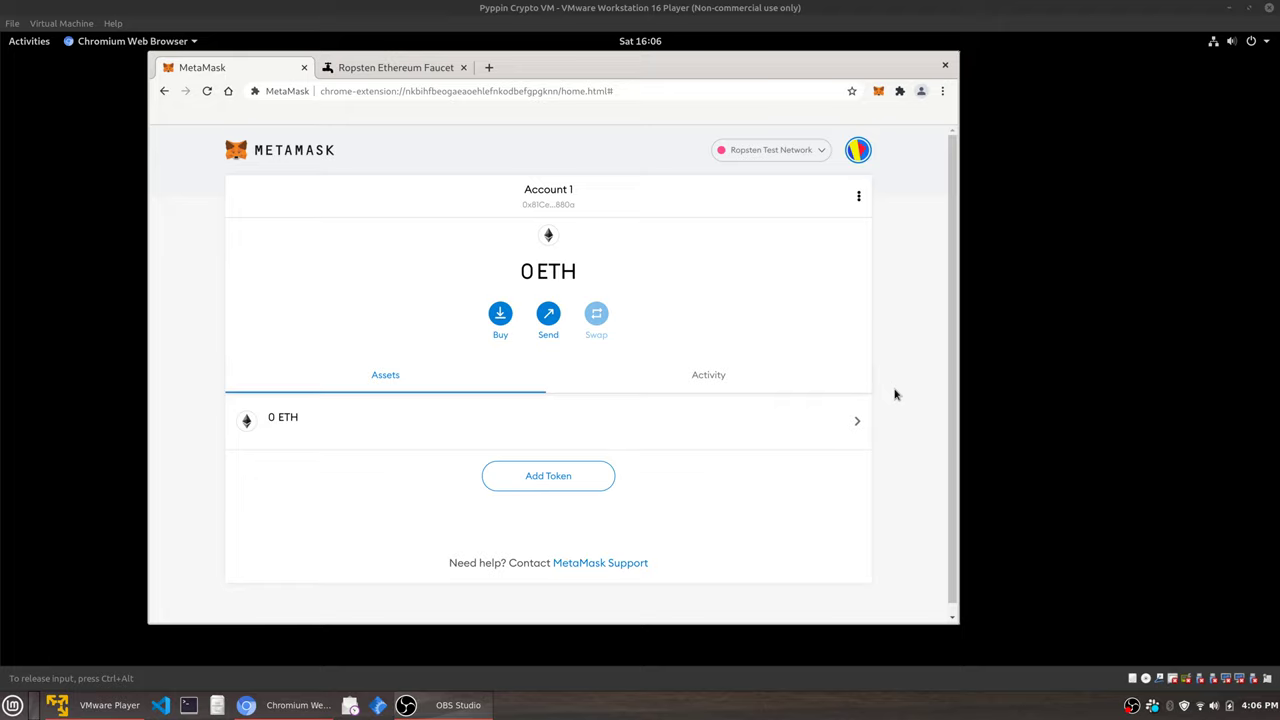
left_click(704, 378)
left_click(460, 383)
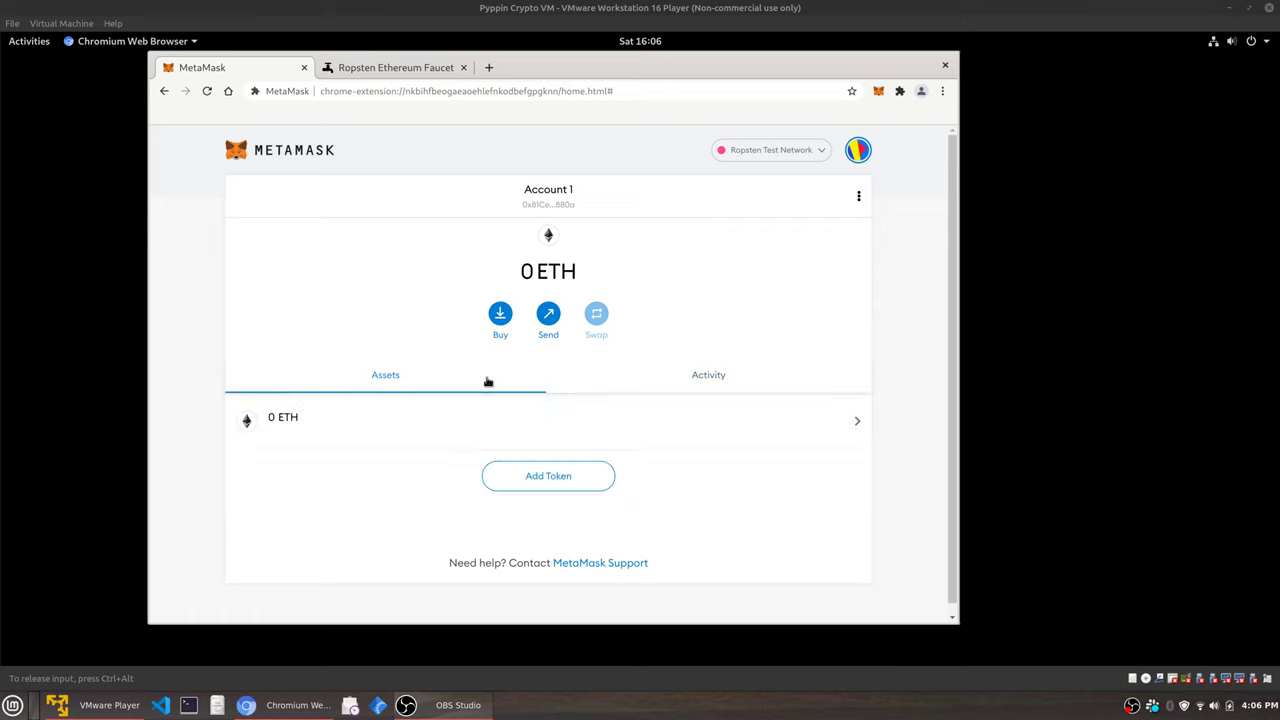
left_click(371, 70)
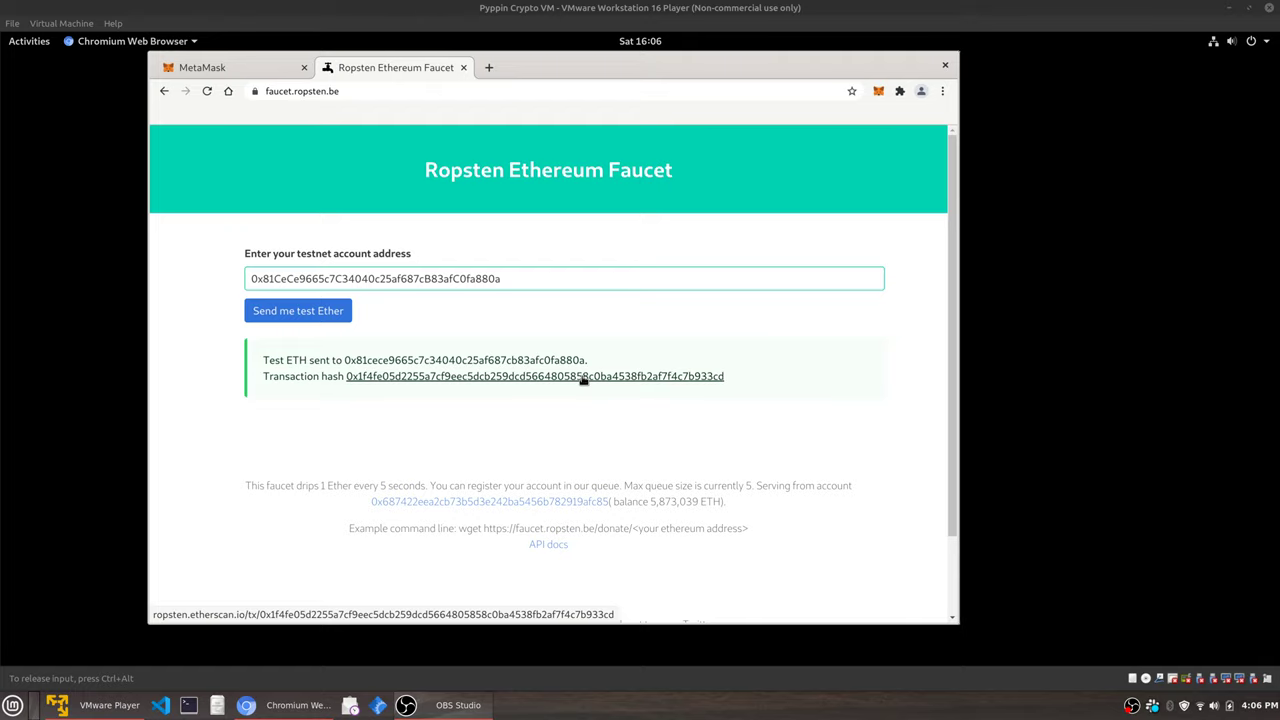
Open the transaction hash on Etherscan, dismiss the cookie notice, and review the successful 1 Ether transfer.
left_click(584, 377)
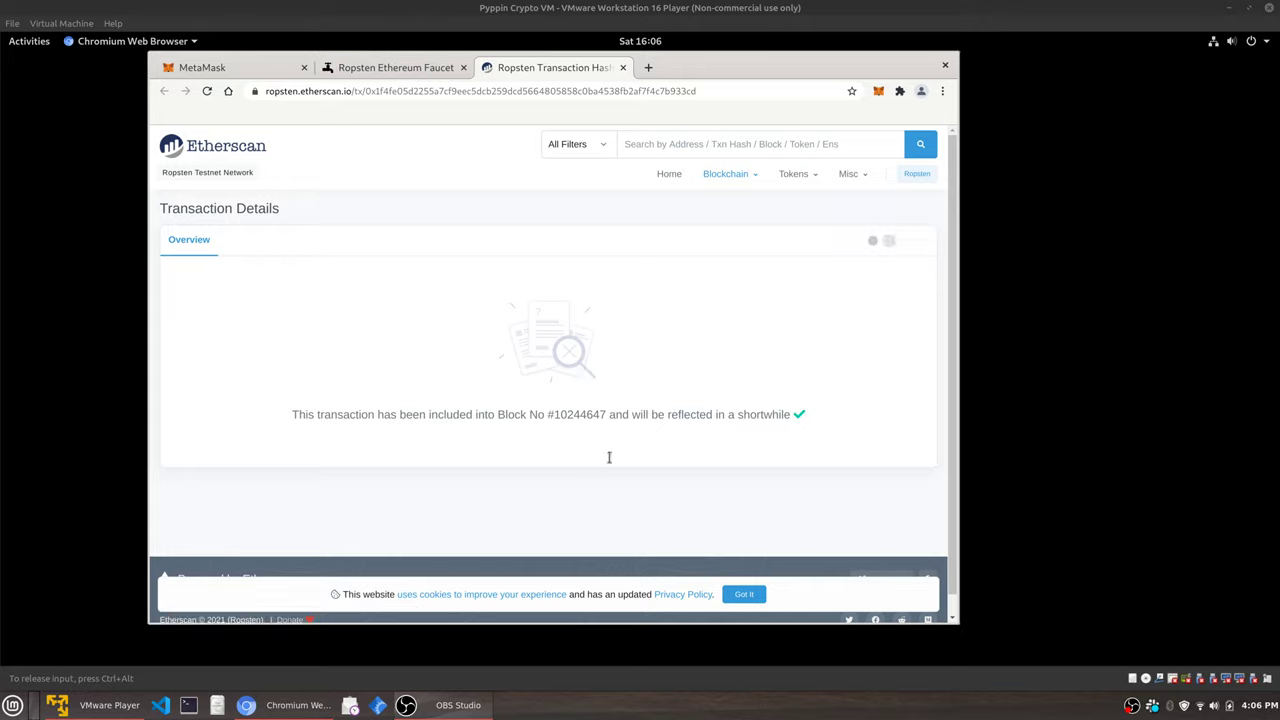
left_click(744, 594)
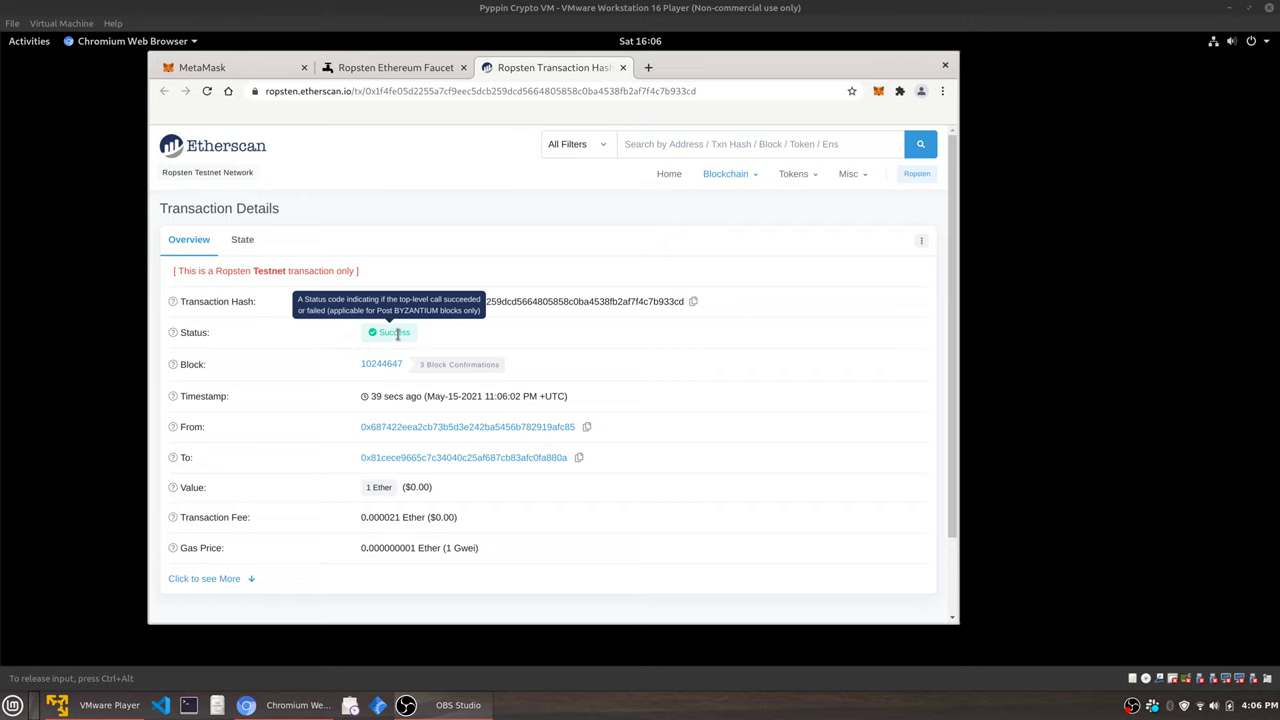
scroll(465, 343, "down", 1)
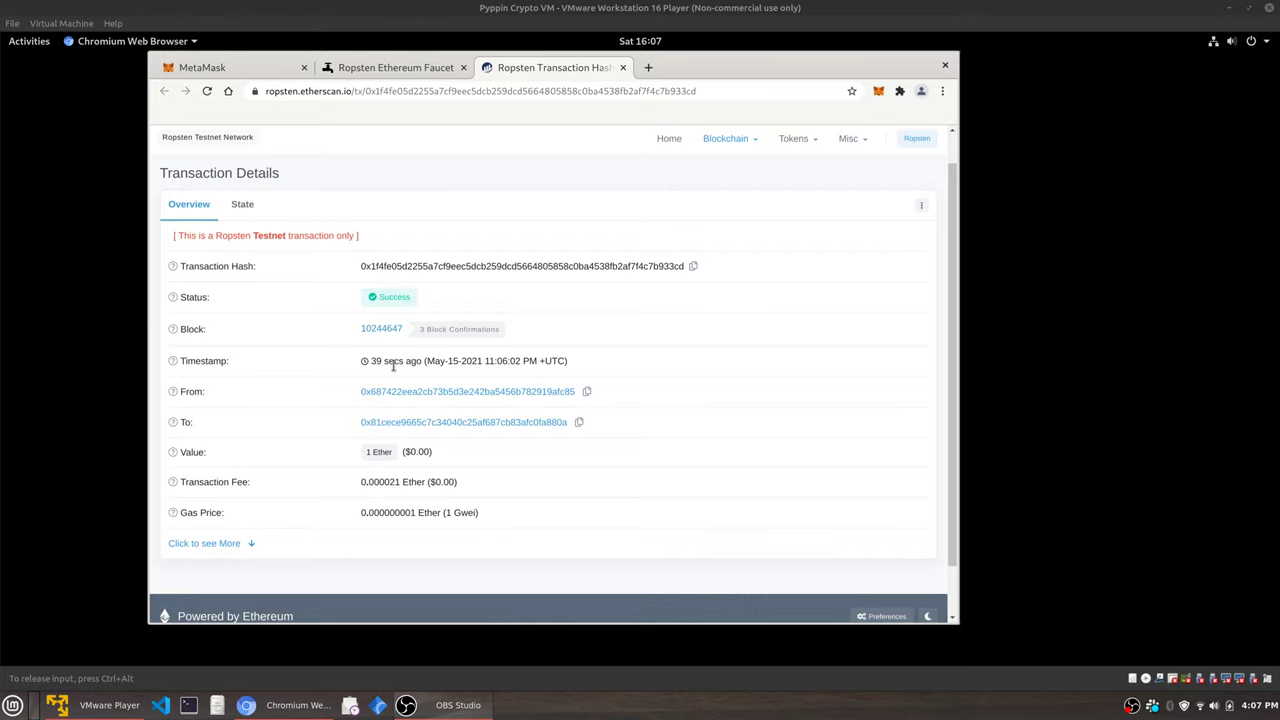
scroll(393, 364, "down", 2)
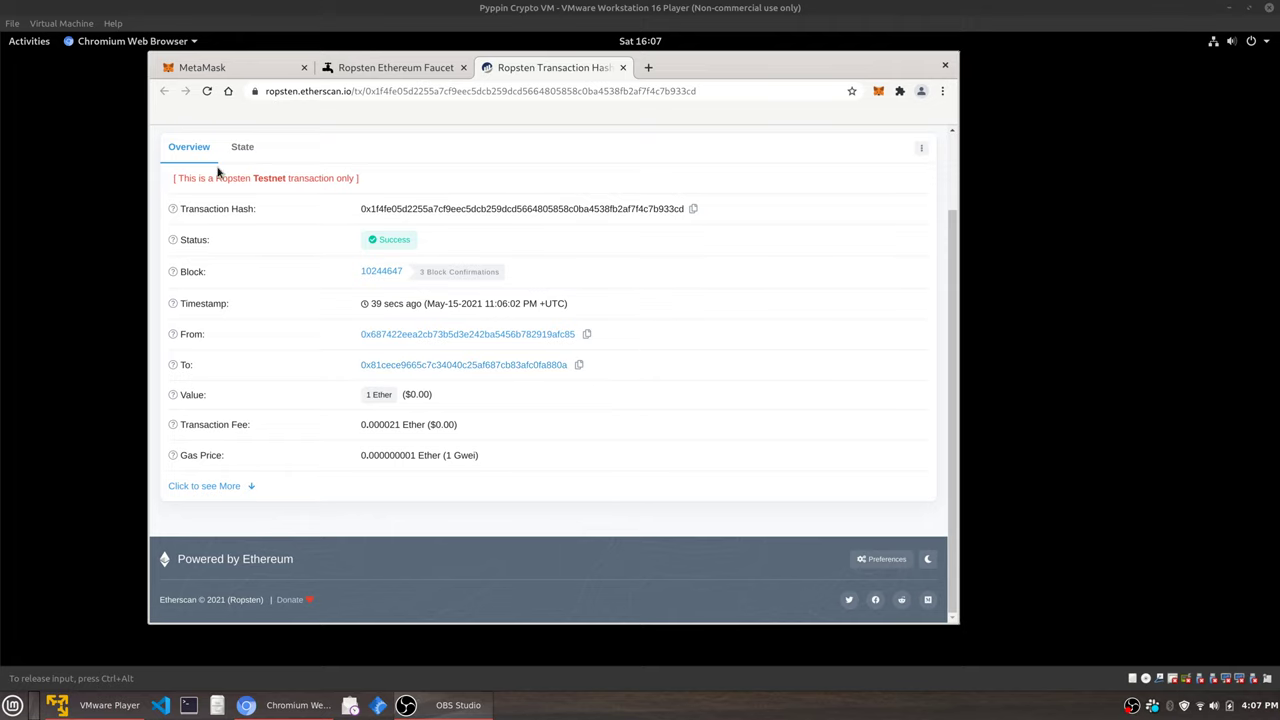
Reload the Etherscan transaction page to show 6 block confirmations and the 0.000021 Ether fee.
left_click(207, 91)
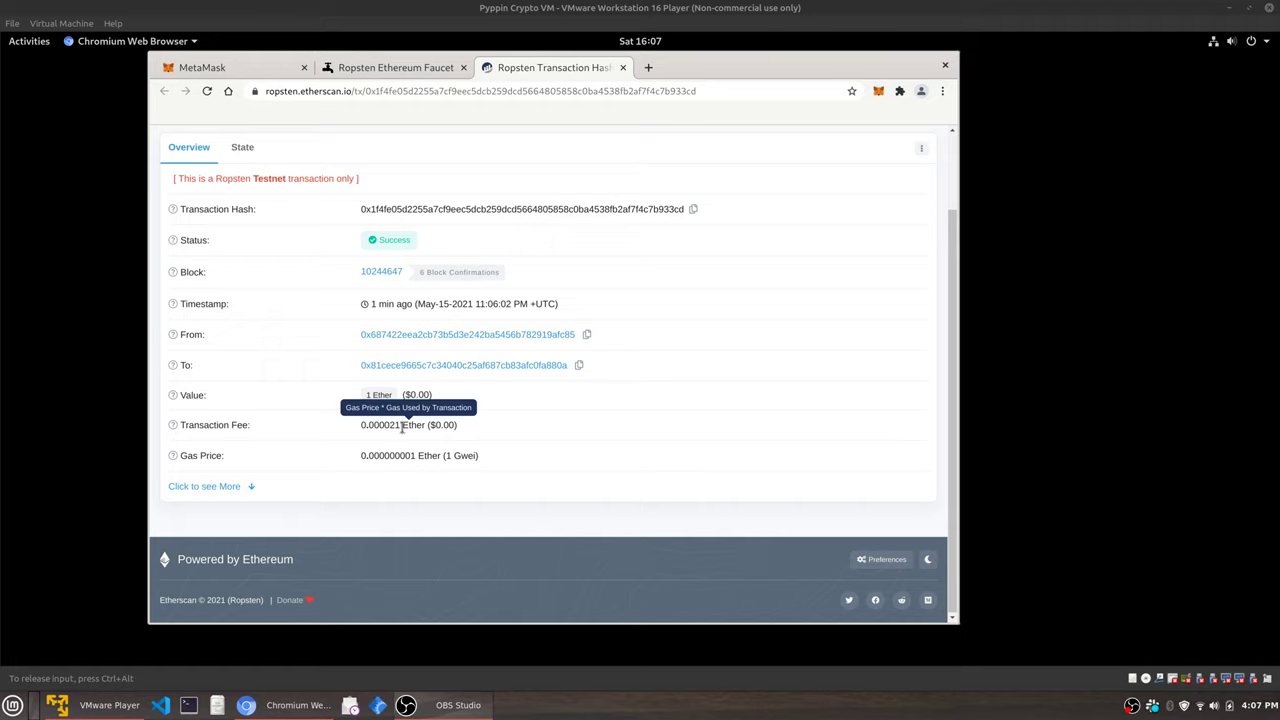
Expand and collapse the gas limit, nonce and input data, then view the State tab and return to Overview.
left_click(200, 488)
scroll(402, 472, "down", 2)
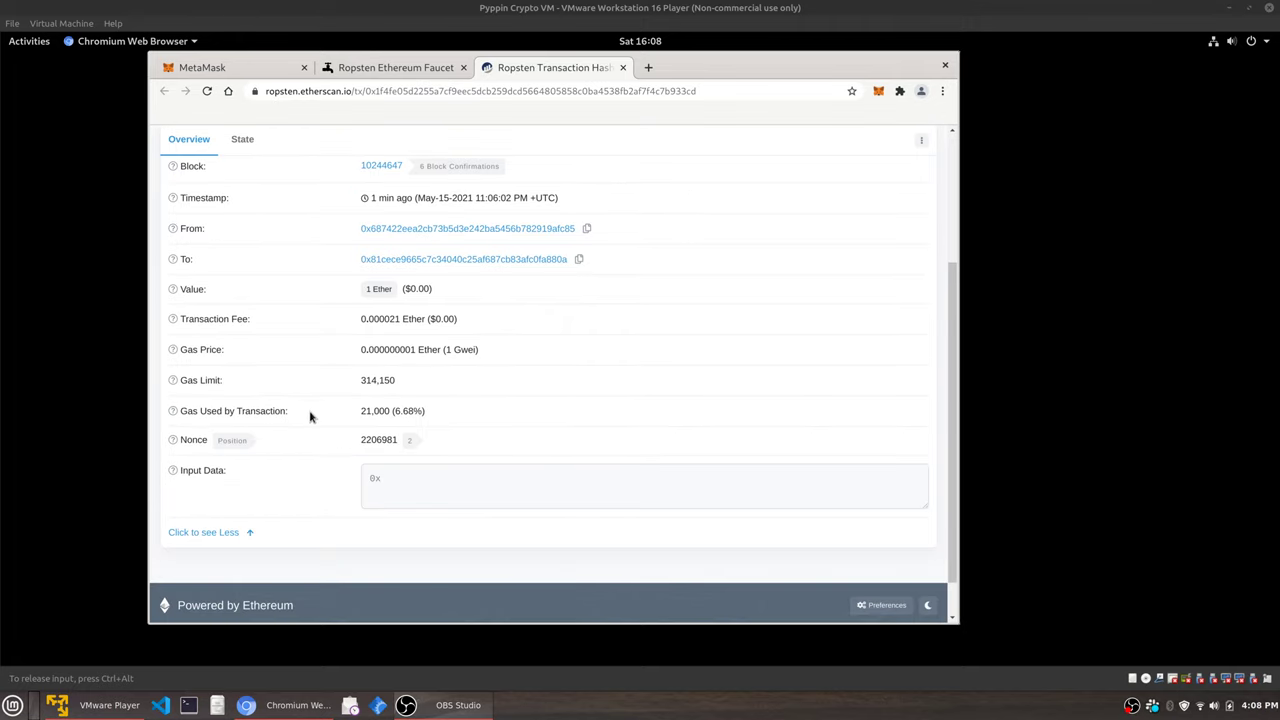
mouse_move(387, 411)
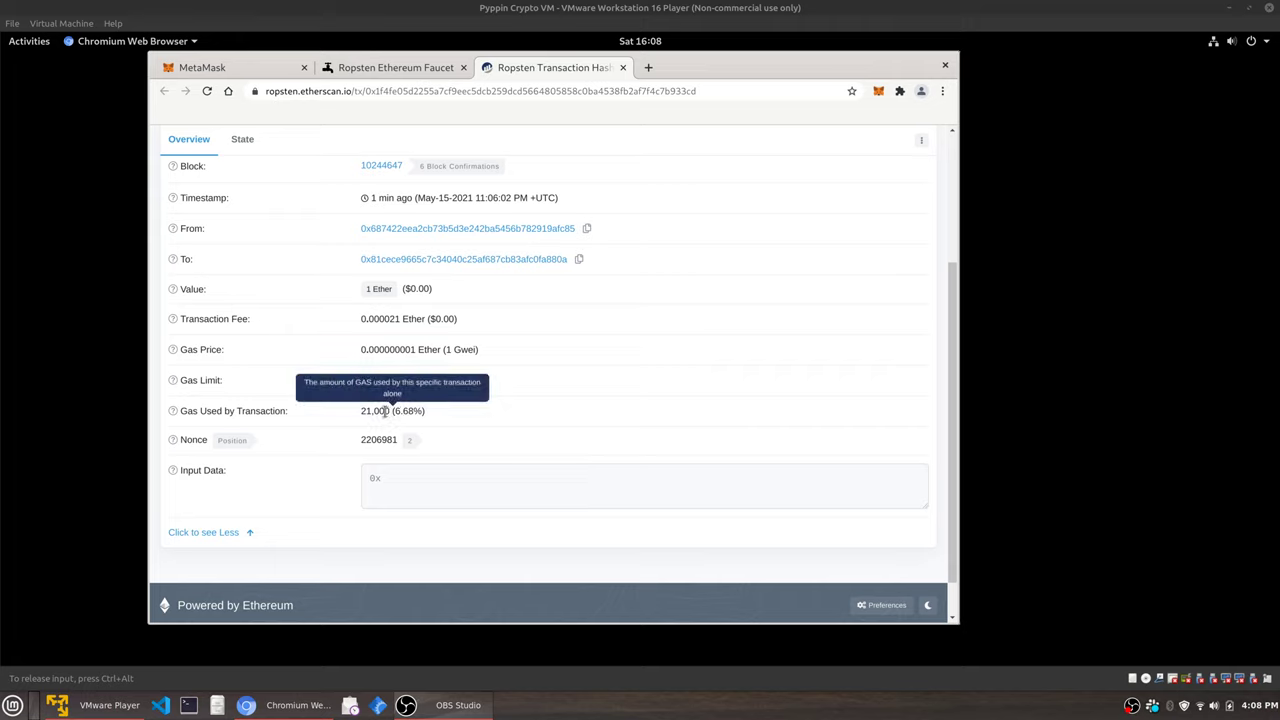
mouse_move(413, 479)
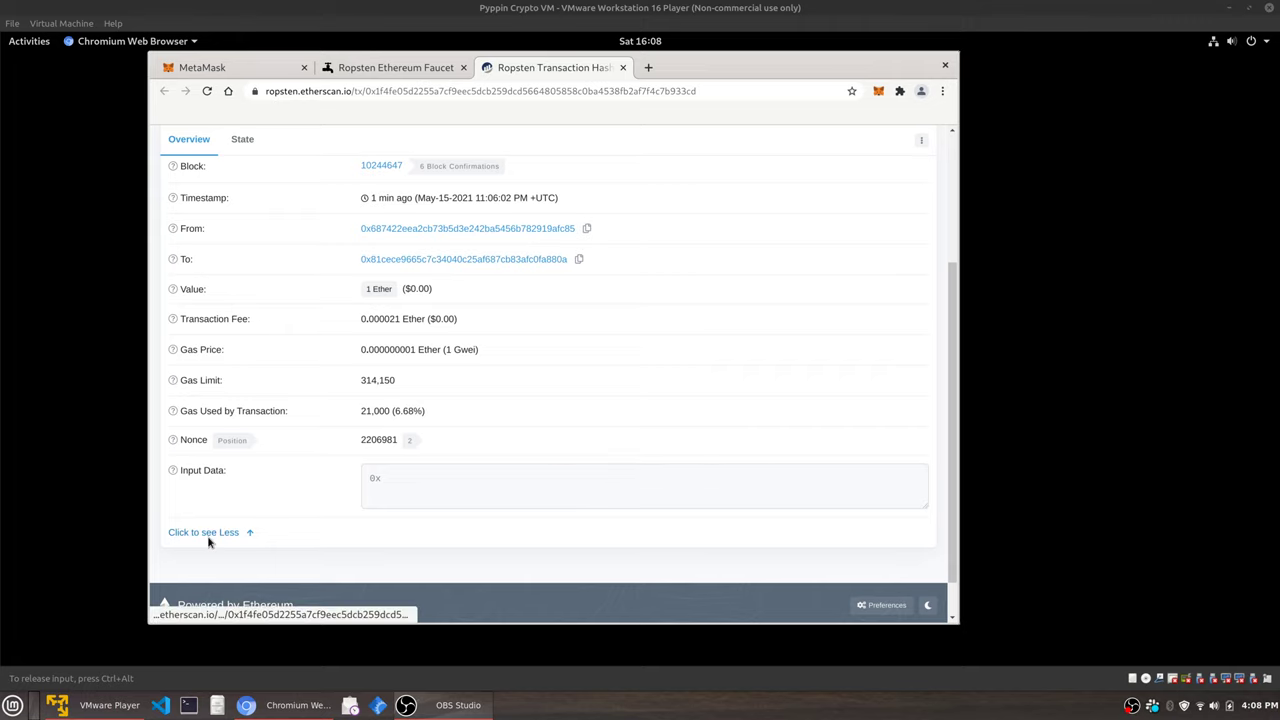
left_click(172, 533)
scroll(526, 449, "up", 2)
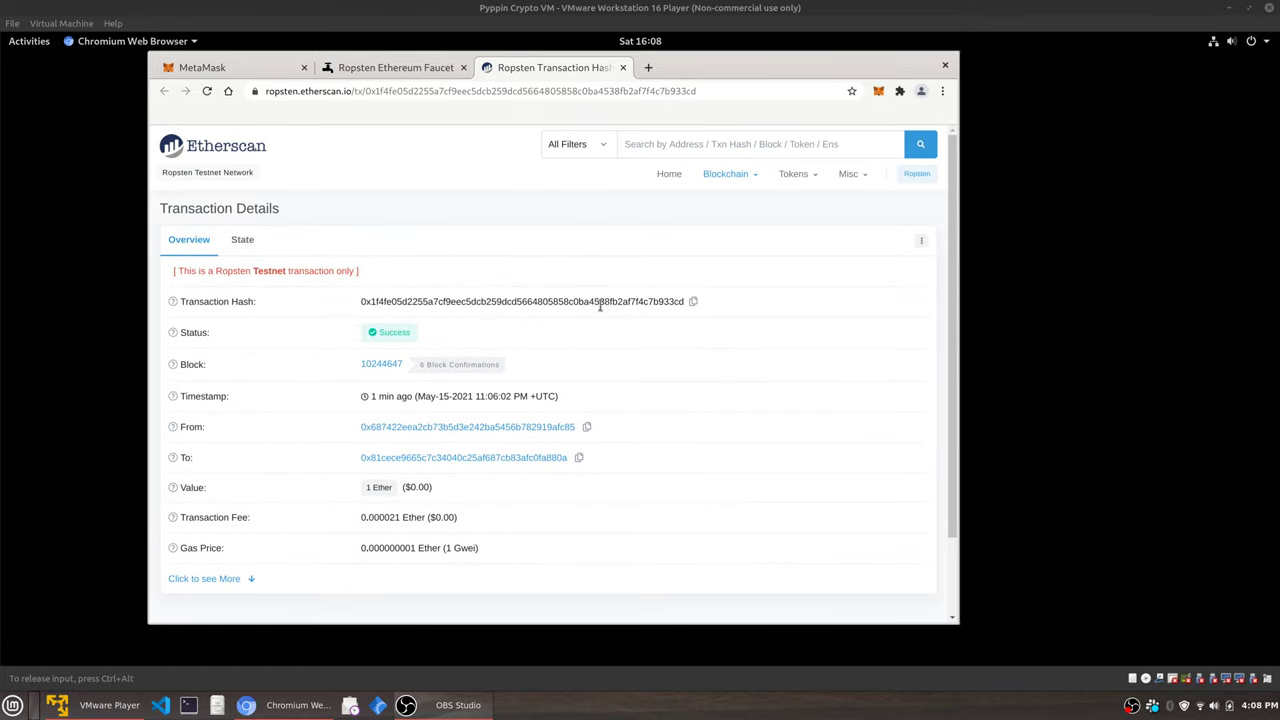
left_click(237, 241)
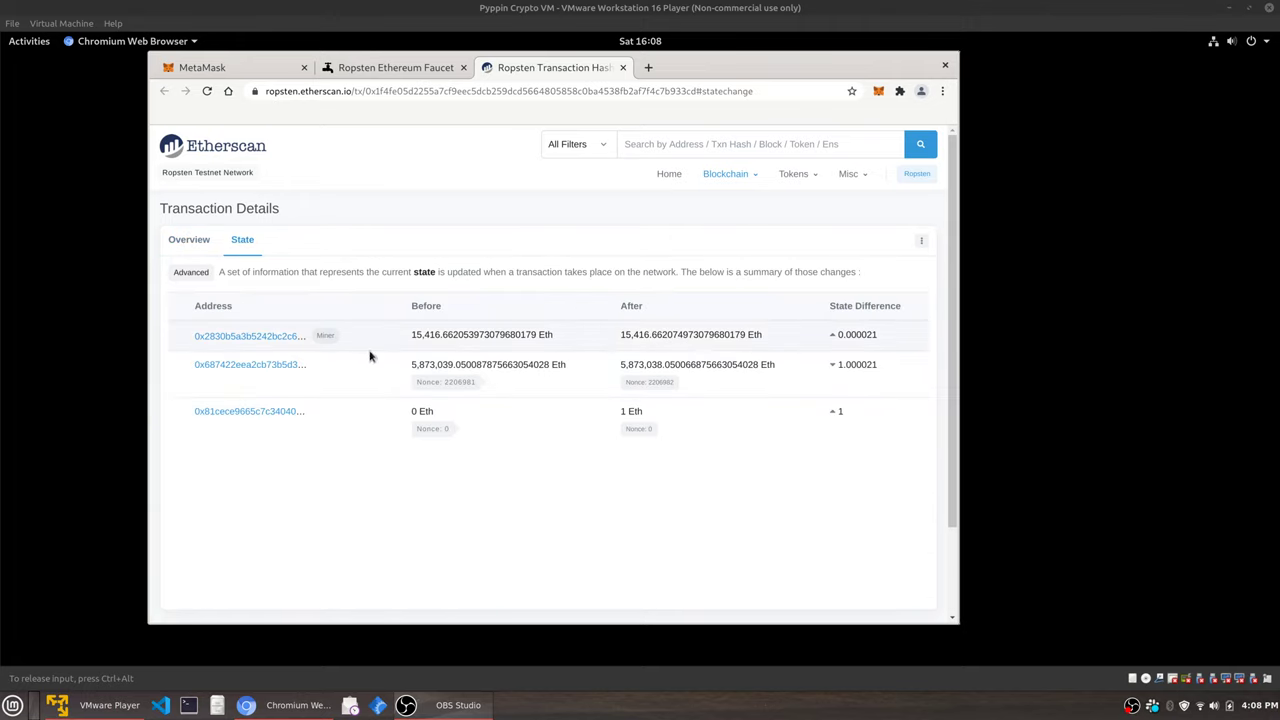
left_click(190, 243)
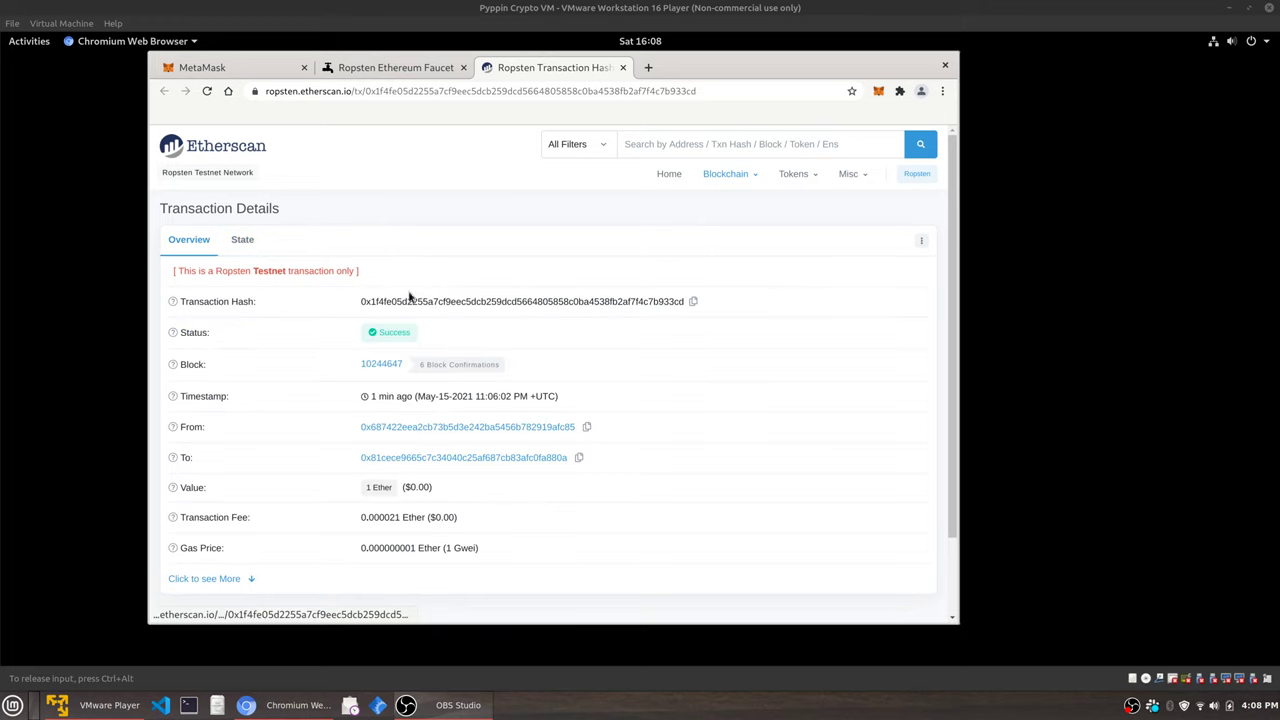
Open block 10244647 and scroll through its details: 5 transactions, 2.000105 Ether reward.
left_click(389, 364)
scroll(572, 369, "down", 4)
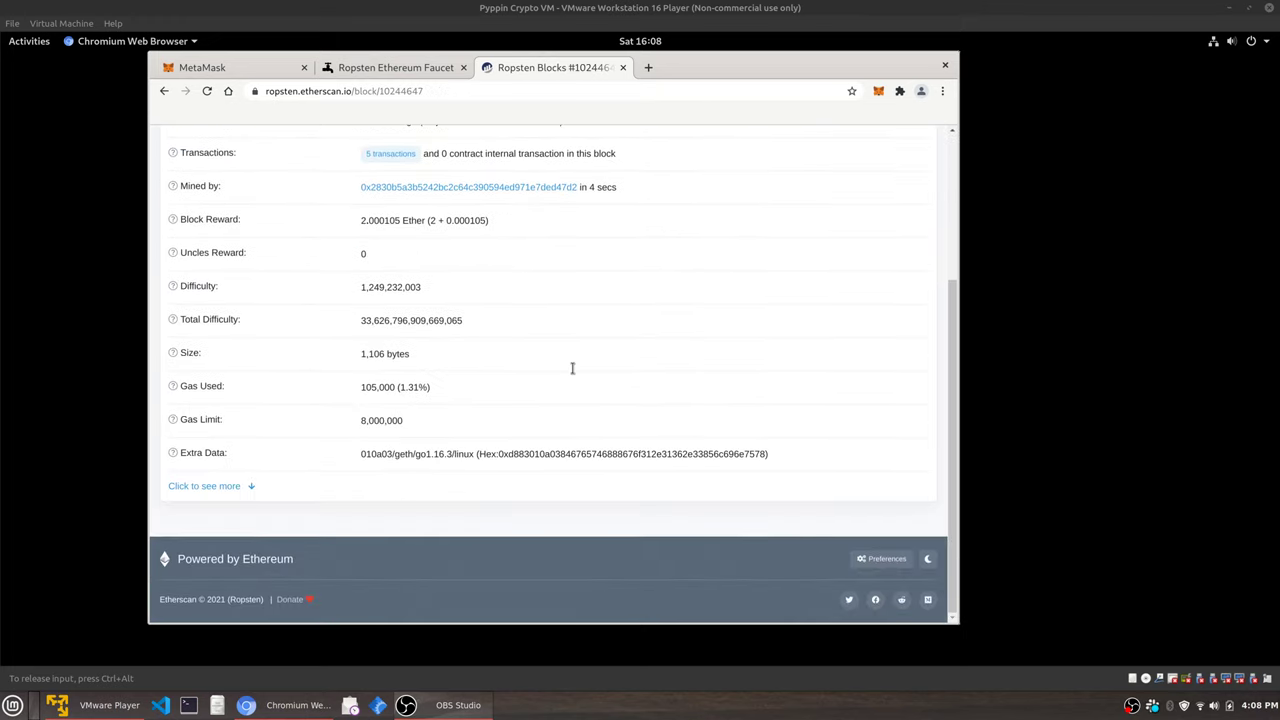
scroll(572, 369, "up", 3)
scroll(572, 369, "up", 1)
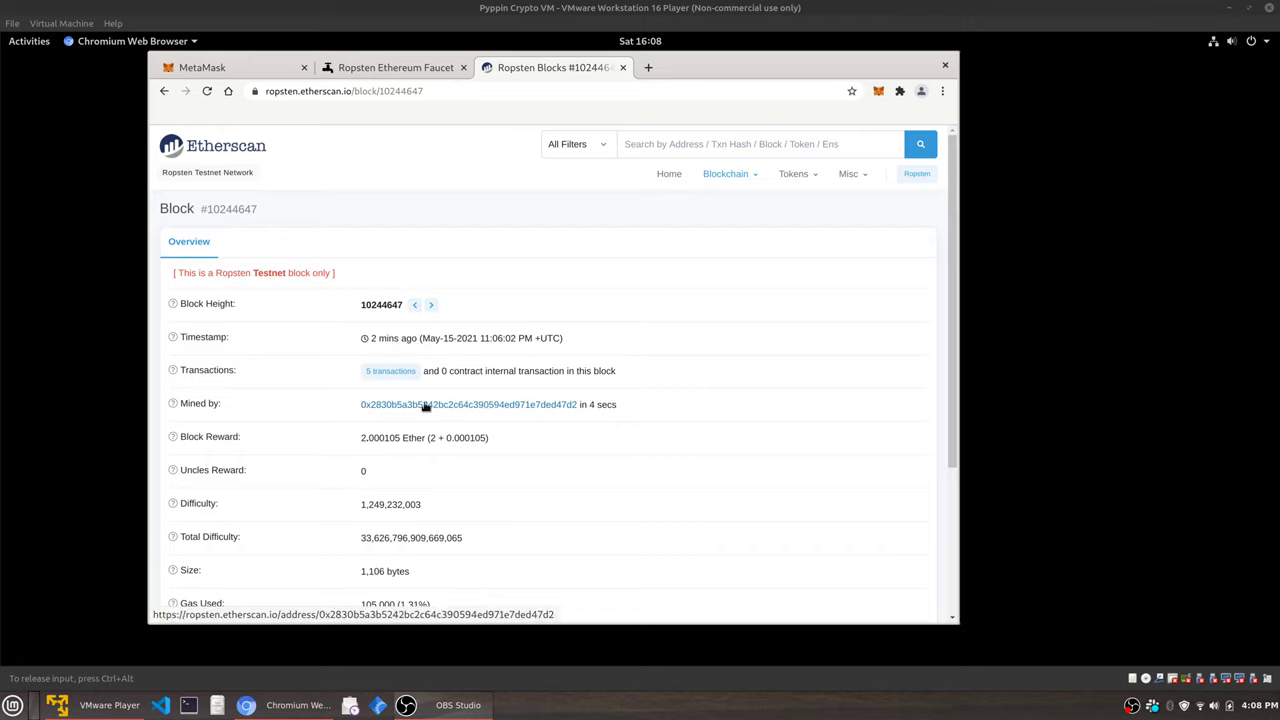
scroll(407, 405, "down", 1)
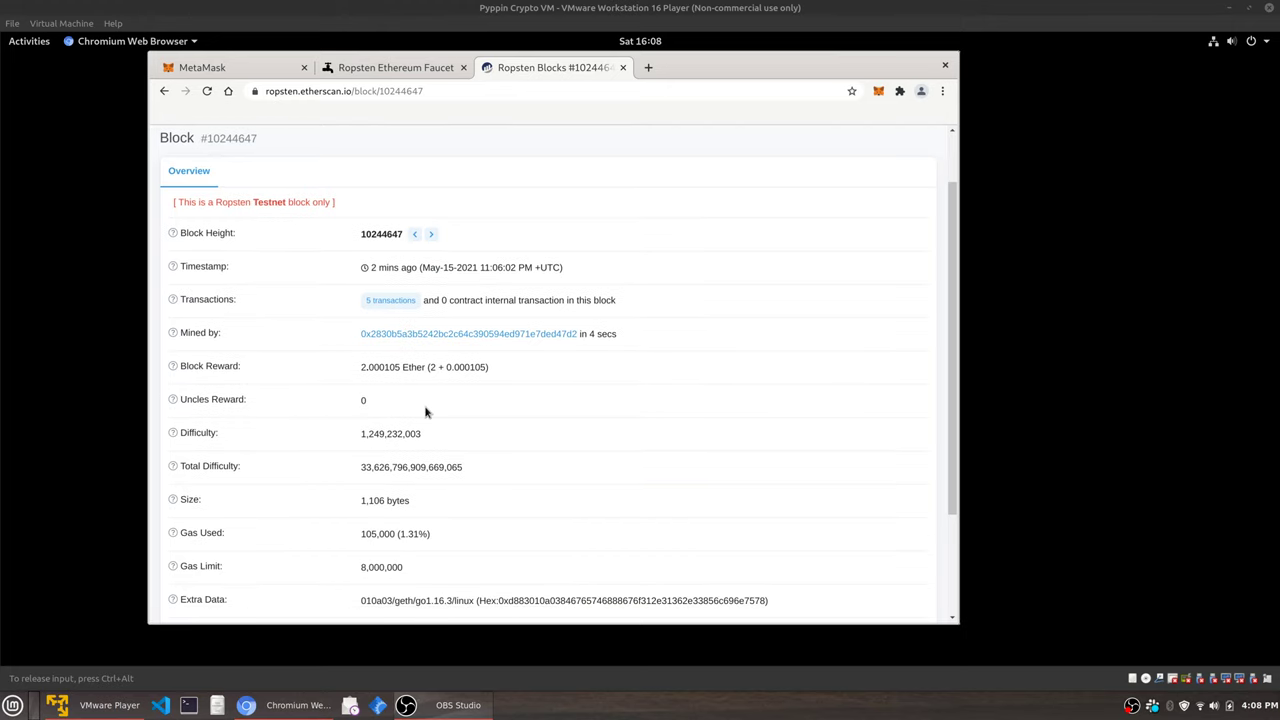
scroll(425, 413, "down", 2)
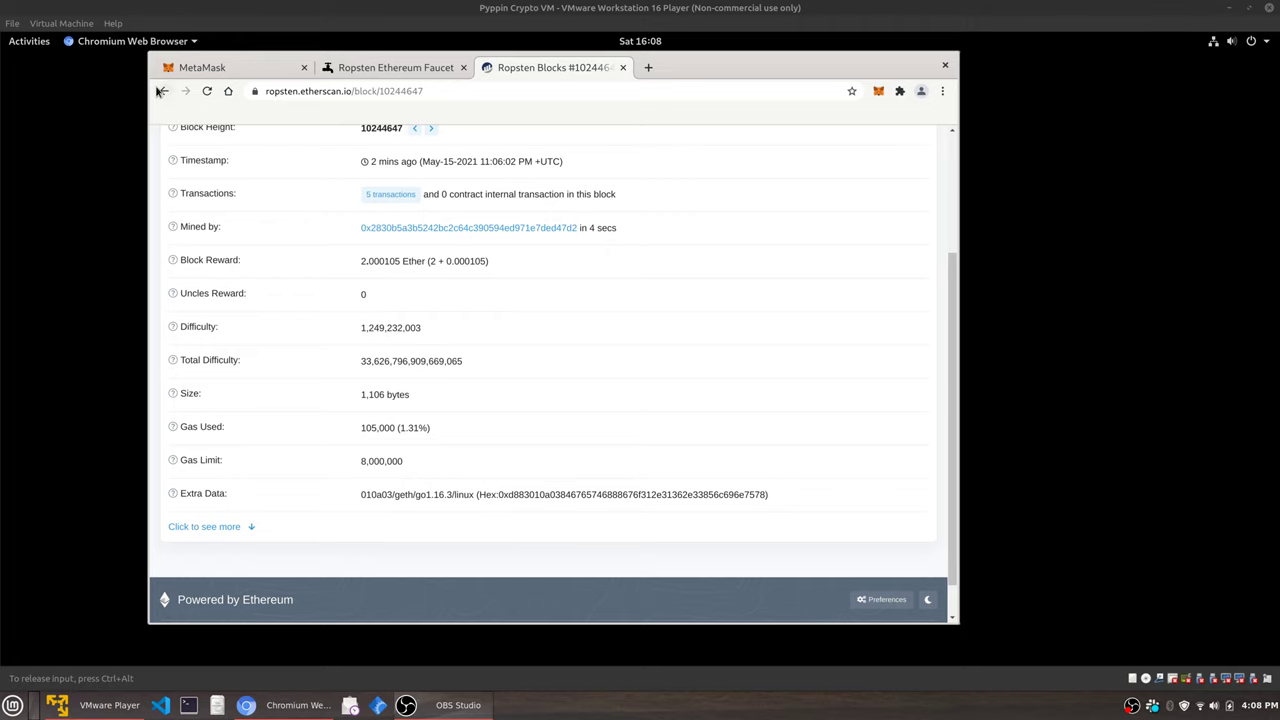
Glance at the Ropsten Ethereum Faucet tab, then return to the successful transfer's Etherscan details.
left_click(162, 91)
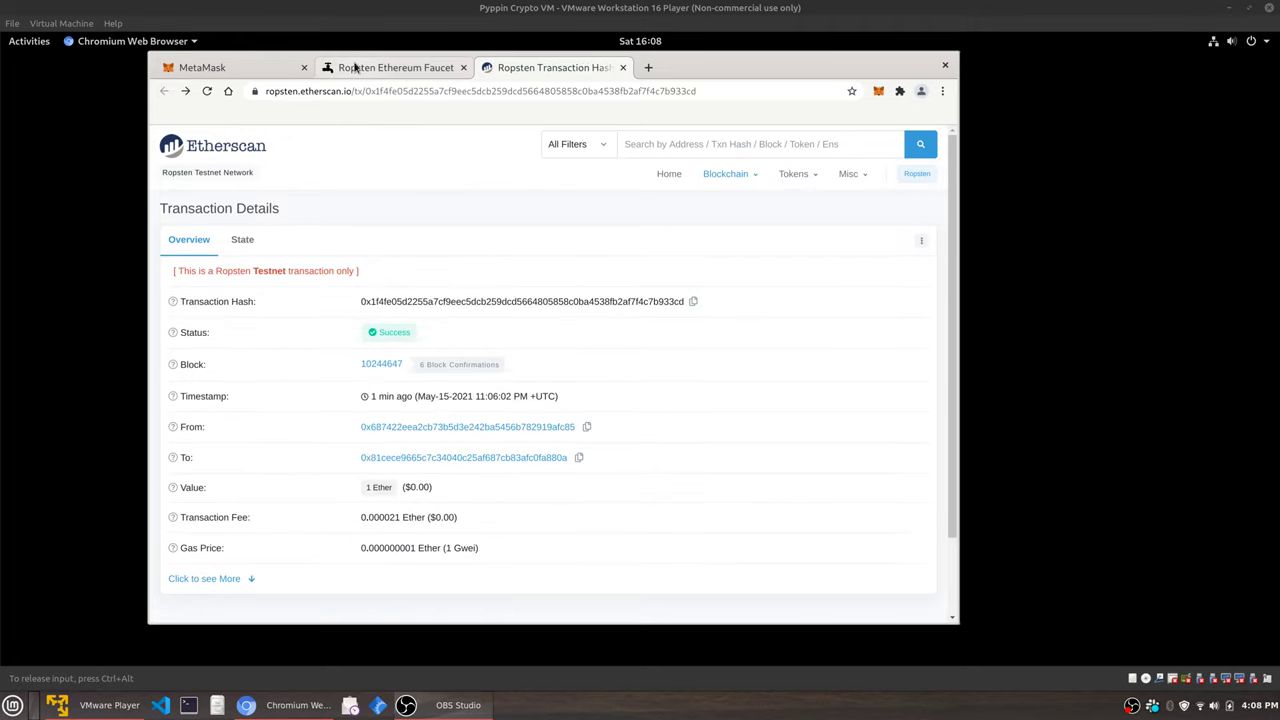
left_click(355, 67)
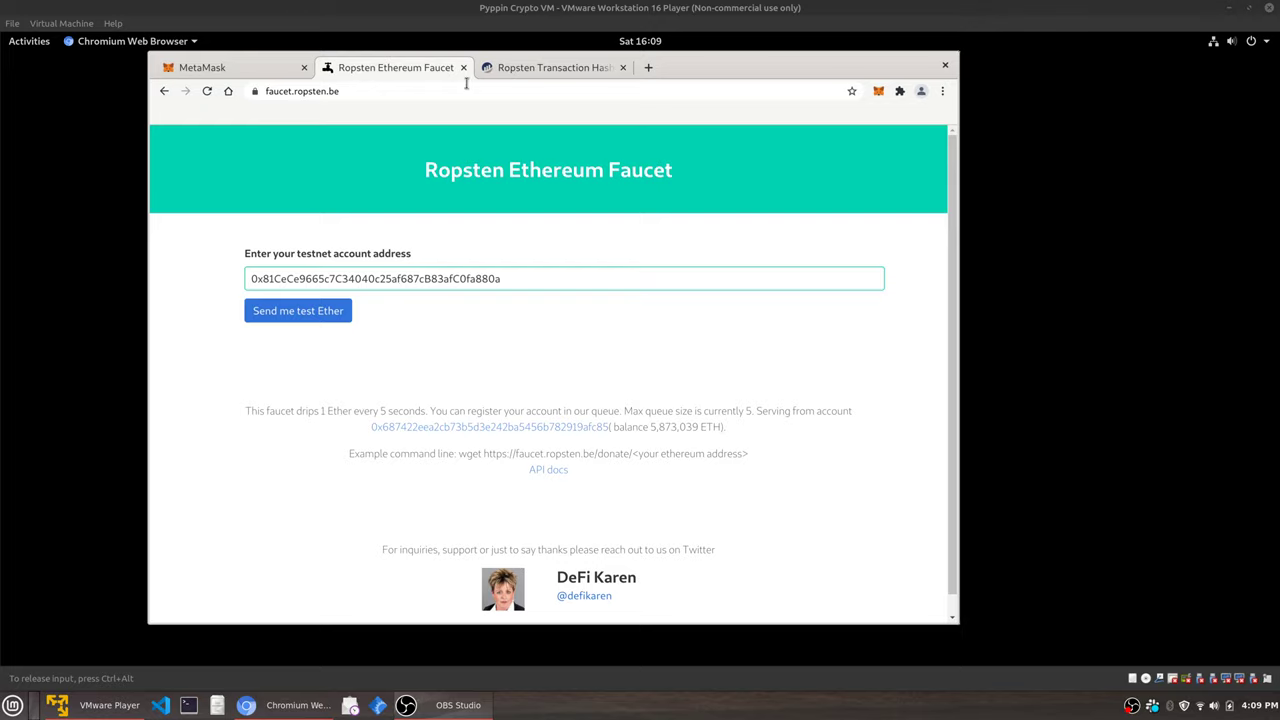
left_click(530, 67)
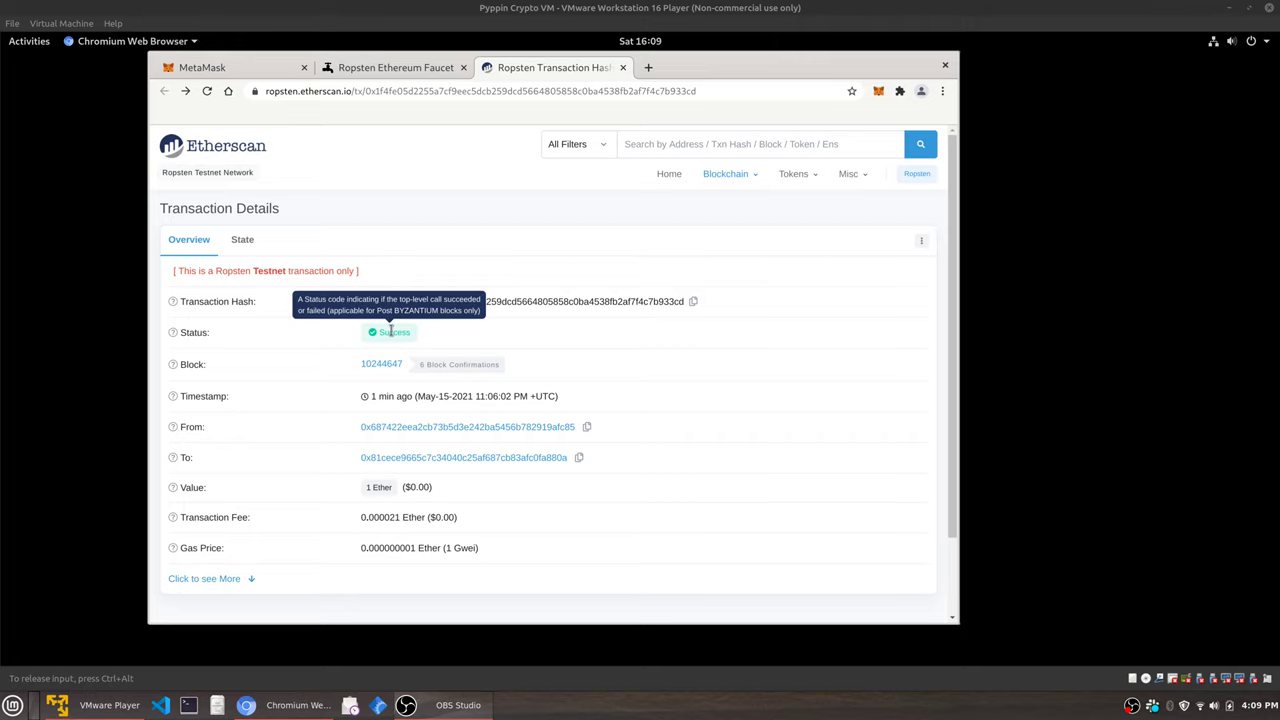
Open the wallet's 1 ETH asset on Ropsten and view the Receive transaction totalling 1.000314 ETH.
left_click(248, 72)
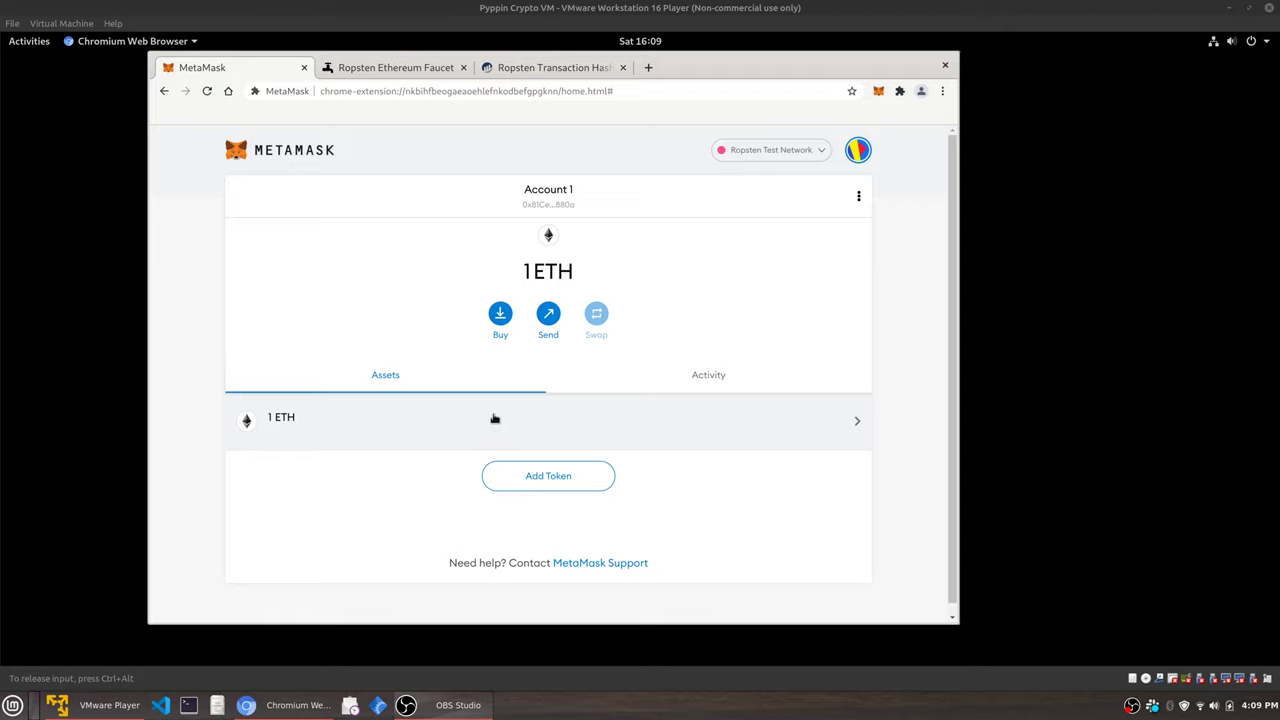
left_click(758, 156)
left_click(759, 157)
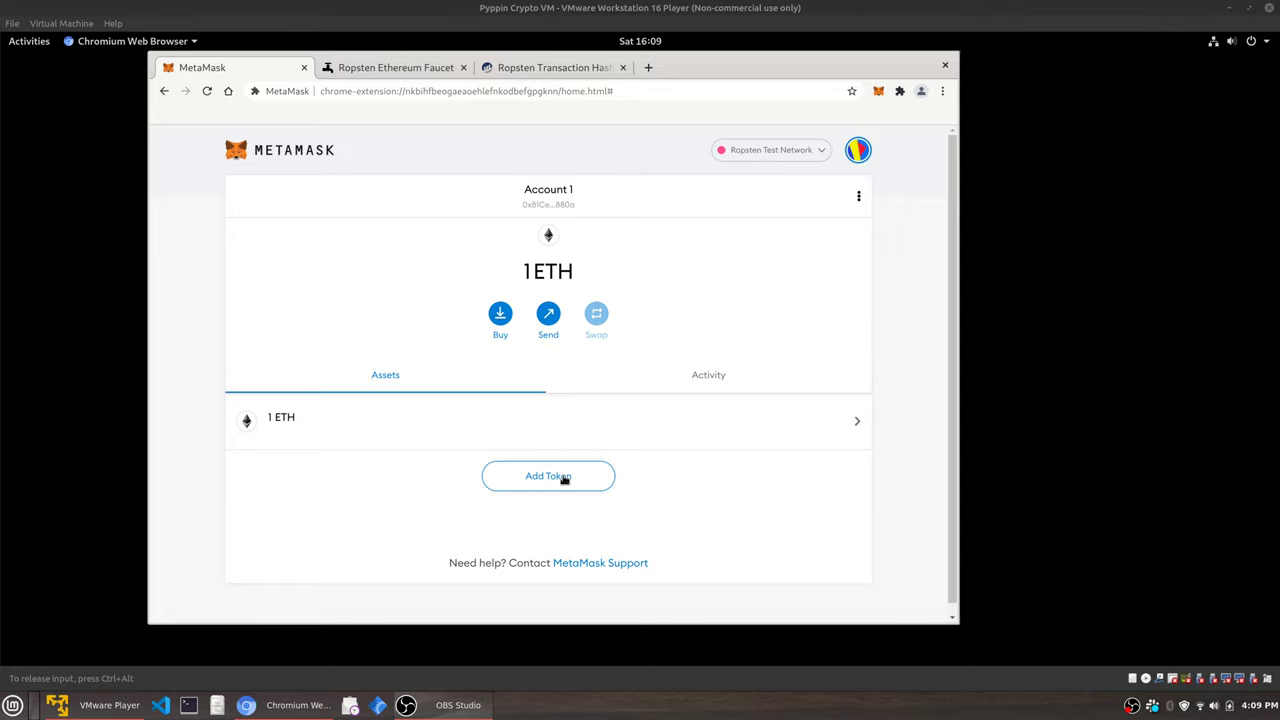
left_click(640, 436)
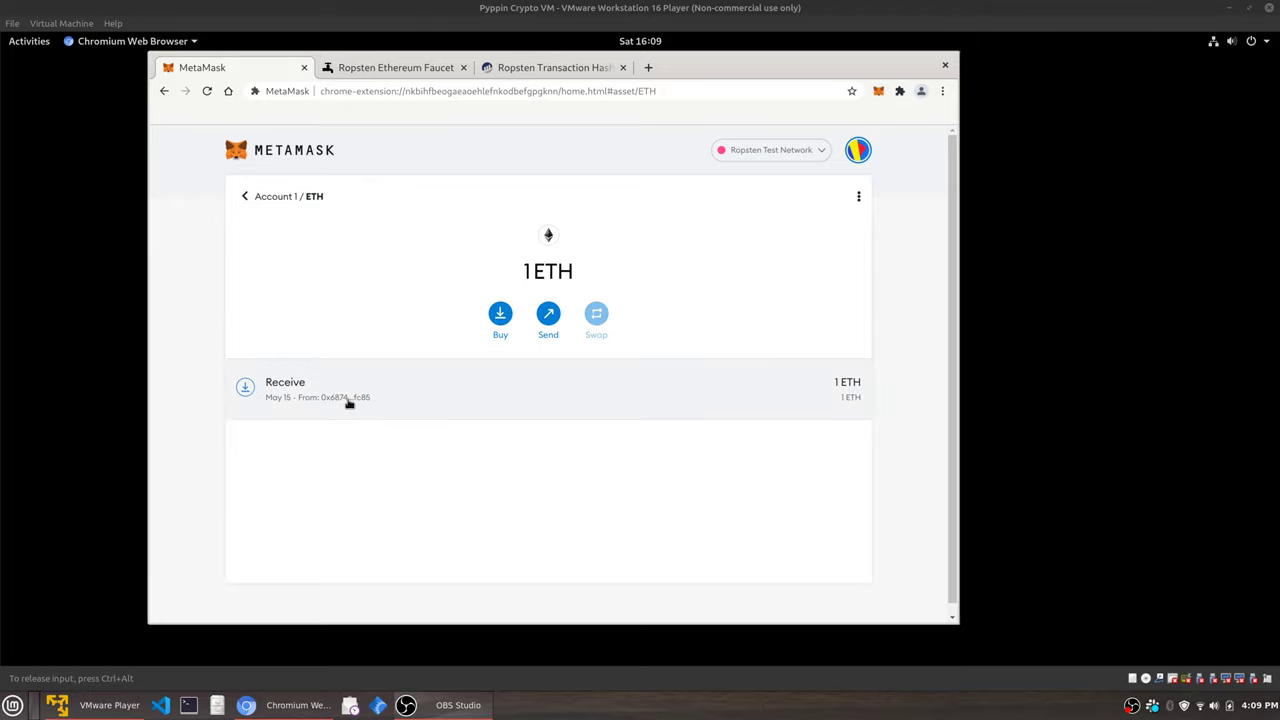
left_click(758, 397)
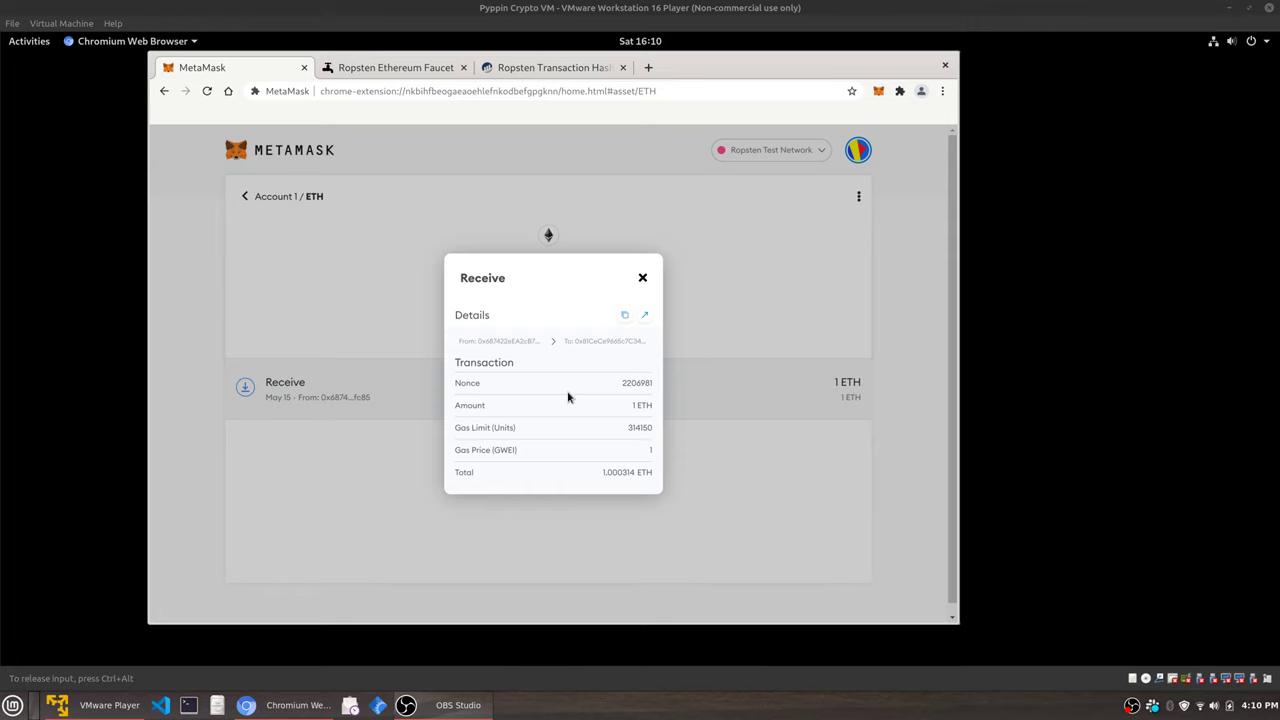
Check the Etherscan transfer's From and To addresses, then go back to MetaMask's Receive details.
left_click(561, 68)
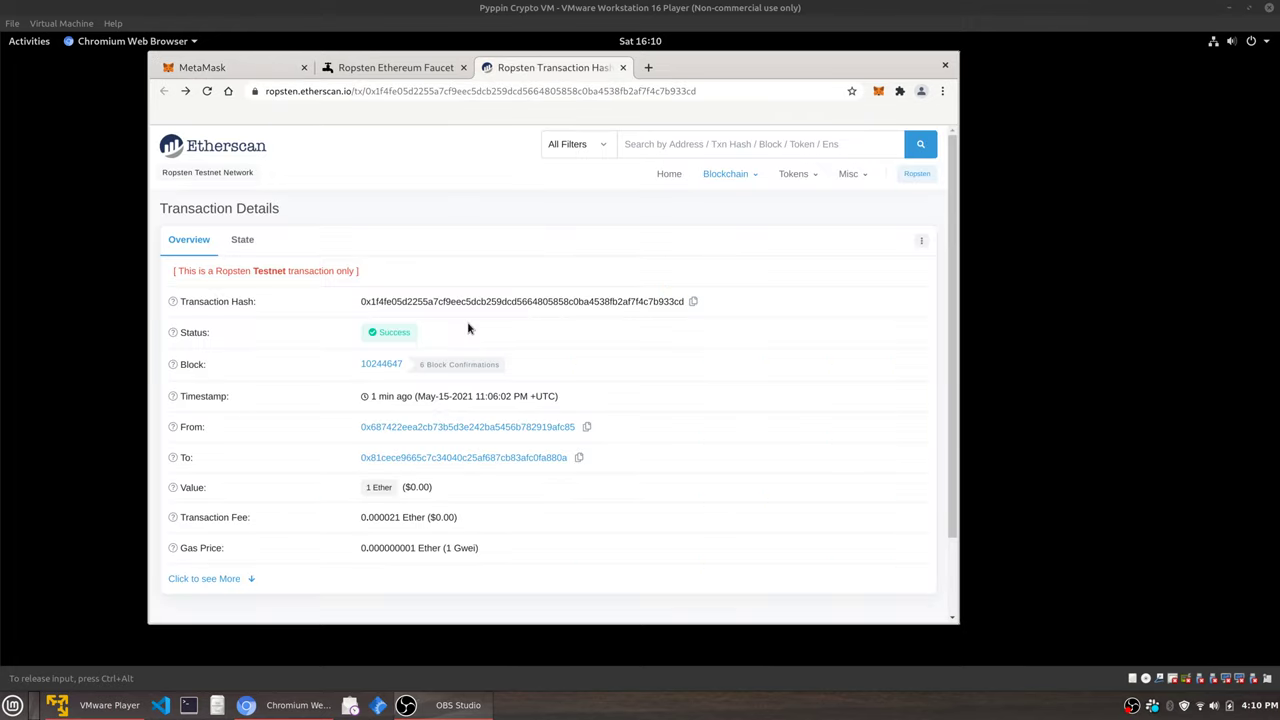
scroll(529, 386, "down", 2)
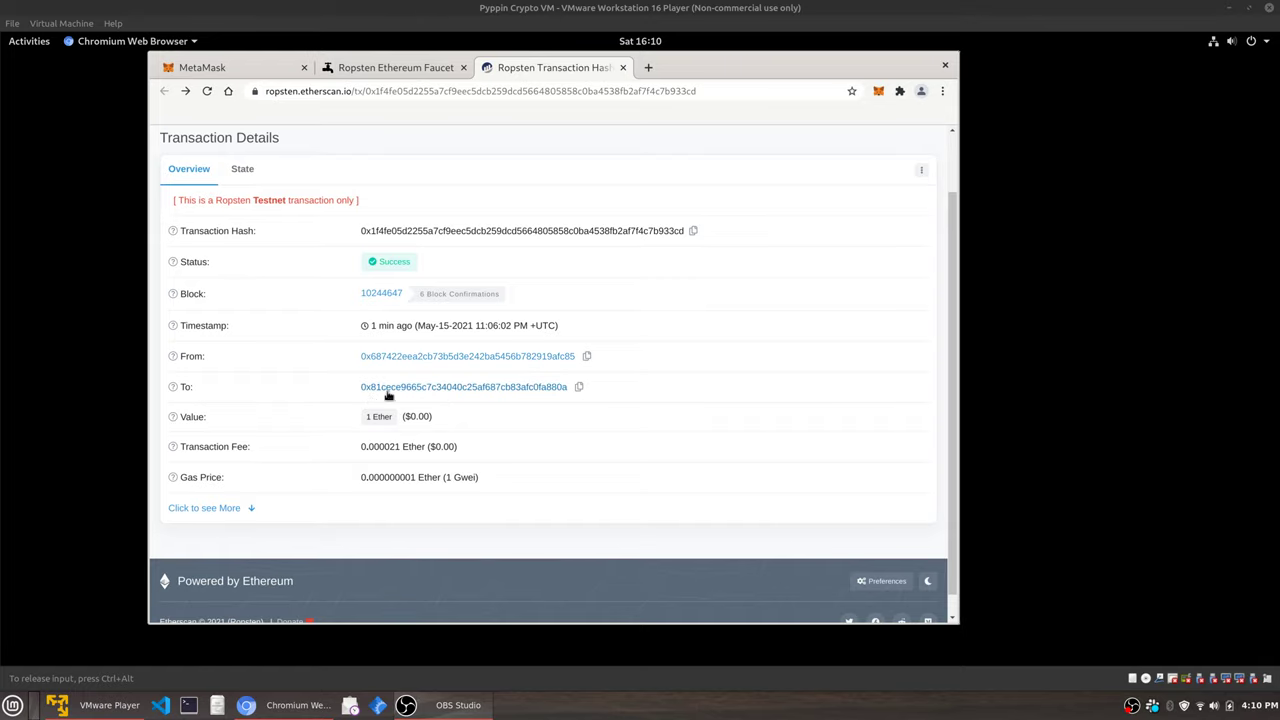
left_click(250, 70)
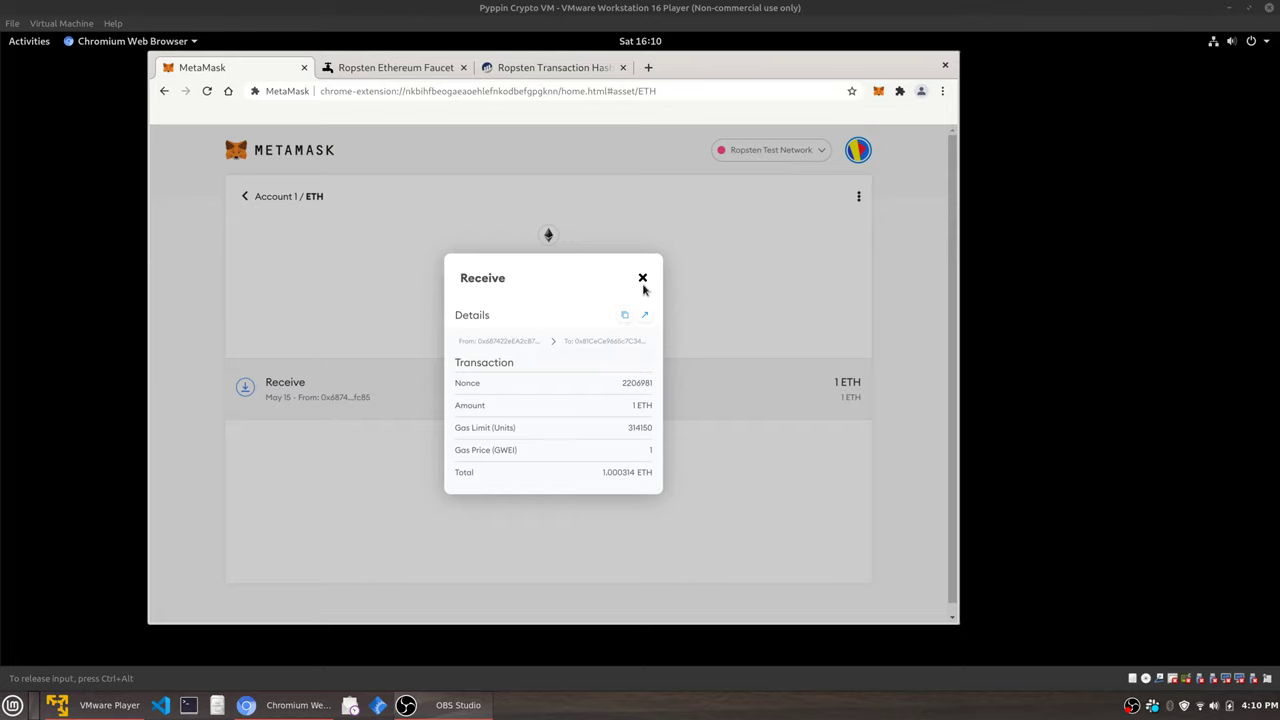
Close the Receive details and show Account 1's address and QR code.
left_click(643, 278)
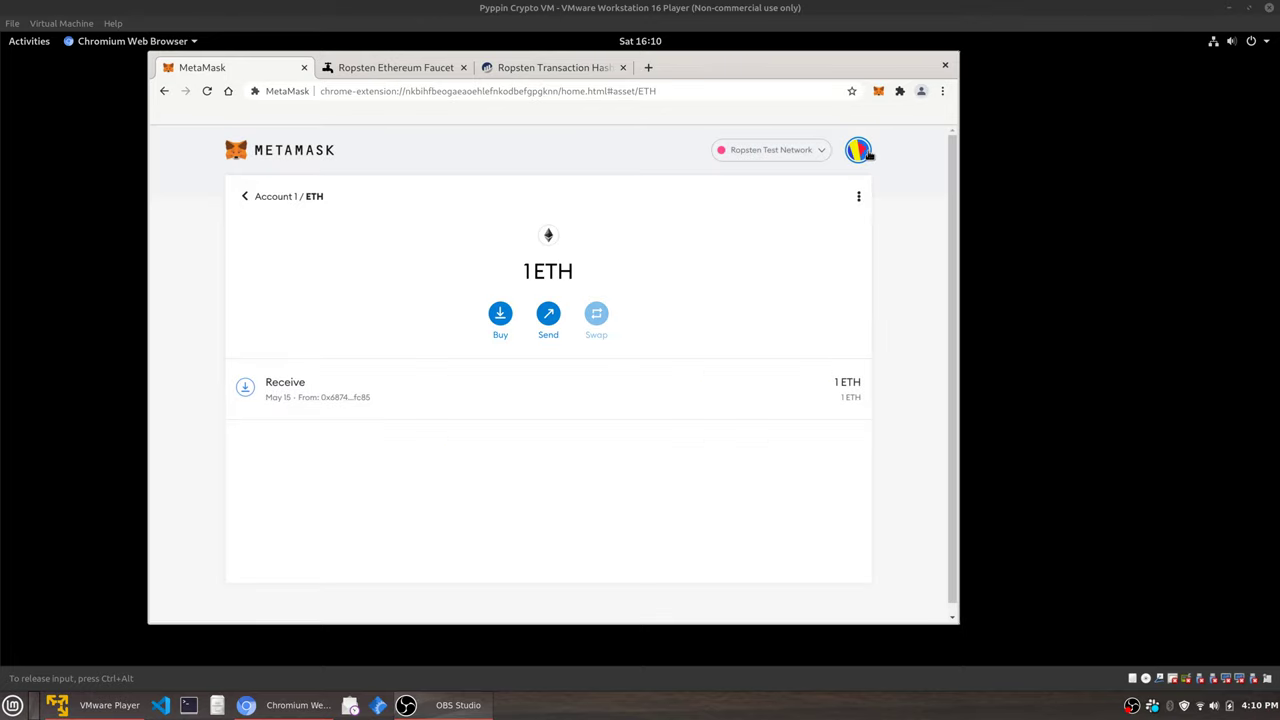
left_click(866, 153)
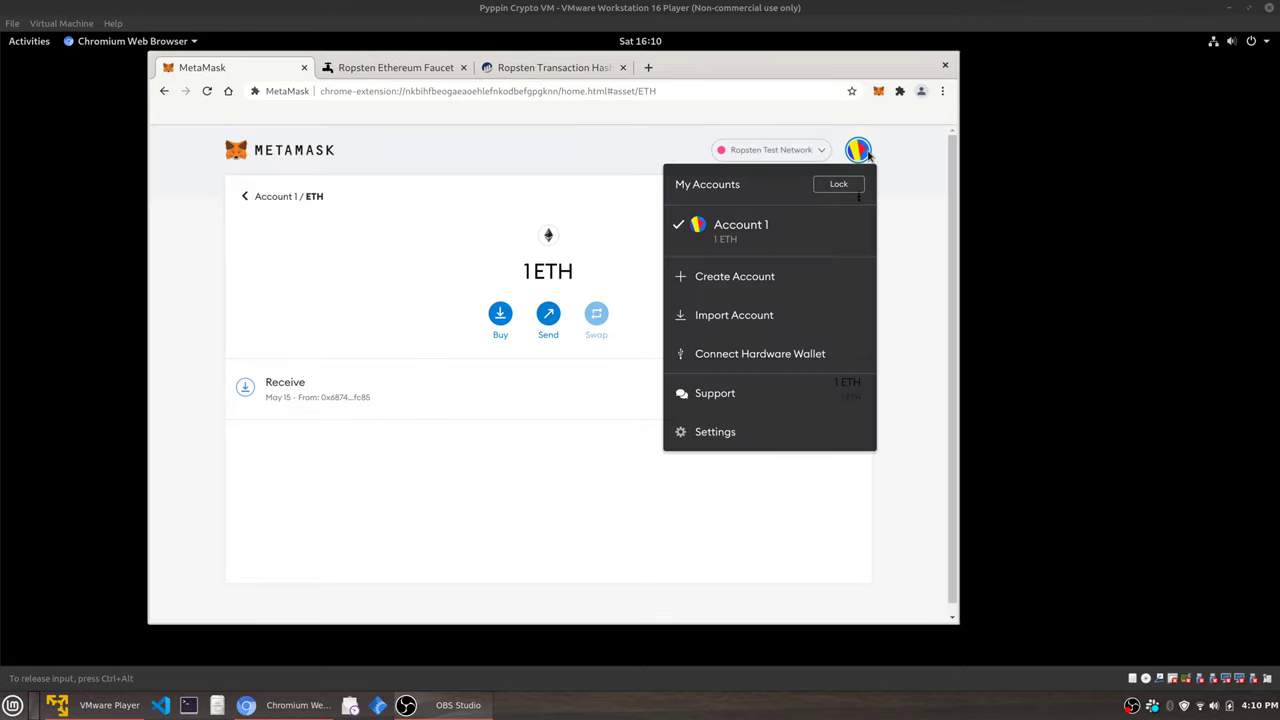
left_click(748, 233)
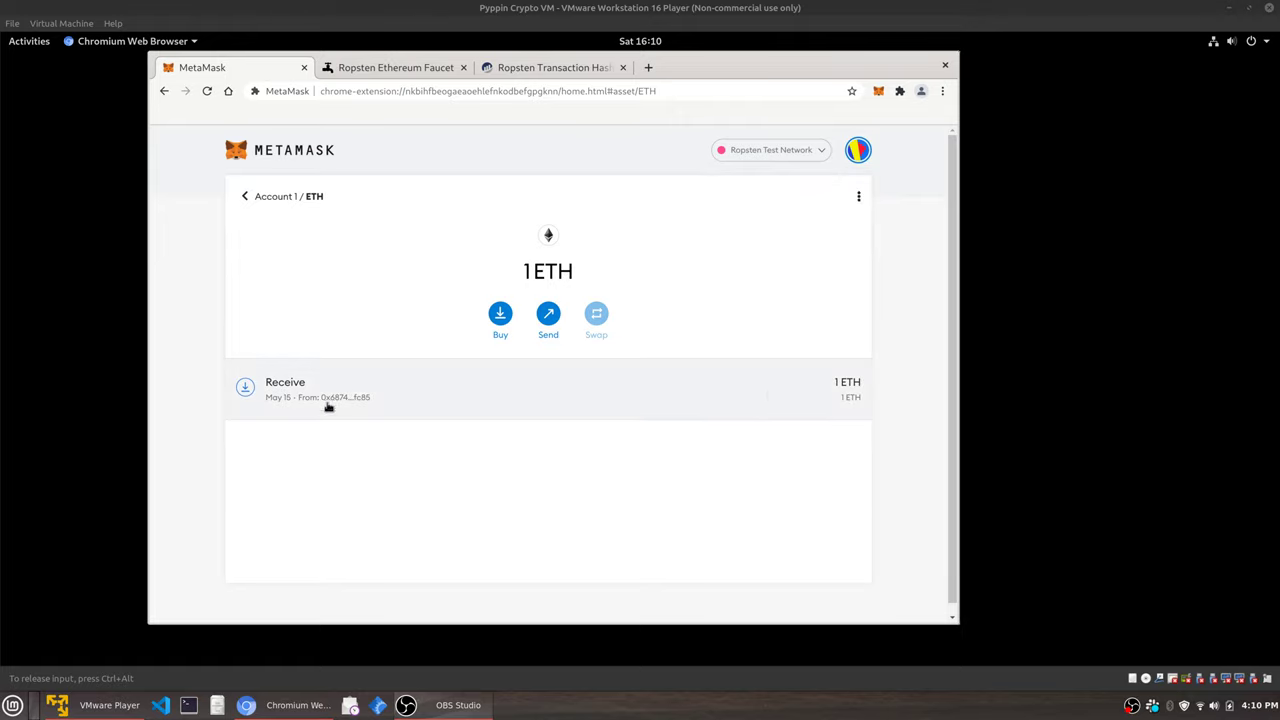
left_click(858, 199)
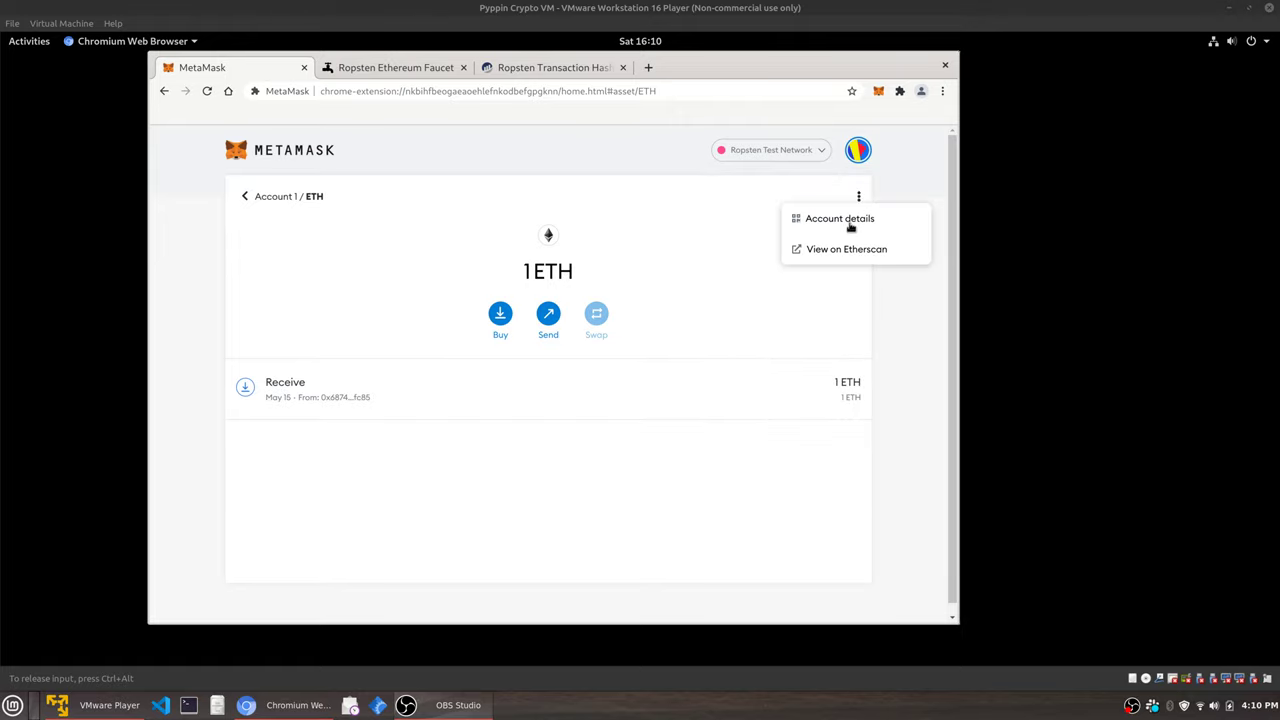
left_click(847, 224)
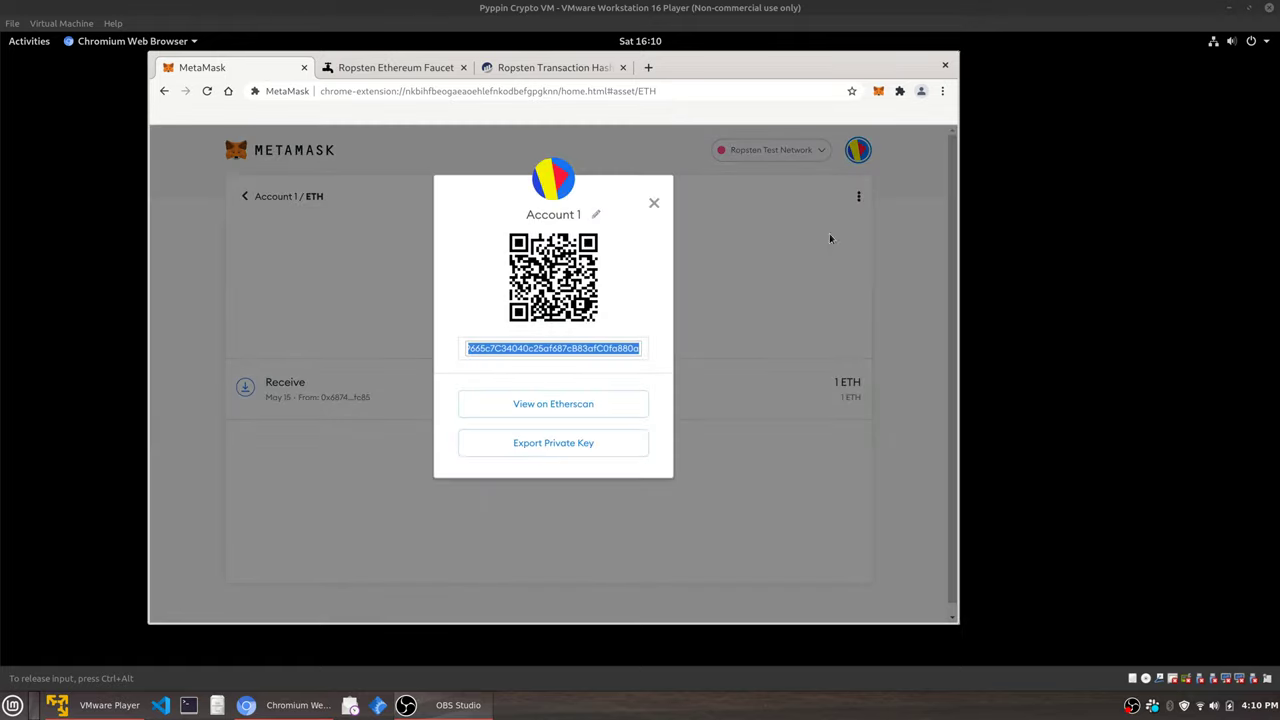
Read the Account 1 address and compare it with the Etherscan transaction's recipient.
left_click(538, 349)
left_click_drag(597, 348, 640, 348)
left_click(486, 349)
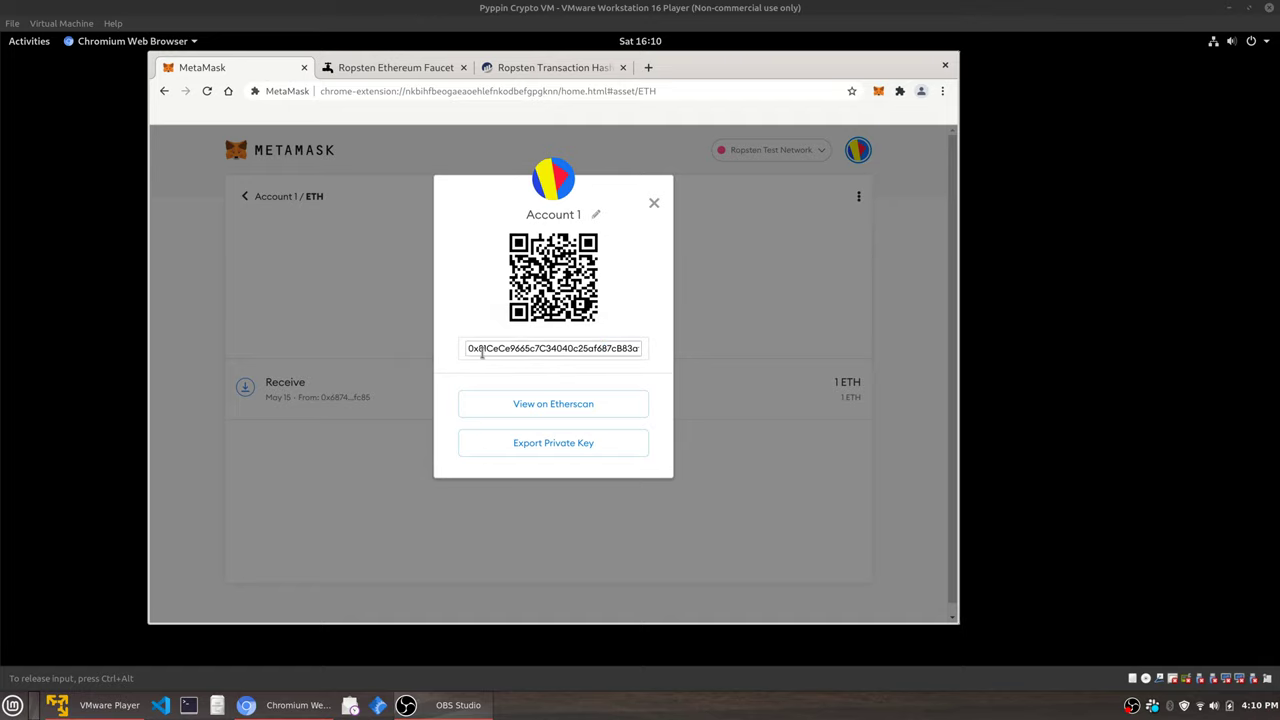
left_click(538, 68)
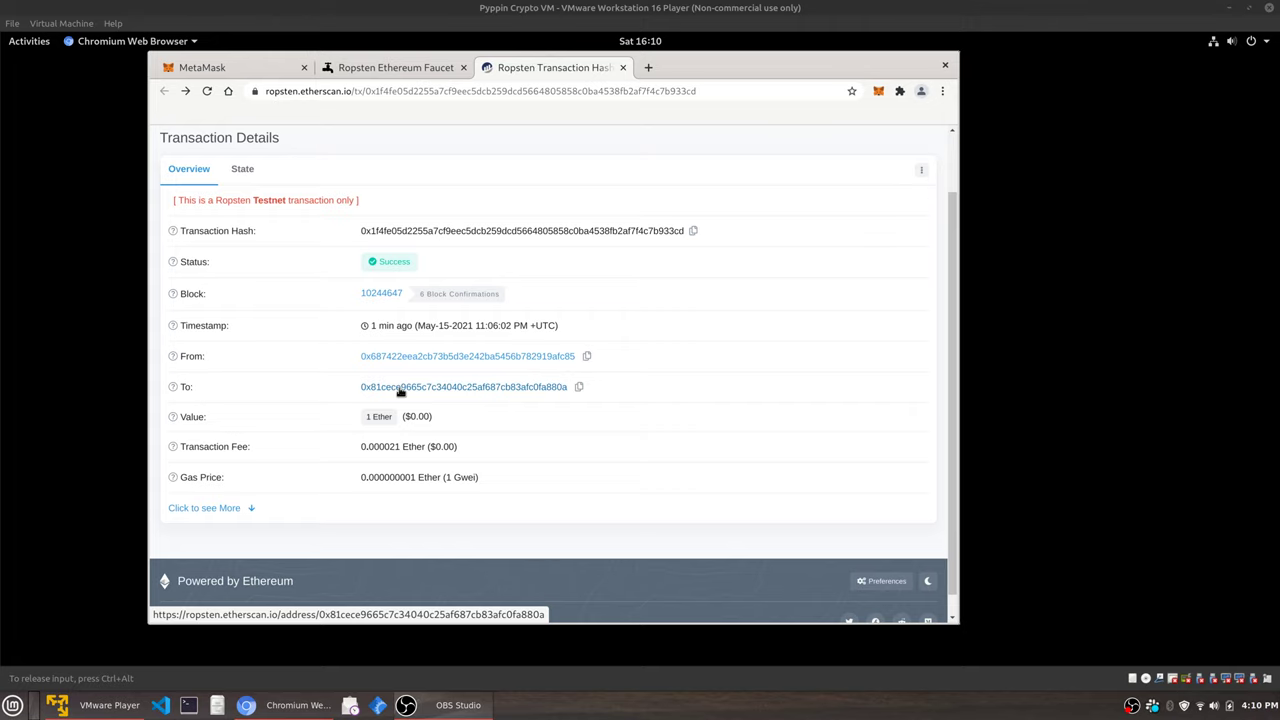
Open the recipient address page showing 1 Ether, then follow the incoming transfer's sender address.
left_click(400, 390)
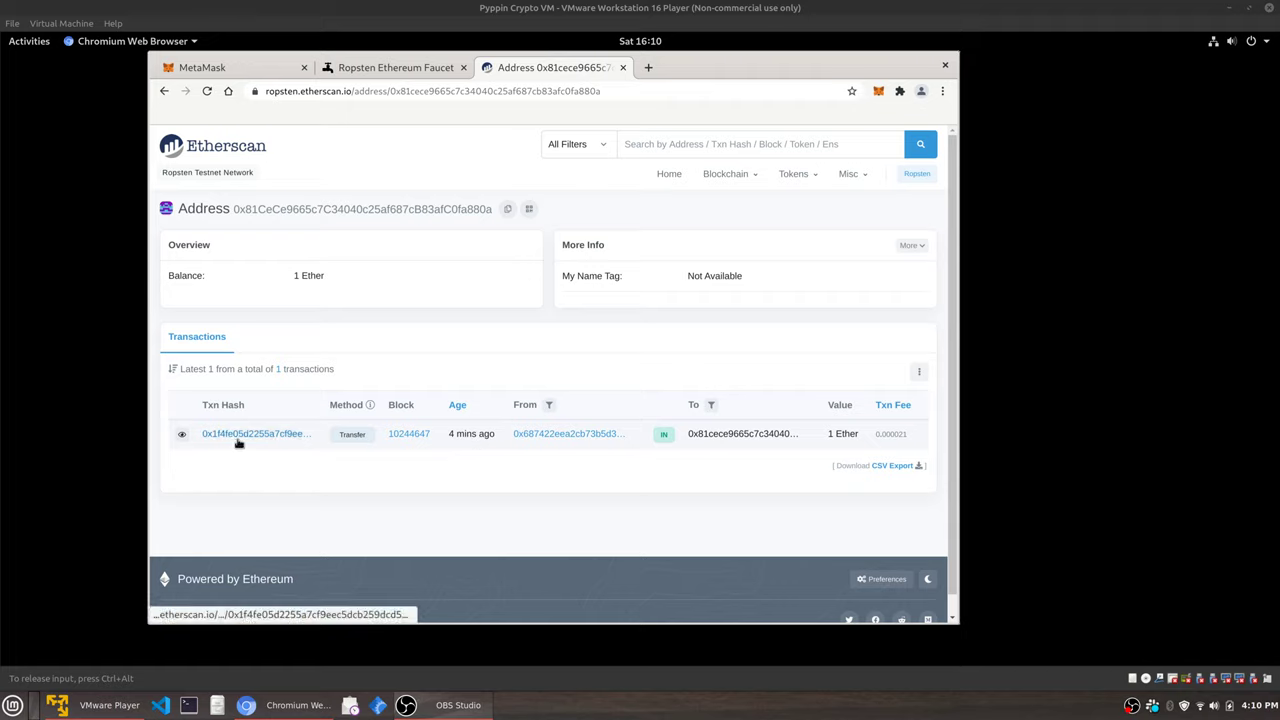
left_click(571, 436)
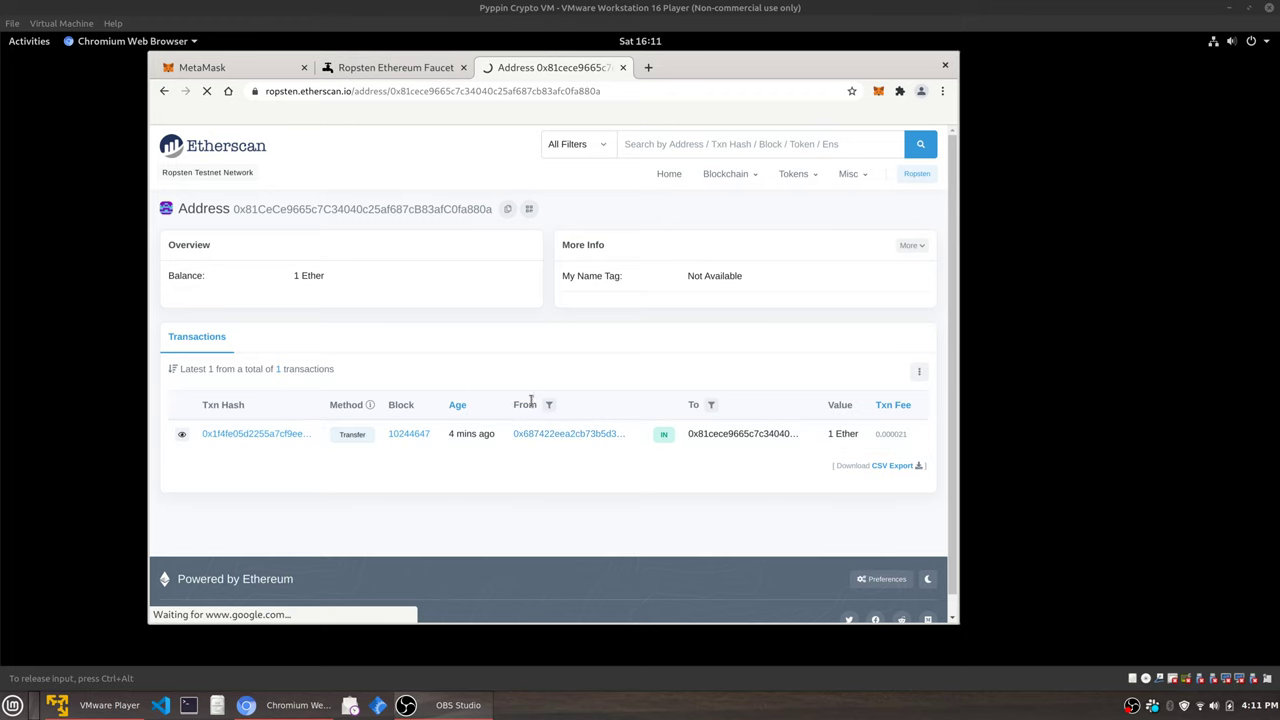
Scroll through the faucet sender's 2,238,964 transactions, mostly outgoing 1 Ether transfers.
scroll(601, 425, "down", 2)
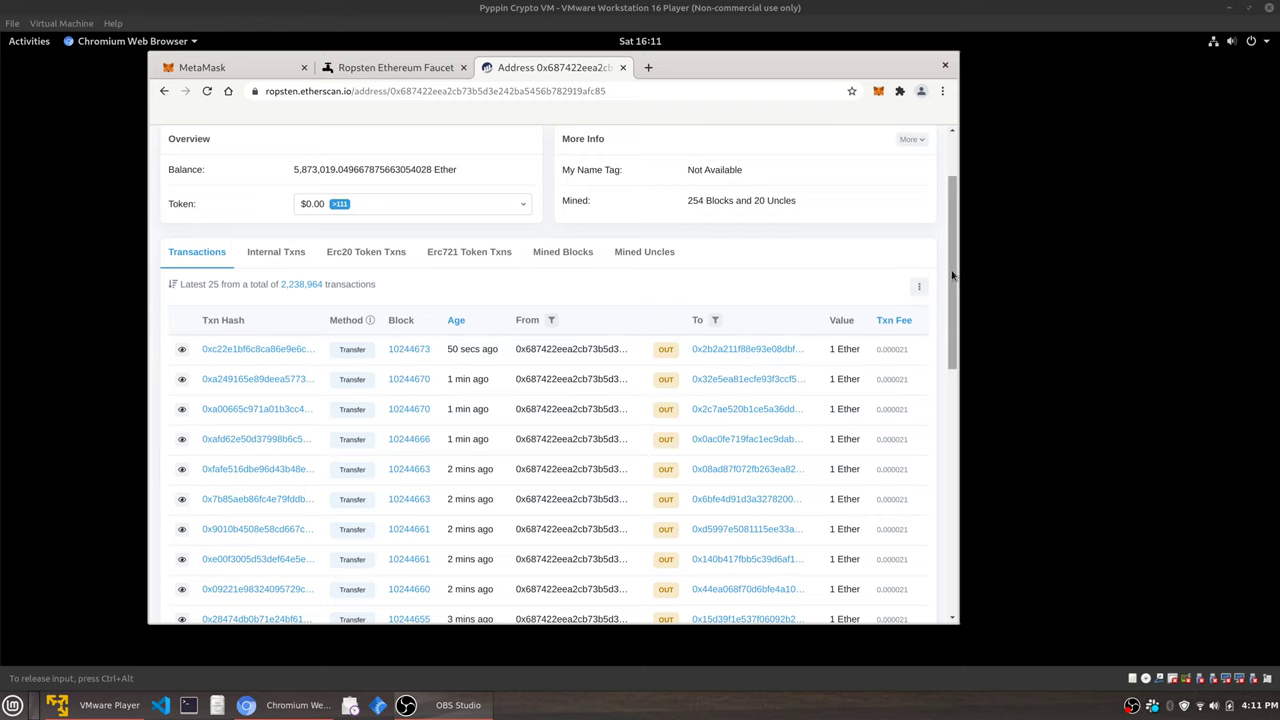
left_click_drag(952, 275, 943, 210)
scroll(740, 437, "down", 4)
scroll(748, 437, "up", 2)
left_click_drag(949, 249, 951, 280)
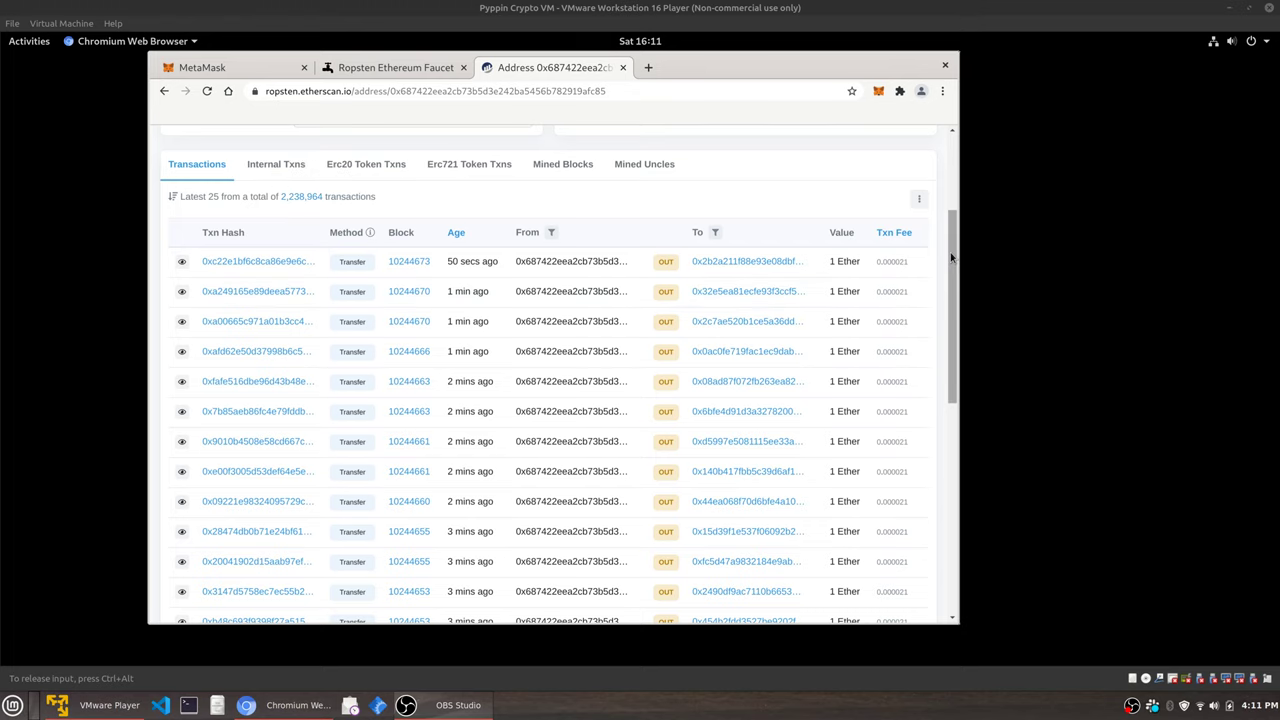
scroll(951, 258, "down", 1)
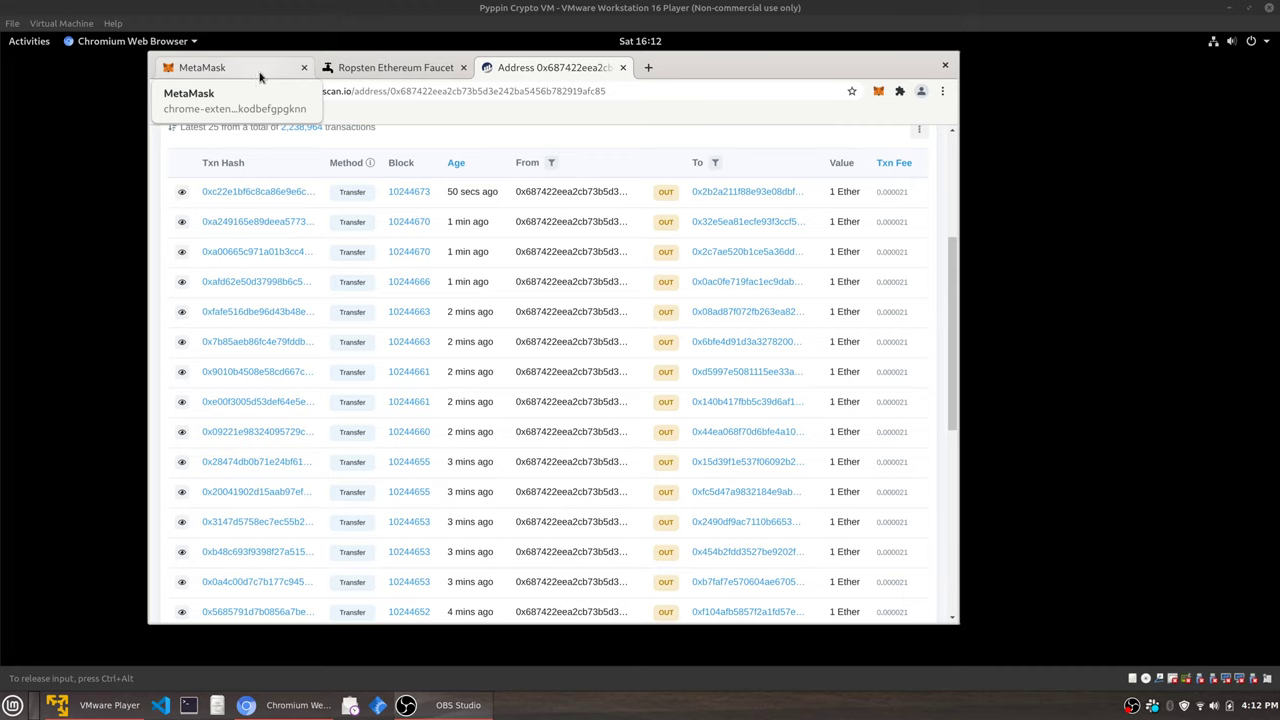
Close Account 1's details and go back from the ETH page to the account home.
left_click(260, 73)
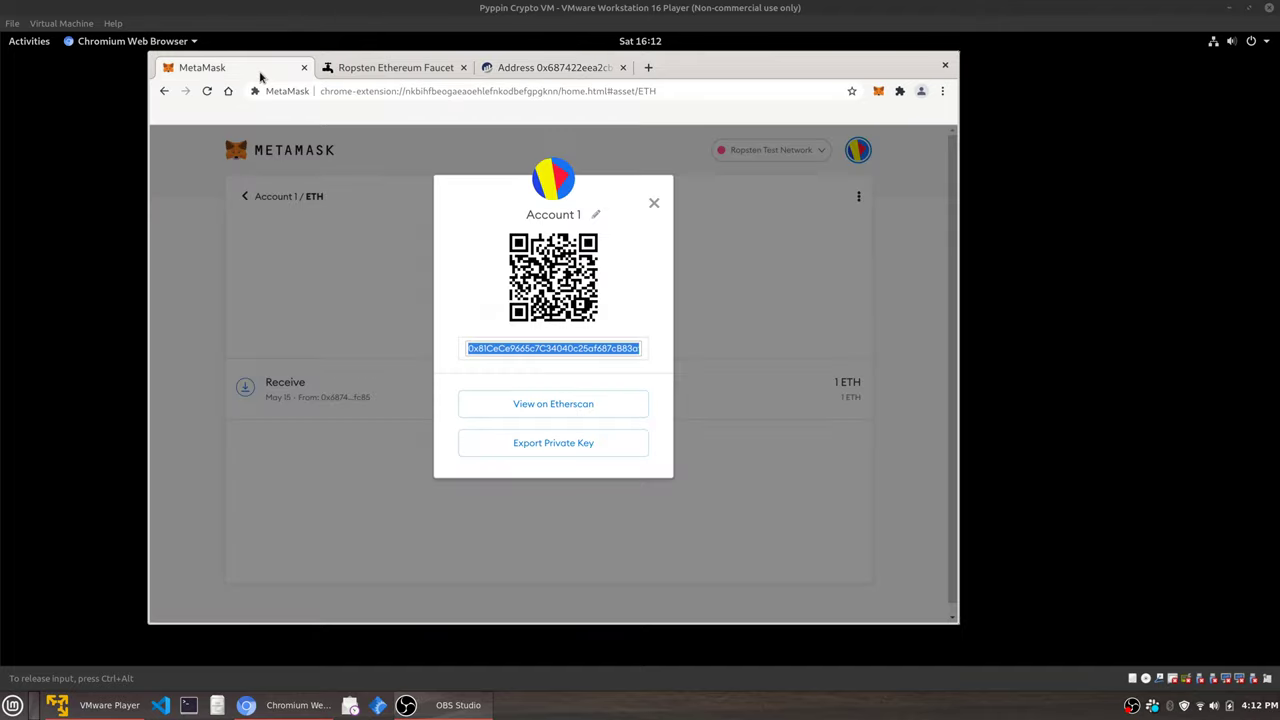
left_click(577, 365)
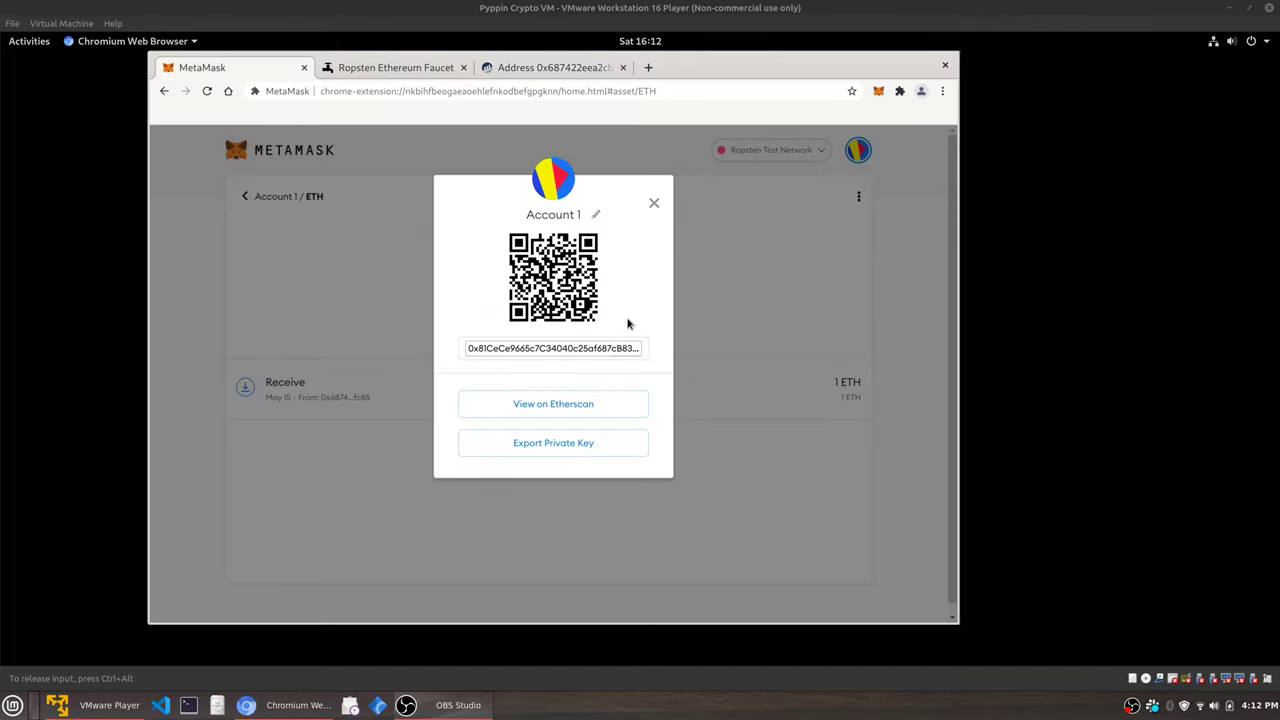
left_click(654, 204)
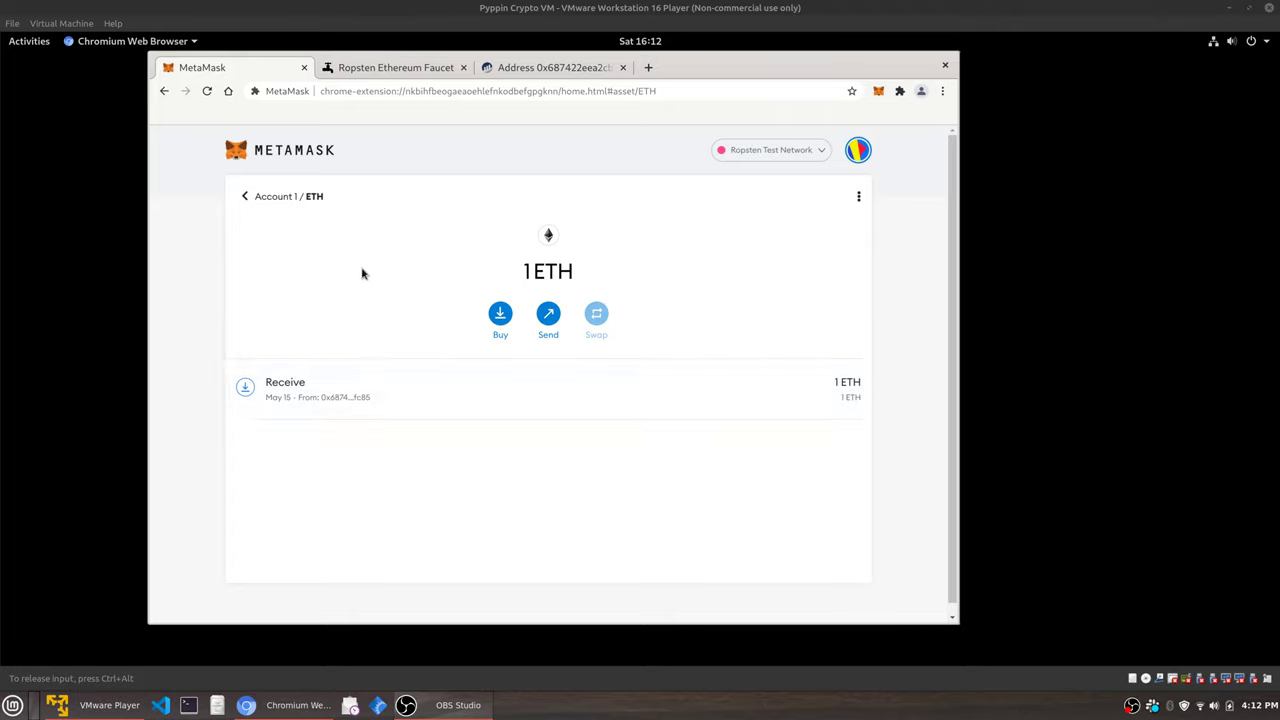
left_click(262, 197)
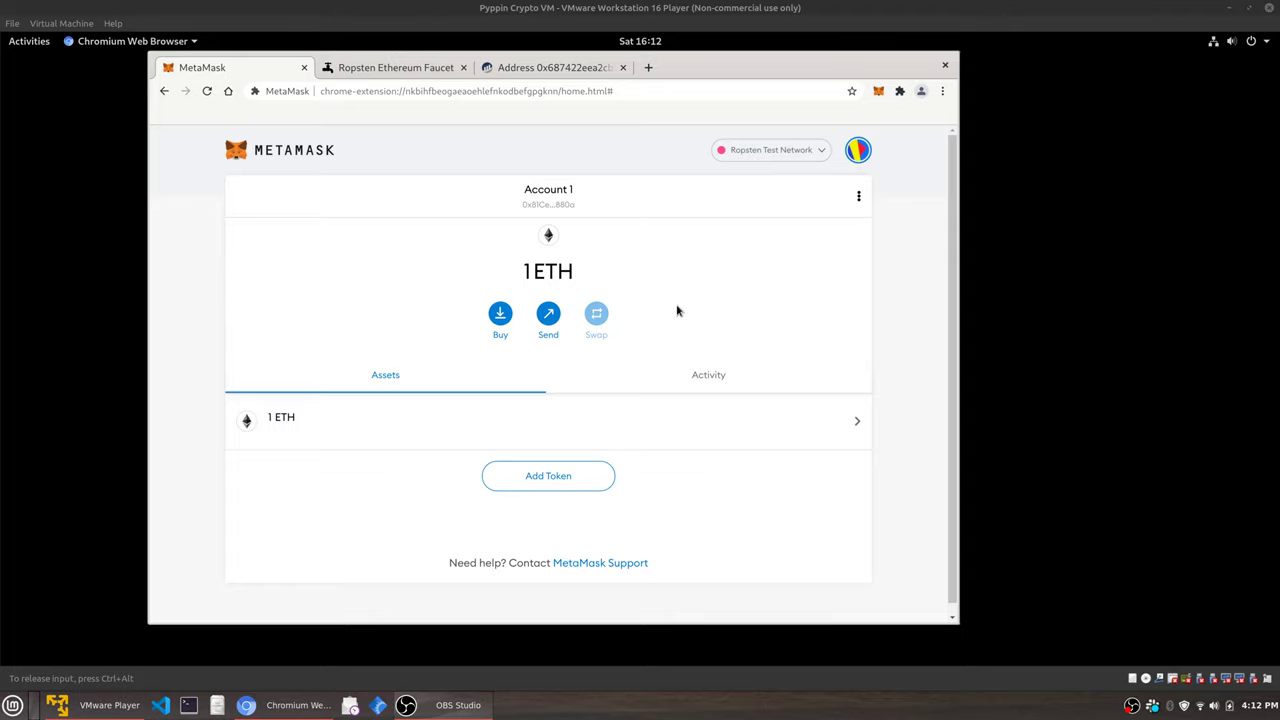
Start and cancel adding a custom token, then check networks without leaving Ropsten.
left_click(556, 488)
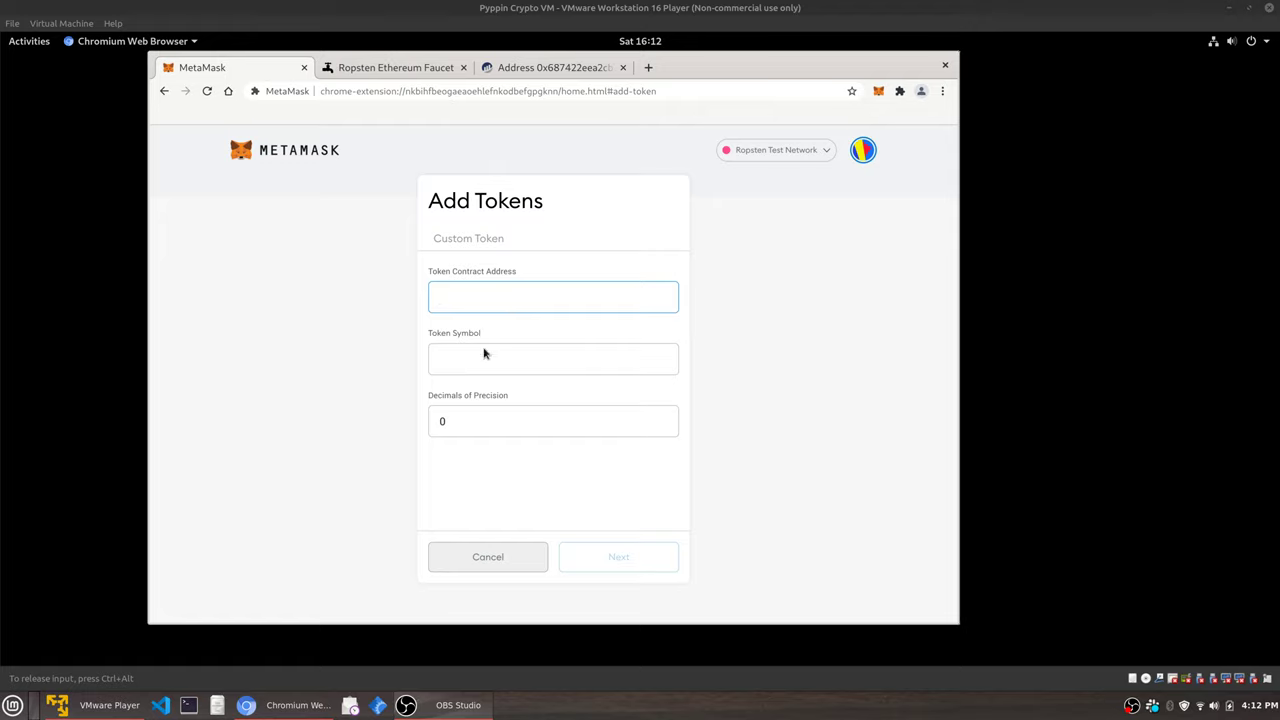
left_click(508, 561)
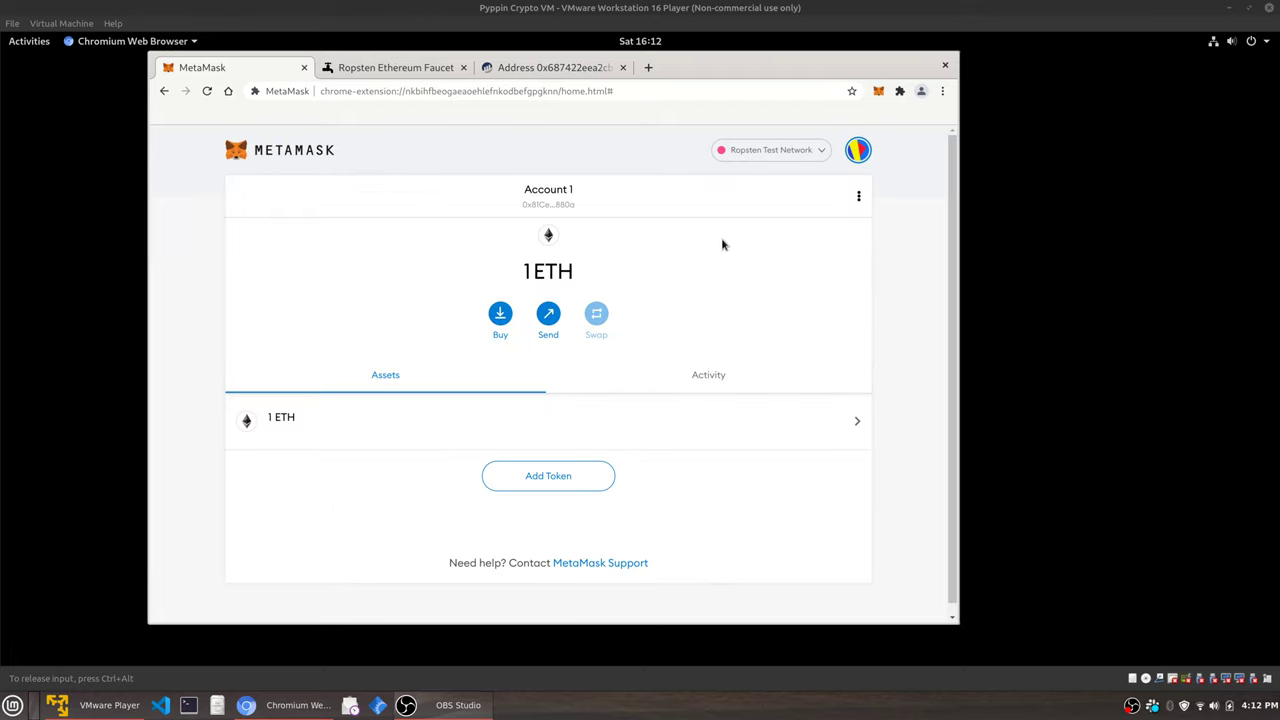
left_click(754, 155)
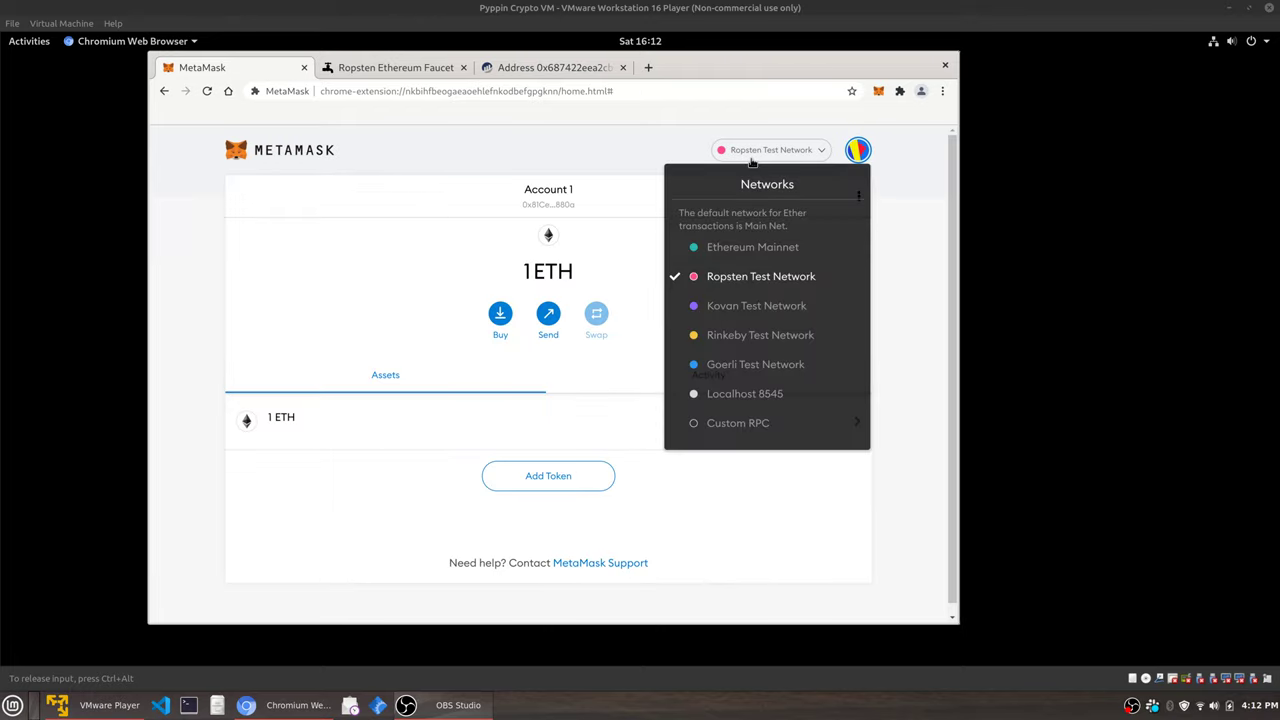
left_click(607, 164)
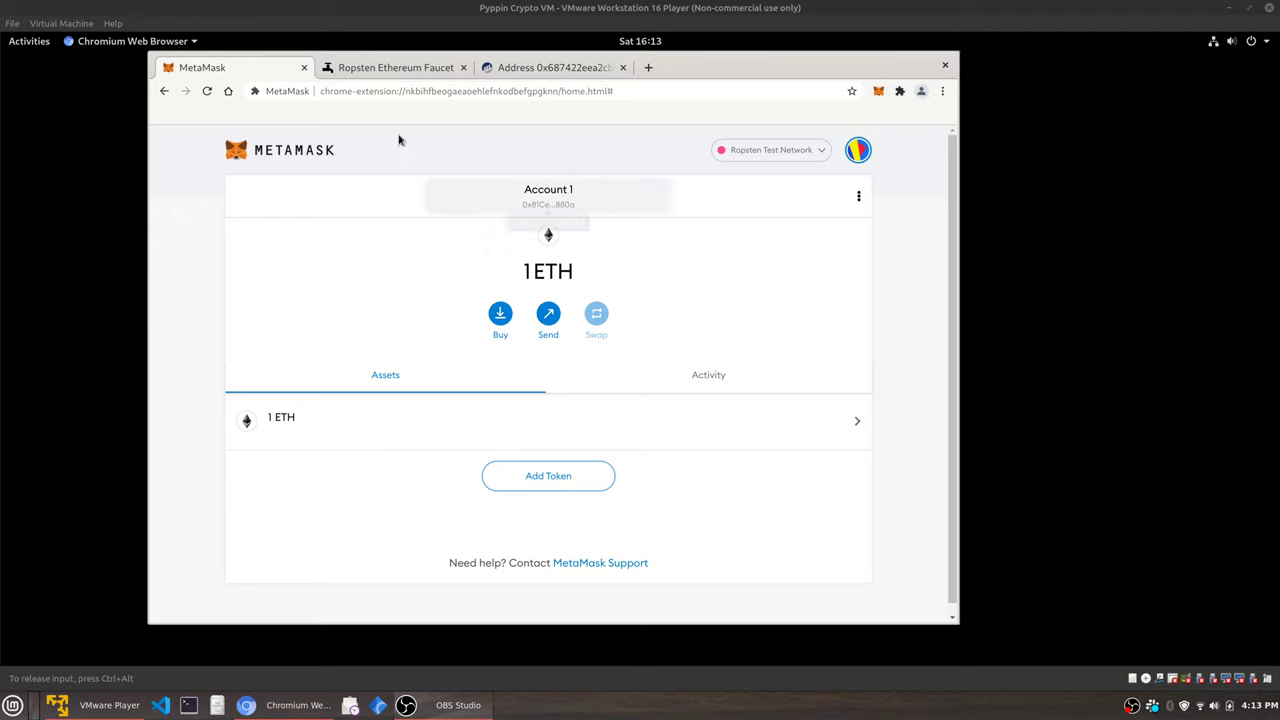
Close the wallet tab and open the MetaMask popup over the faucet, checking its not-connected status.
left_click(304, 68)
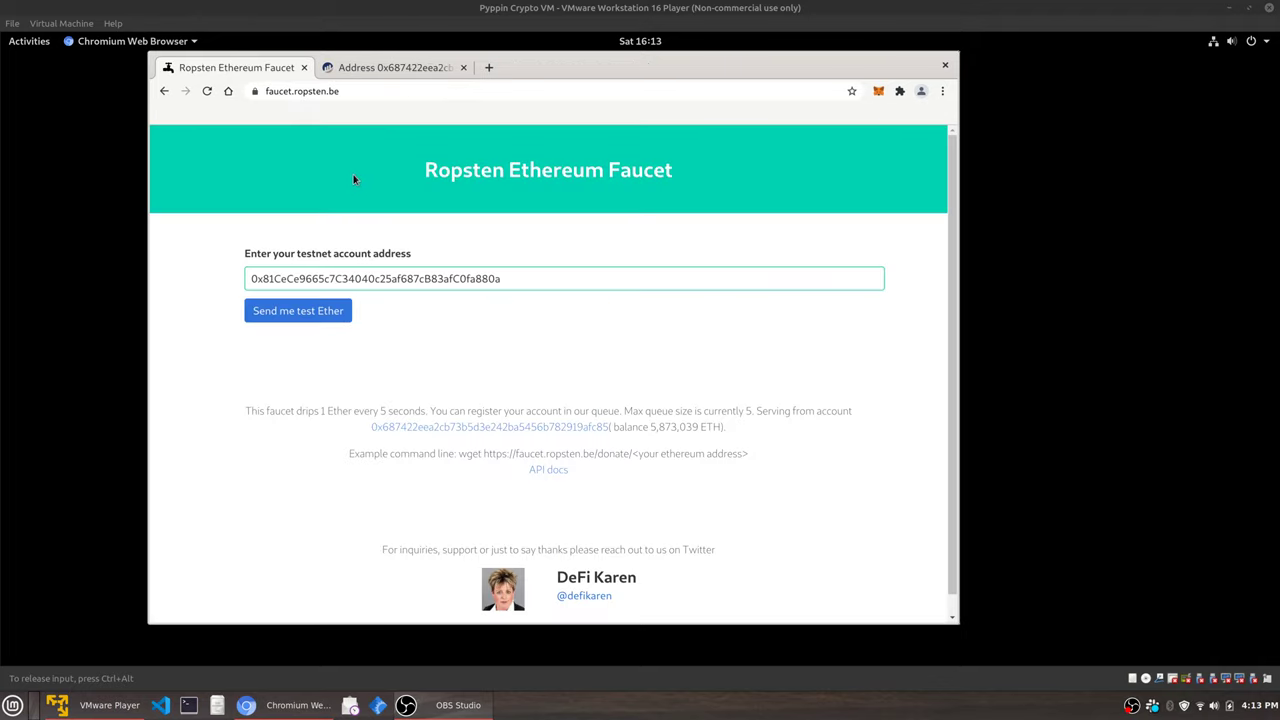
left_click(879, 92)
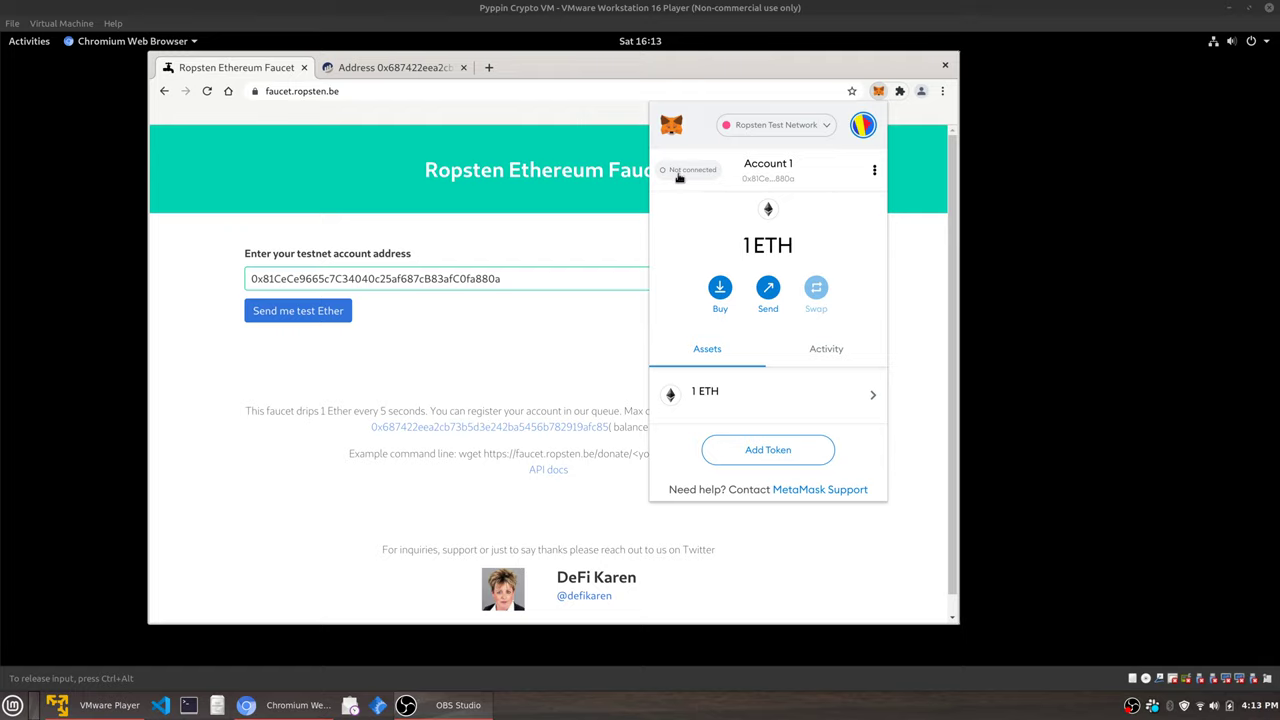
left_click(679, 172)
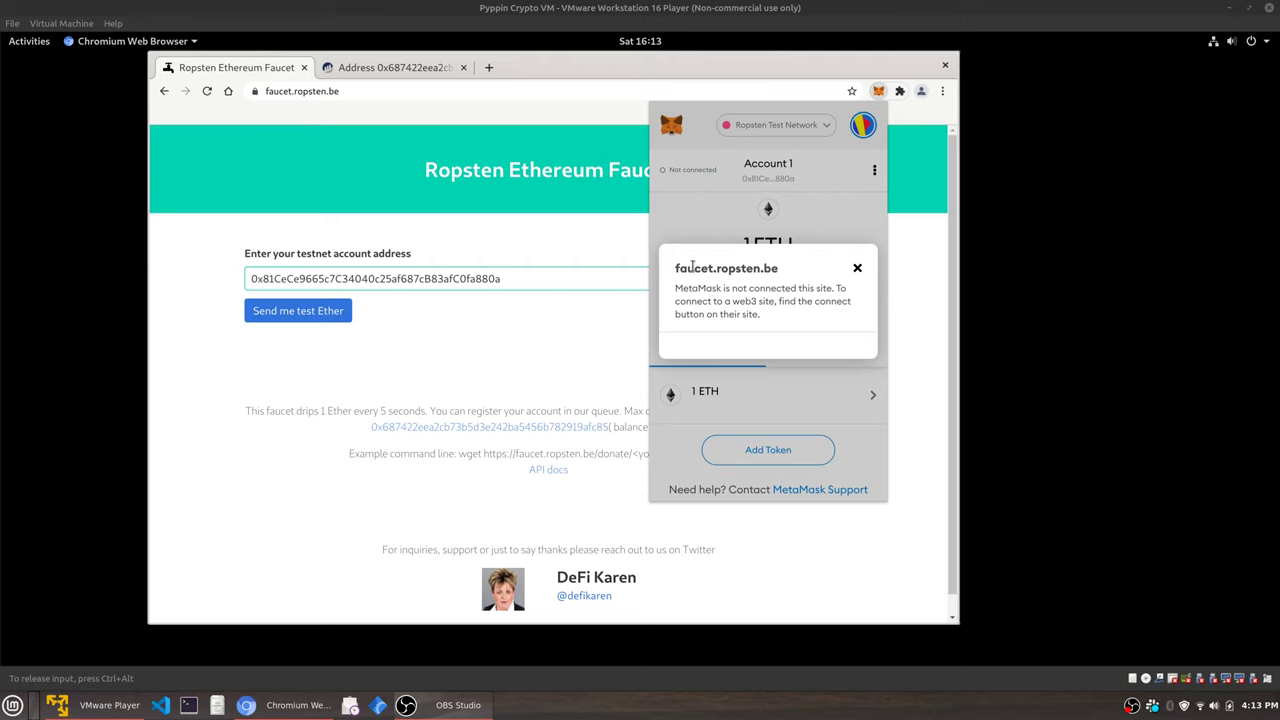
left_click_drag(676, 268, 768, 268)
left_click(797, 288)
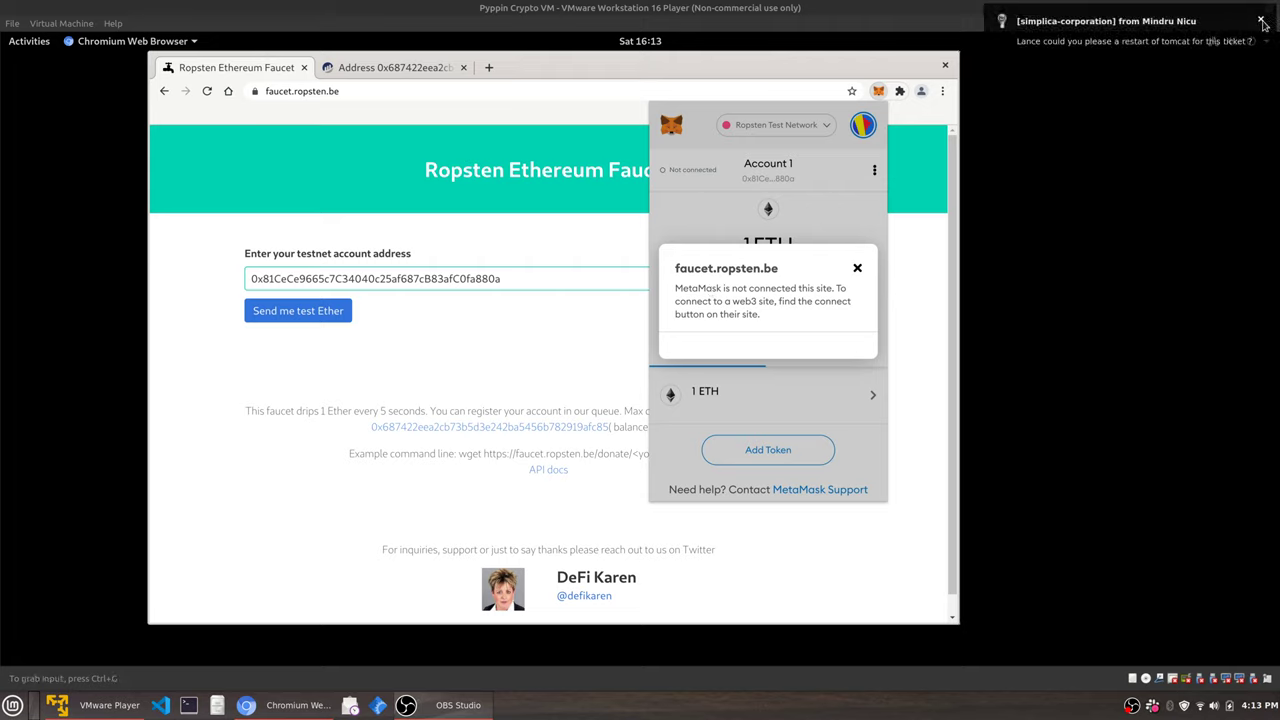
left_click(1261, 20)
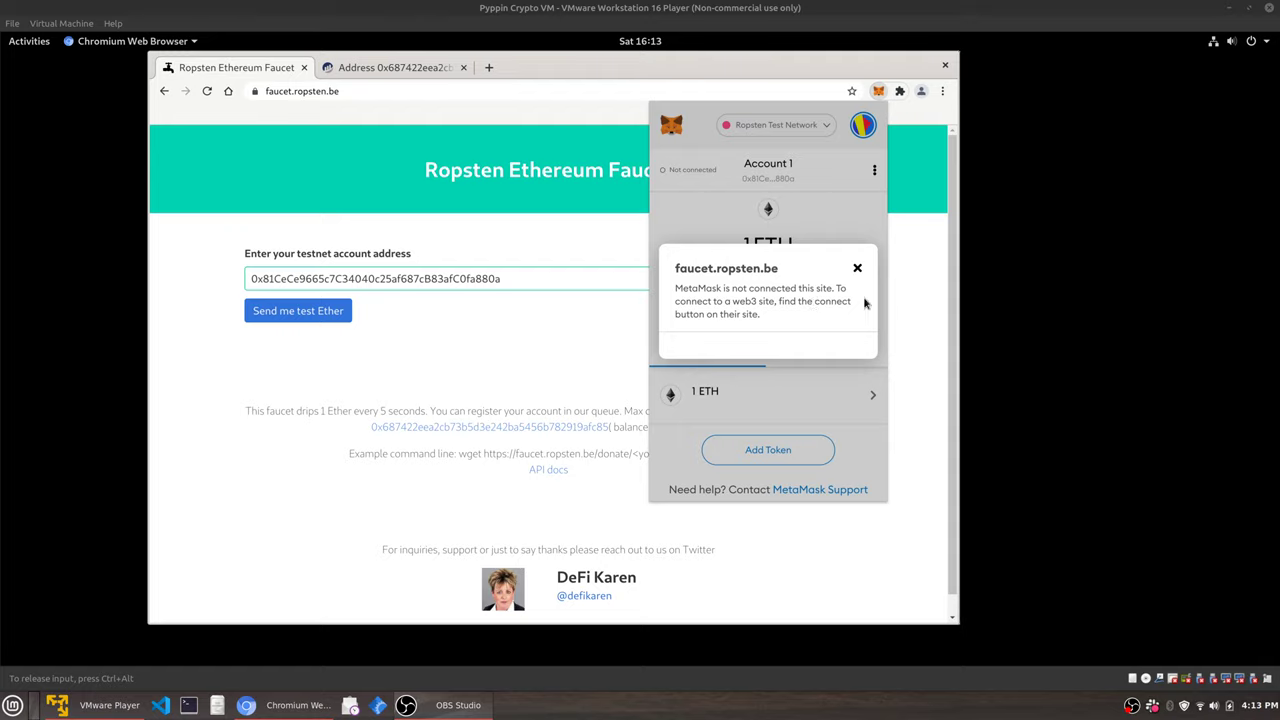
left_click(1262, 21)
left_click(857, 268)
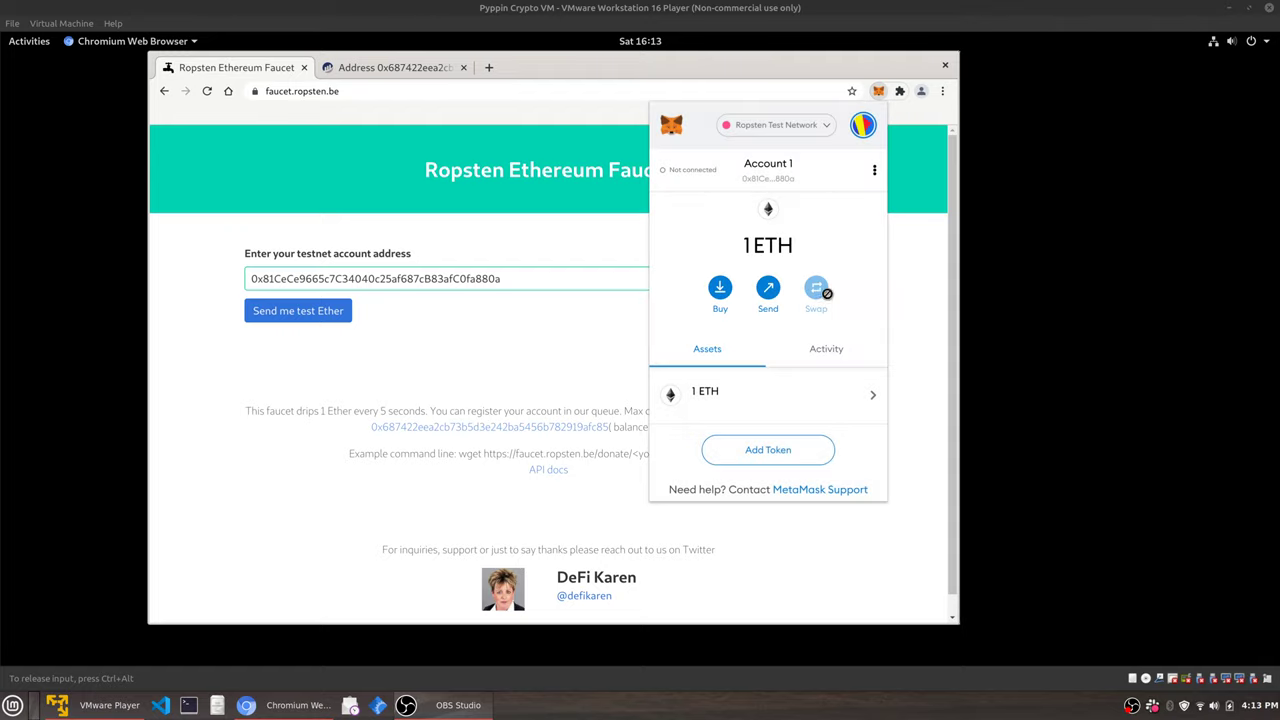
View the account's Activity list, then start and cancel a Send.
left_click(830, 349)
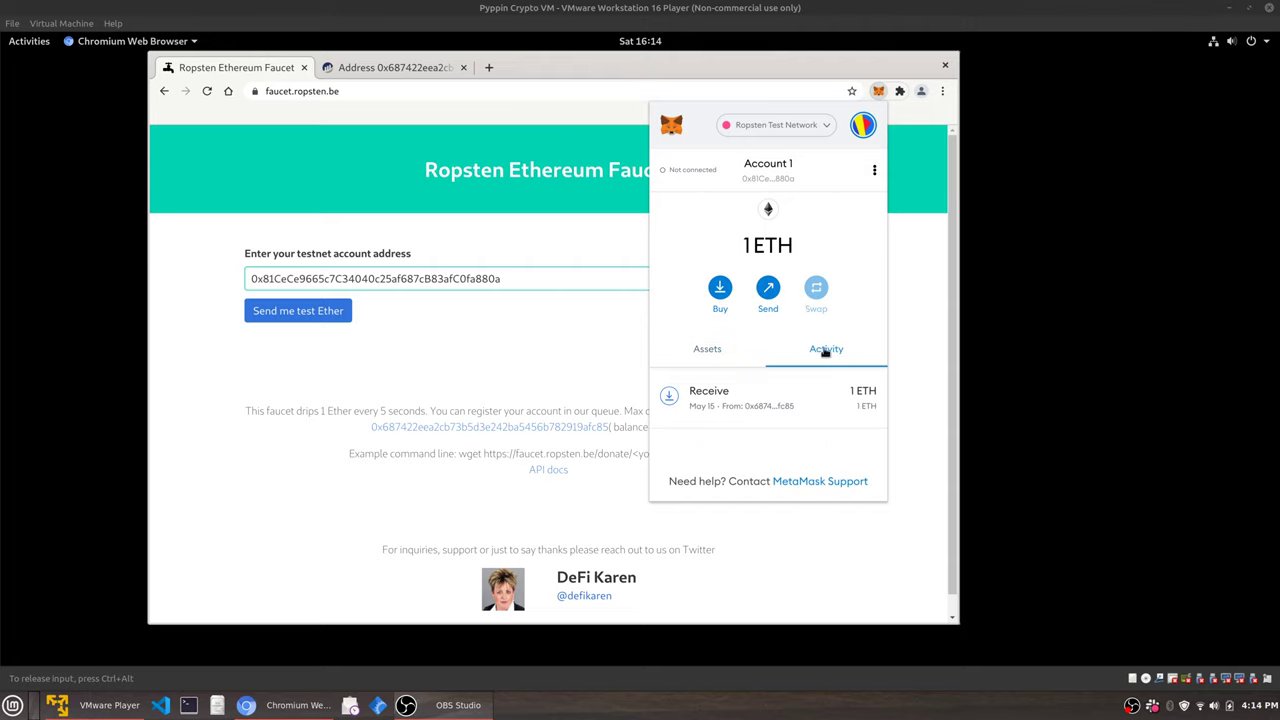
left_click(720, 349)
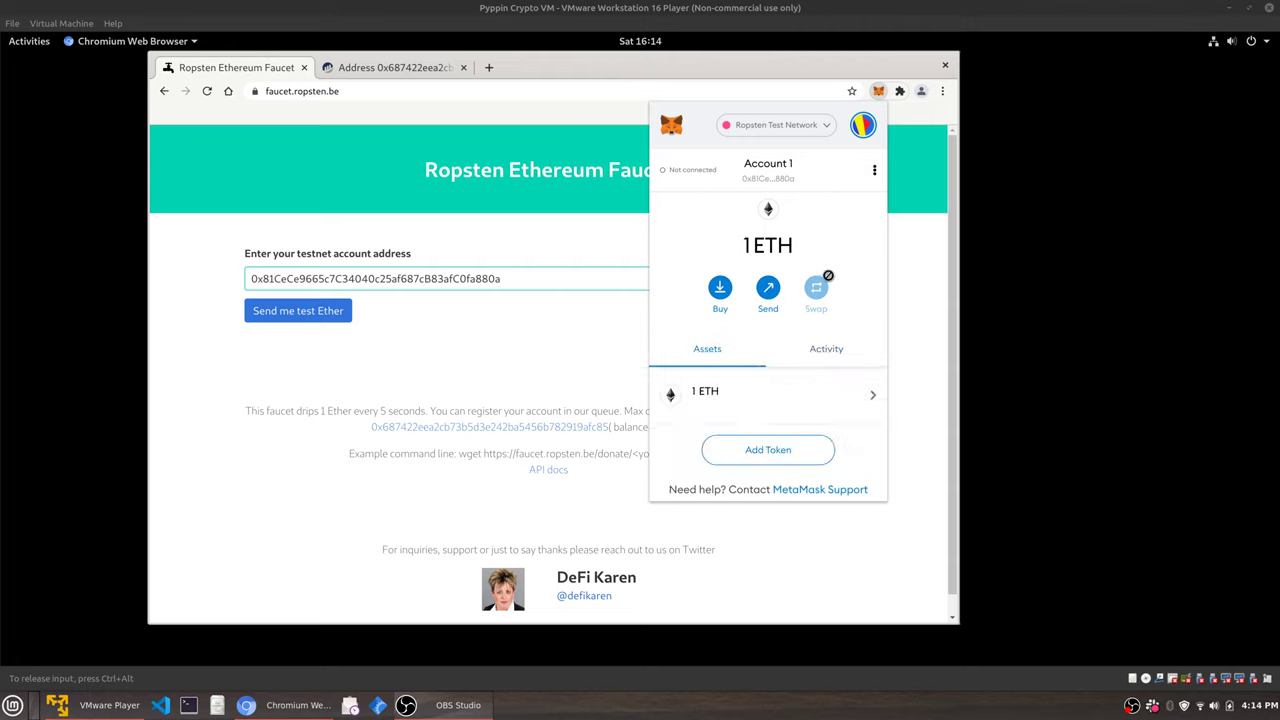
left_click(768, 290)
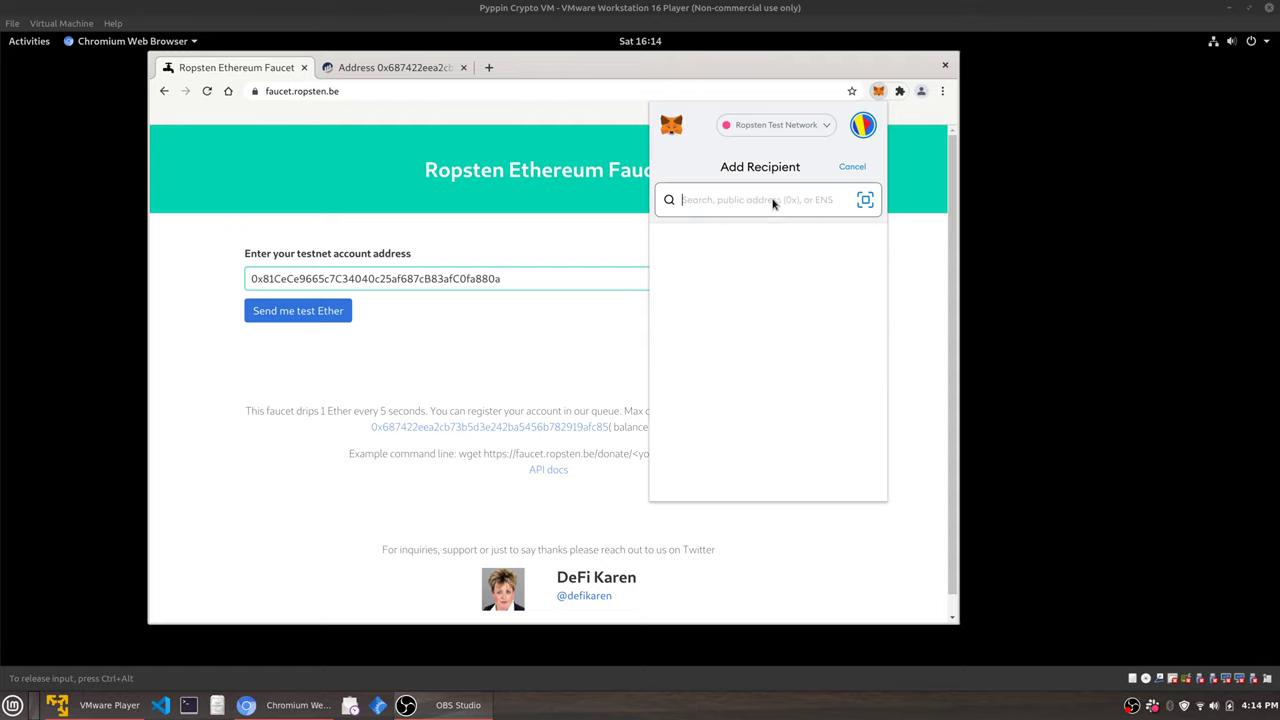
left_click(852, 168)
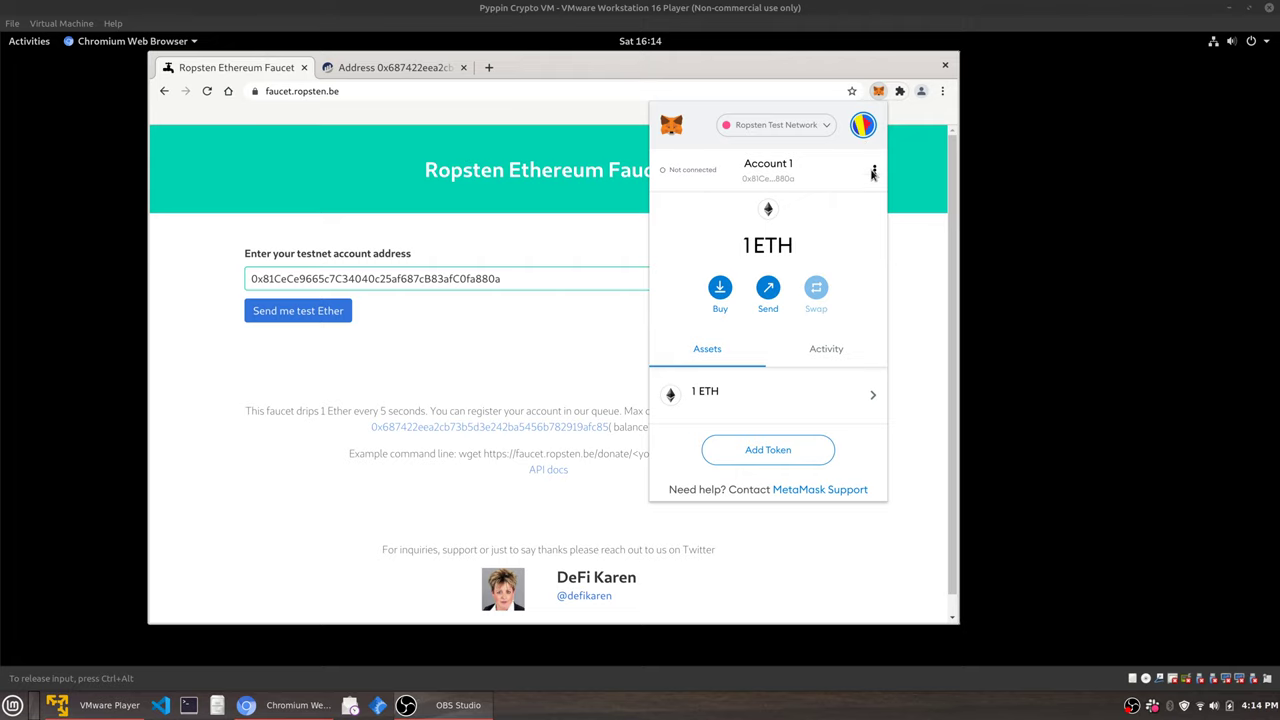
Check which sites Account 1 is connected to, then close the notice.
left_click(873, 172)
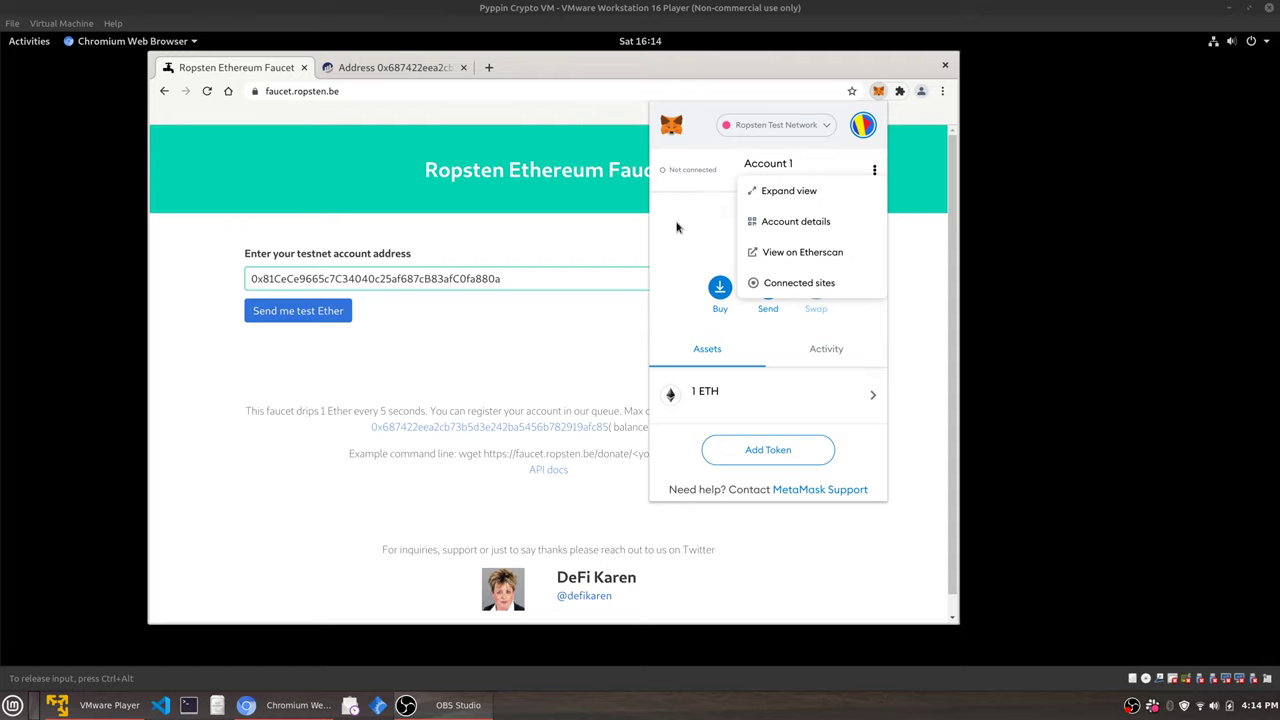
left_click(775, 284)
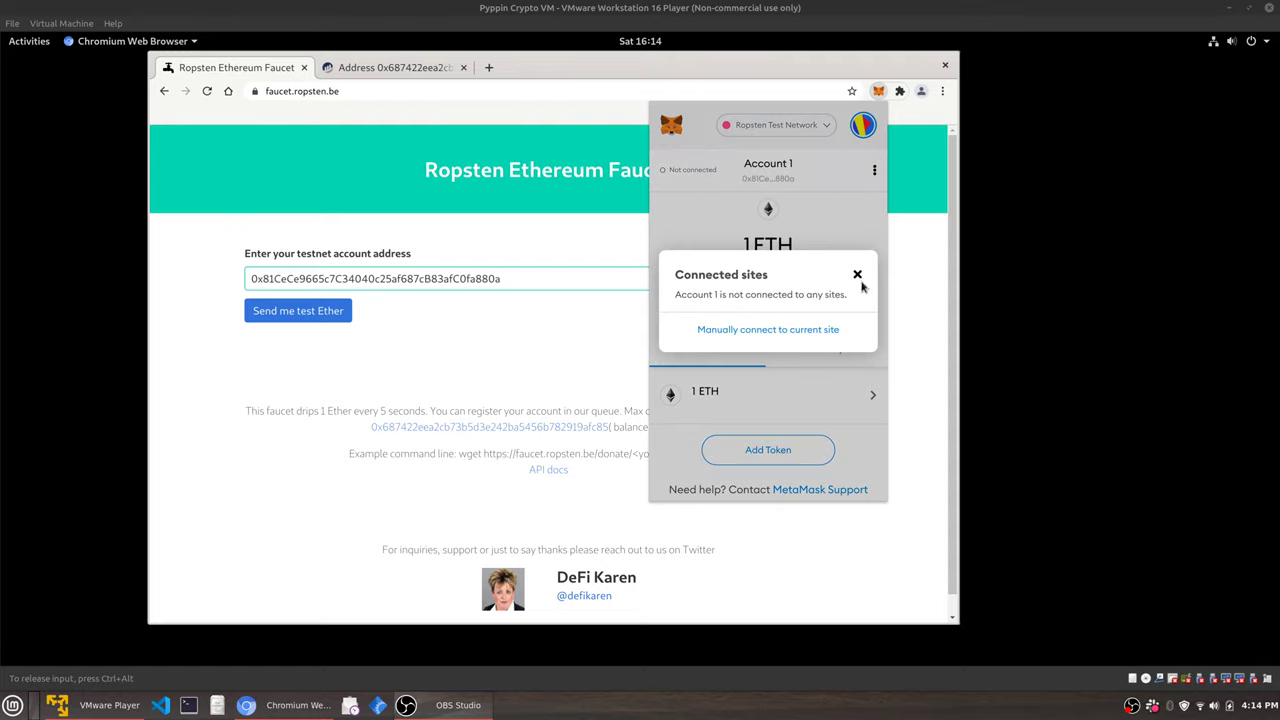
left_click(857, 275)
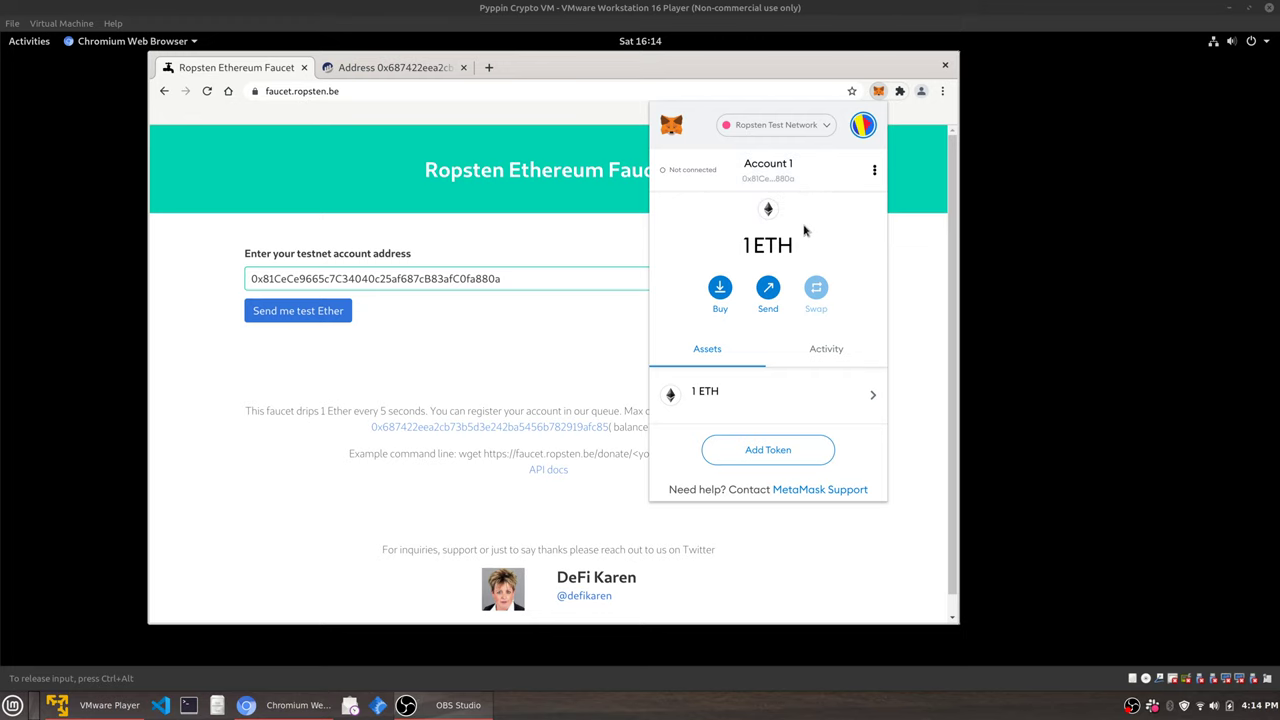
Switch between Ethereum Mainnet, Goerli and back to Ropsten Test Network.
left_click(793, 128)
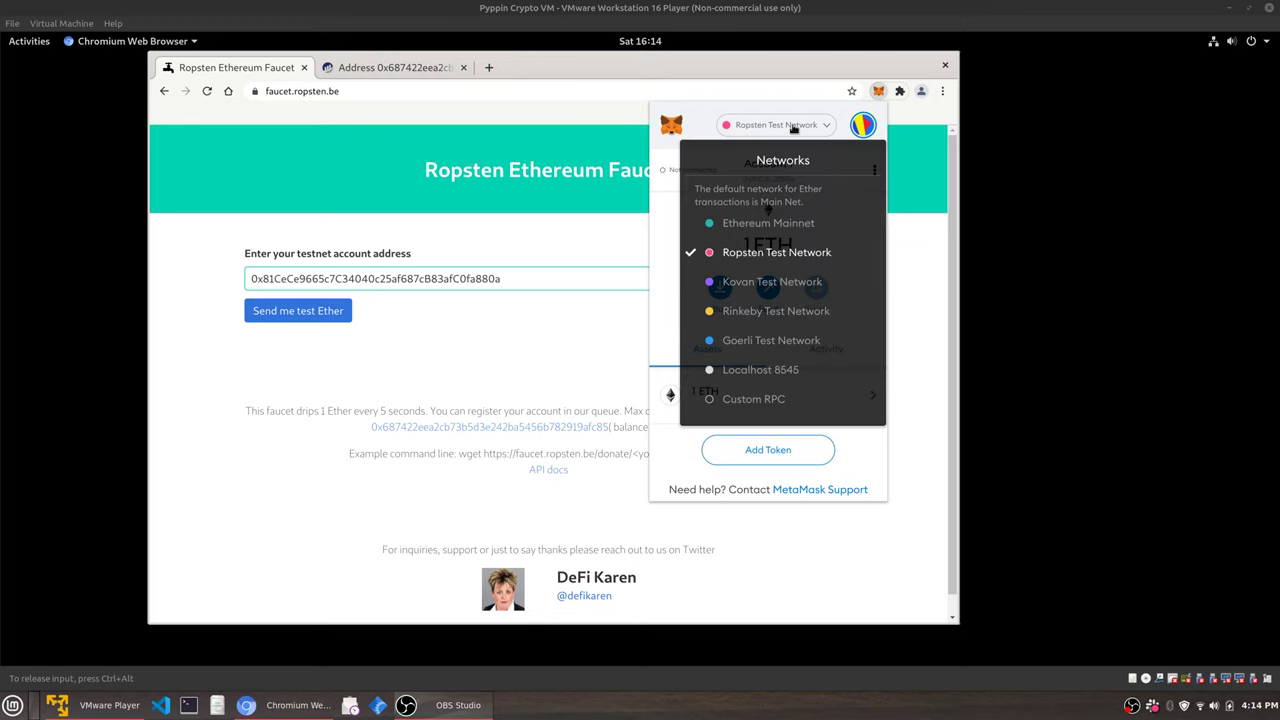
left_click(785, 223)
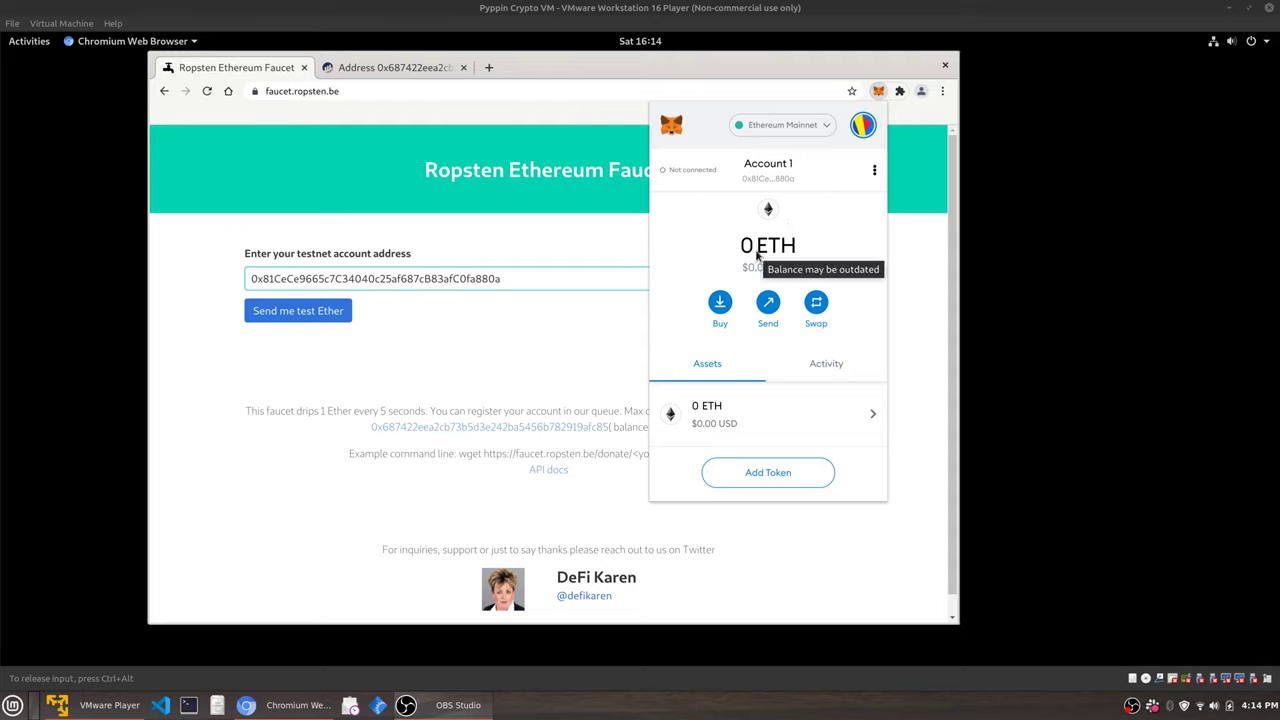
left_click(783, 127)
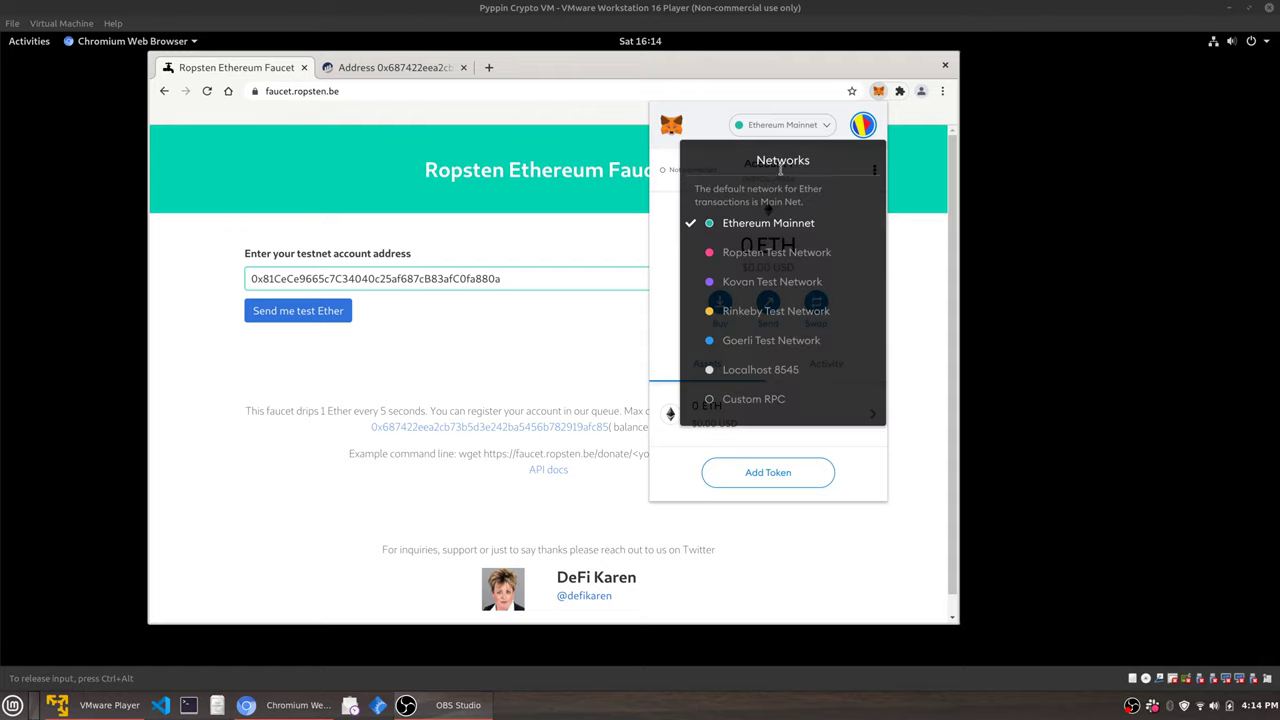
left_click(780, 275)
left_click(776, 130)
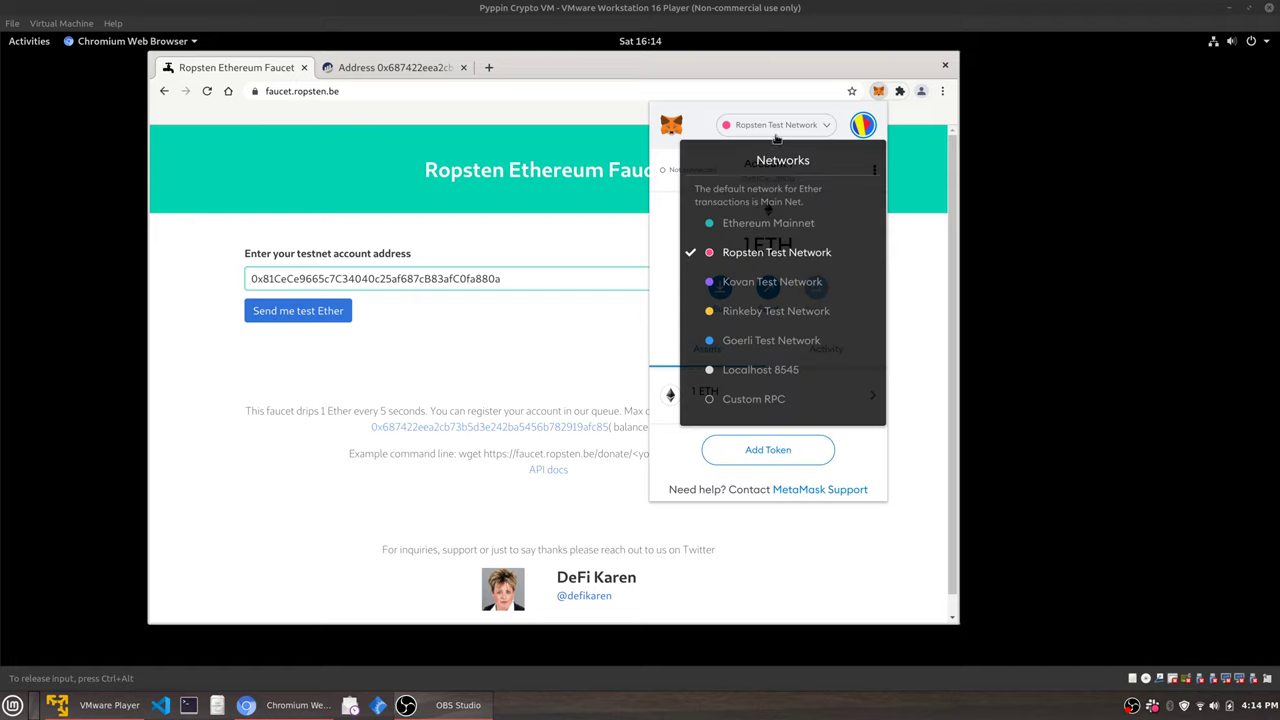
left_click(777, 130)
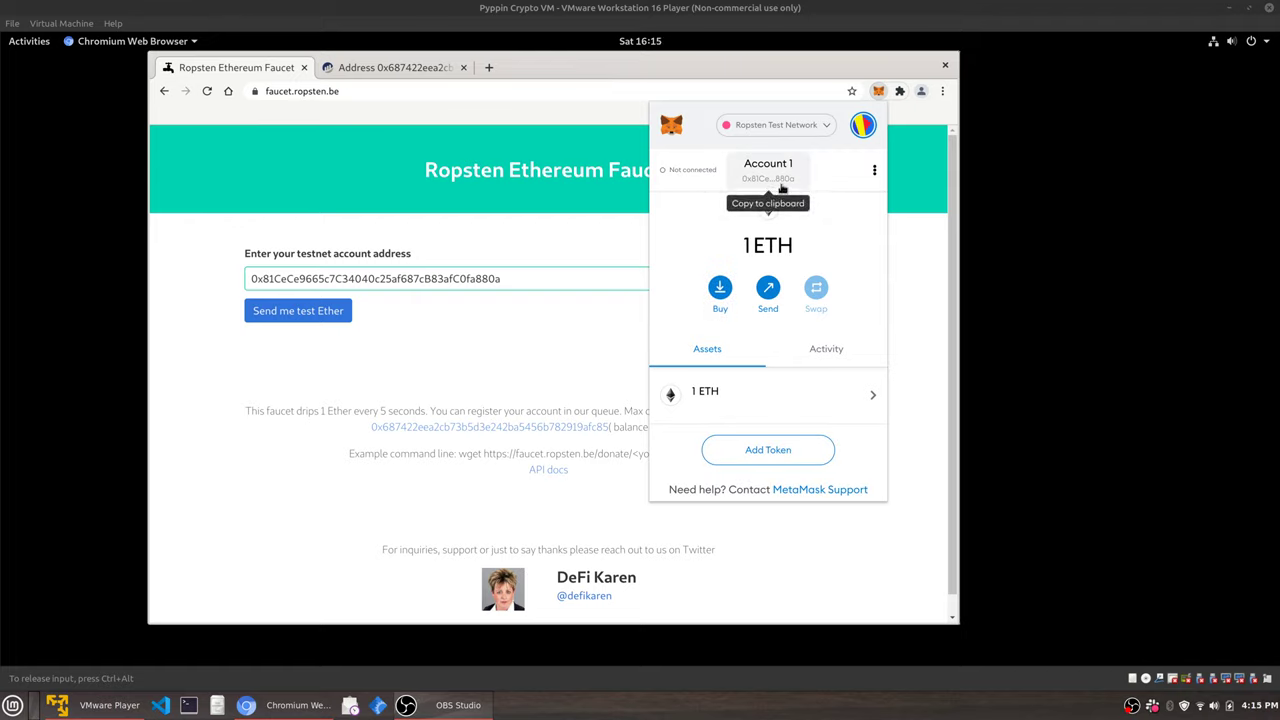
left_click(790, 132)
left_click(789, 226)
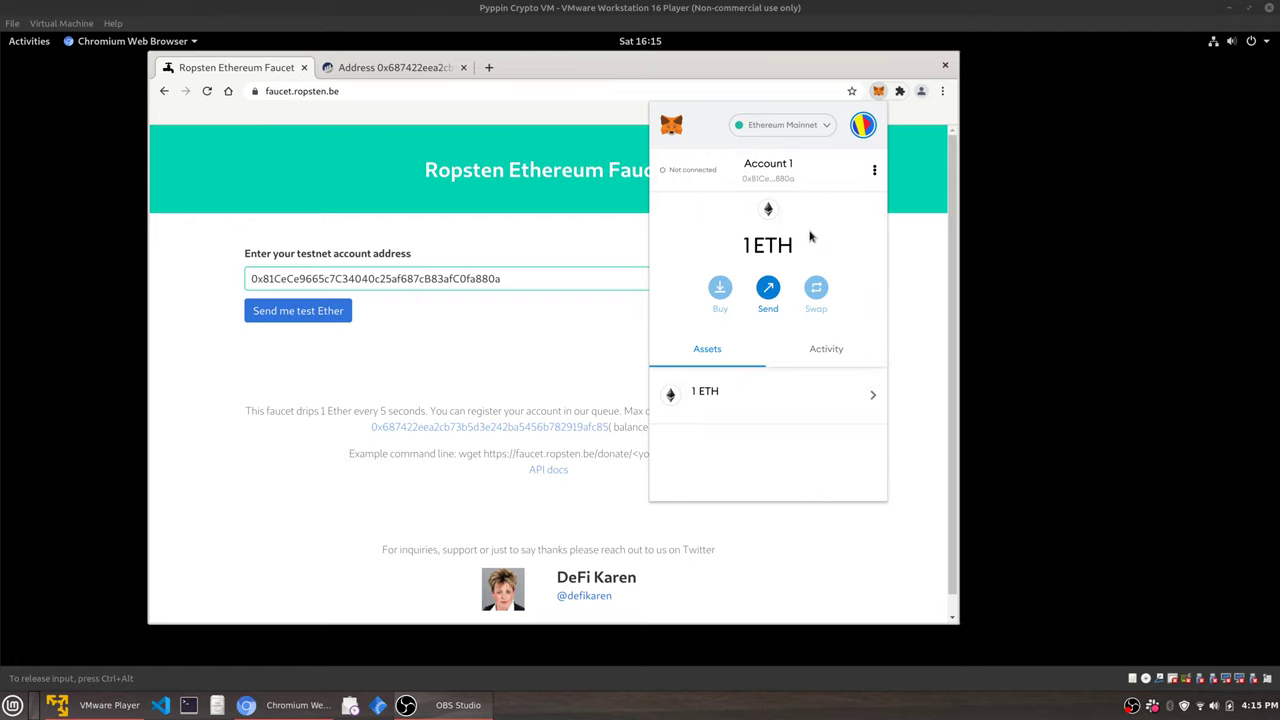
left_click(795, 130)
left_click(790, 342)
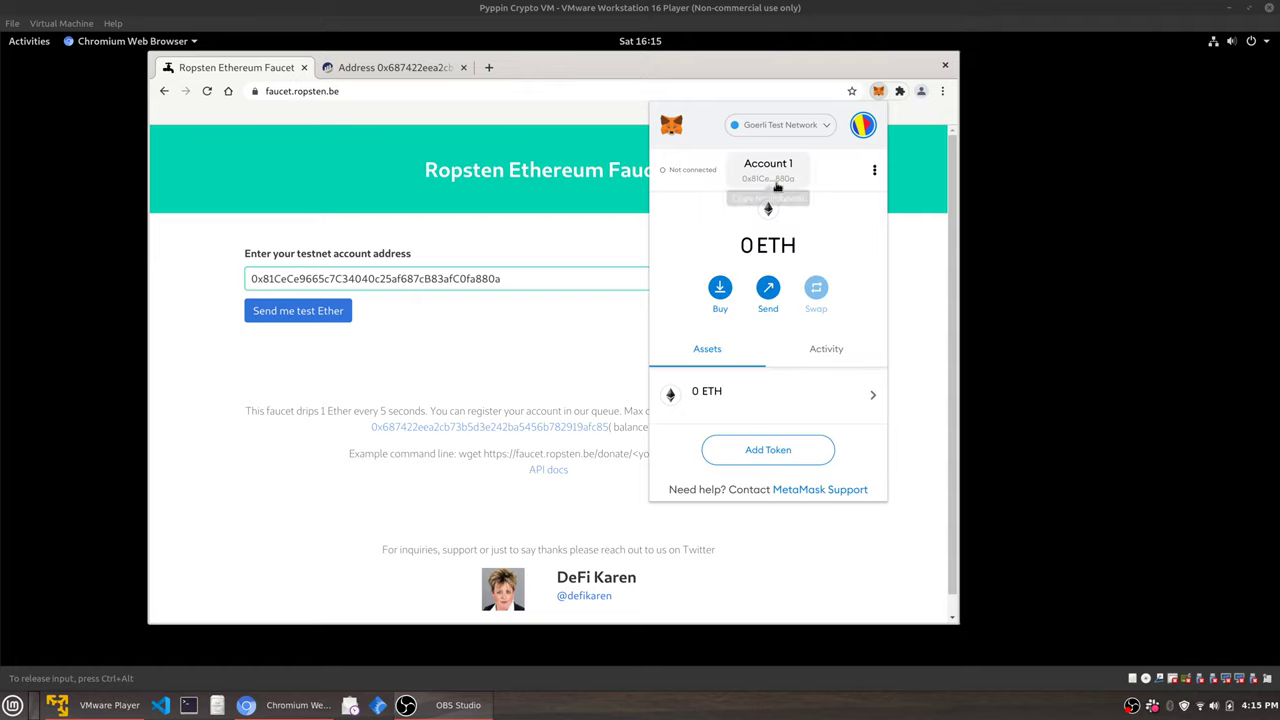
left_click(788, 128)
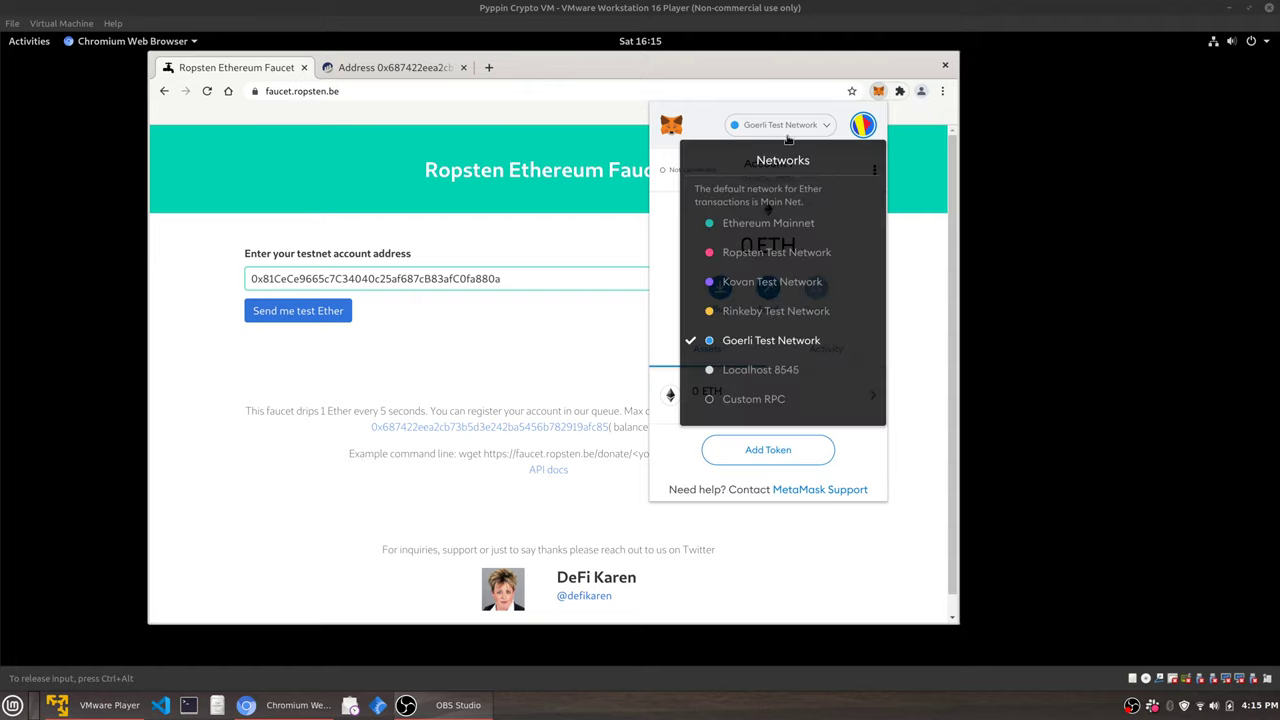
left_click(776, 252)
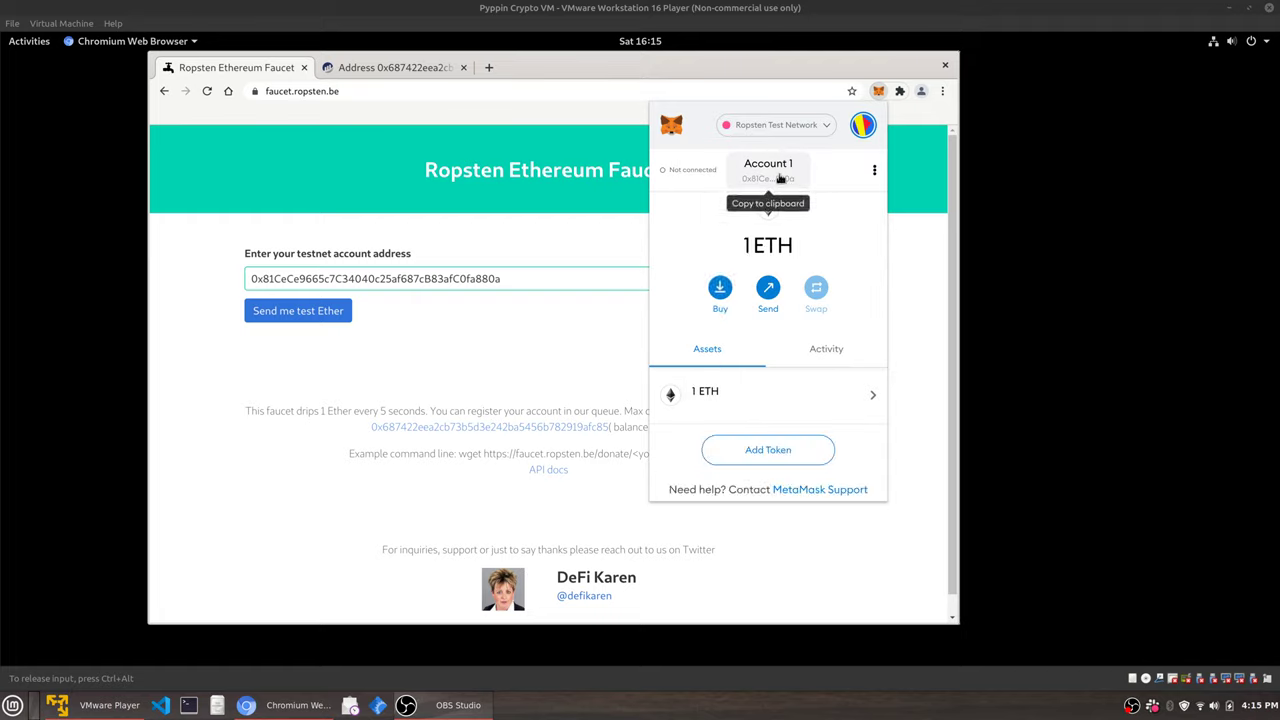
Try Rinkeby, Goerli and Ethereum Mainnet, settling on Ropsten Test Network with 1 ETH.
left_click(770, 127)
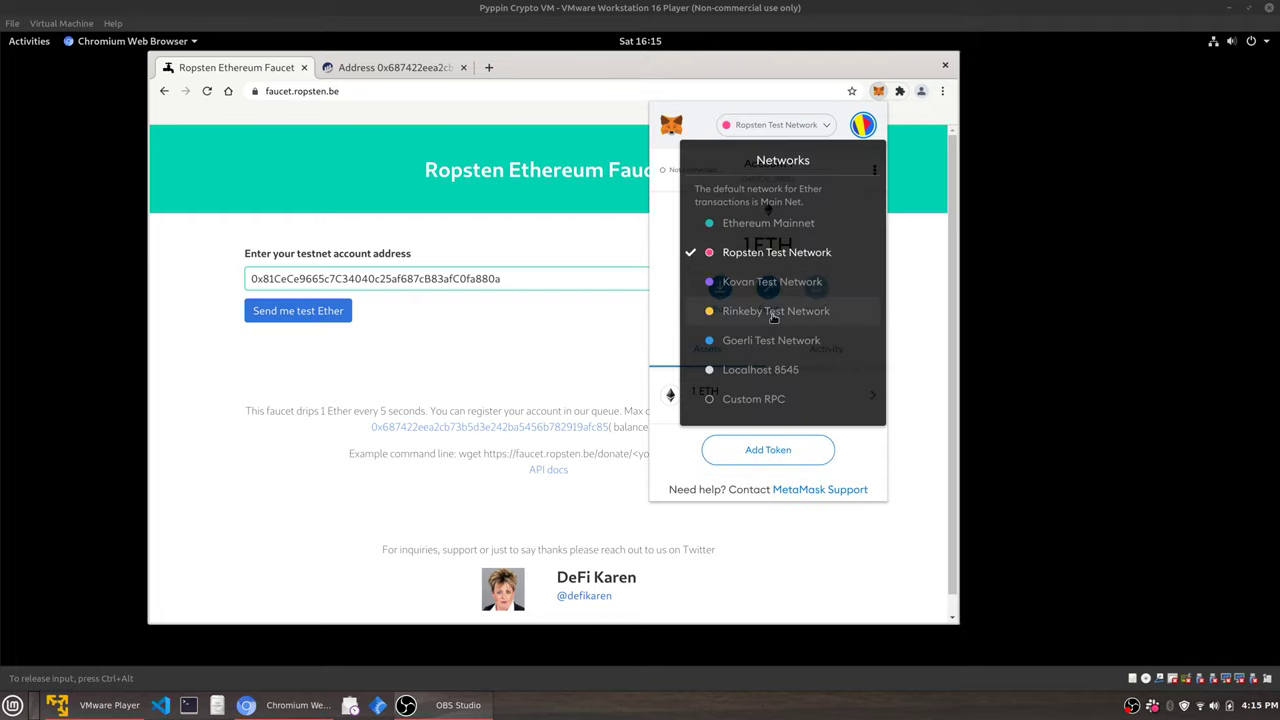
left_click(740, 311)
left_click(773, 130)
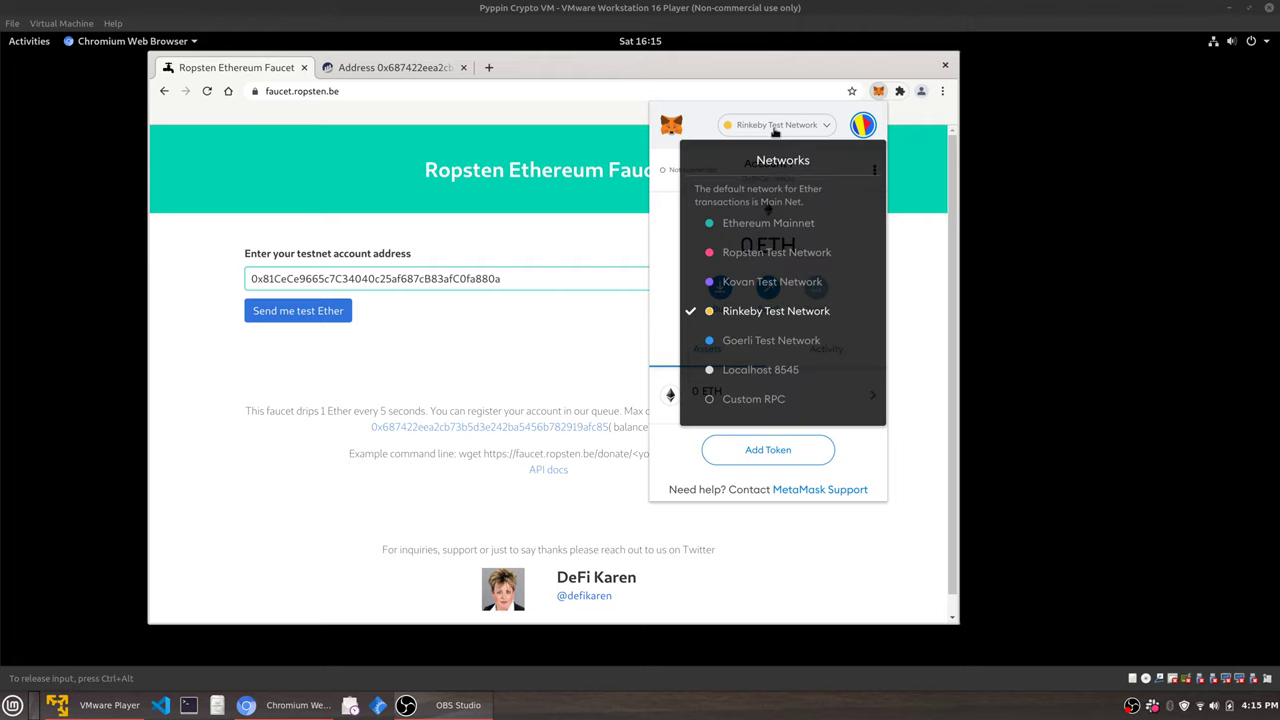
left_click(758, 338)
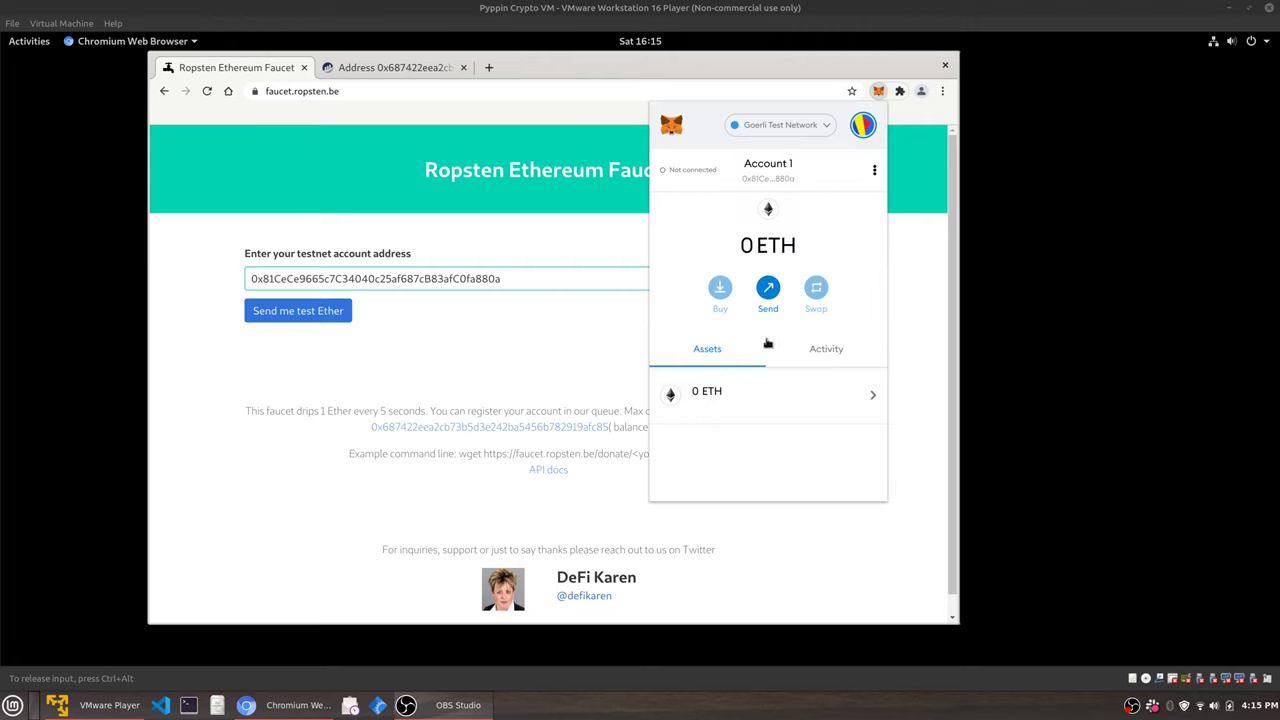
left_click(776, 126)
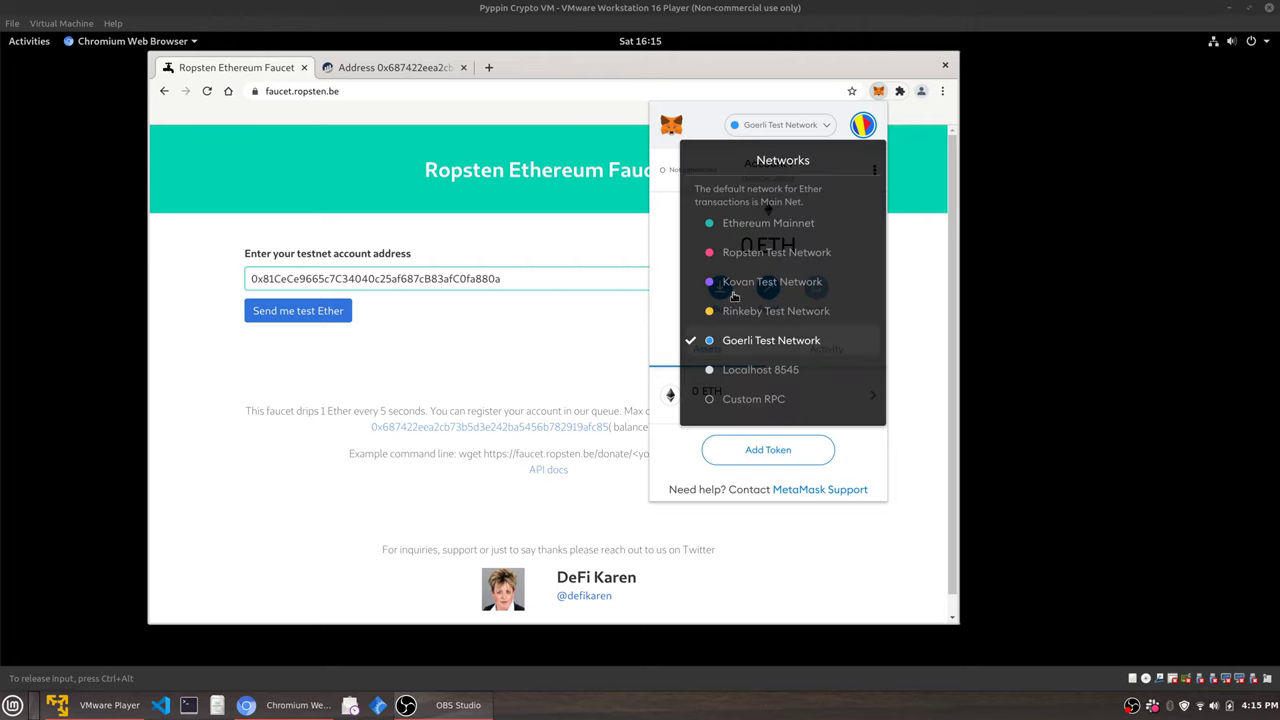
left_click(757, 118)
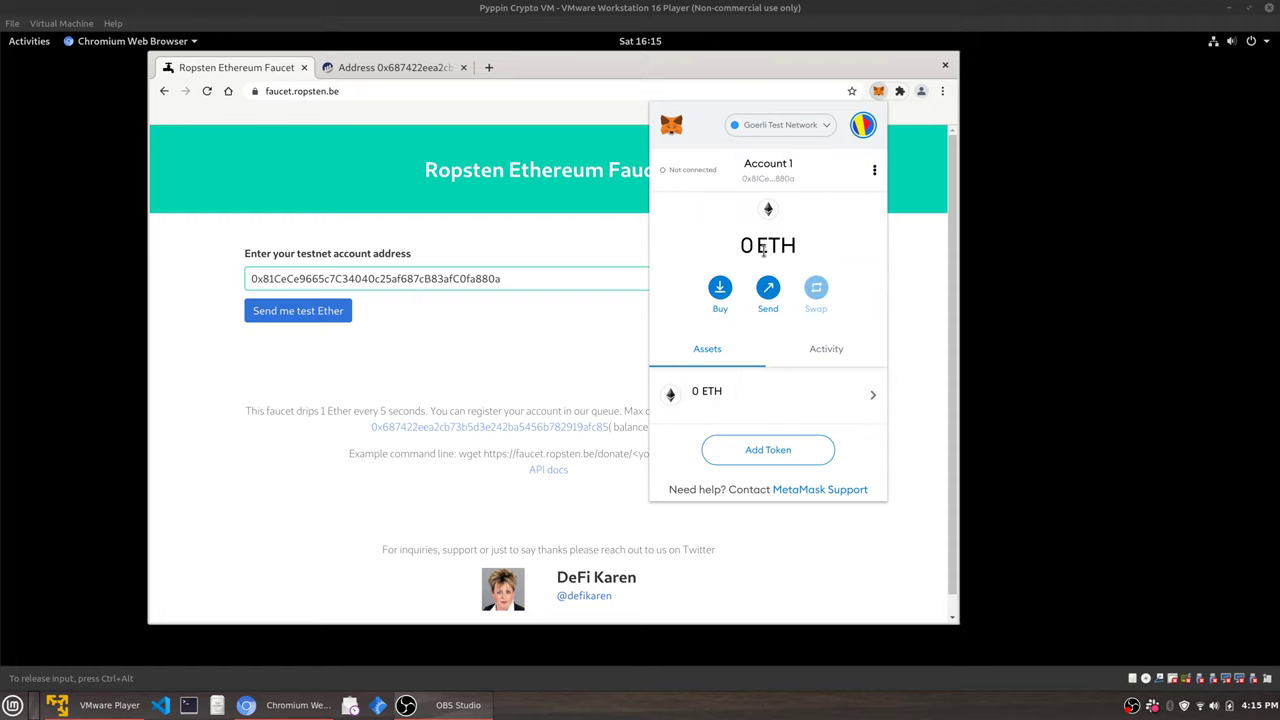
left_click(787, 131)
left_click(768, 258)
left_click(776, 130)
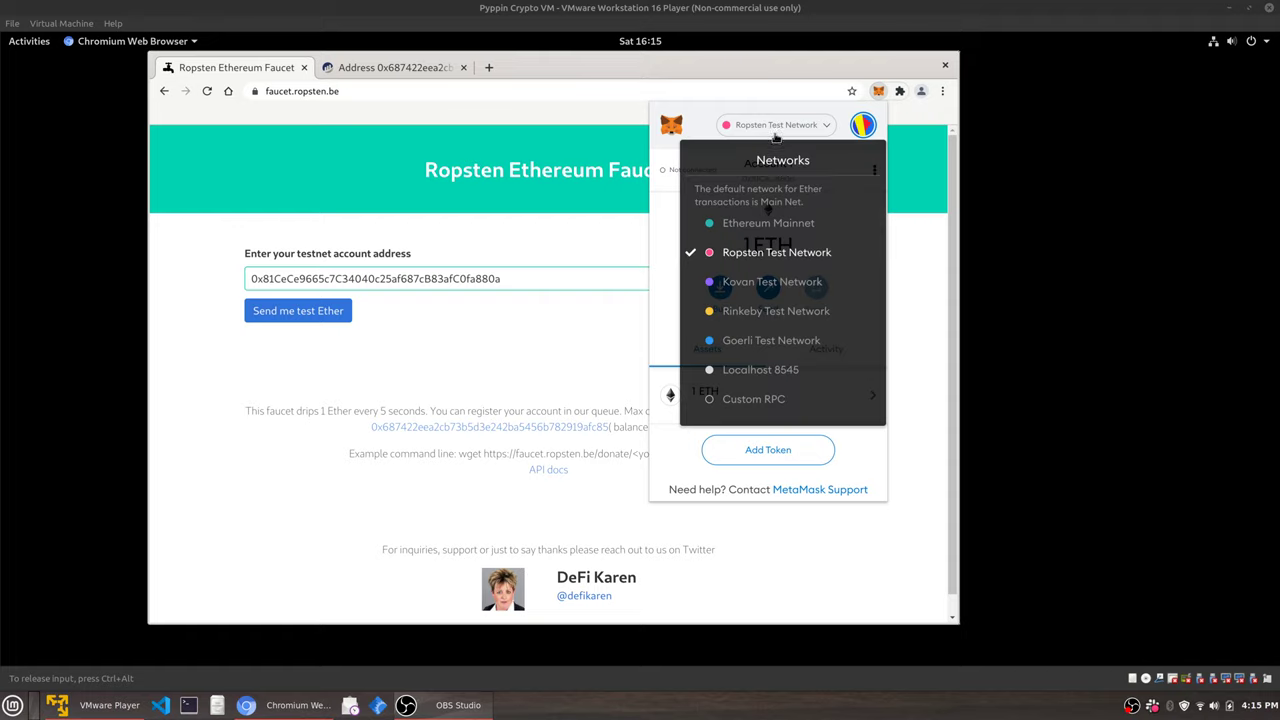
left_click(765, 225)
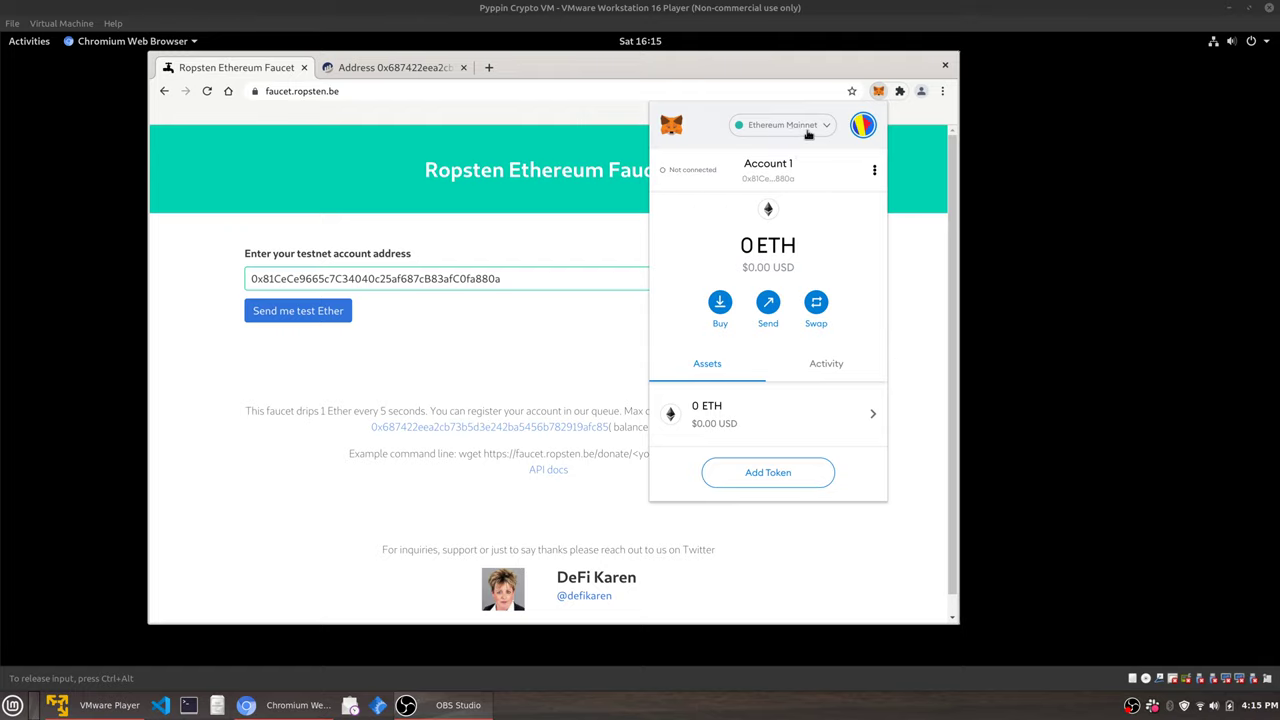
left_click(806, 130)
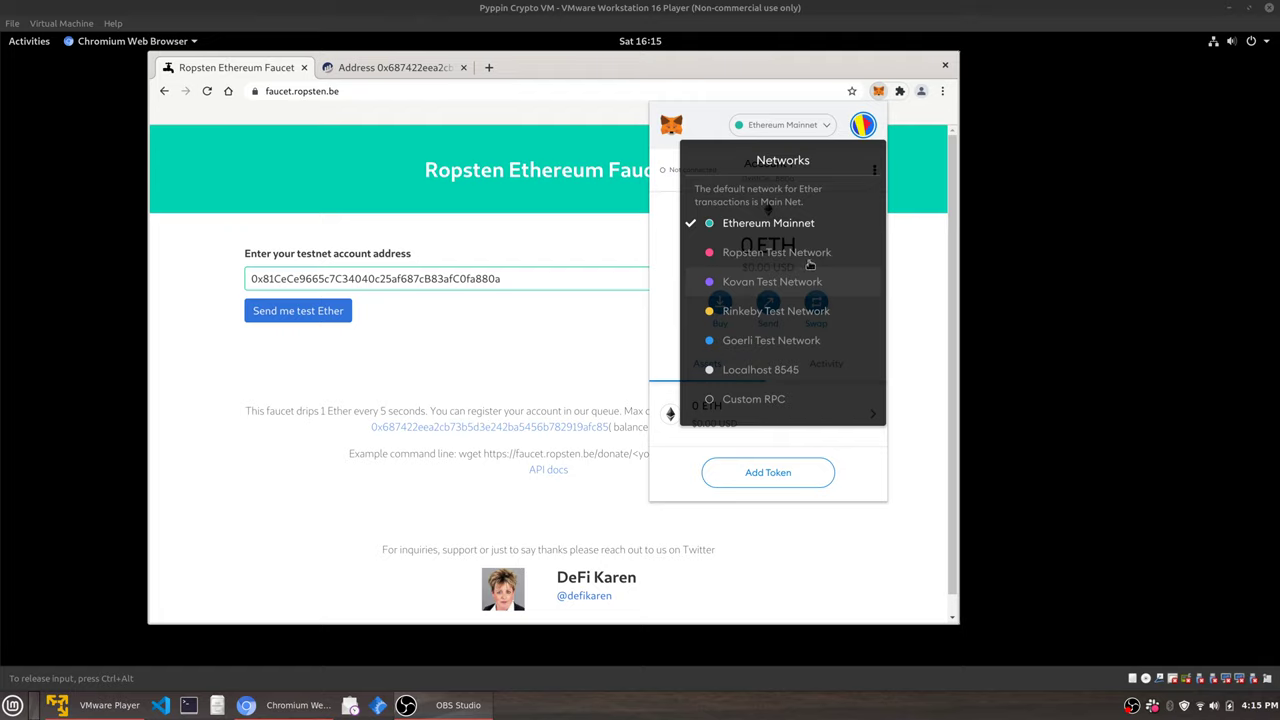
left_click(810, 254)
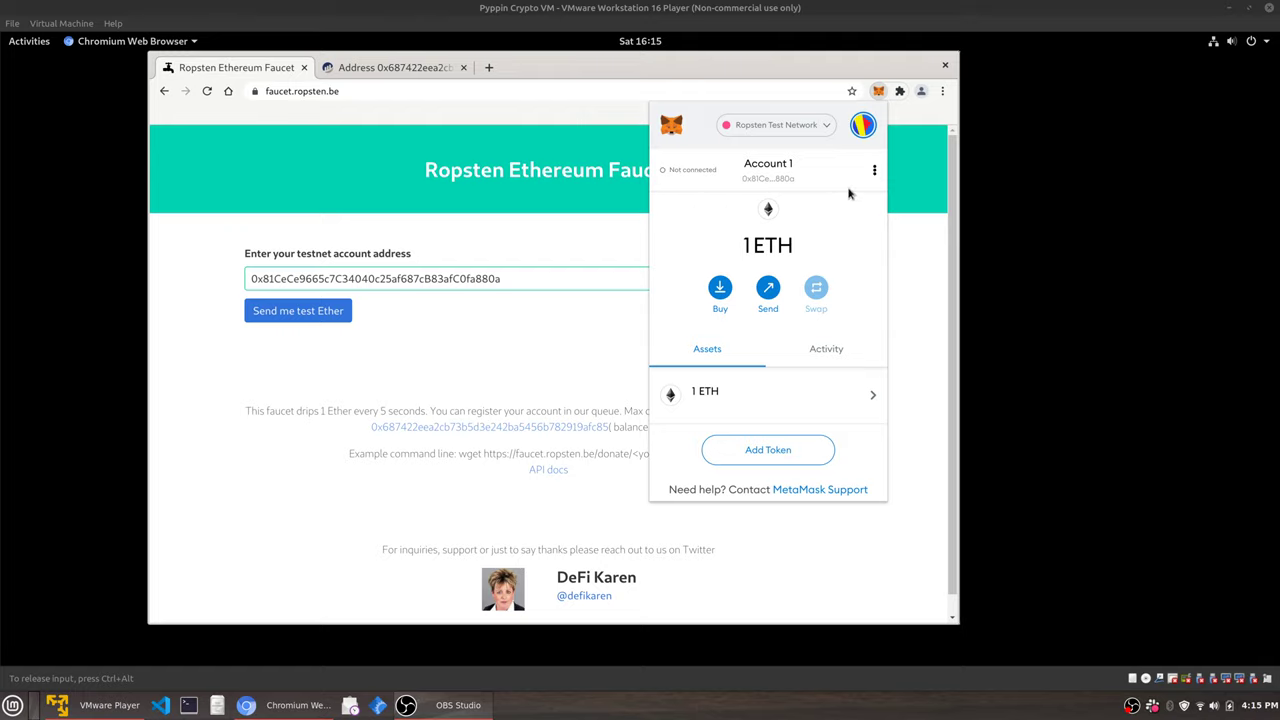
left_click(813, 128)
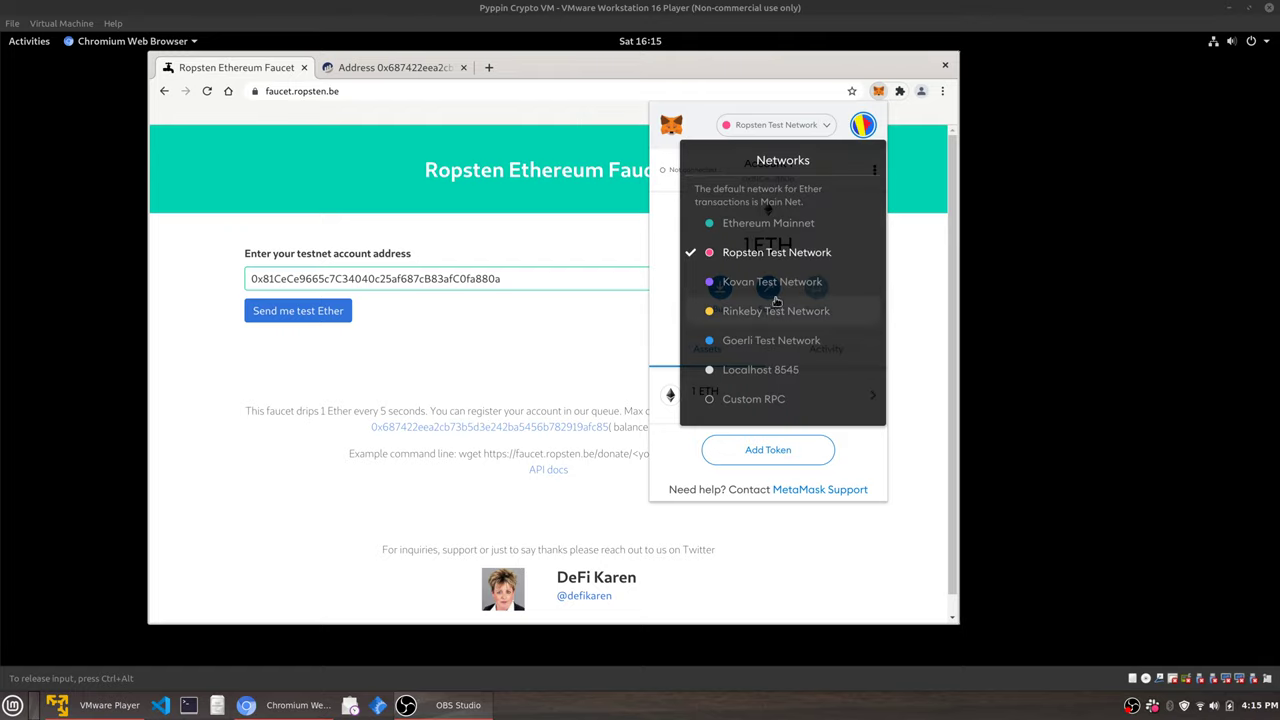
left_click(668, 281)
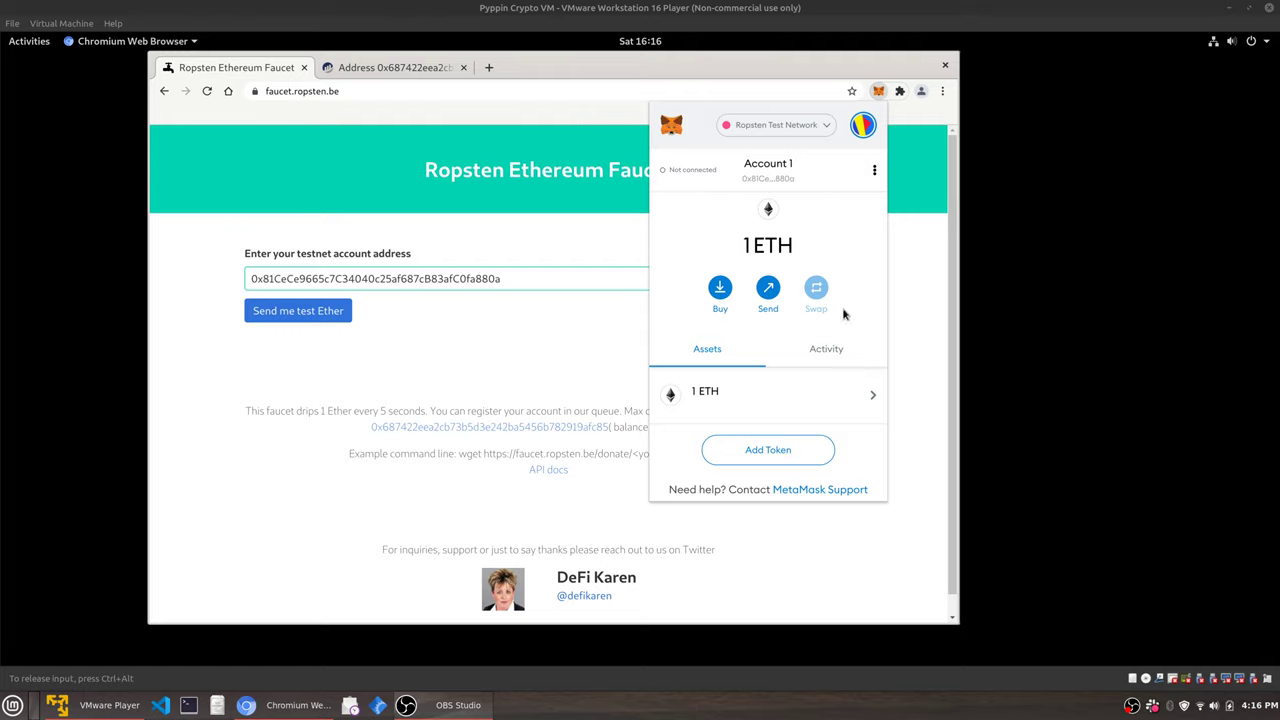
Open the Connect Hardware Wallet page from the accounts menu and scroll through it.
left_click(863, 127)
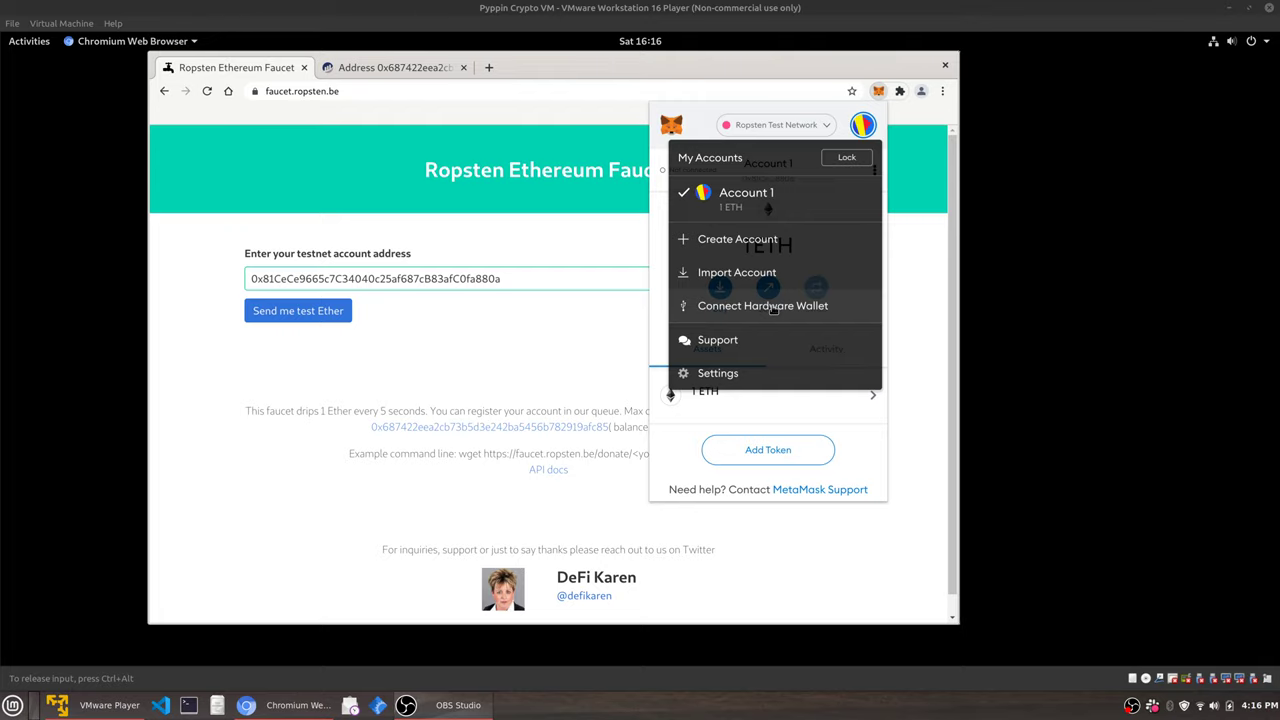
left_click(773, 310)
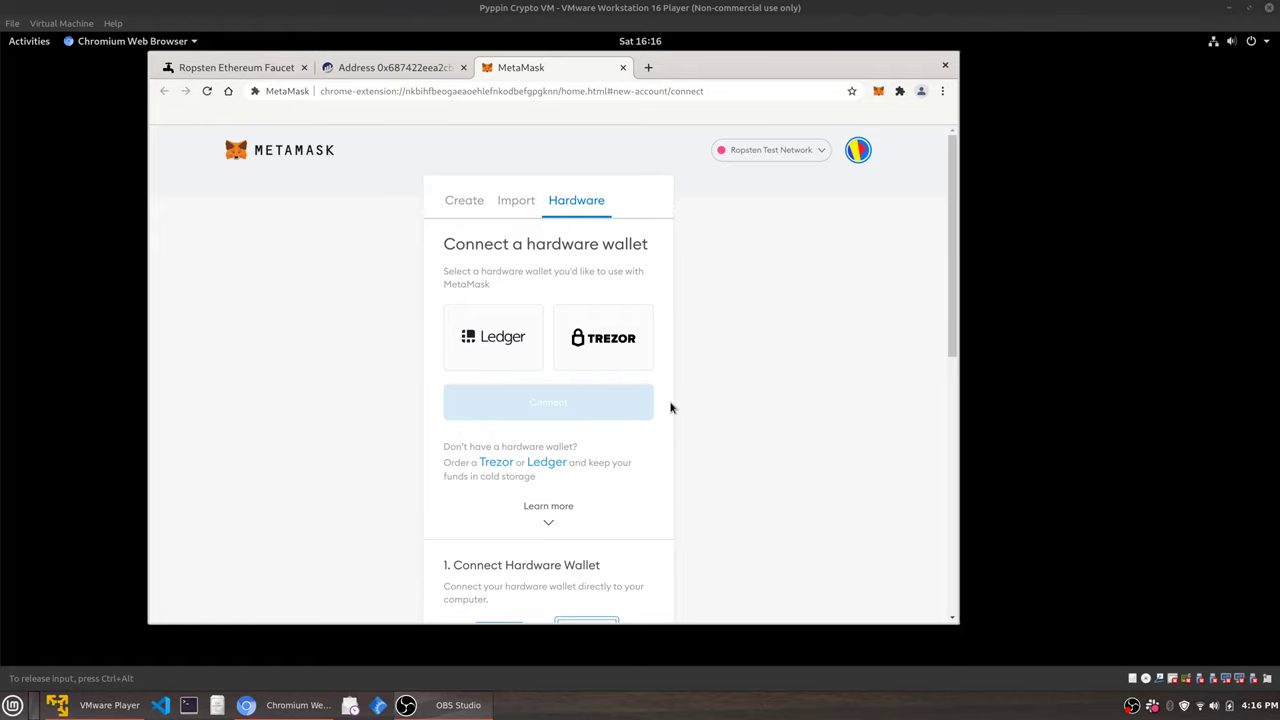
scroll(668, 408, "down", 2)
scroll(580, 378, "down", 5)
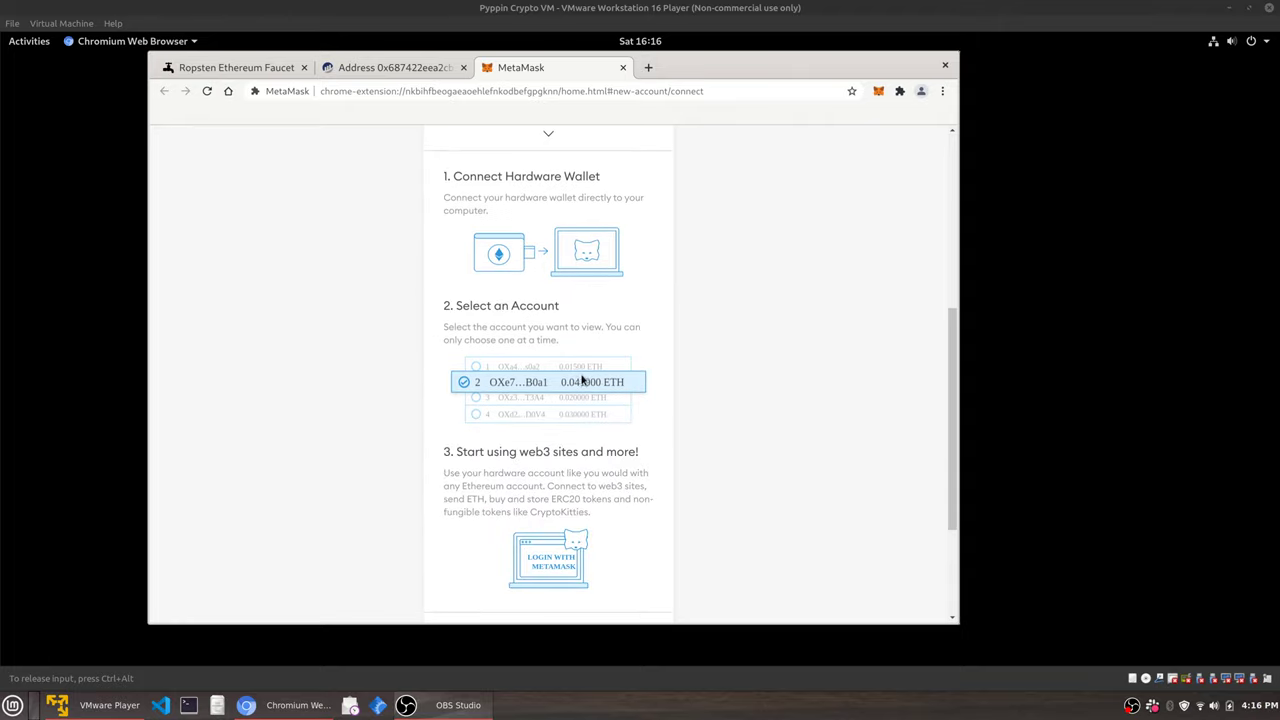
scroll(615, 390, "down", 4)
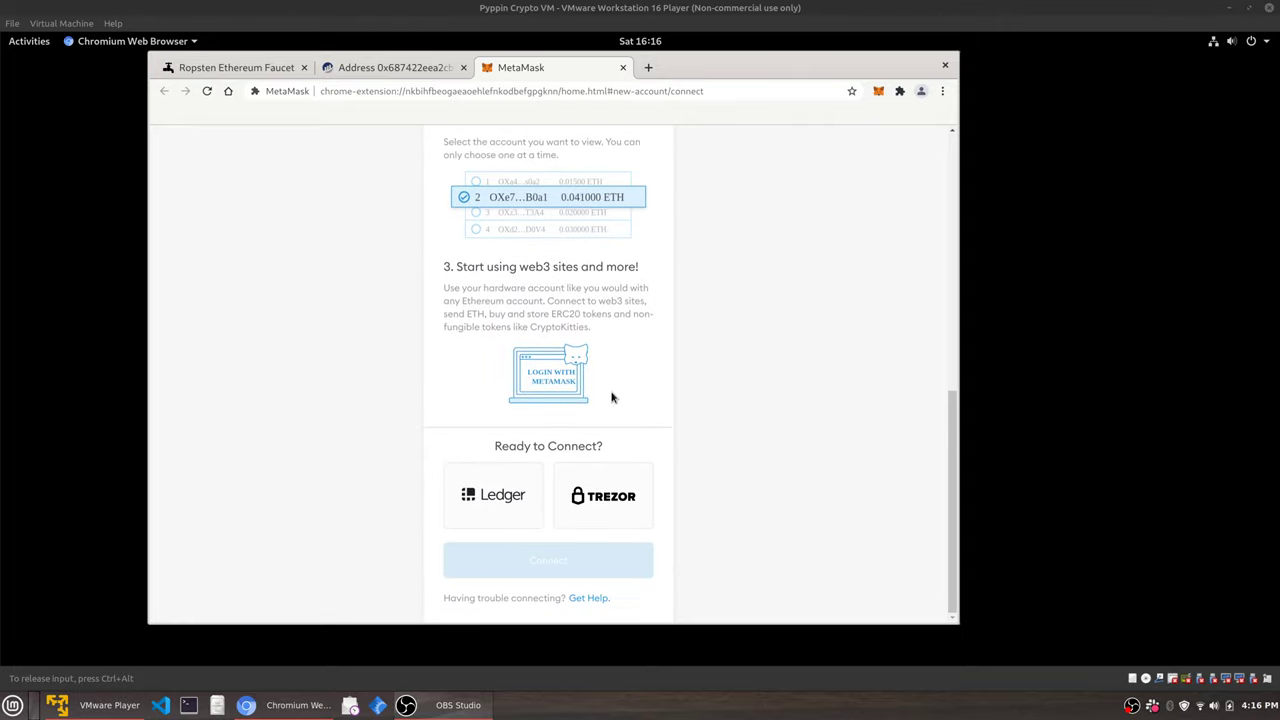
Switch to the Import tab to import an account by private key.
scroll(612, 397, "up", 6)
scroll(610, 392, "up", 5)
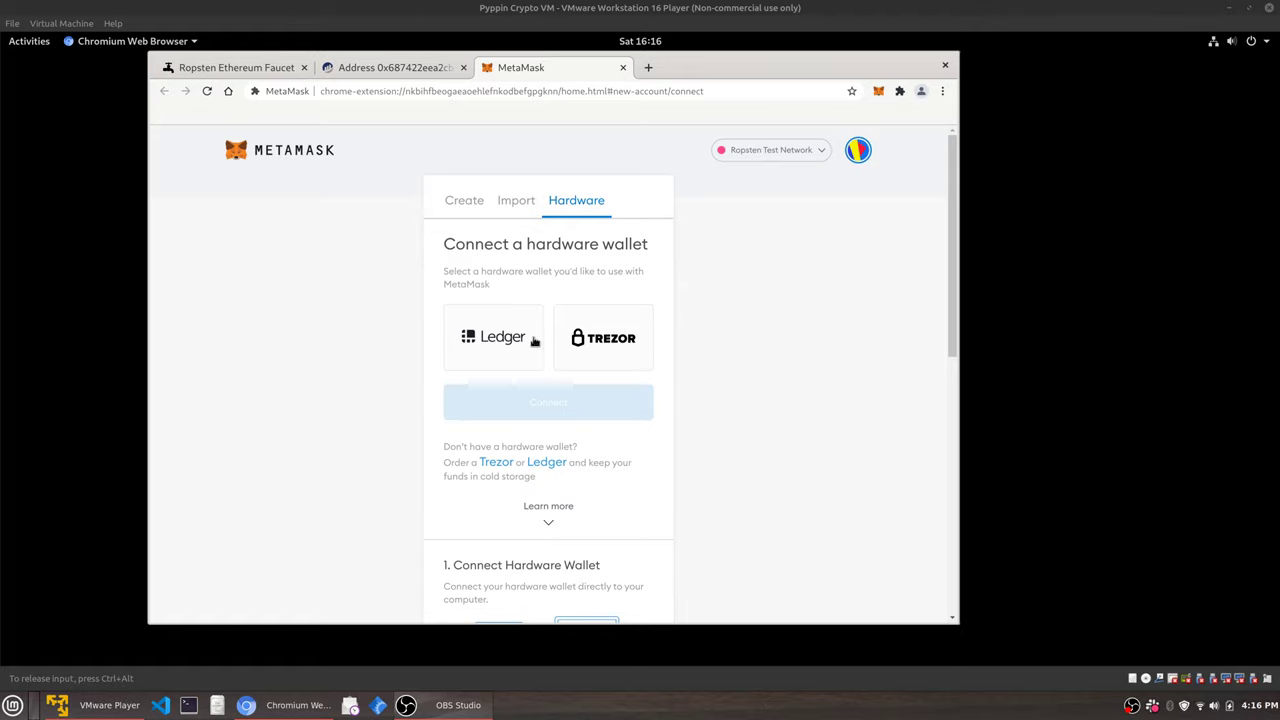
left_click(508, 212)
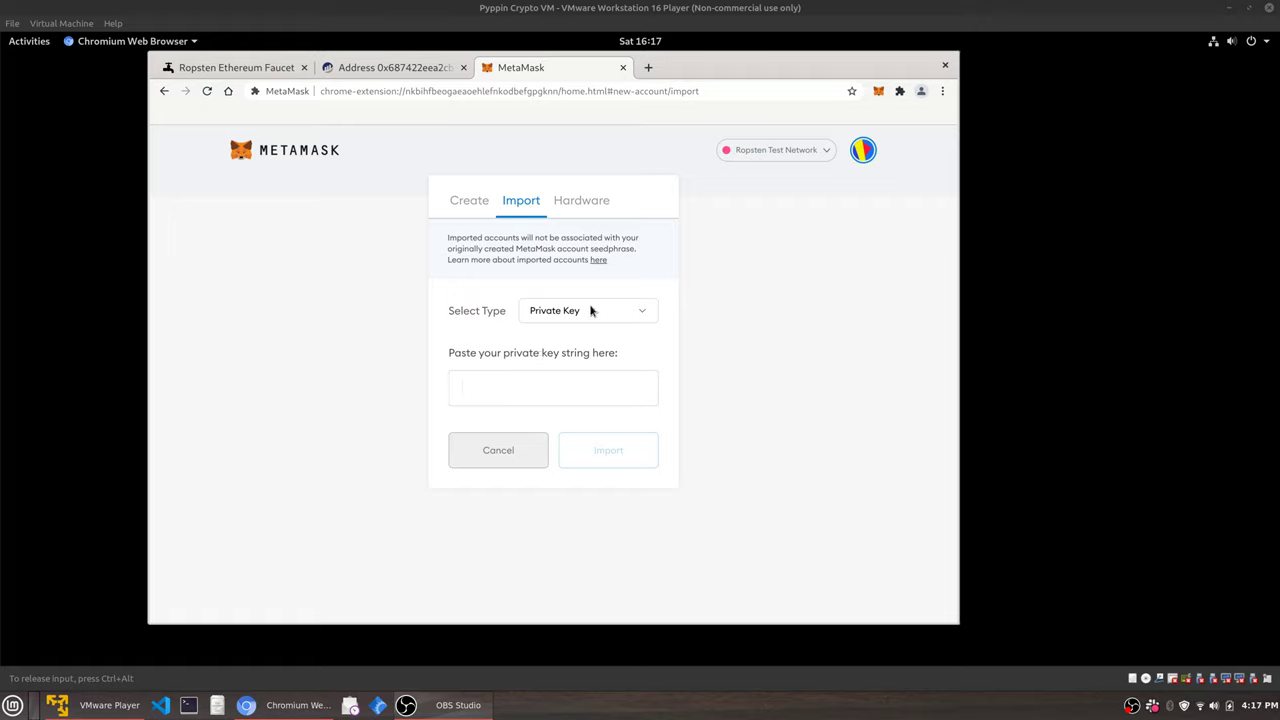
Cancel a new account, then open the 1 ETH Receive transaction from Activity on Ropsten Etherscan.
left_click(465, 205)
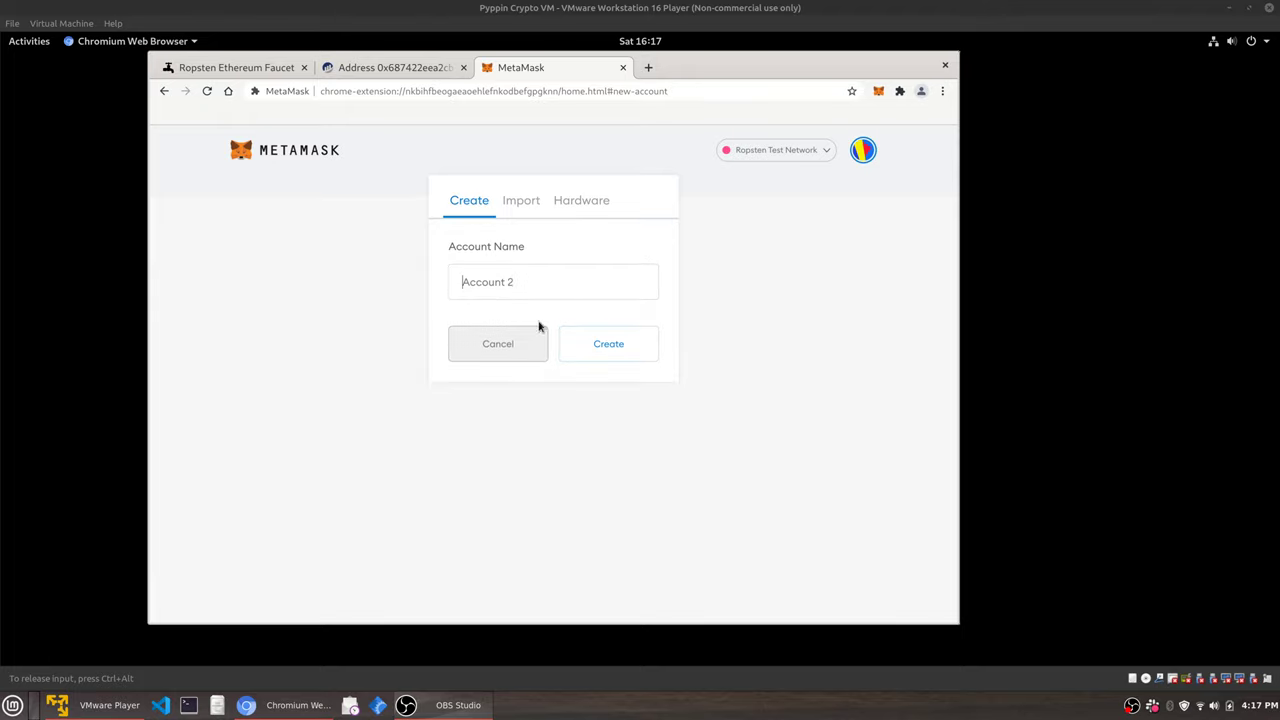
left_click(520, 358)
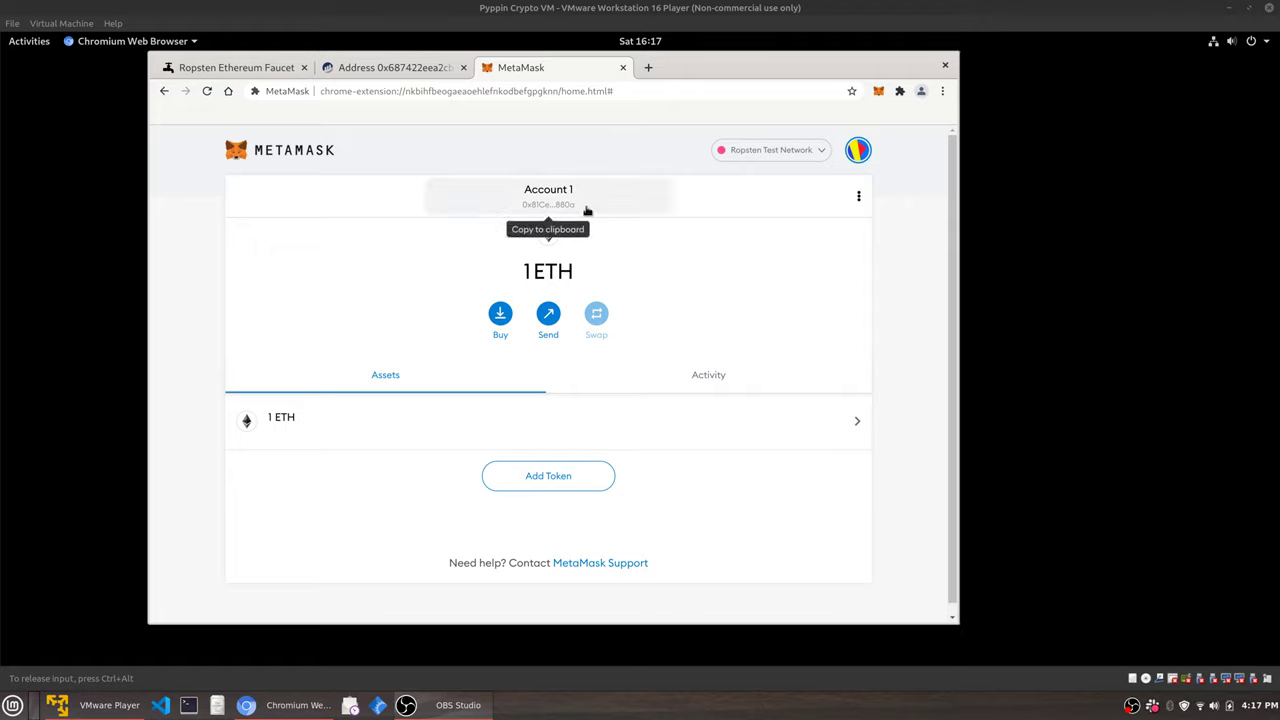
left_click(699, 390)
left_click(587, 441)
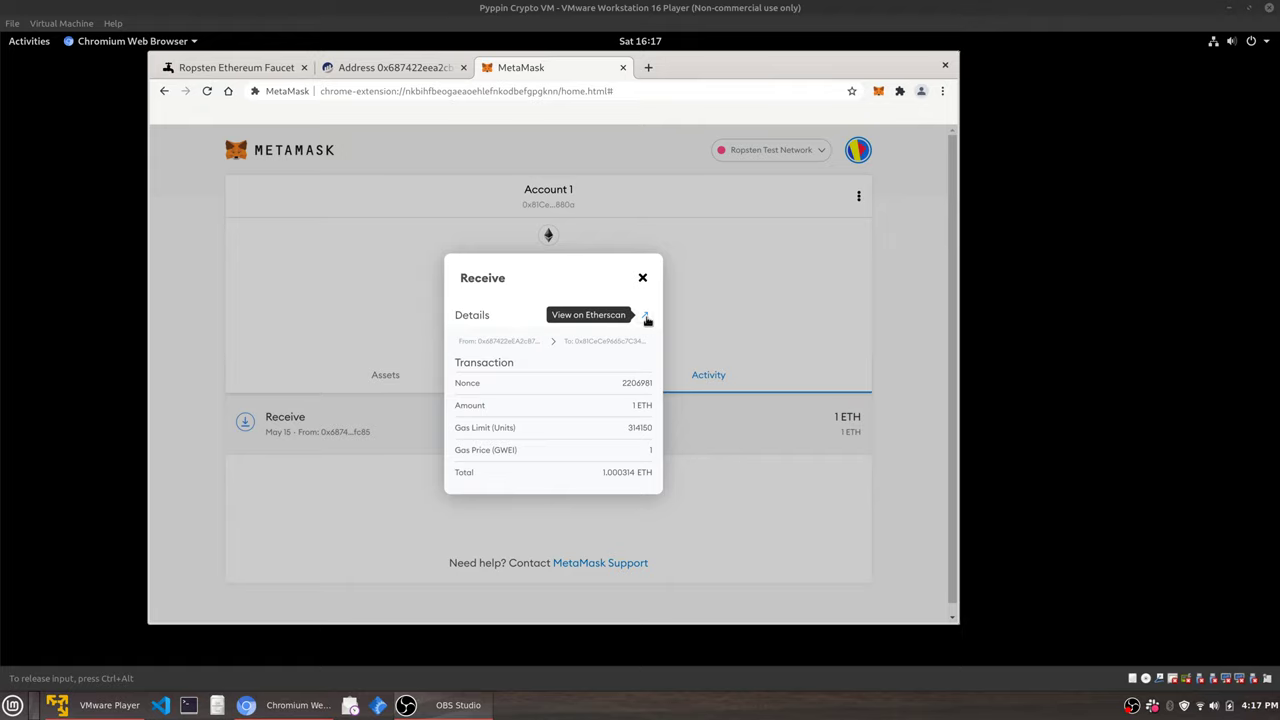
left_click(646, 318)
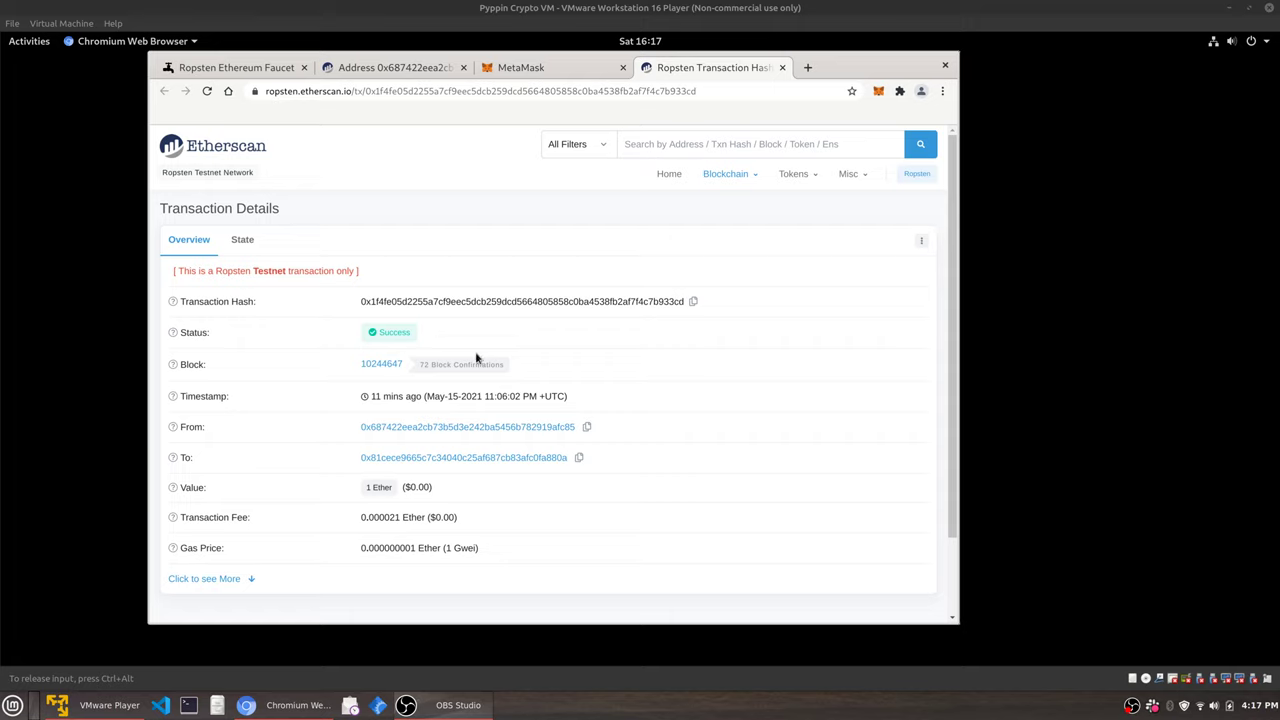
Scroll through the Etherscan transaction details, dismiss the notification, and close the Etherscan tab.
mouse_move(450, 368)
scroll(632, 380, "down", 2)
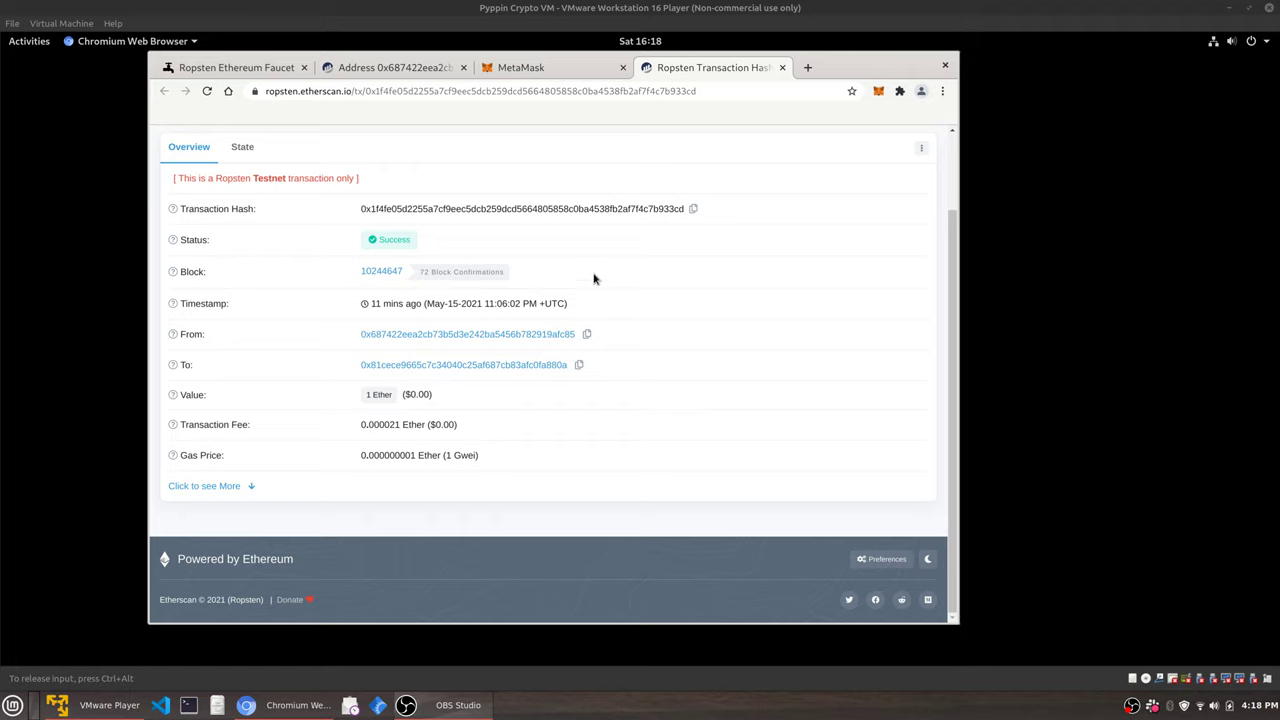
scroll(634, 303, "up", 2)
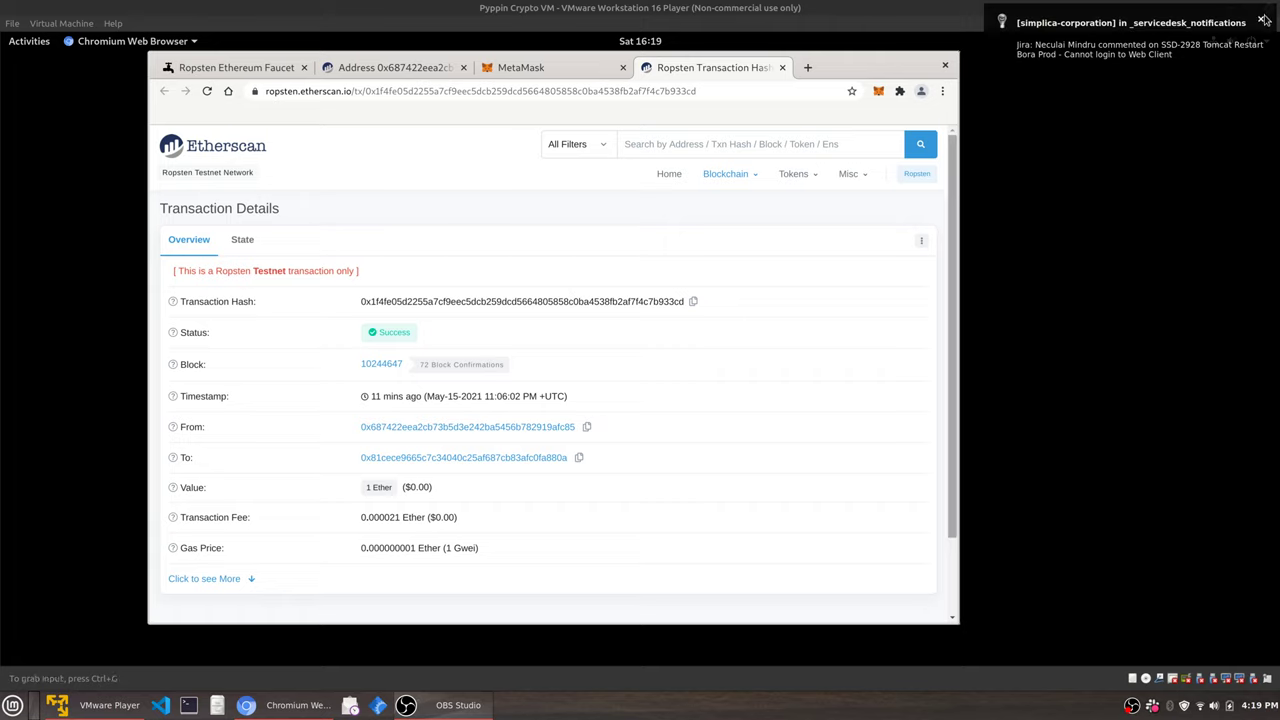
left_click(1264, 20)
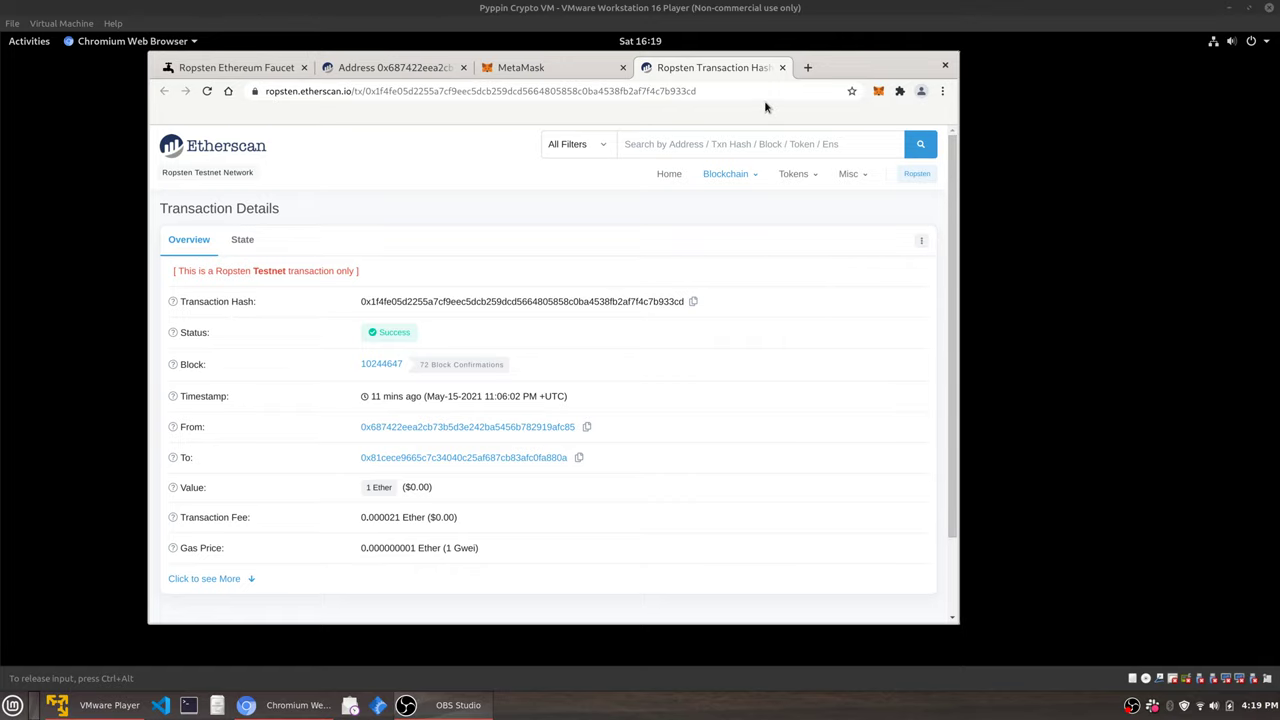
left_click(782, 67)
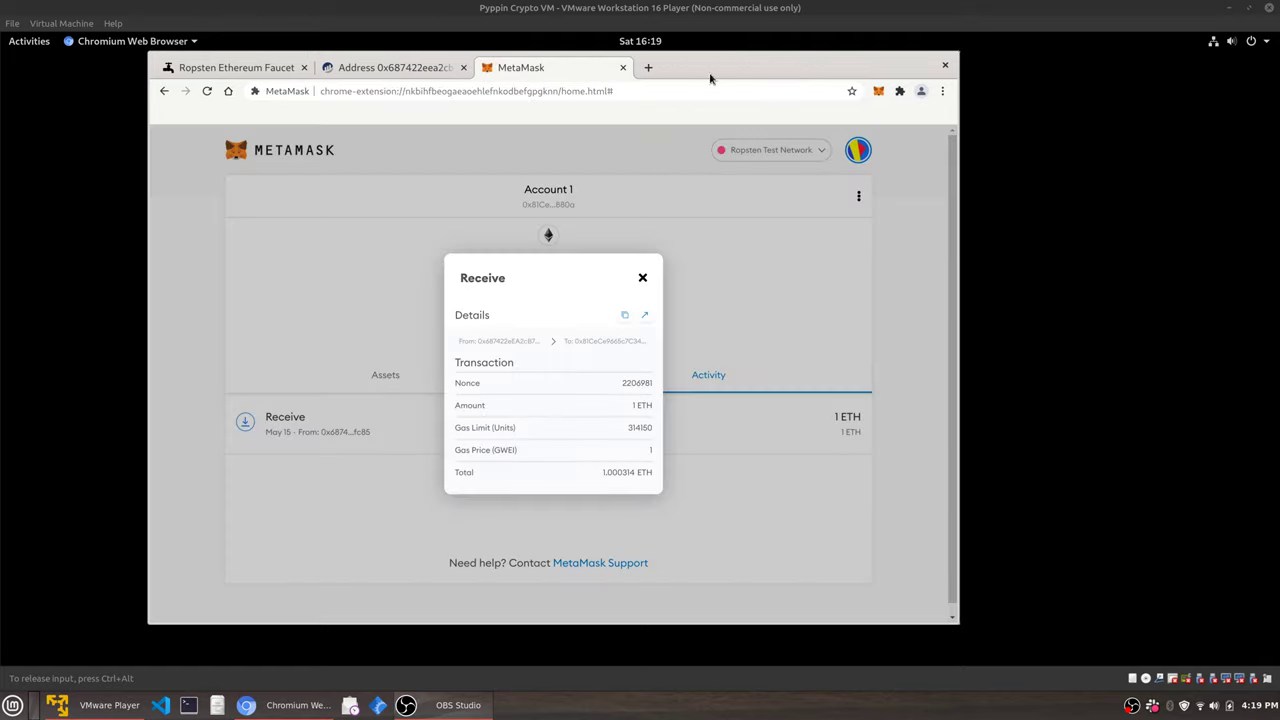
Close the transaction details and open the wallet Settings from the accounts menu.
left_click(643, 279)
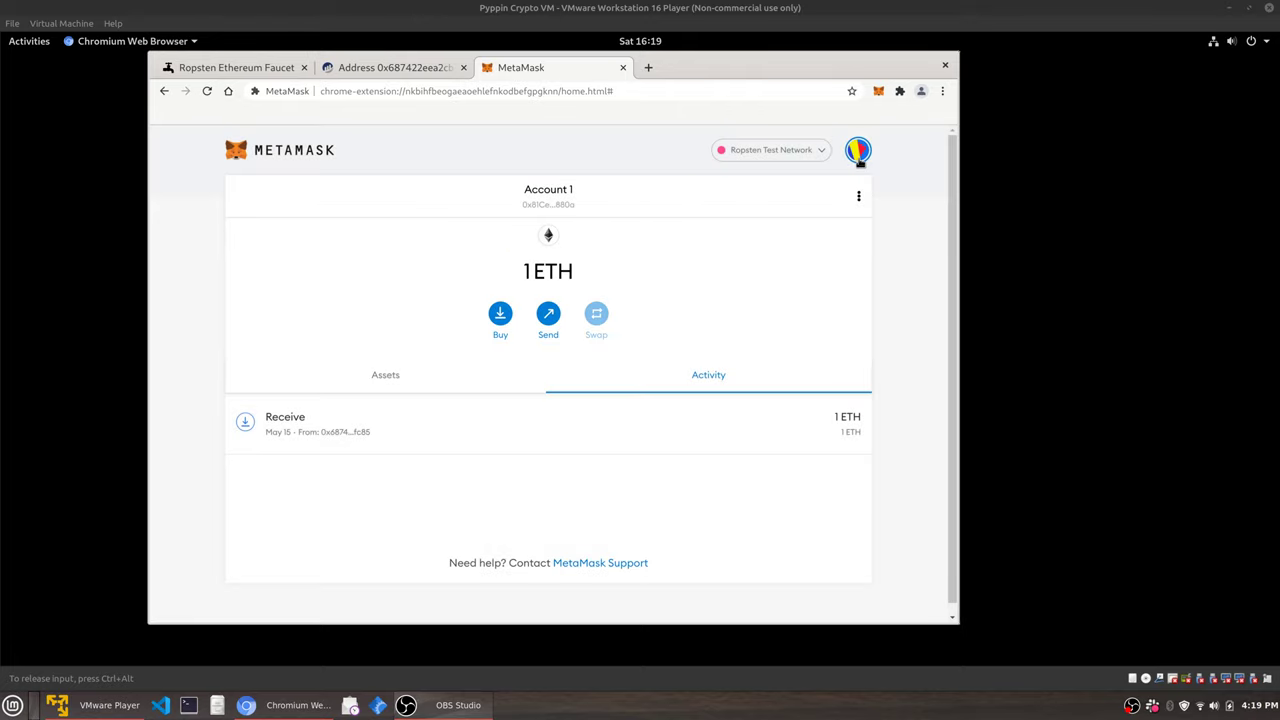
left_click(858, 152)
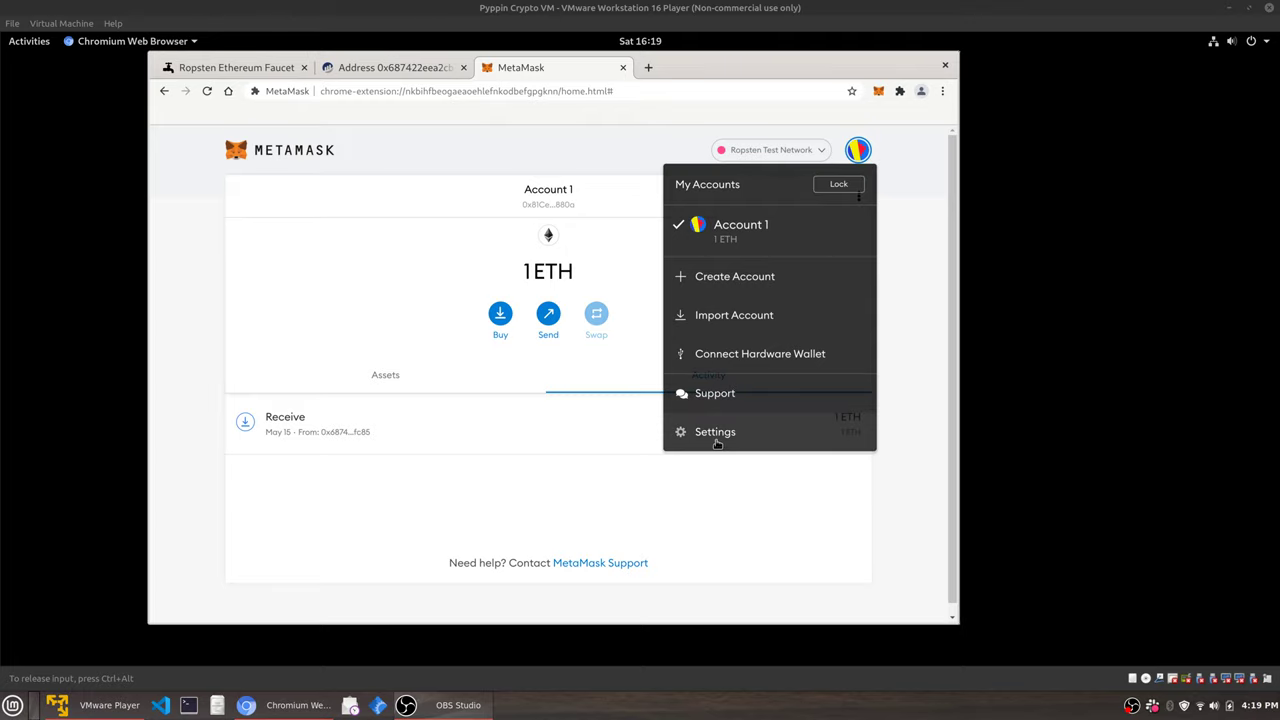
left_click(716, 440)
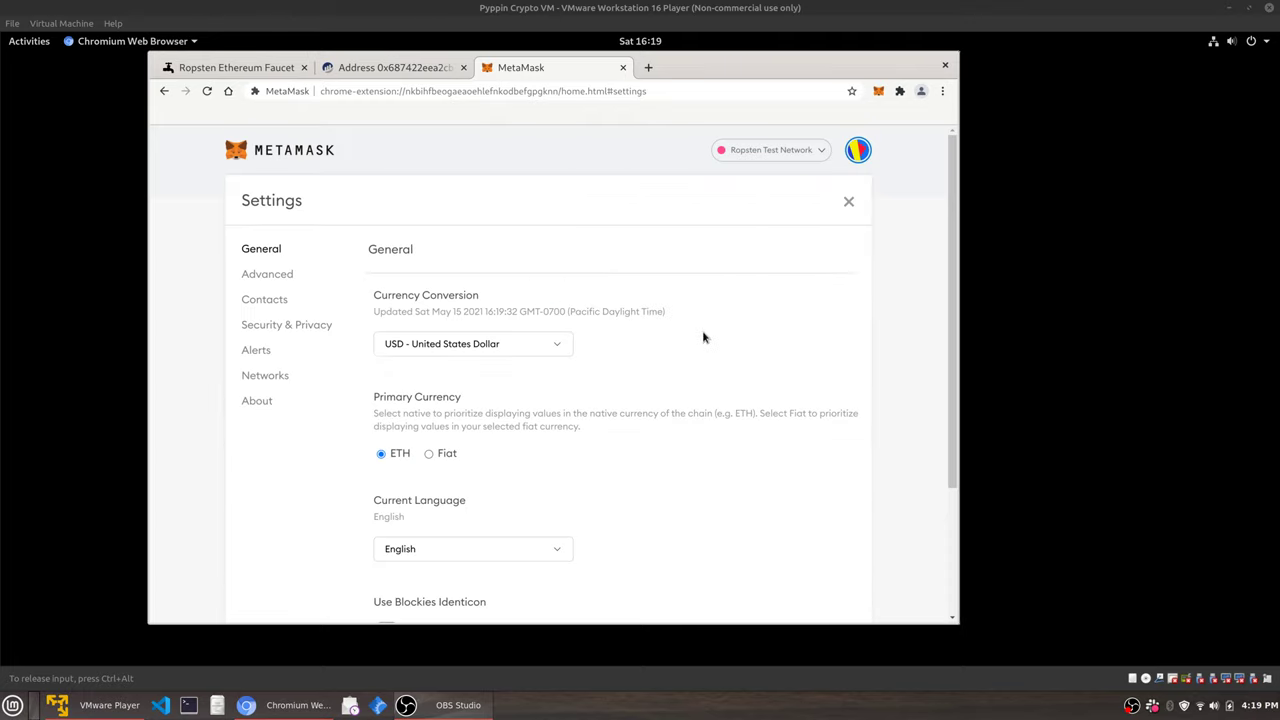
scroll(723, 314, "down", 2)
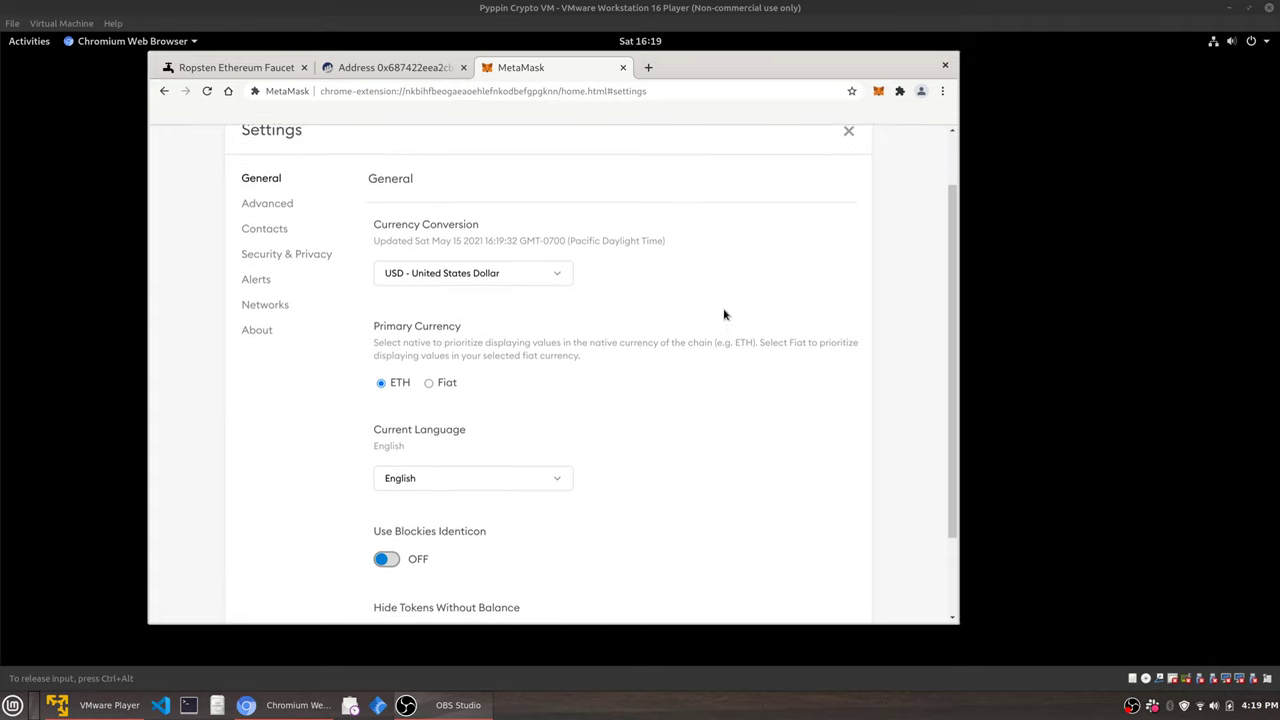
scroll(725, 315, "down", 2)
Keep USD as the conversion currency and set the primary currency to Fiat.
left_click(556, 208)
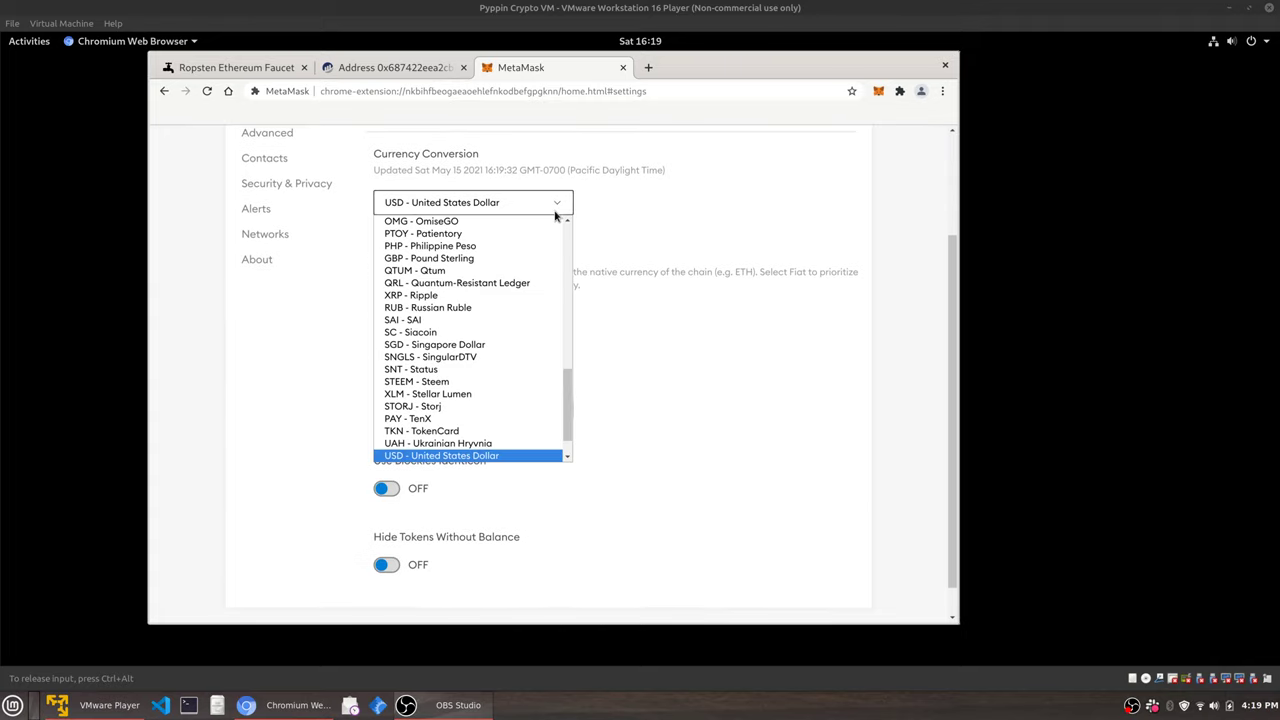
scroll(566, 400, "down", 2)
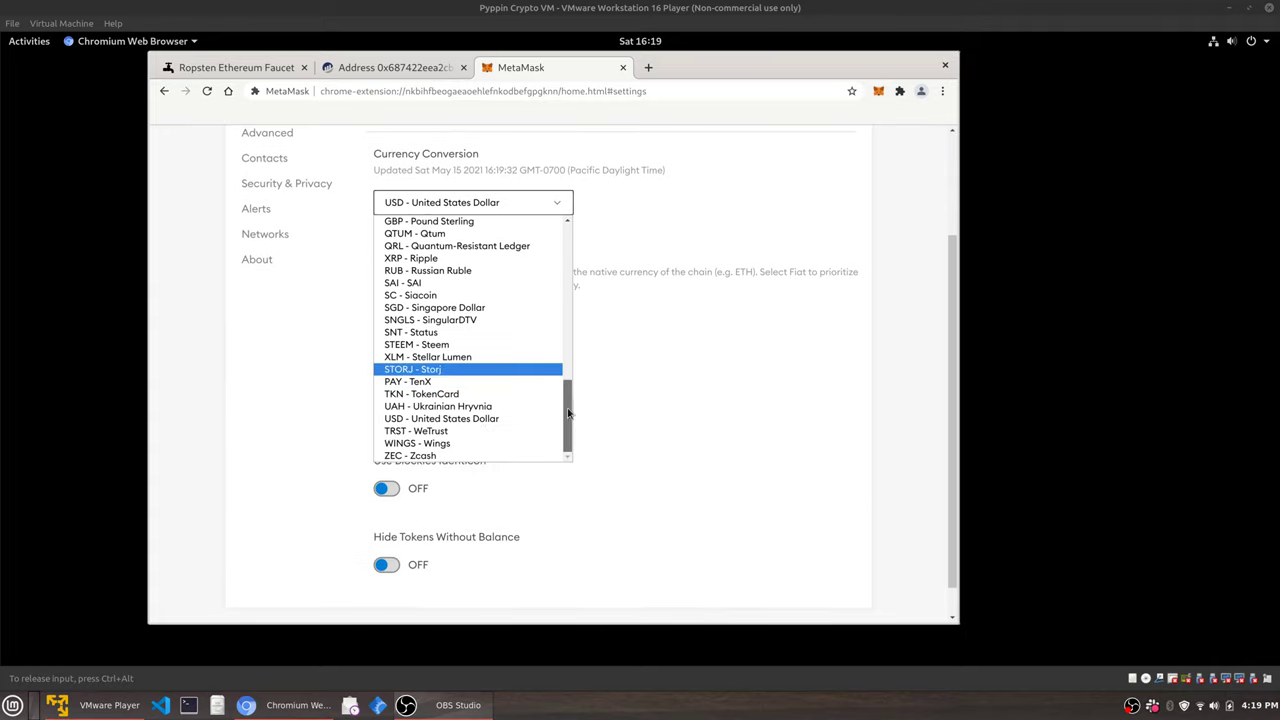
left_click_drag(568, 405, 569, 248)
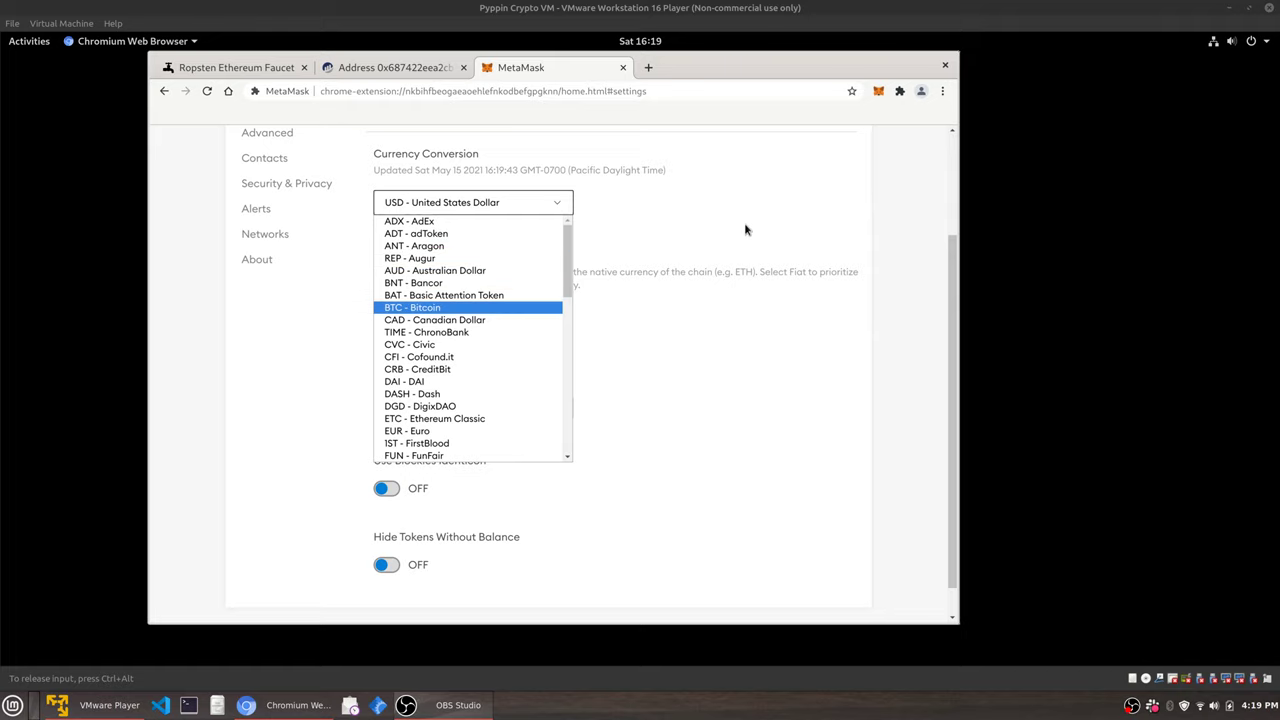
left_click(822, 208)
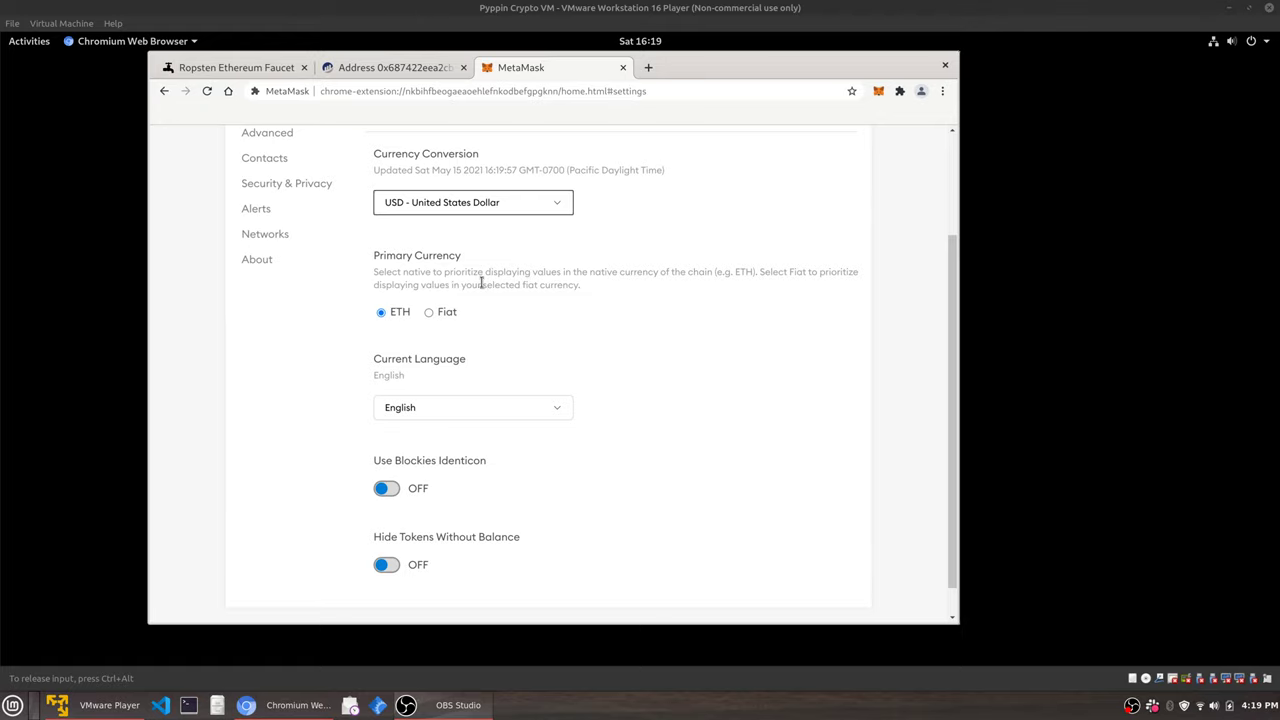
left_click(429, 316)
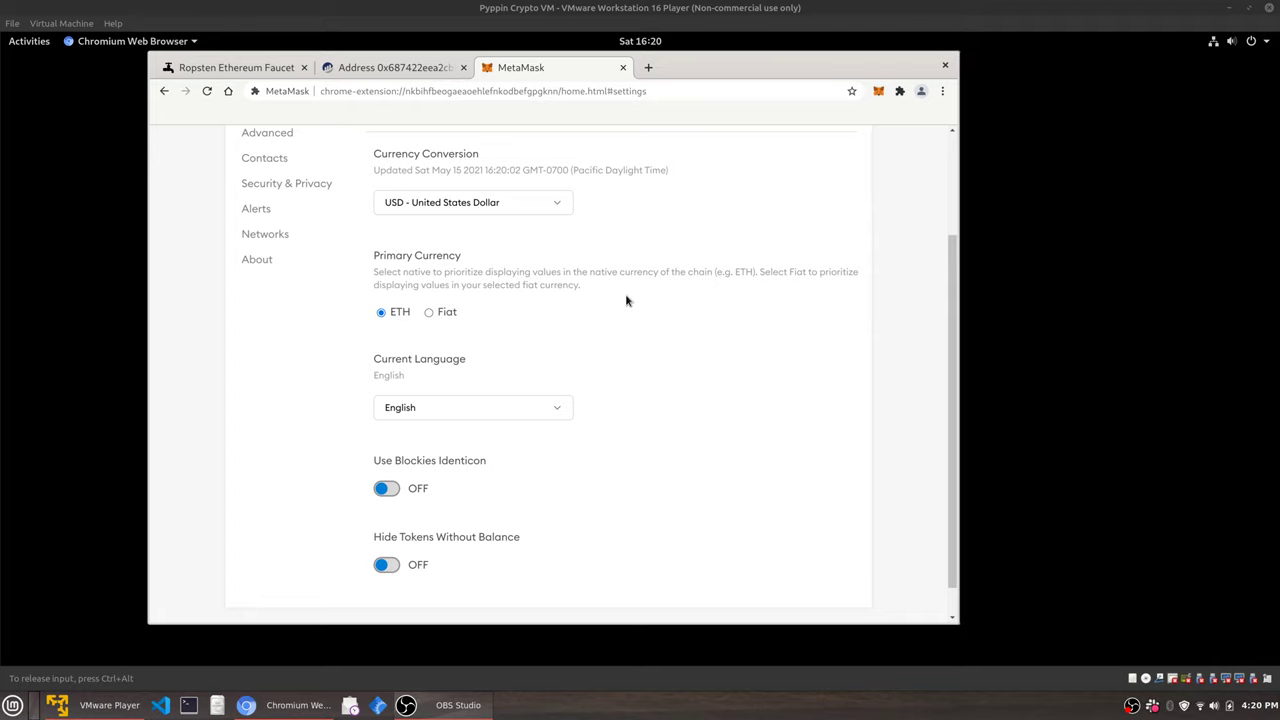
Switch Use Blockies Identicon on and go to the Advanced section.
scroll(647, 339, "down", 1)
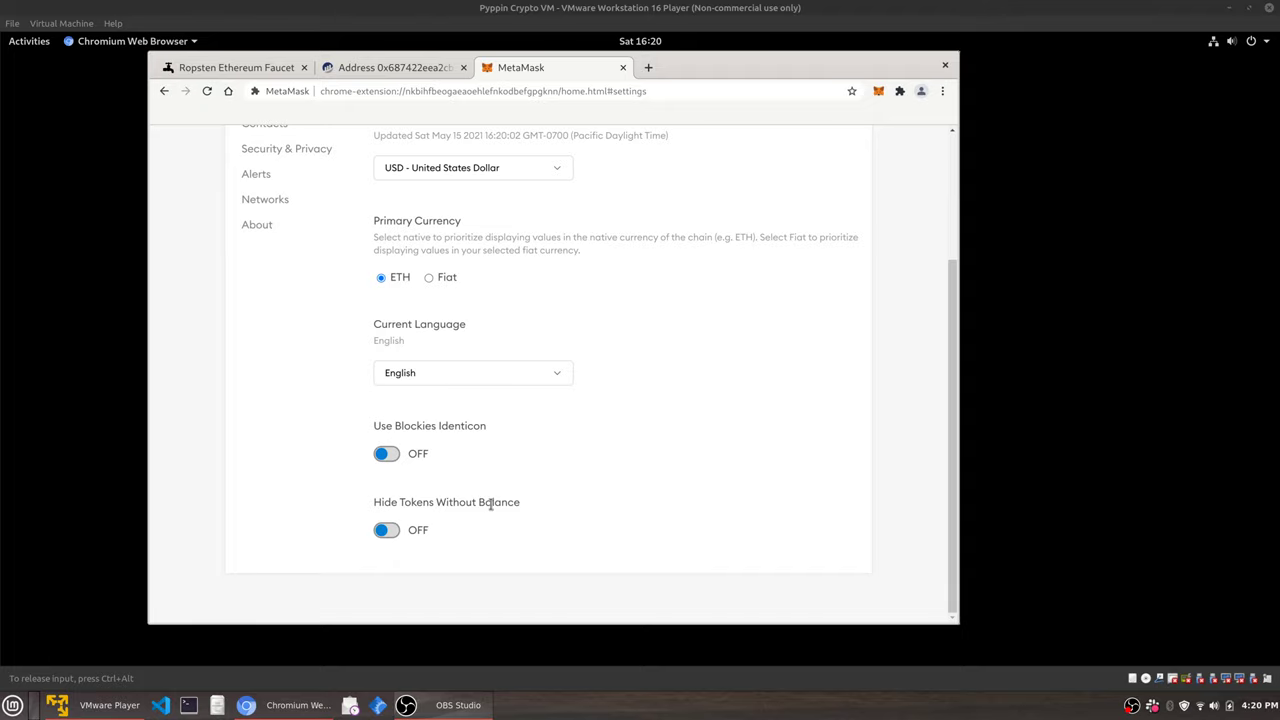
left_click(386, 454)
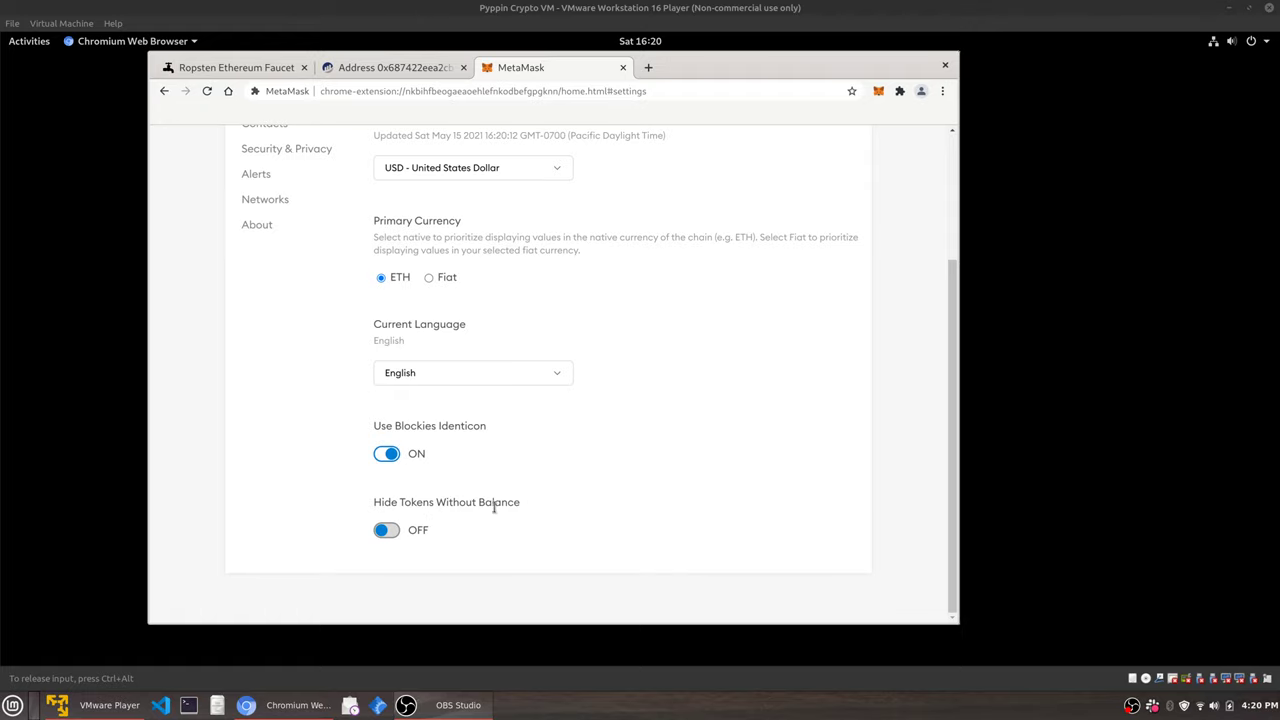
scroll(585, 513, "up", 3)
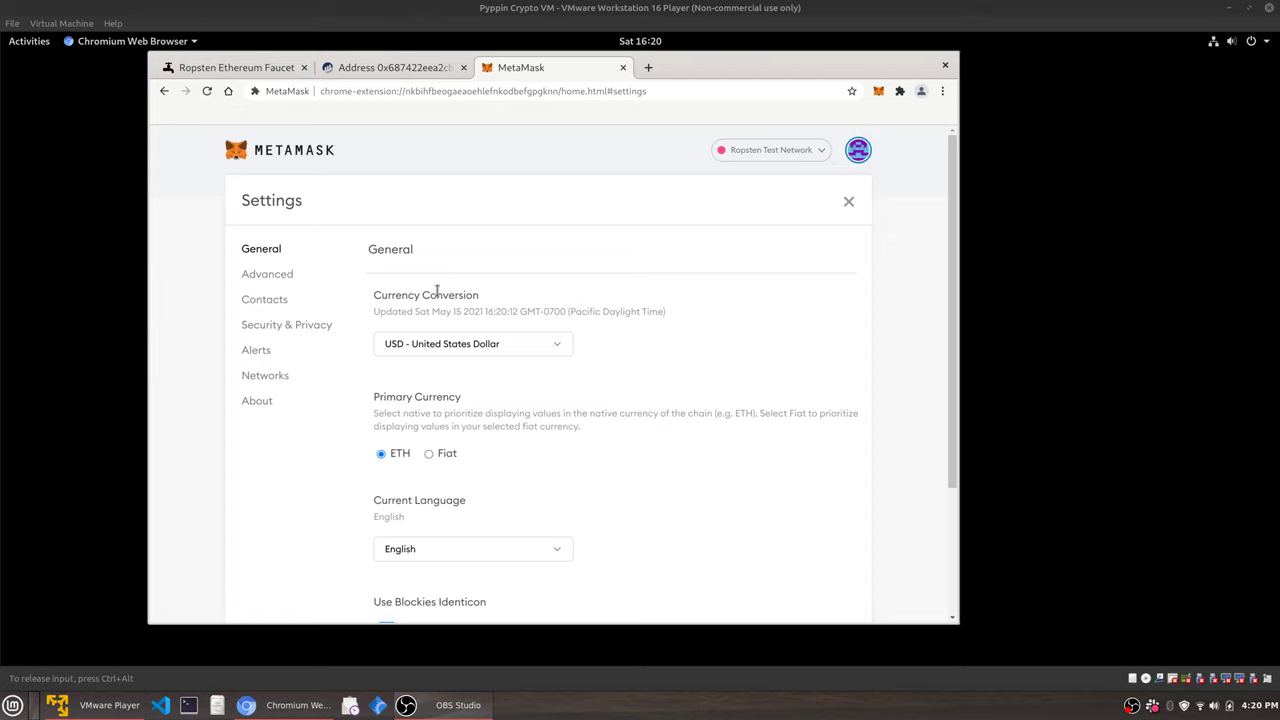
left_click(283, 279)
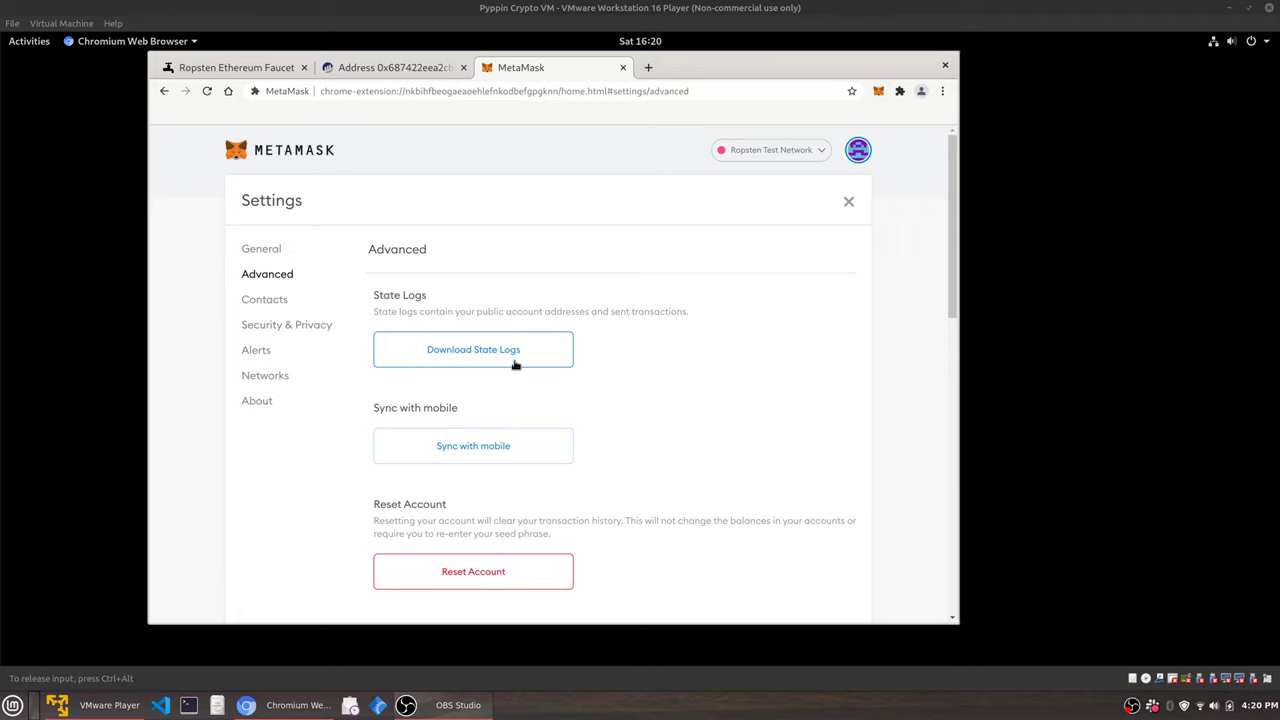
Turn on Advanced gas controls in the Advanced settings.
scroll(646, 371, "down", 2)
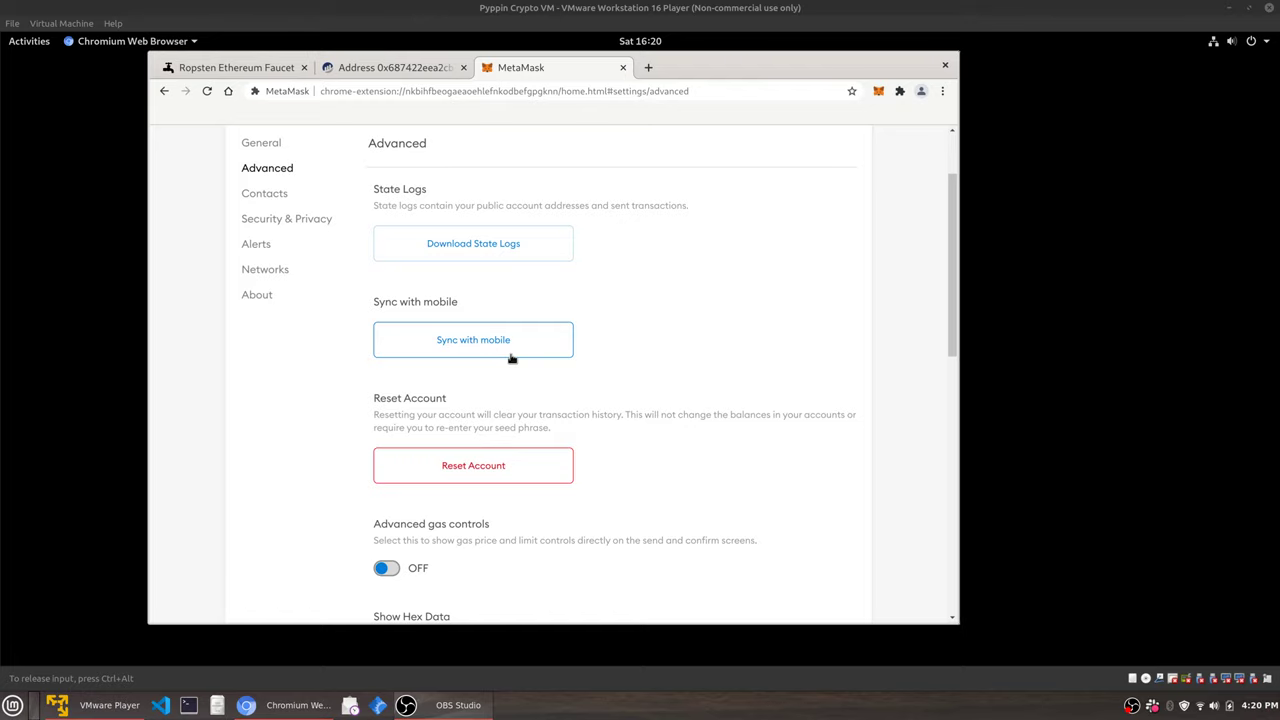
scroll(655, 405, "down", 2)
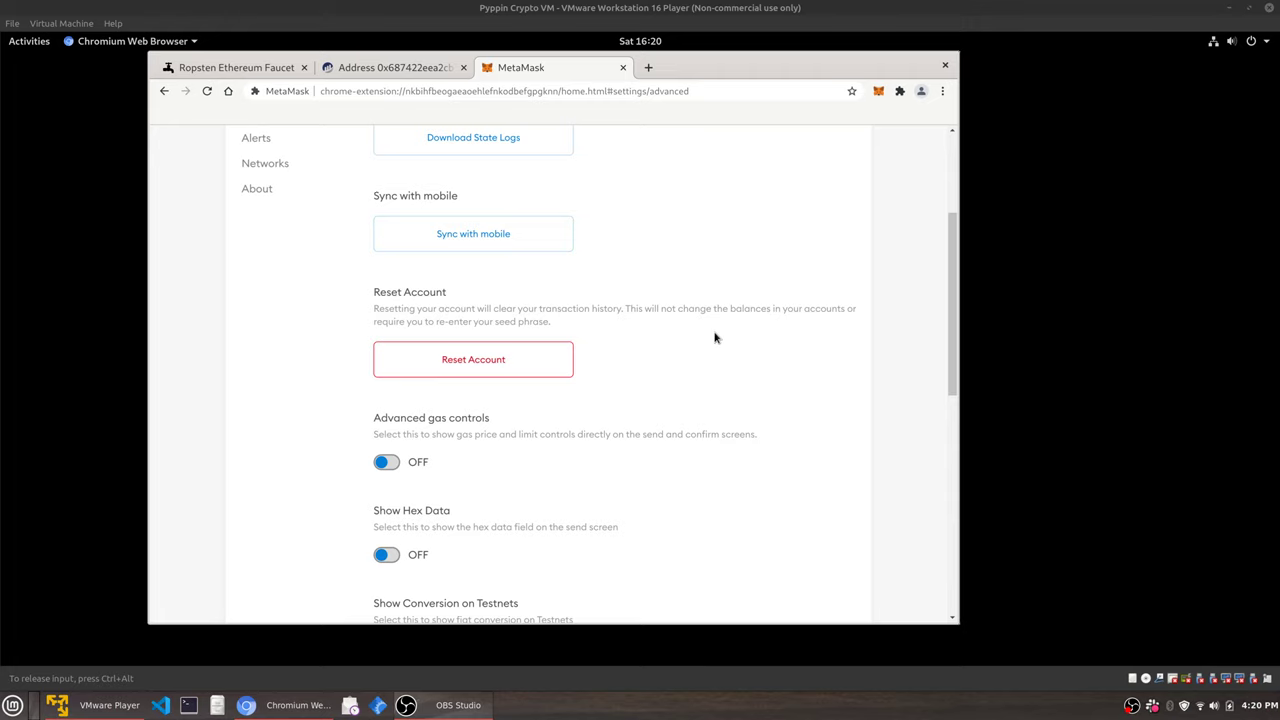
scroll(715, 338, "down", 2)
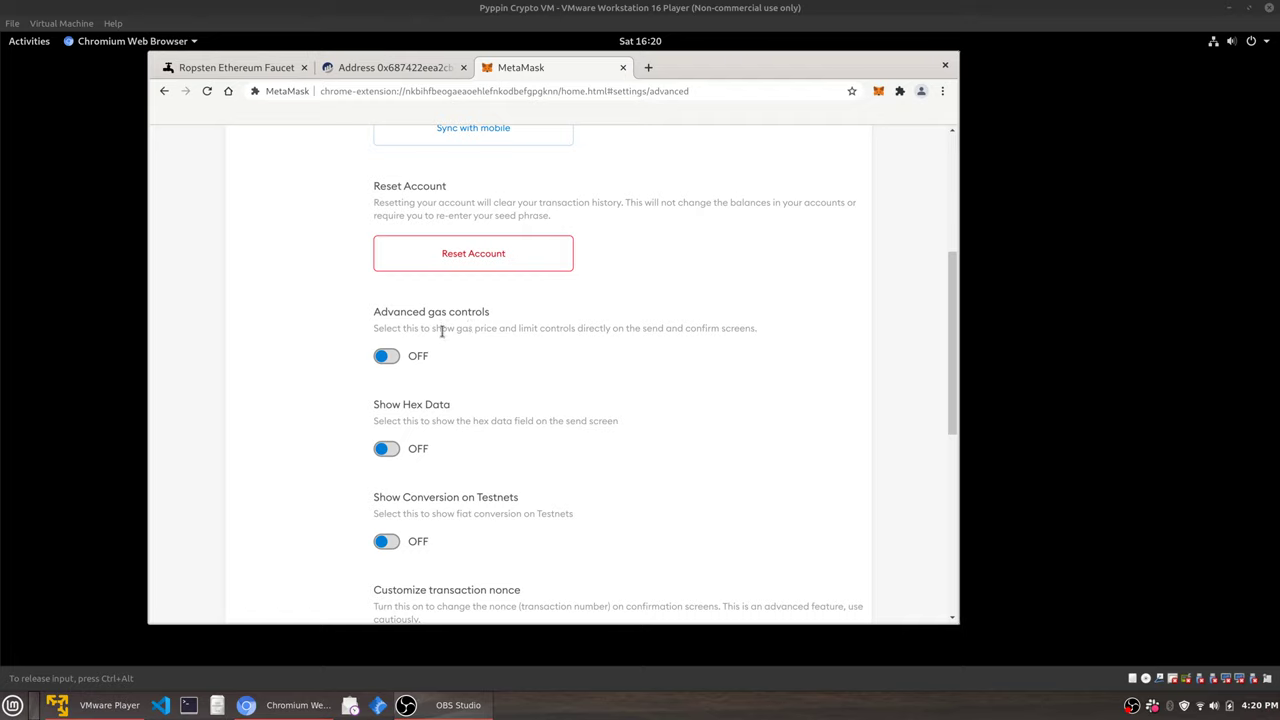
left_click(387, 357)
Turn on Show Conversion on Testnets and confirm the 1 ETH shows as $3,724.73 USD.
scroll(583, 380, "down", 3)
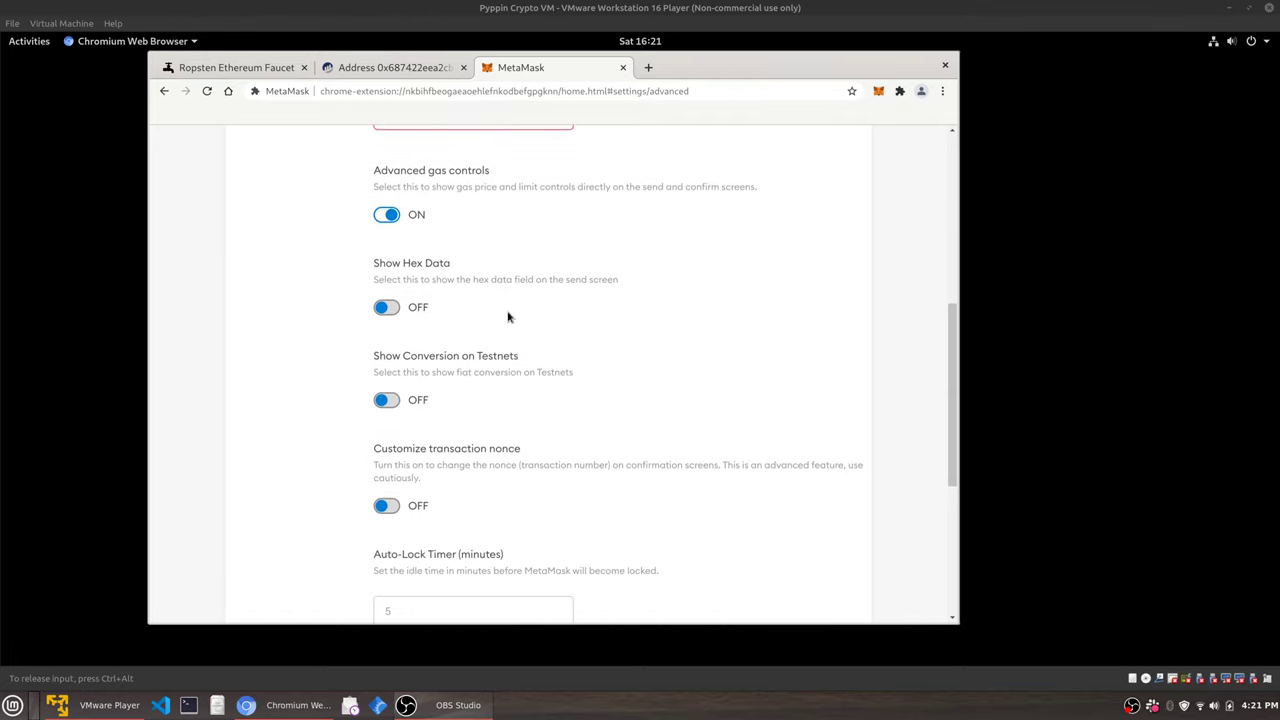
scroll(507, 317, "down", 1)
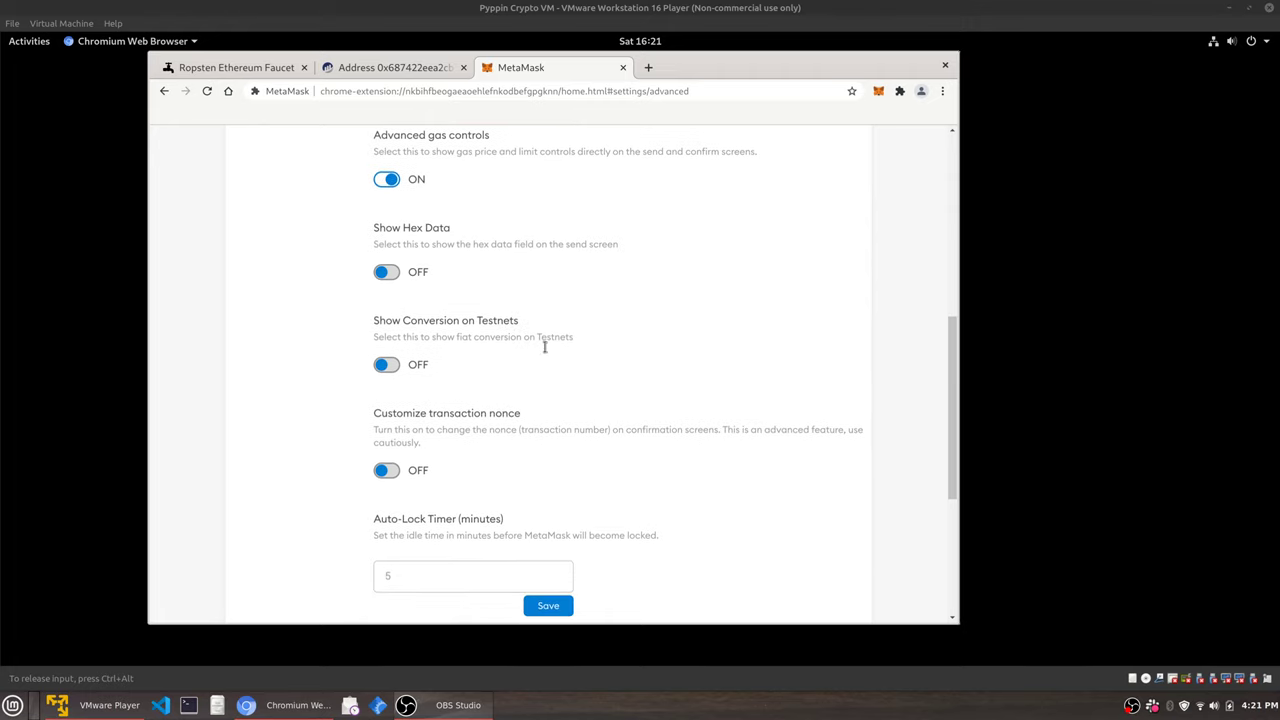
scroll(588, 372, "down", 2)
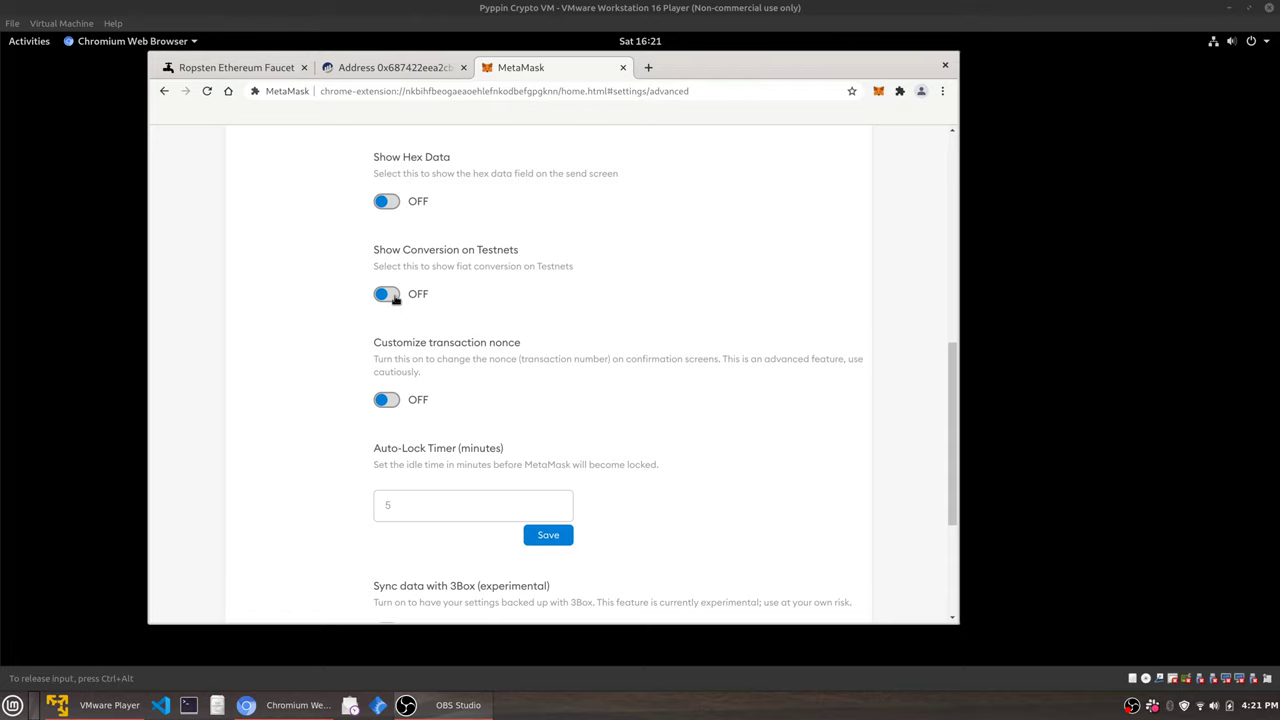
left_click(395, 298)
left_click(877, 92)
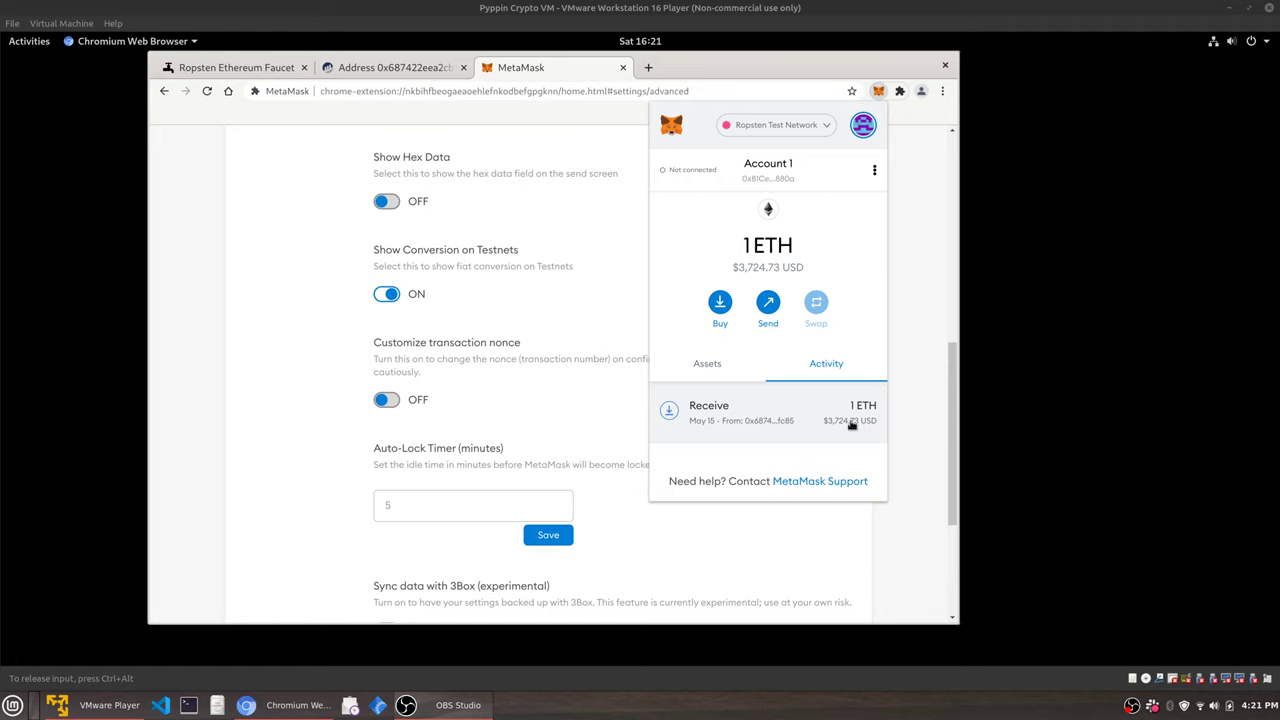
left_click(333, 342)
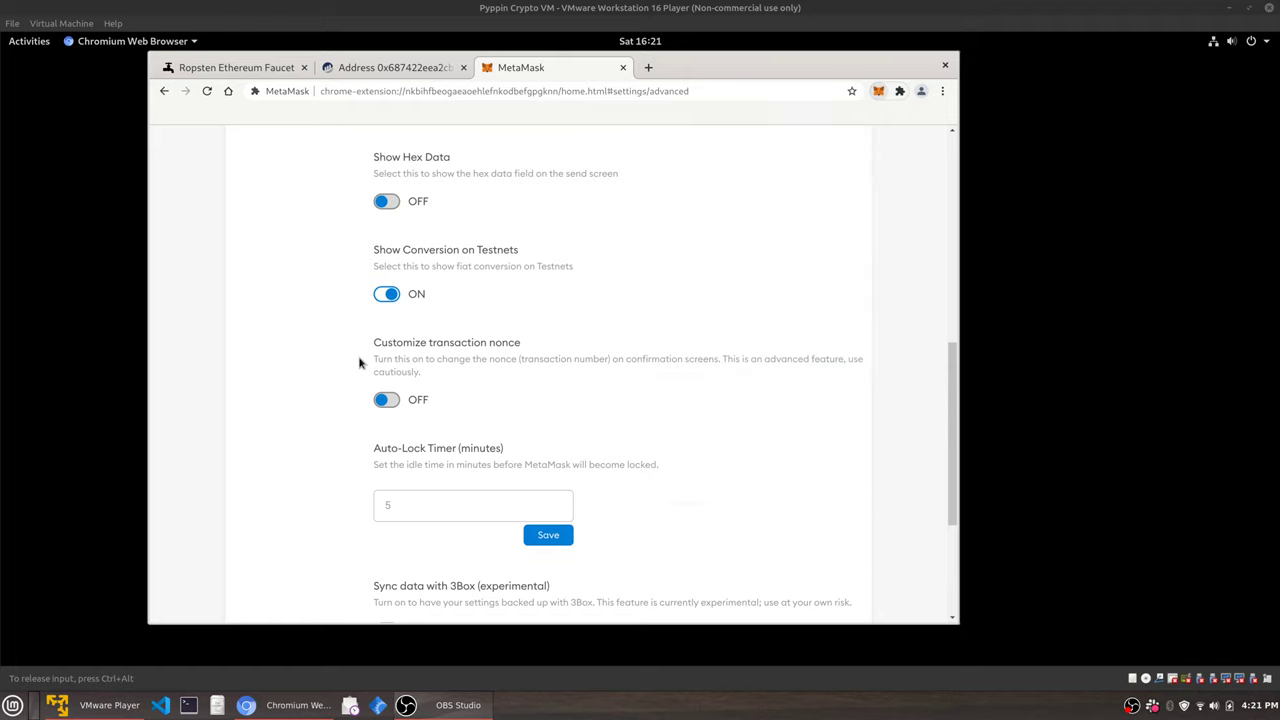
Set the General conversion currency to CAD - Canadian Dollar and check the wallet value.
scroll(358, 362, "up", 10)
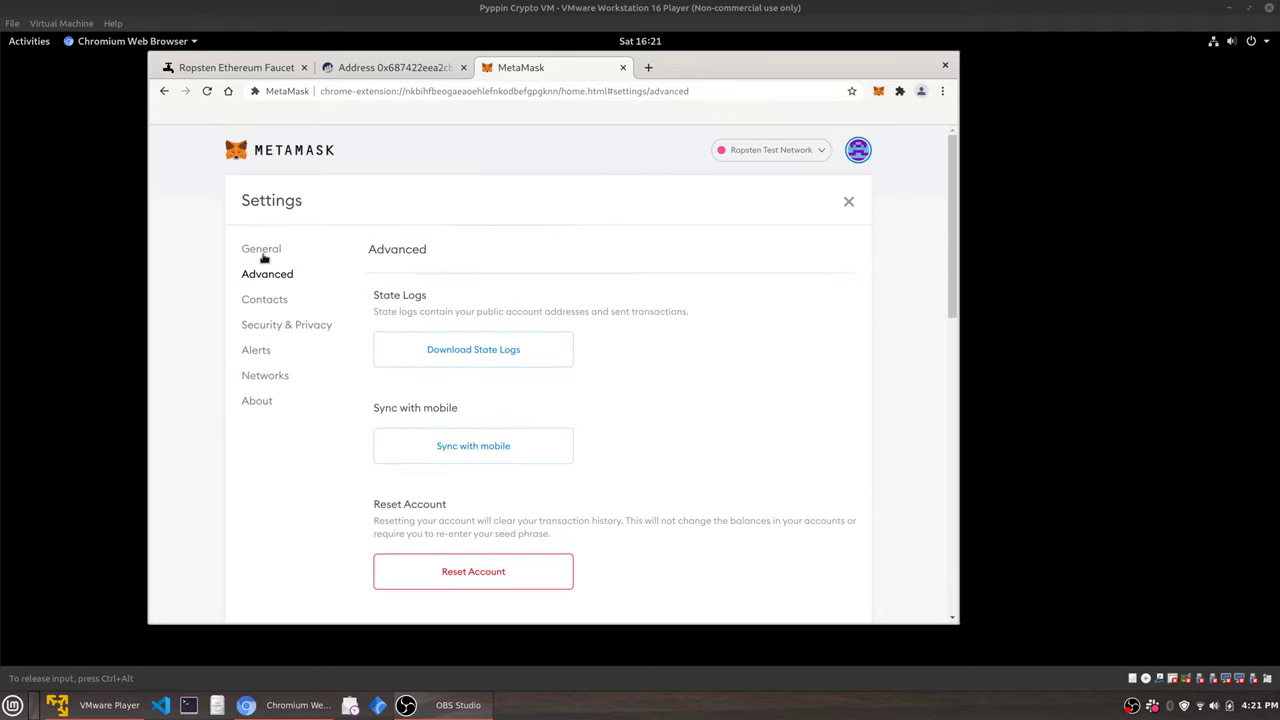
left_click(263, 254)
left_click(527, 350)
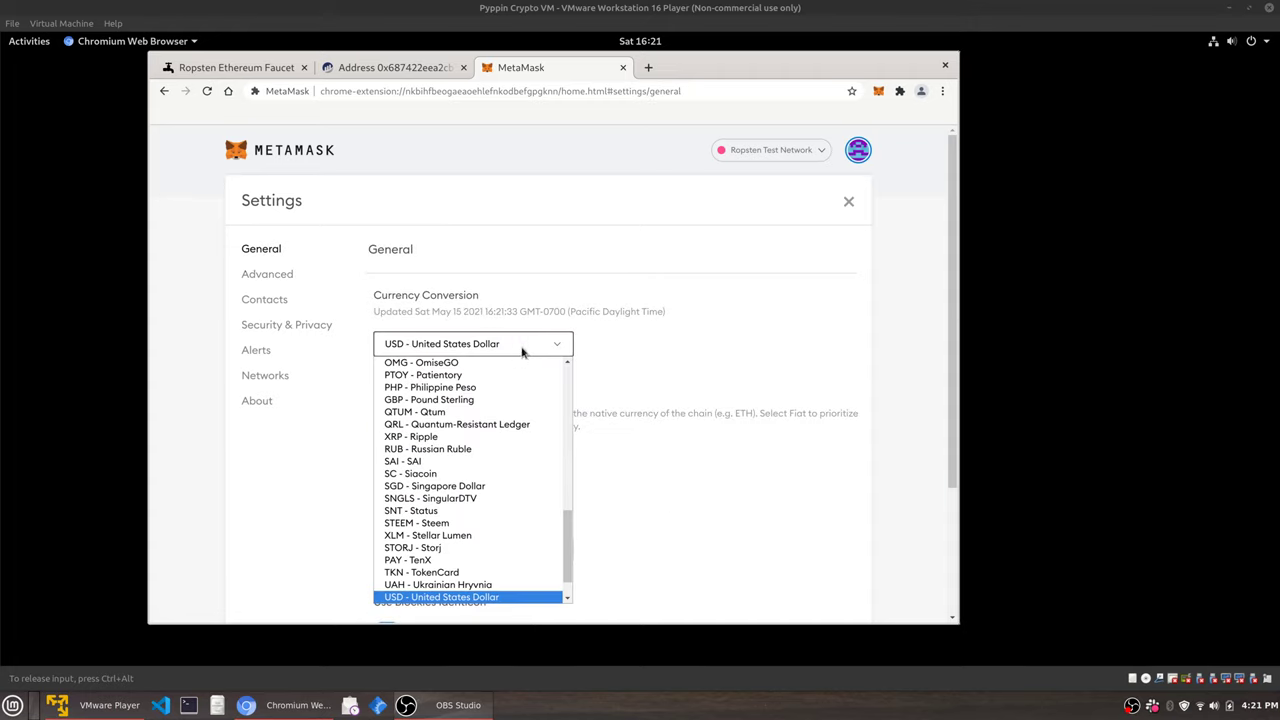
scroll(500, 397, "up", 1)
scroll(500, 397, "up", 8)
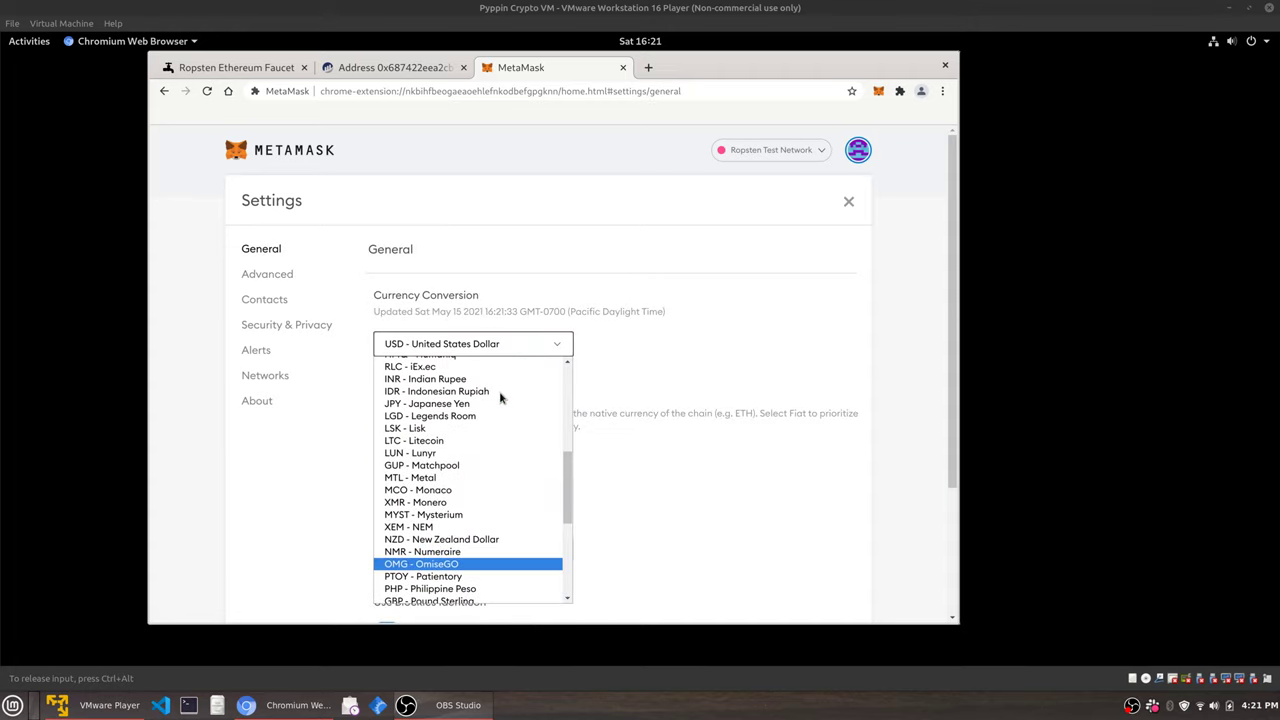
scroll(500, 397, "up", 2)
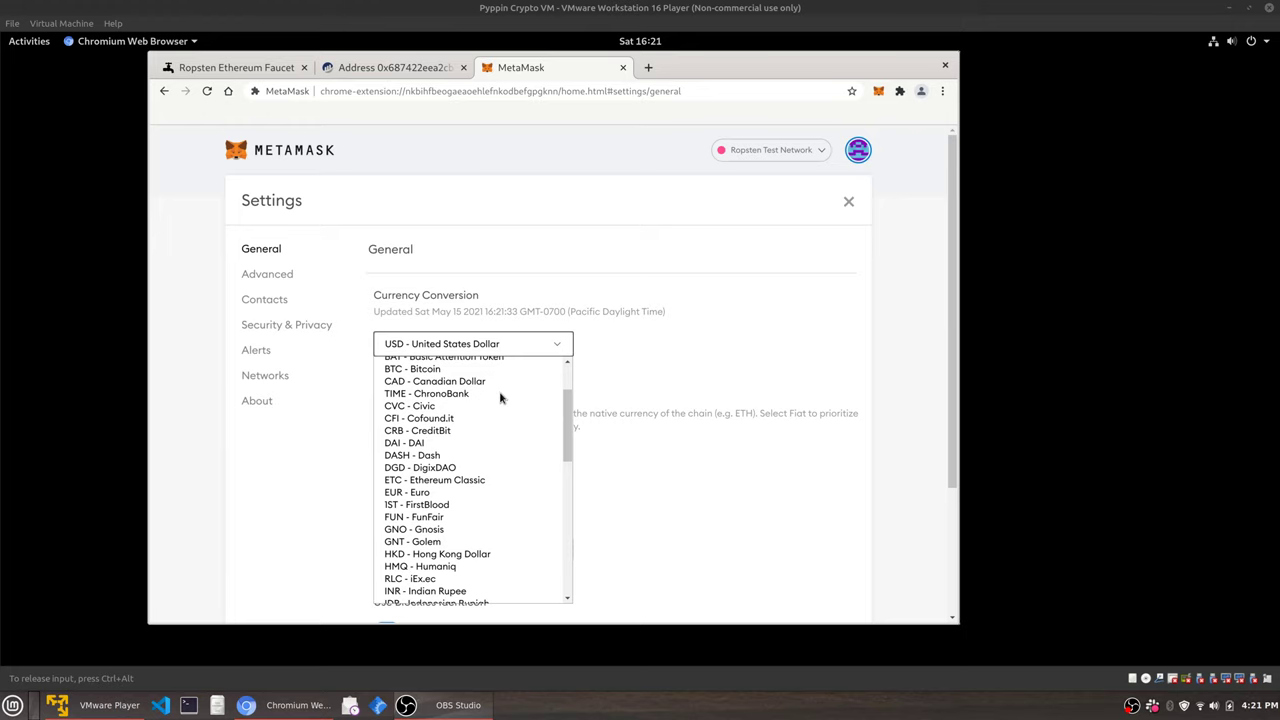
left_click(472, 382)
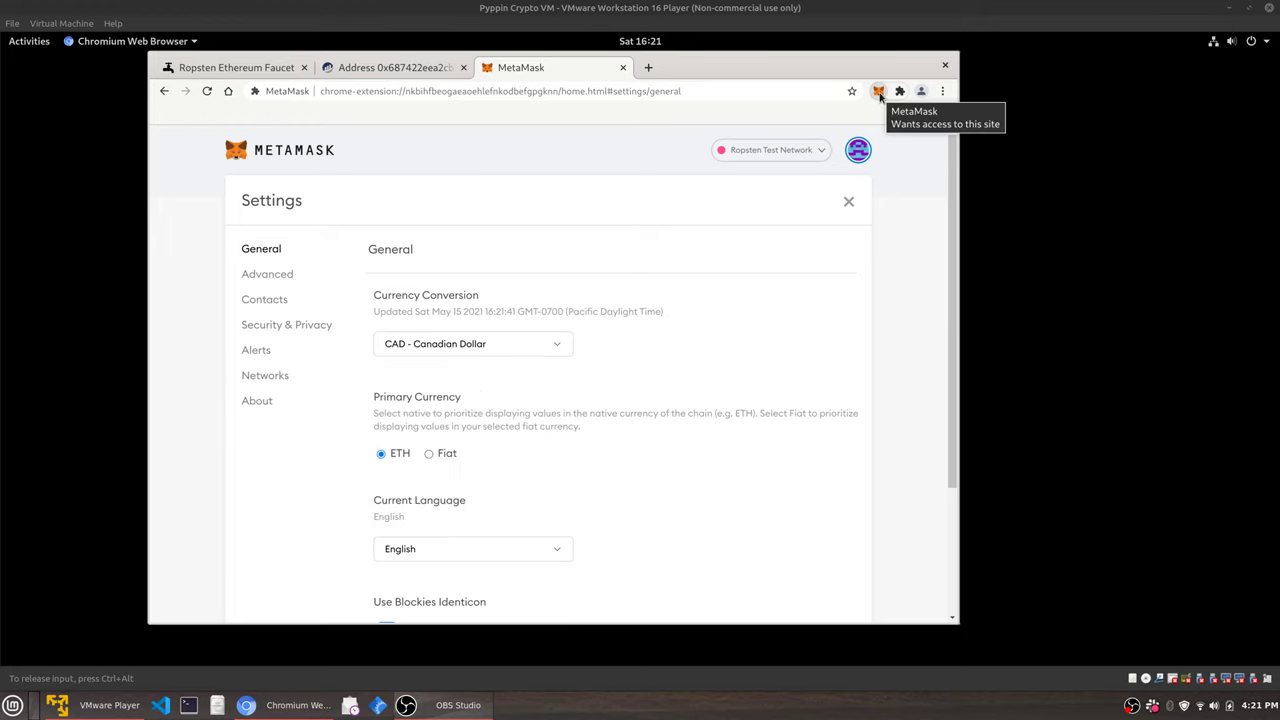
left_click(879, 91)
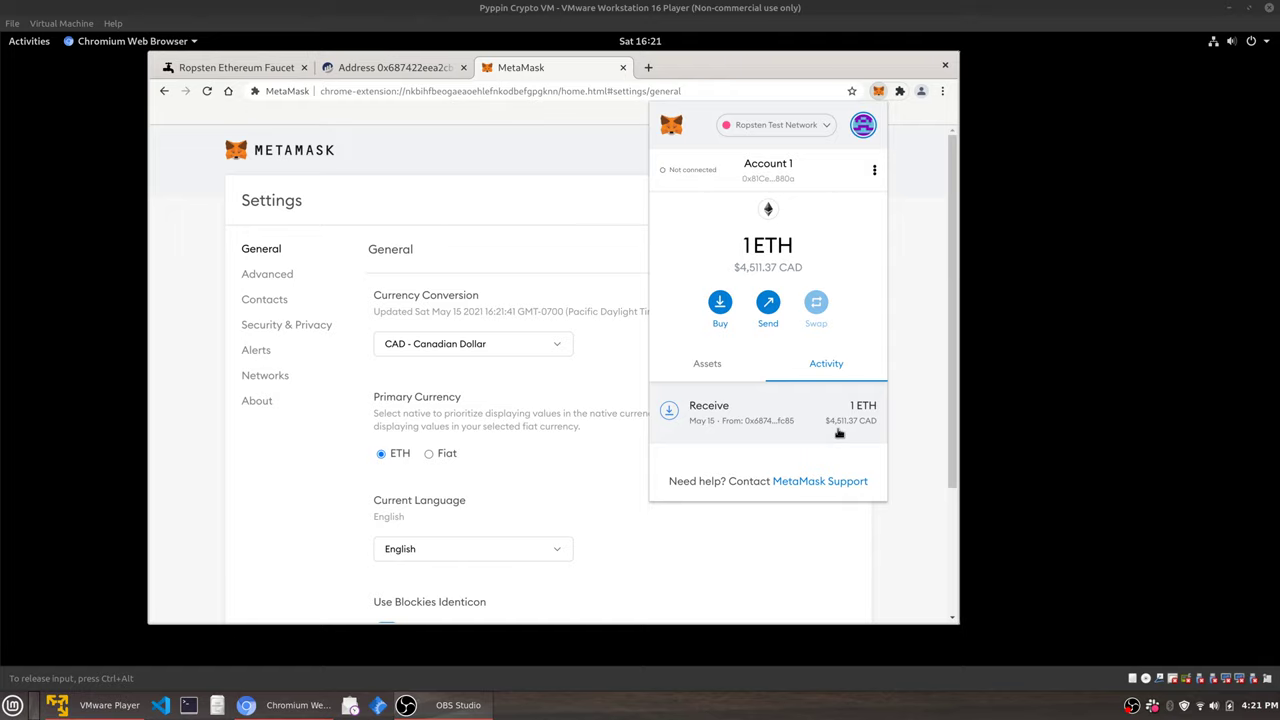
Reselect USD - United States Dollar as the conversion currency and recheck the wallet value.
left_click(505, 350)
key("u")
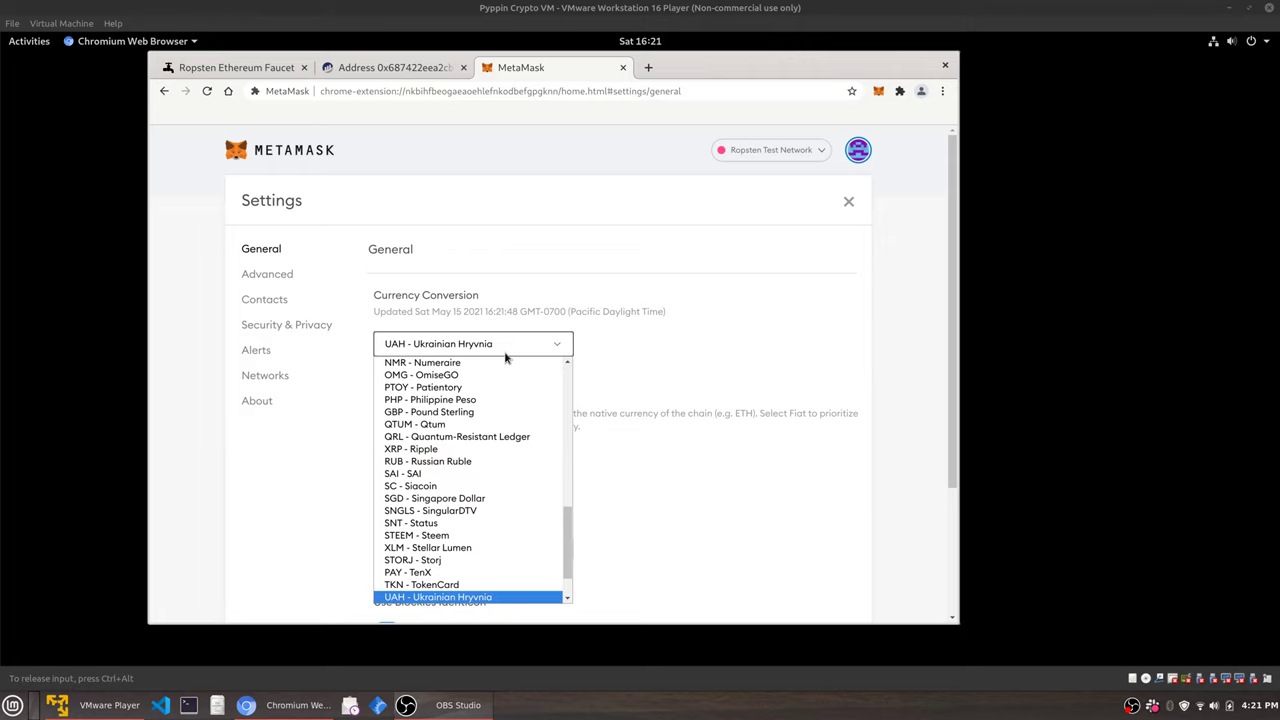
key("Down")
key("Up")
key("Down")
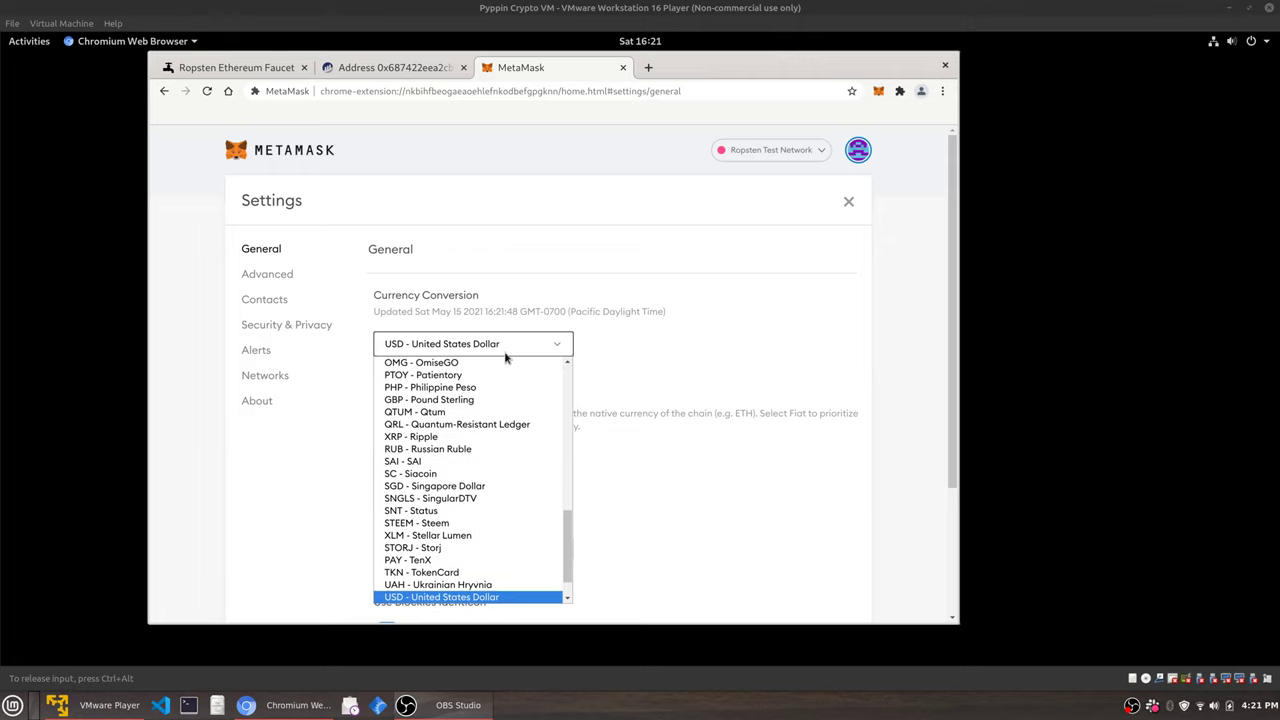
key("Return")
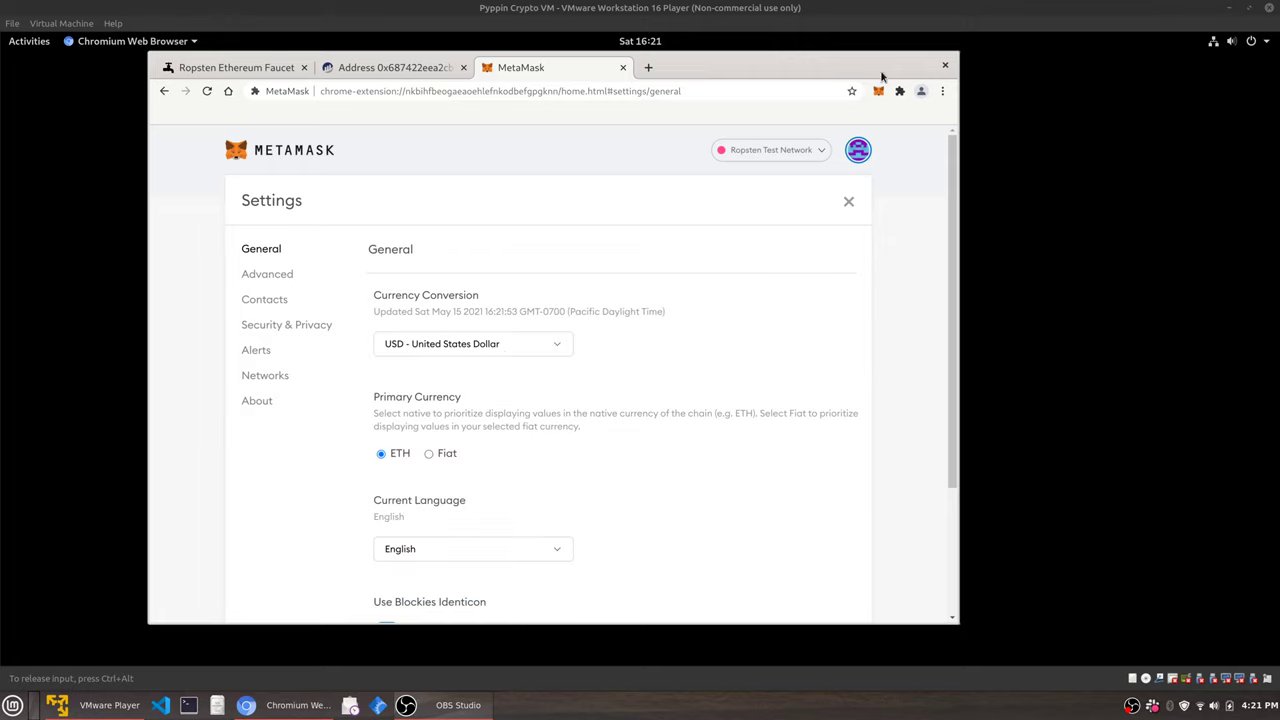
left_click(880, 93)
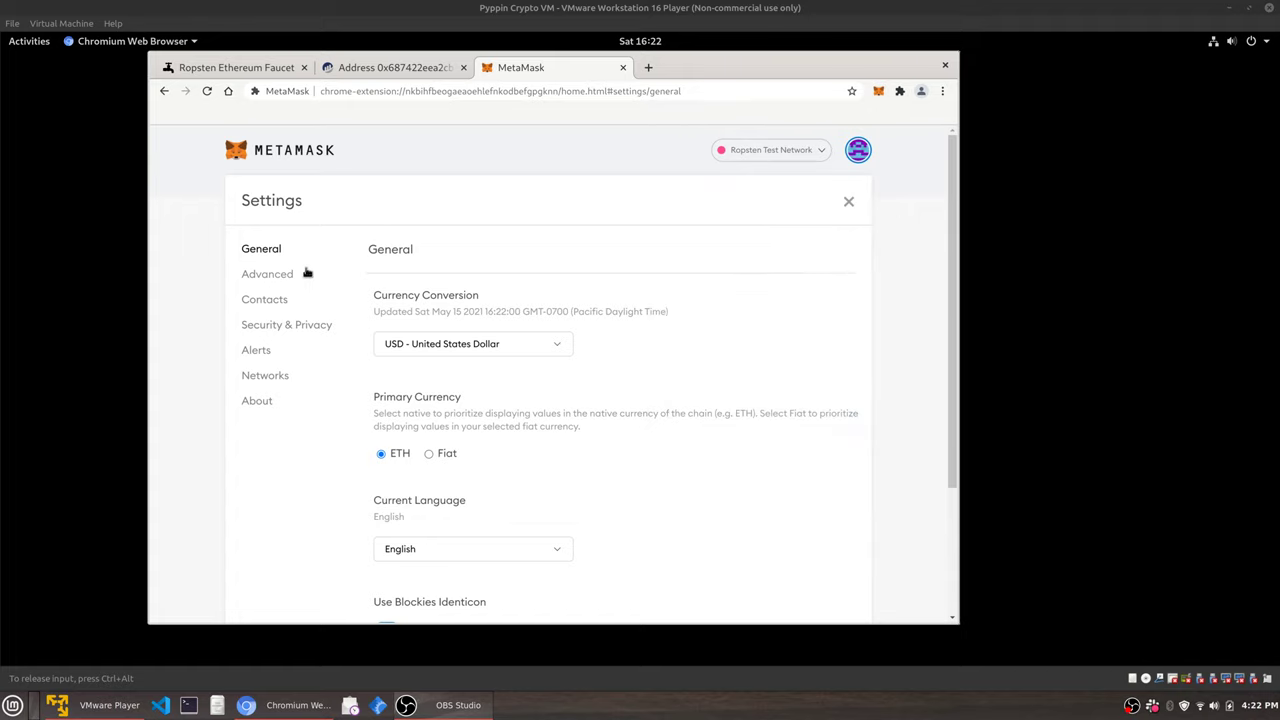
Scroll the Advanced settings down to IPFS Gateway, glancing at the wallet overview along the way.
left_click(245, 273)
scroll(626, 415, "down", 5)
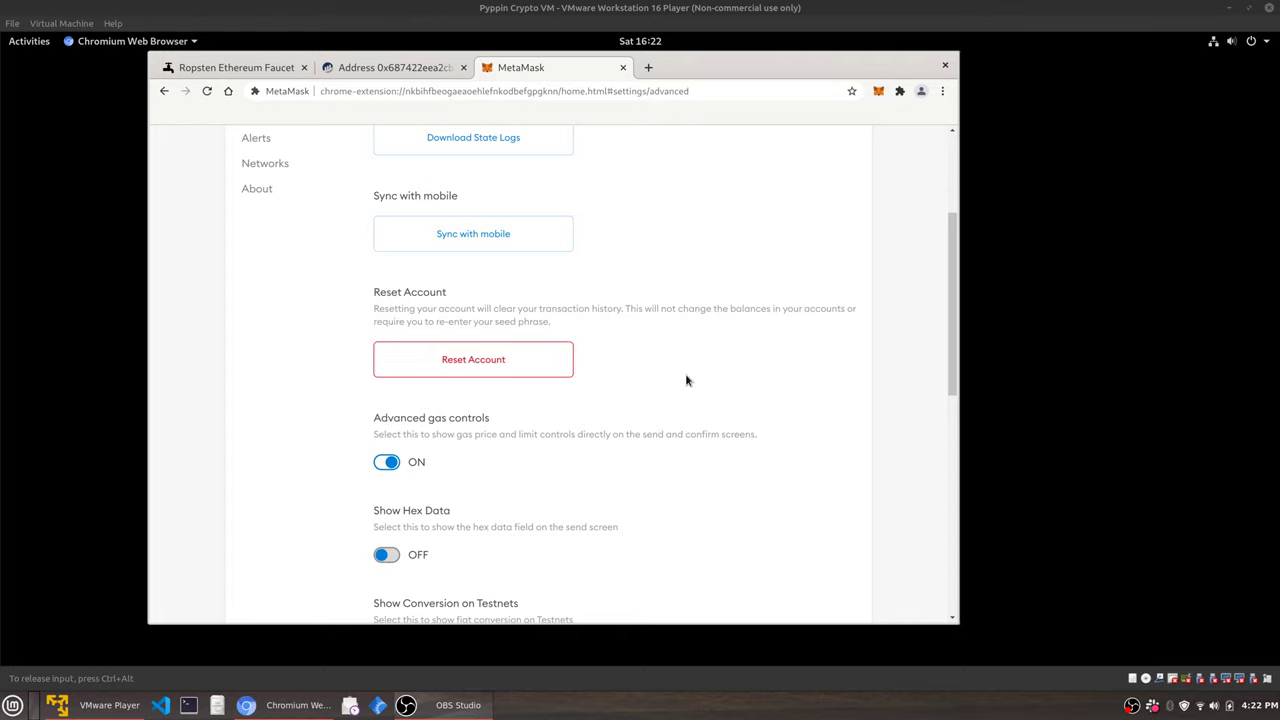
scroll(686, 380, "down", 1)
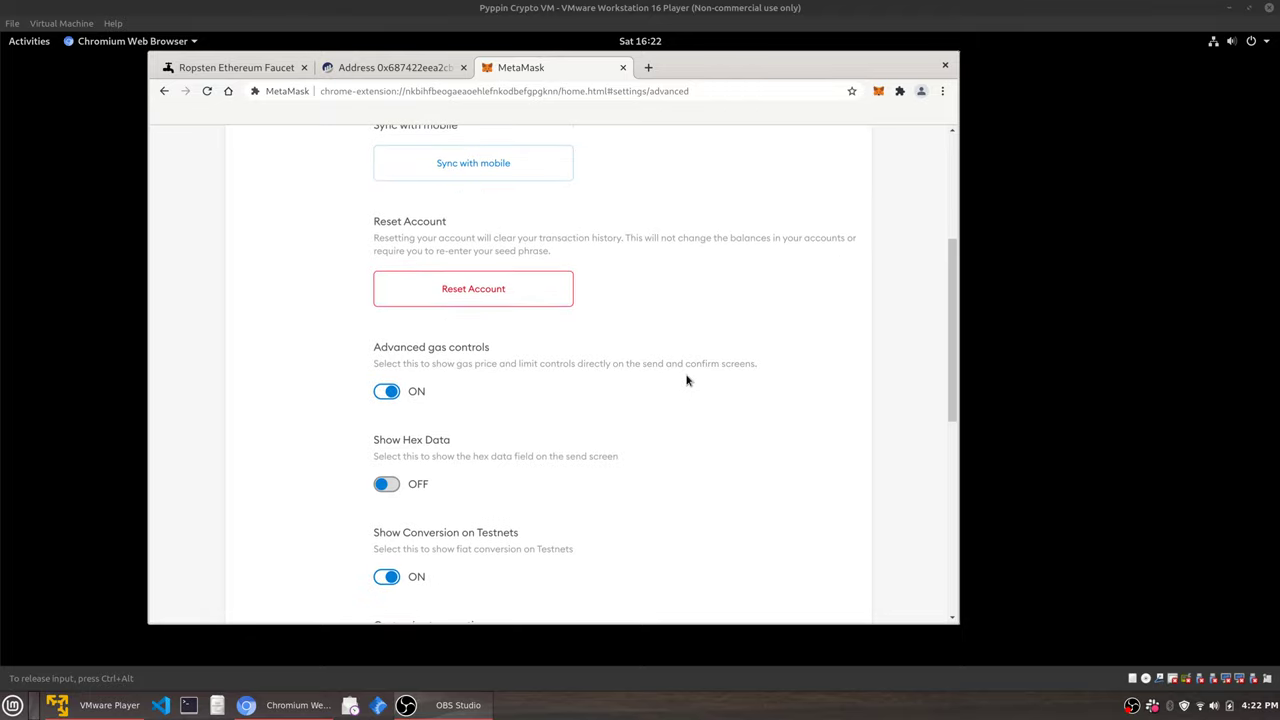
scroll(686, 380, "down", 1)
scroll(686, 380, "down", 5)
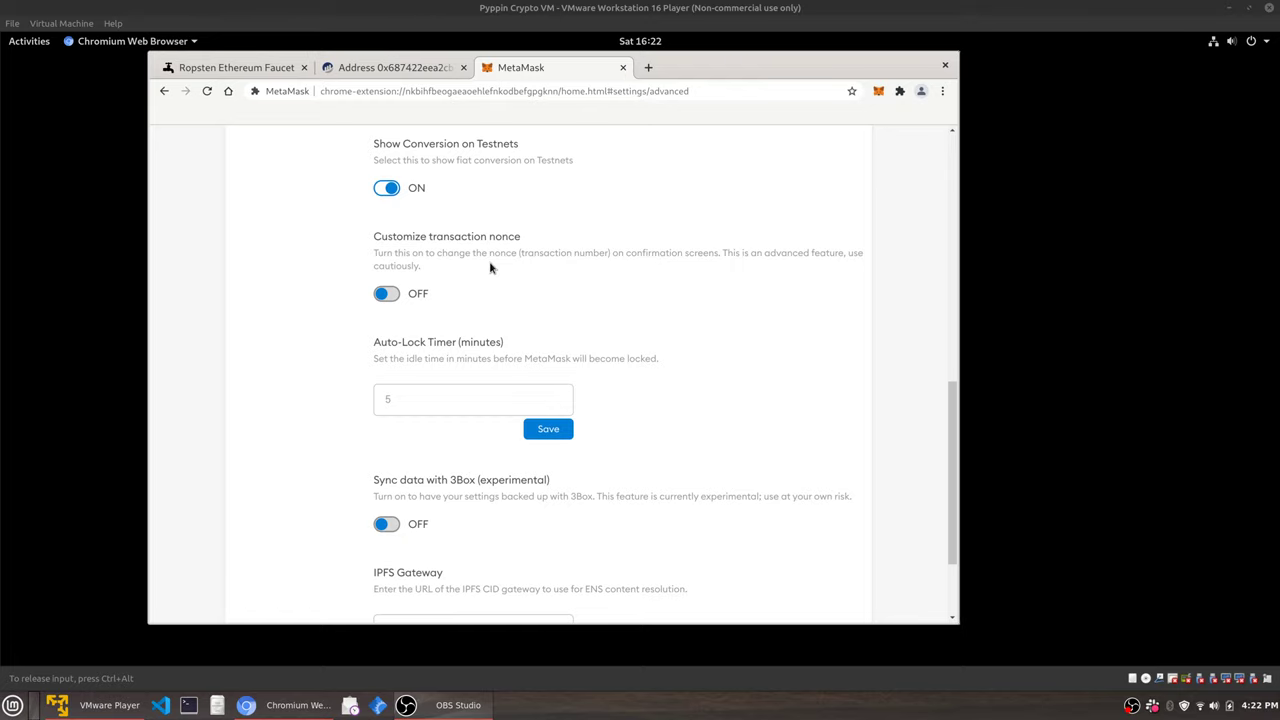
scroll(760, 409, "down", 2)
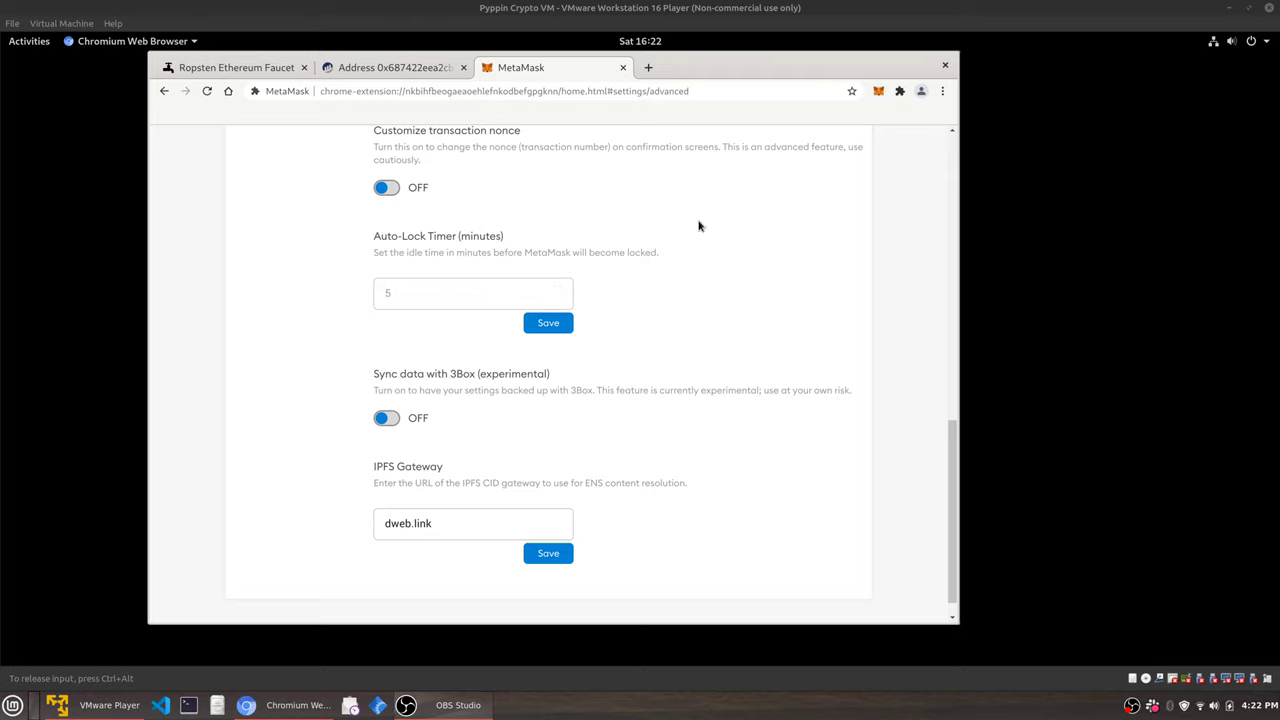
left_click(878, 92)
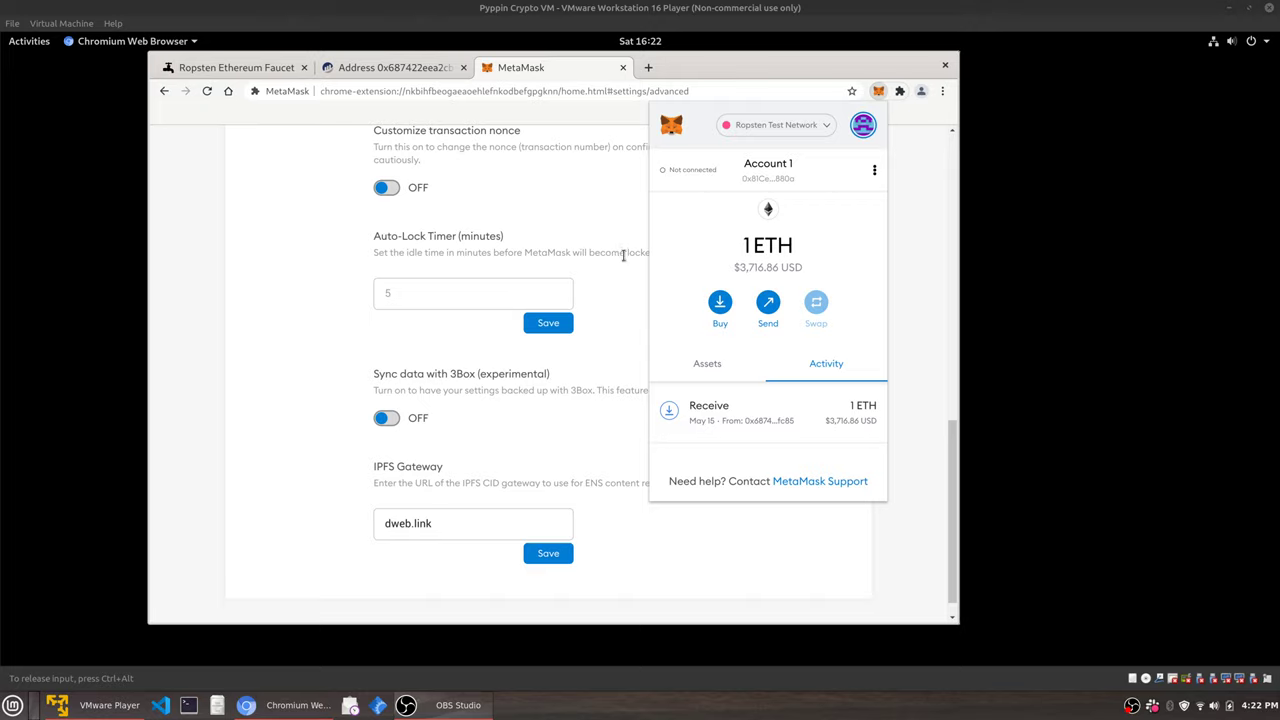
left_click(623, 255)
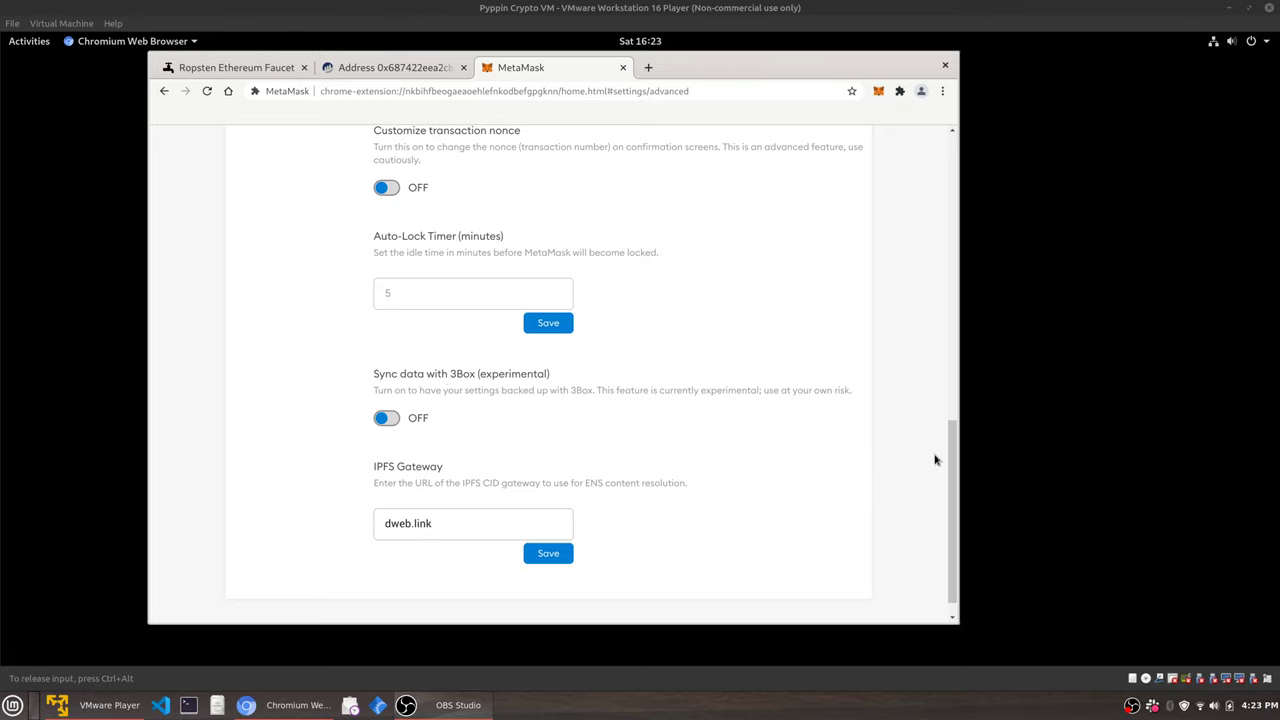
scroll(952, 460, "down", 1)
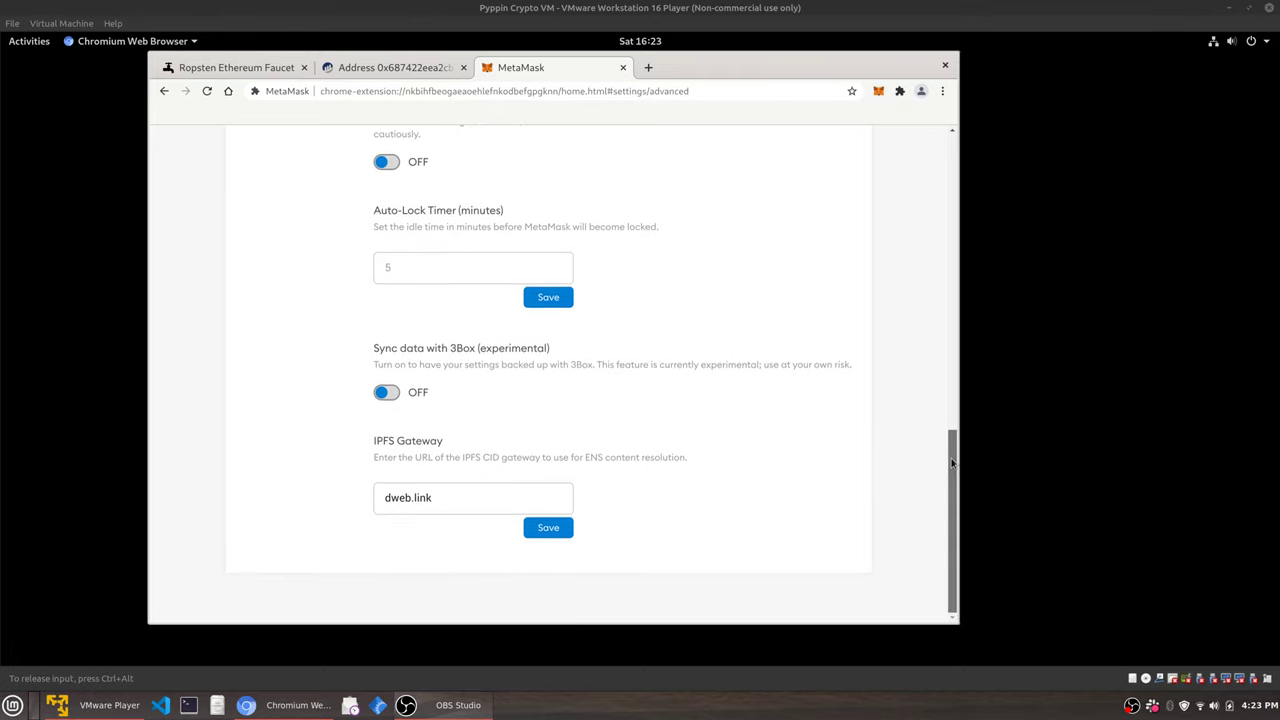
left_click_drag(952, 462, 952, 166)
Open Contacts and start a New Contact, entering the username and address fields.
left_click(274, 298)
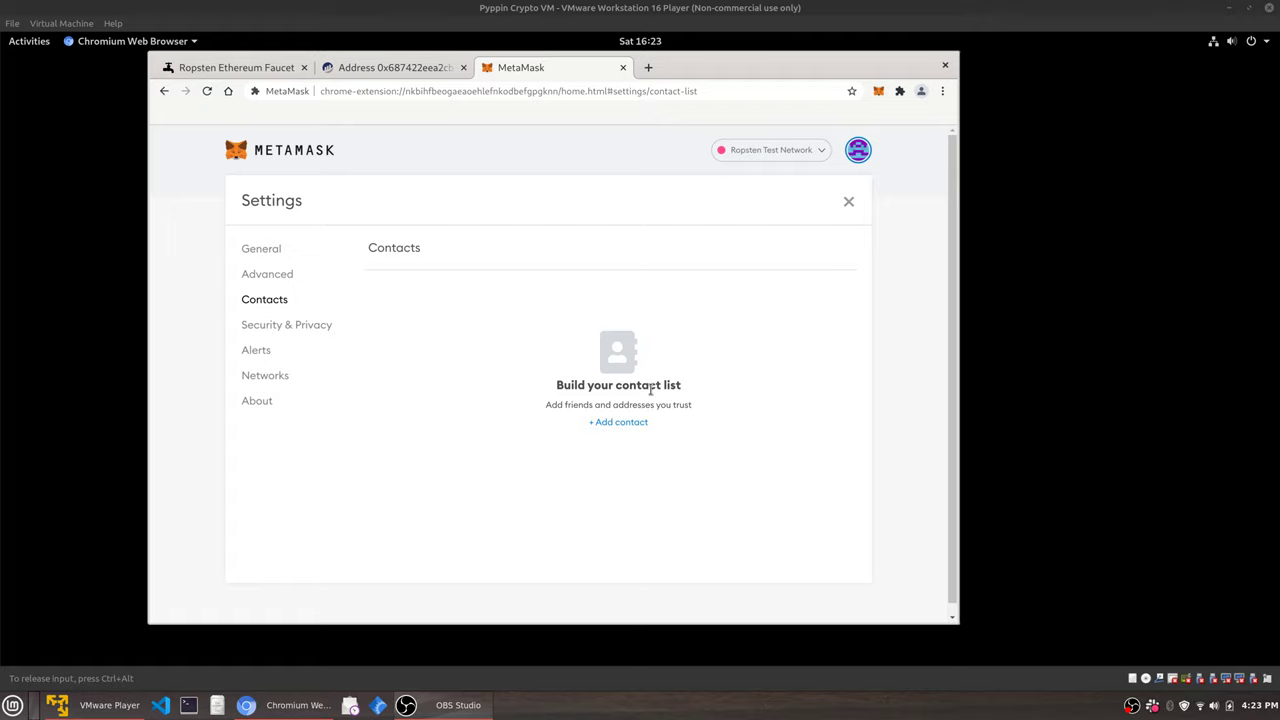
left_click(636, 424)
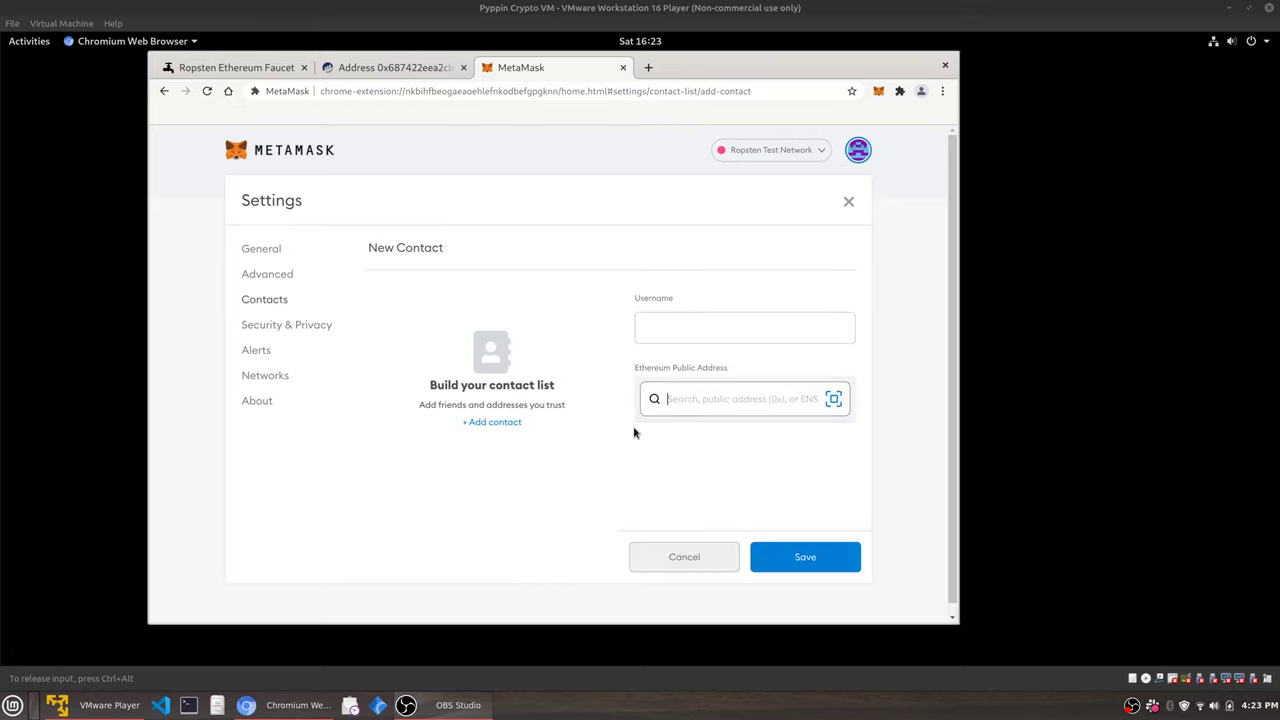
left_click(733, 336)
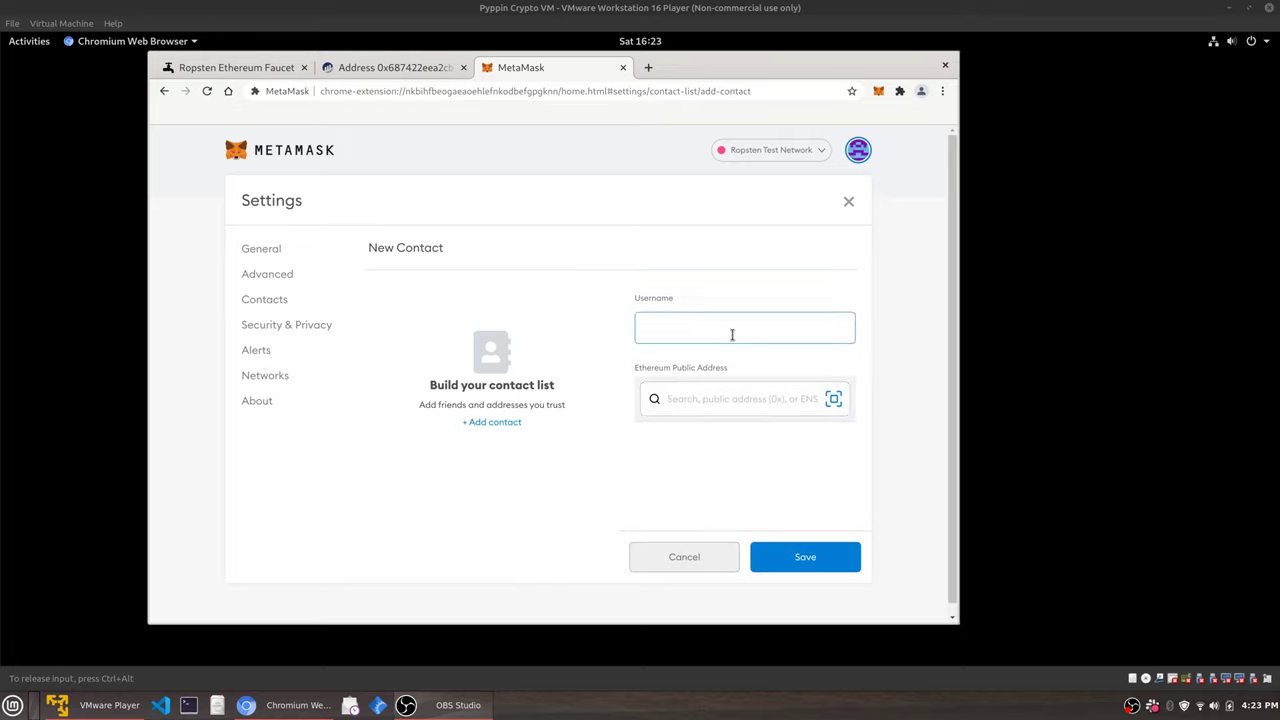
left_click(741, 394)
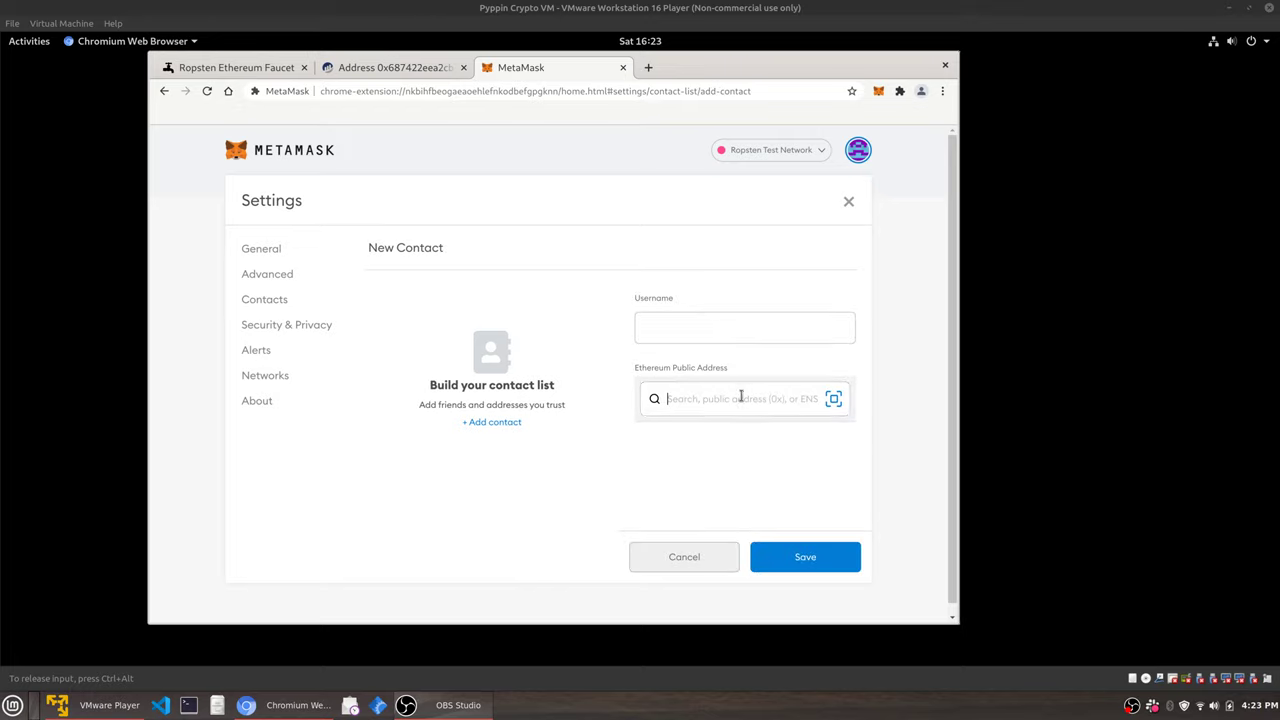
Try the QR address scan, dismiss the webcam warning, and cancel the contact unsaved.
left_click(834, 402)
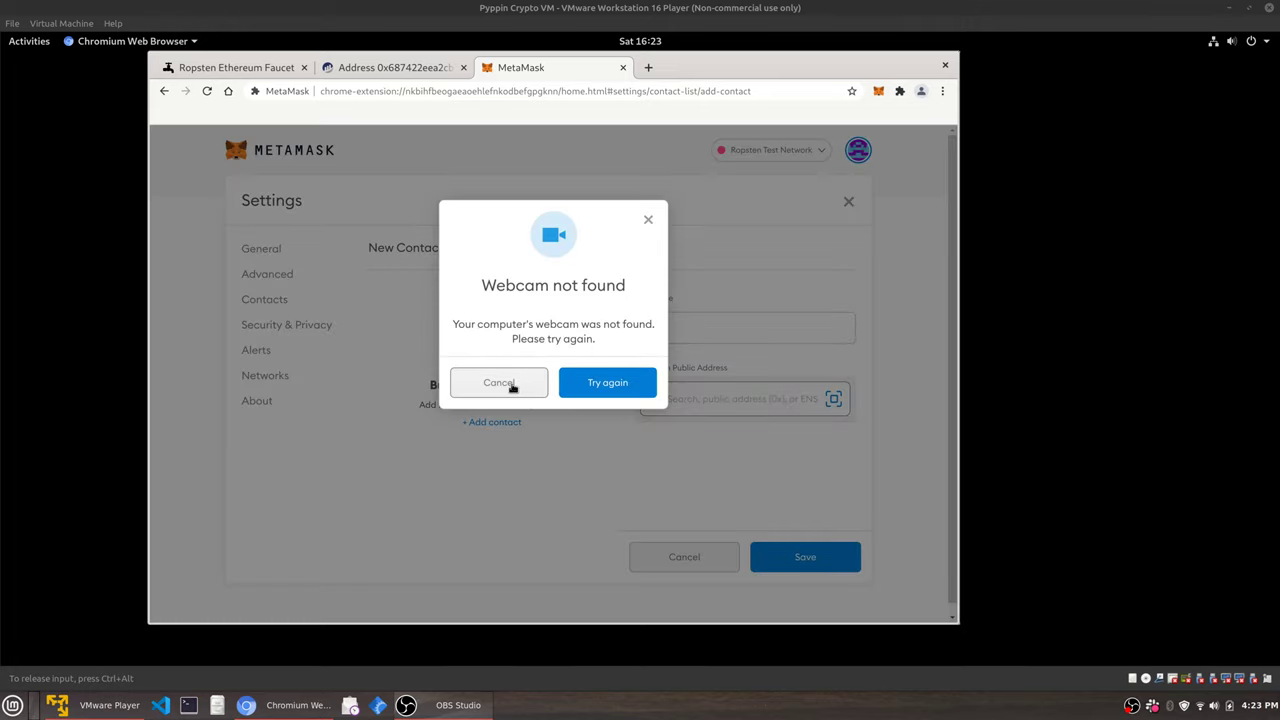
left_click(501, 383)
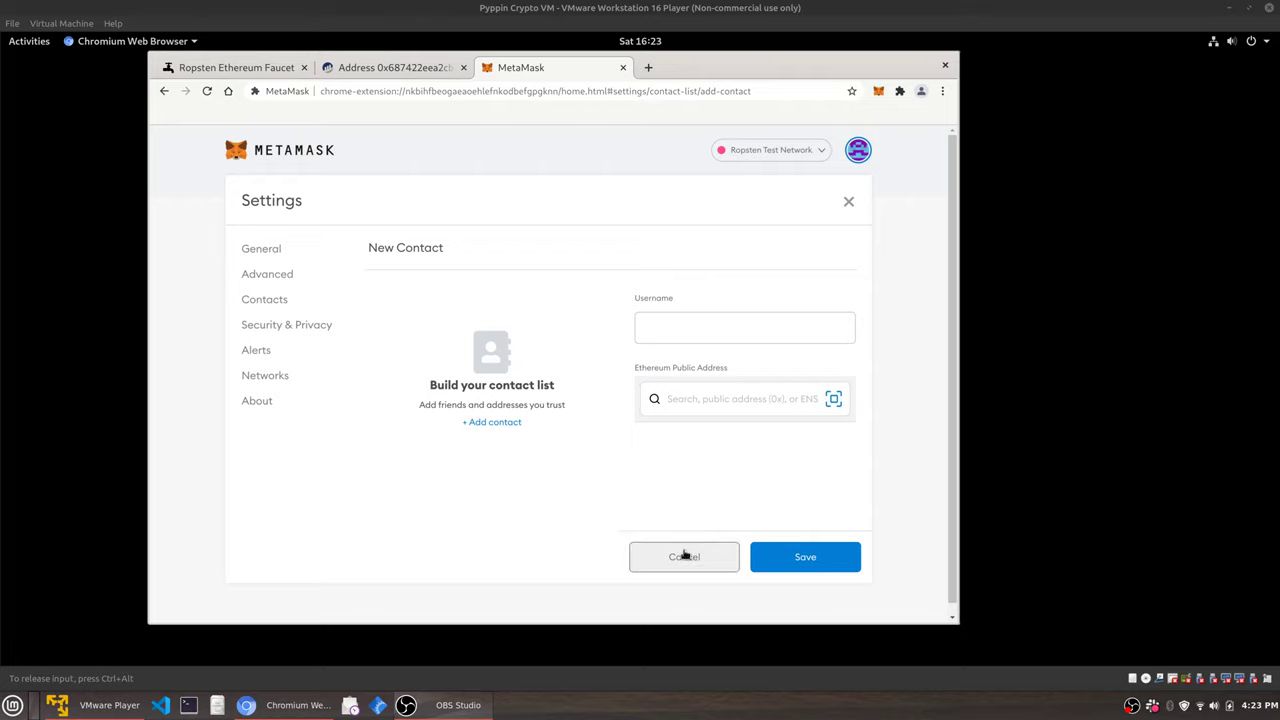
left_click(717, 404)
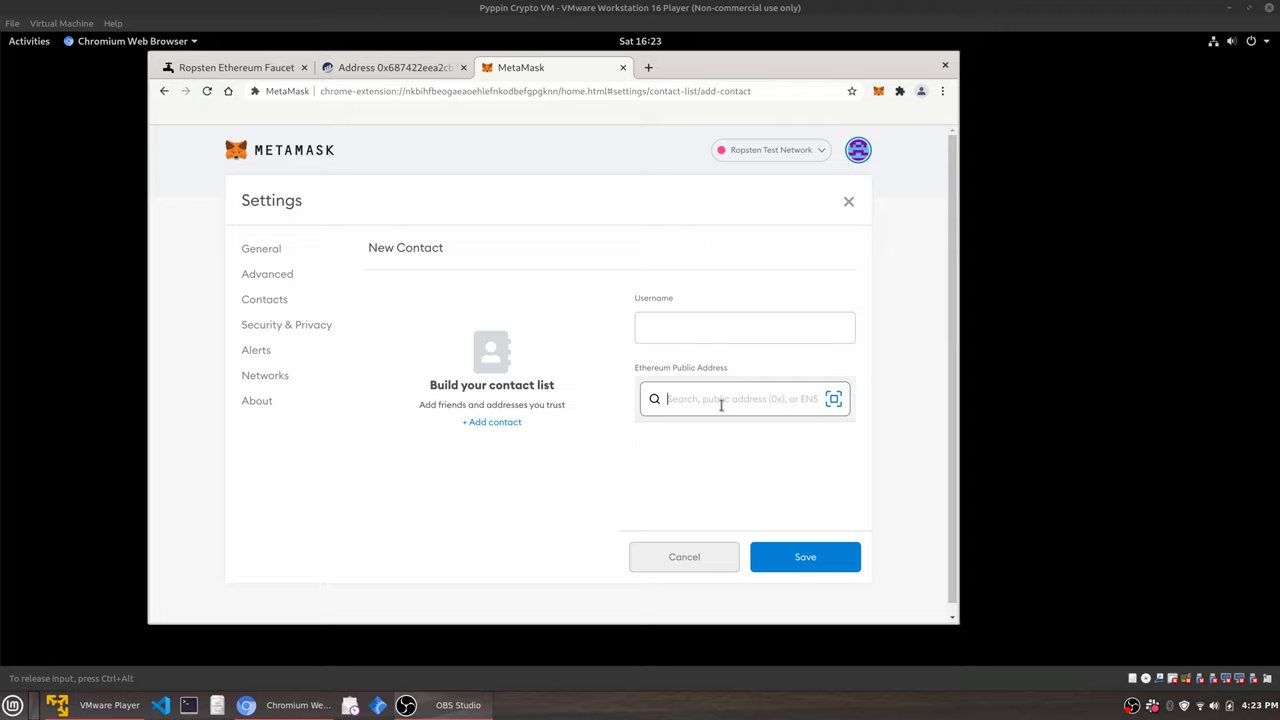
left_click(692, 558)
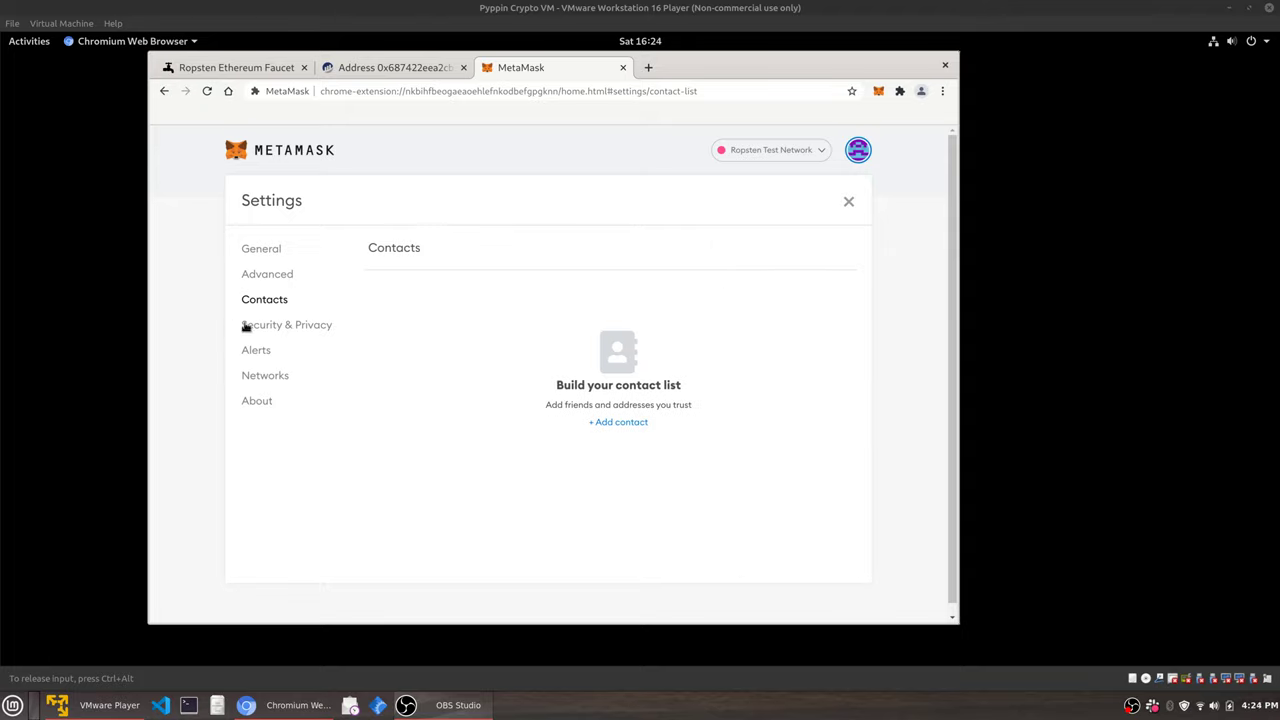
left_click(296, 328)
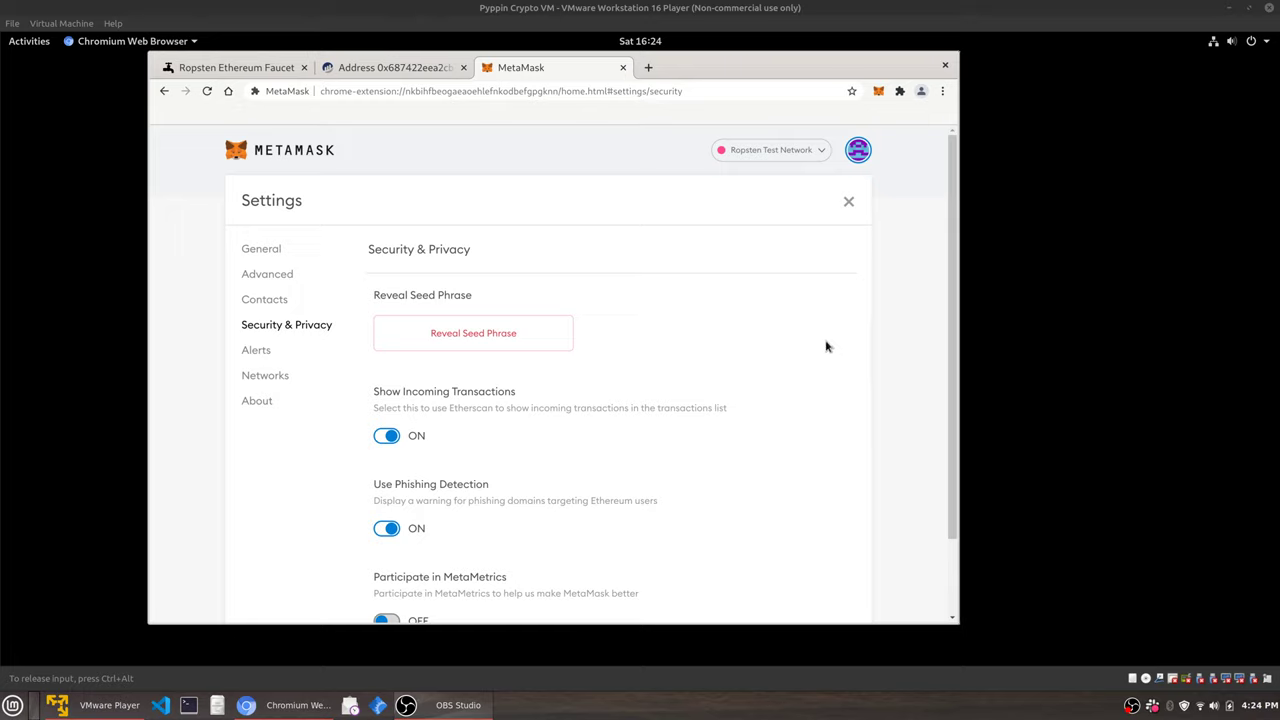
Reveal the twelve-word seed phrase by entering the wallet password.
left_click(508, 343)
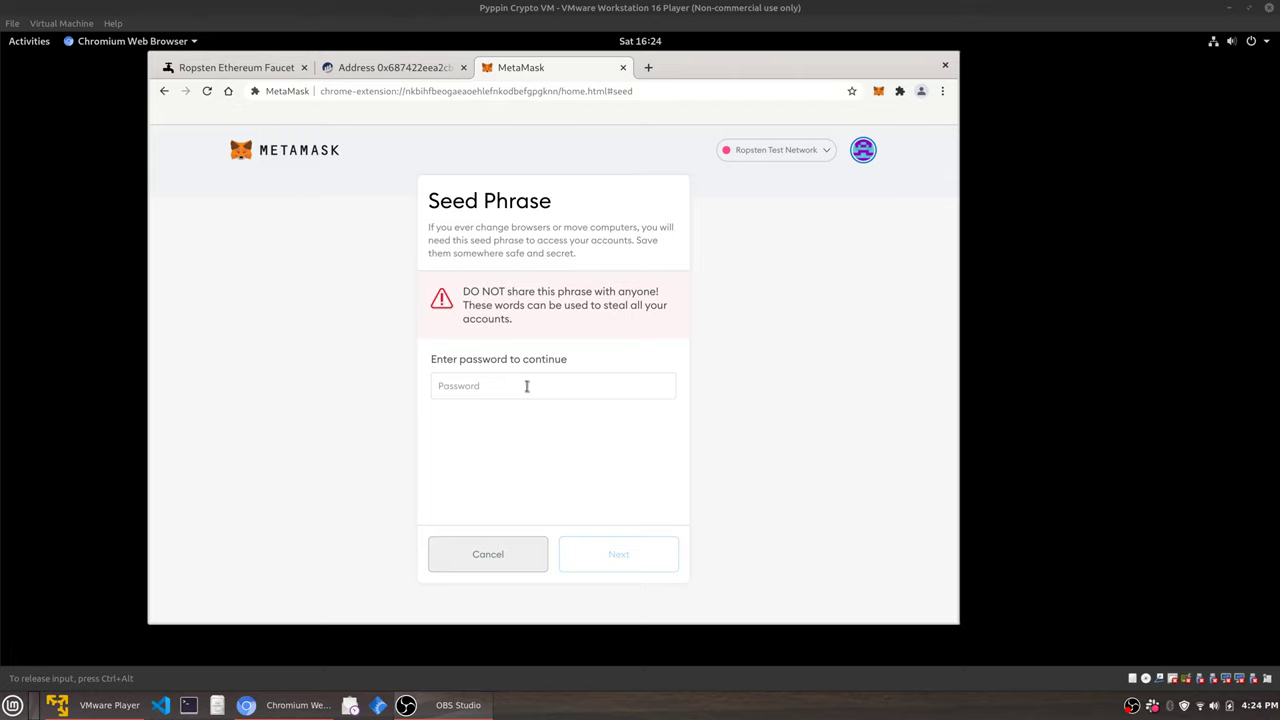
type("••••••••")
left_click(598, 554)
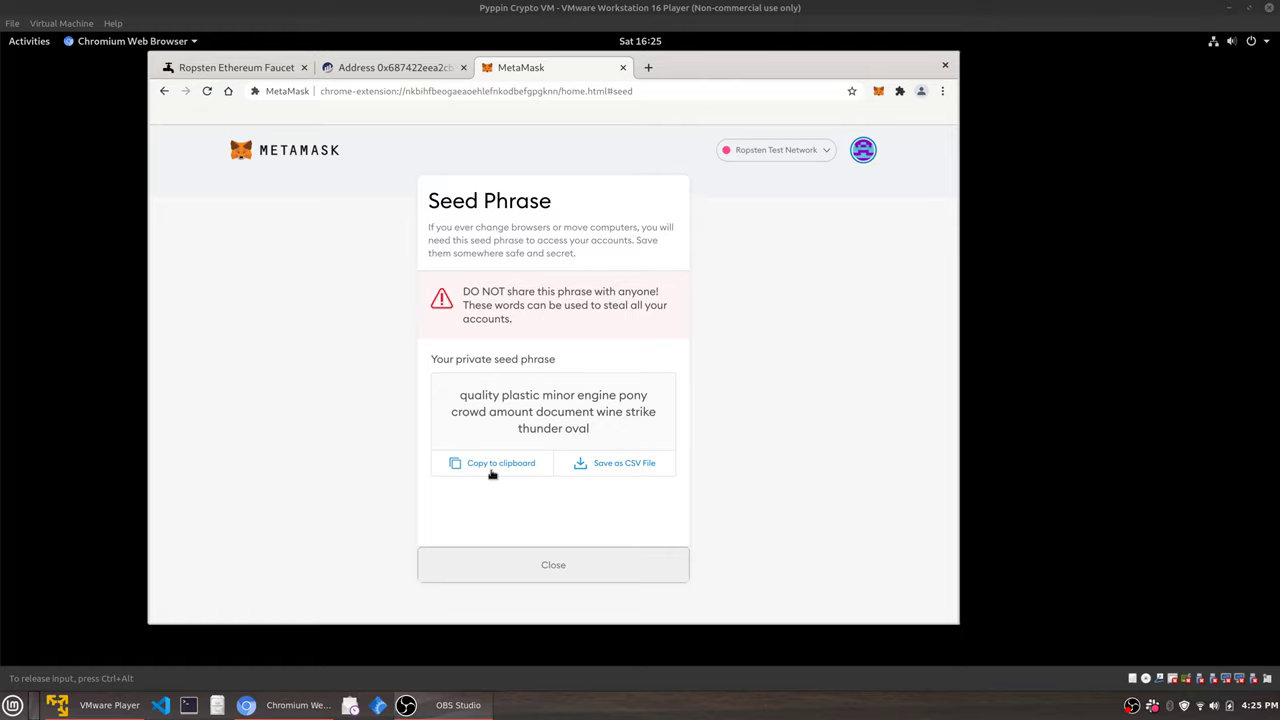
Close the seed phrase page, reopen Settings, and view Alerts then the Networks list.
left_click(637, 572)
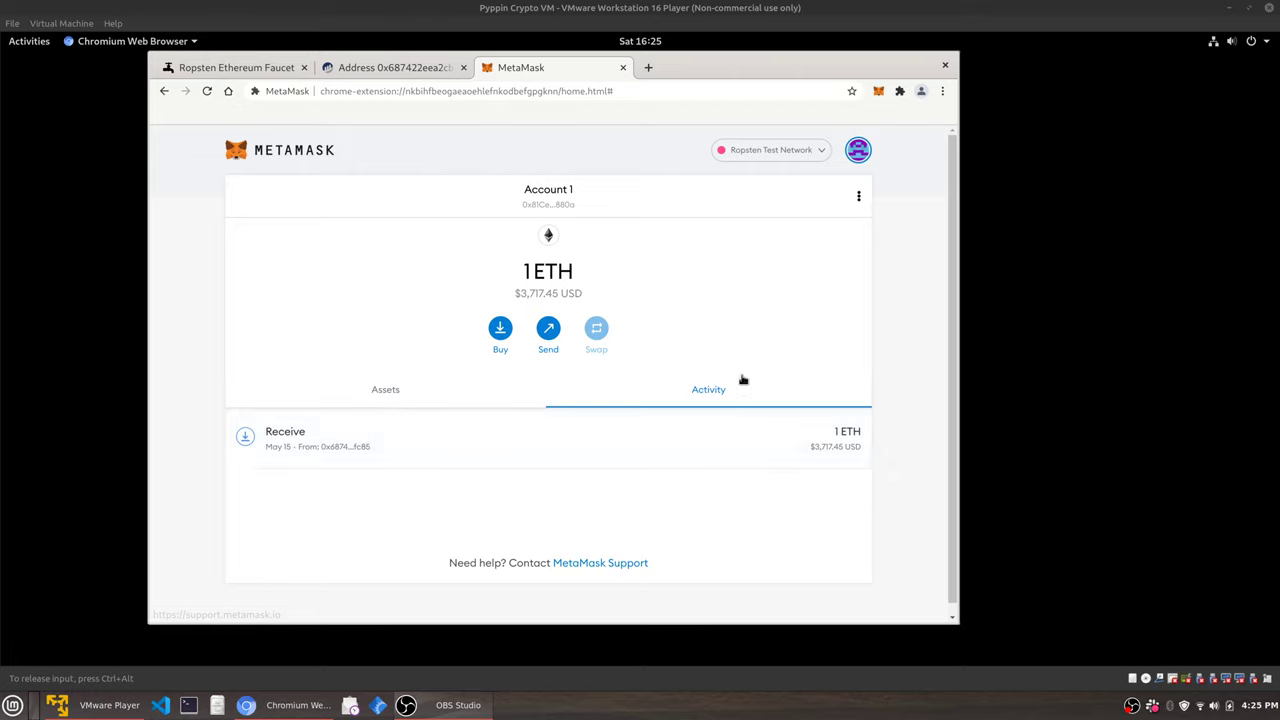
left_click(857, 196)
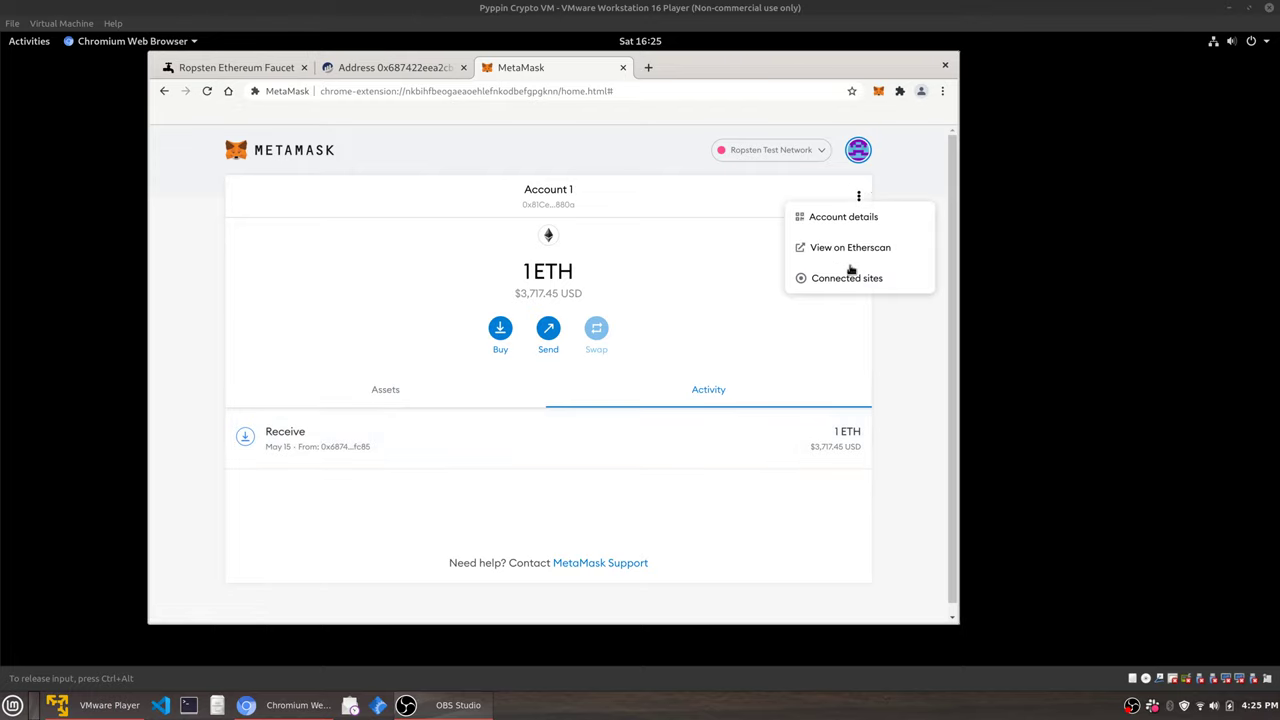
left_click(858, 150)
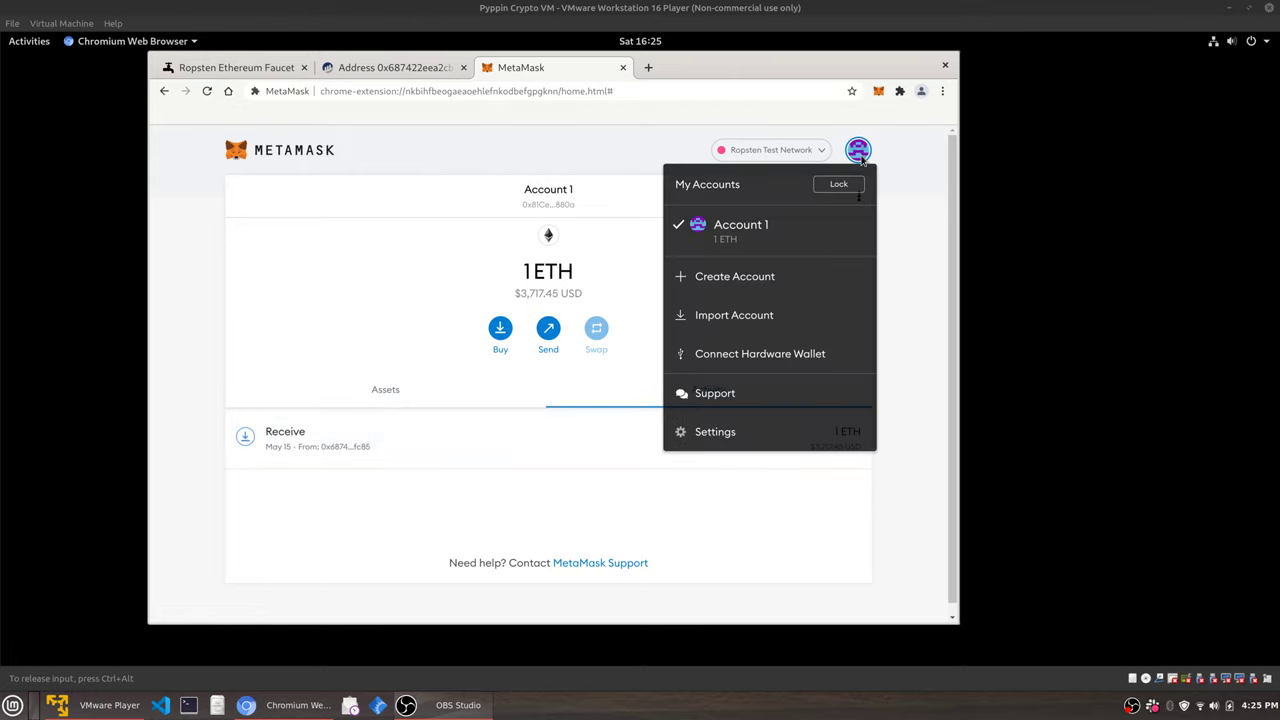
left_click(724, 428)
left_click(266, 340)
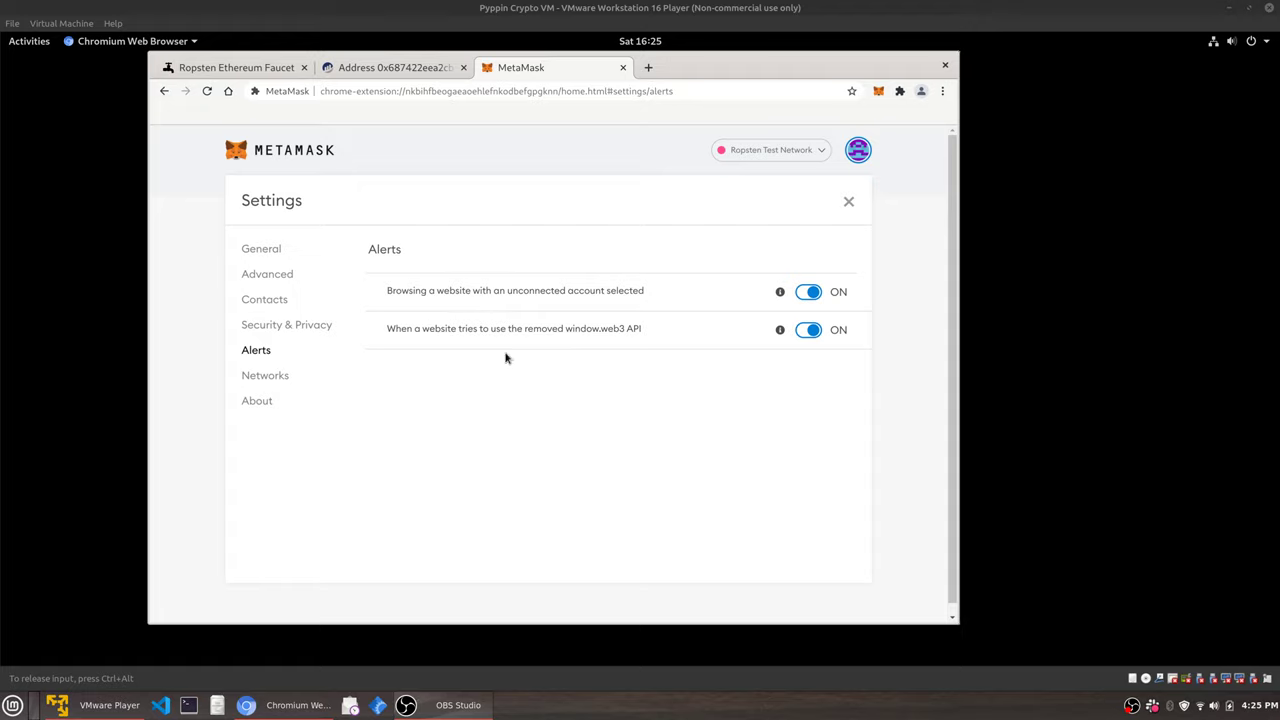
left_click(264, 376)
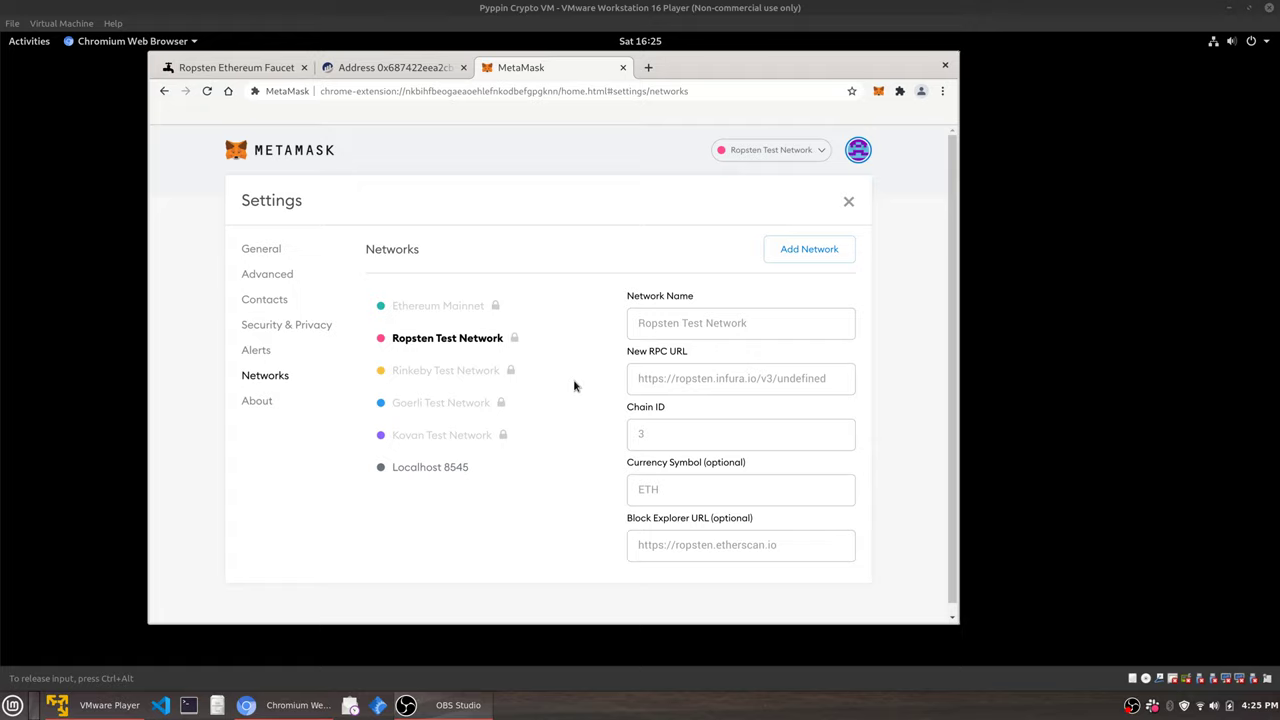
Open the popup's network list, start a Custom RPC network, then cancel and dismiss it.
left_click(879, 93)
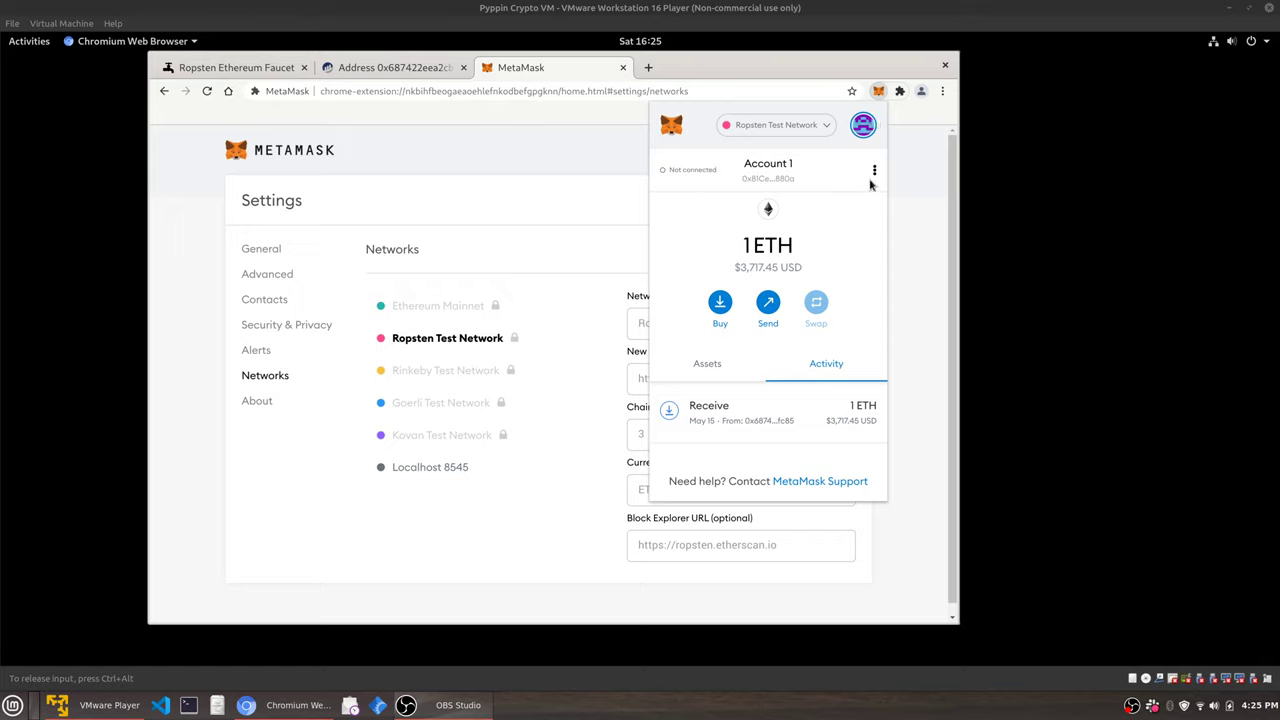
left_click(822, 128)
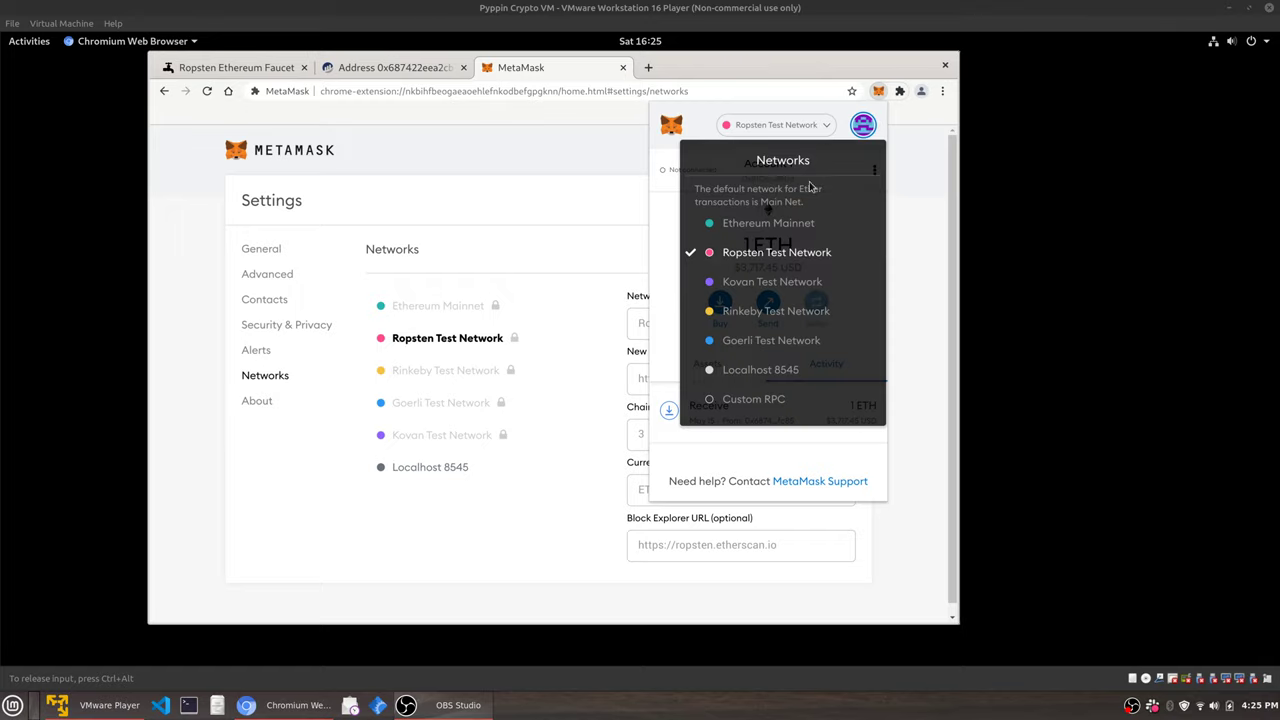
left_click(770, 400)
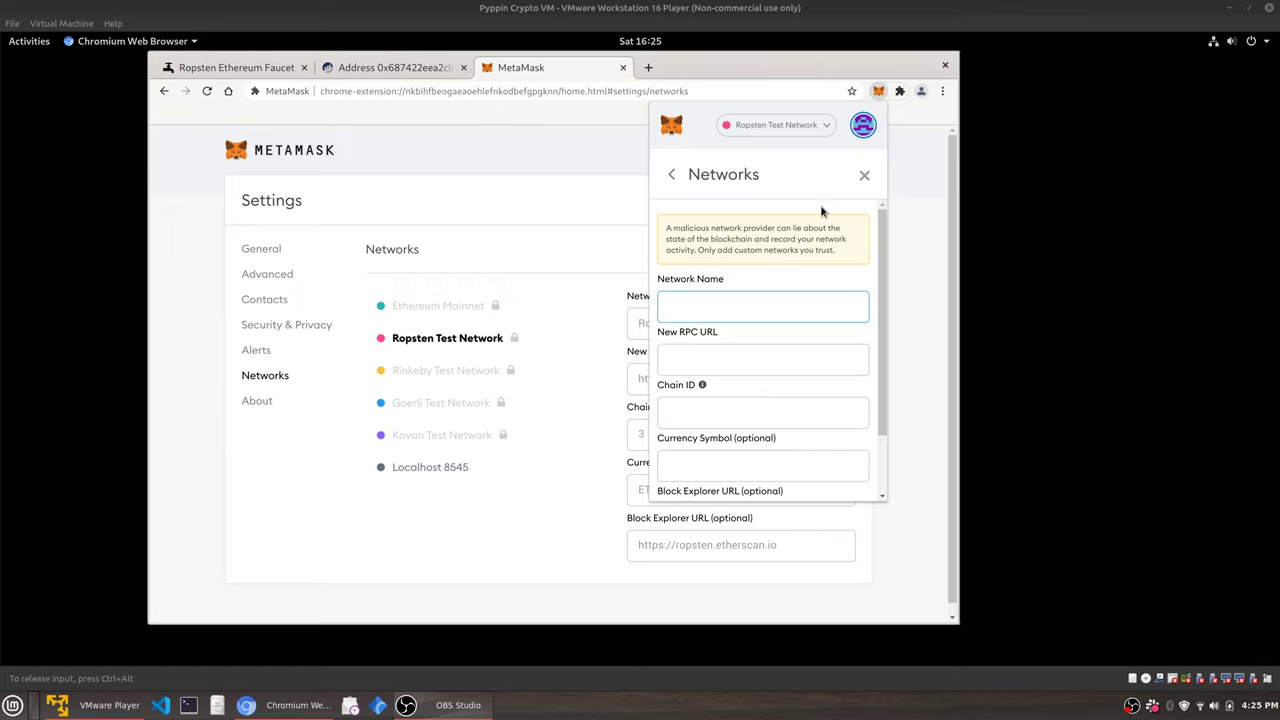
left_click(865, 176)
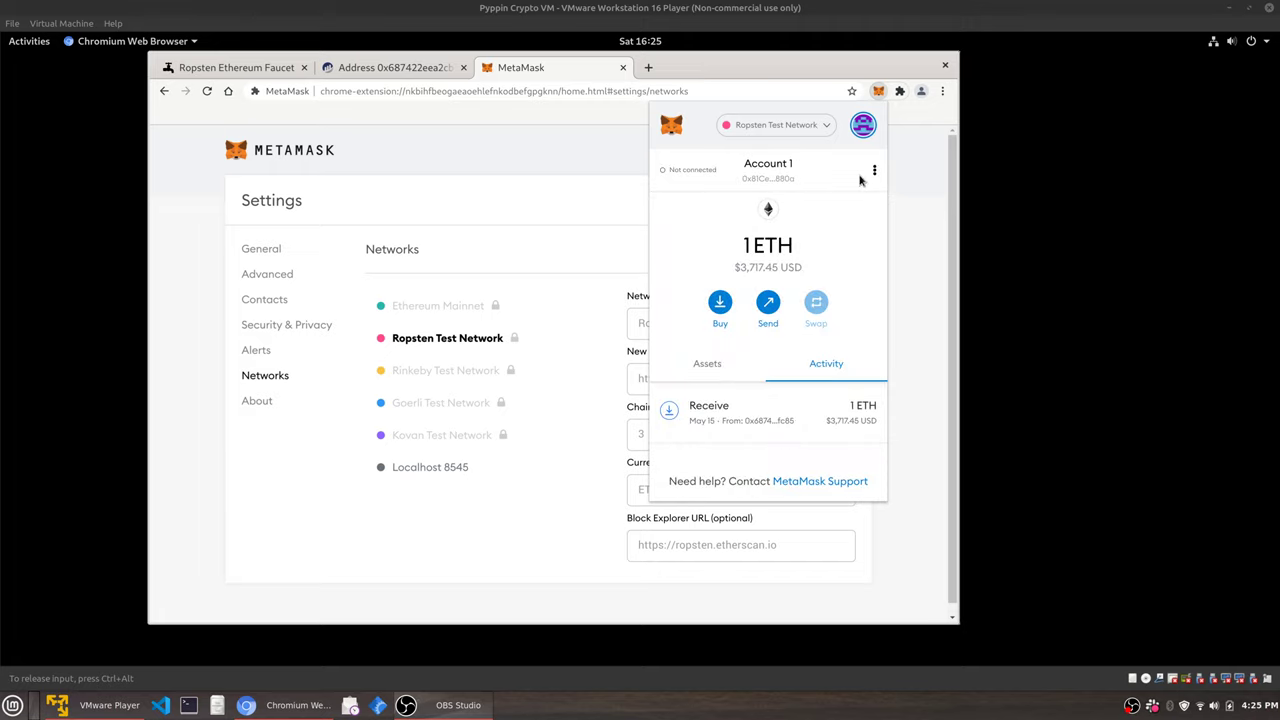
left_click(923, 206)
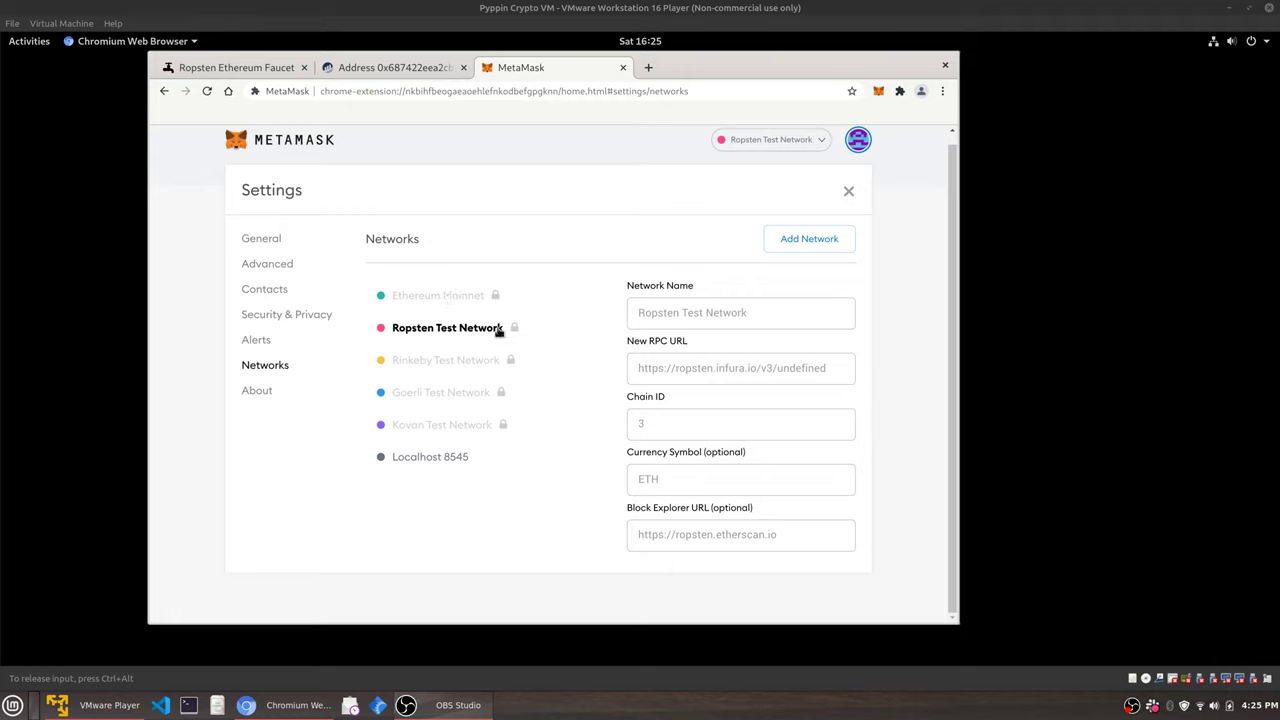
View the Rinkeby, Goerli, Kovan and Localhost 8545 network details, then go back to General.
left_click(465, 366)
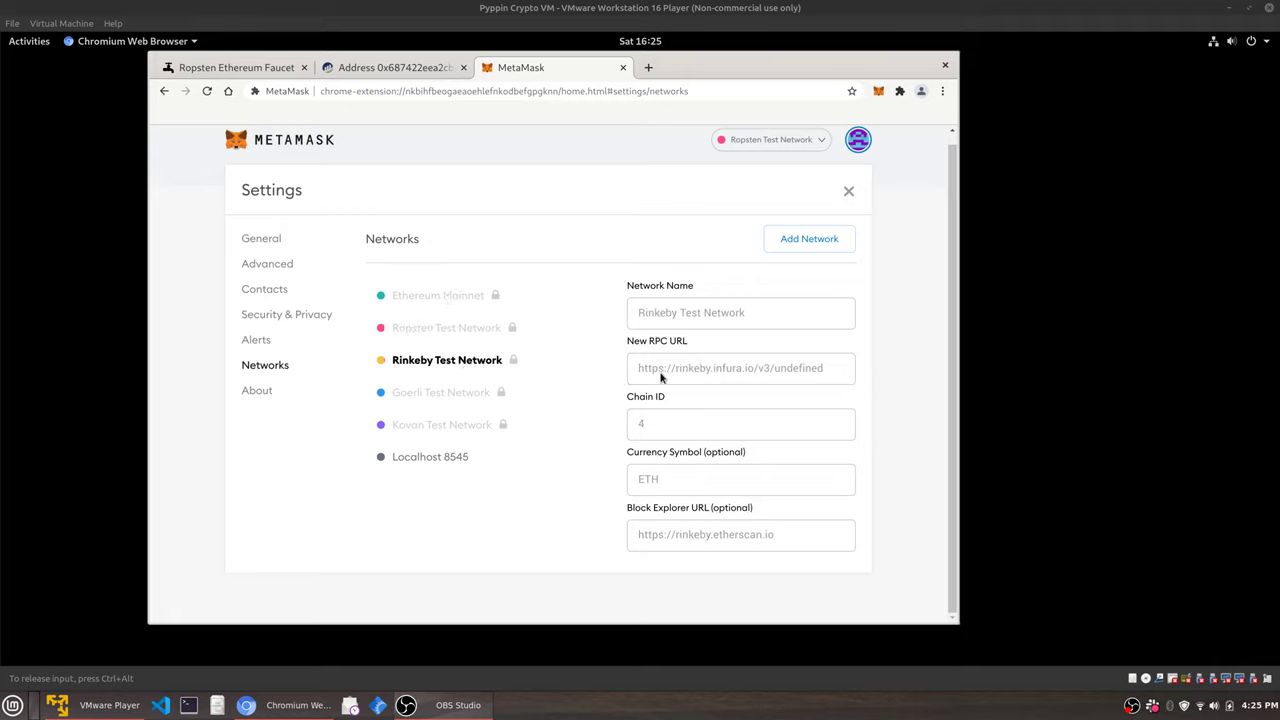
left_click(455, 396)
left_click(403, 426)
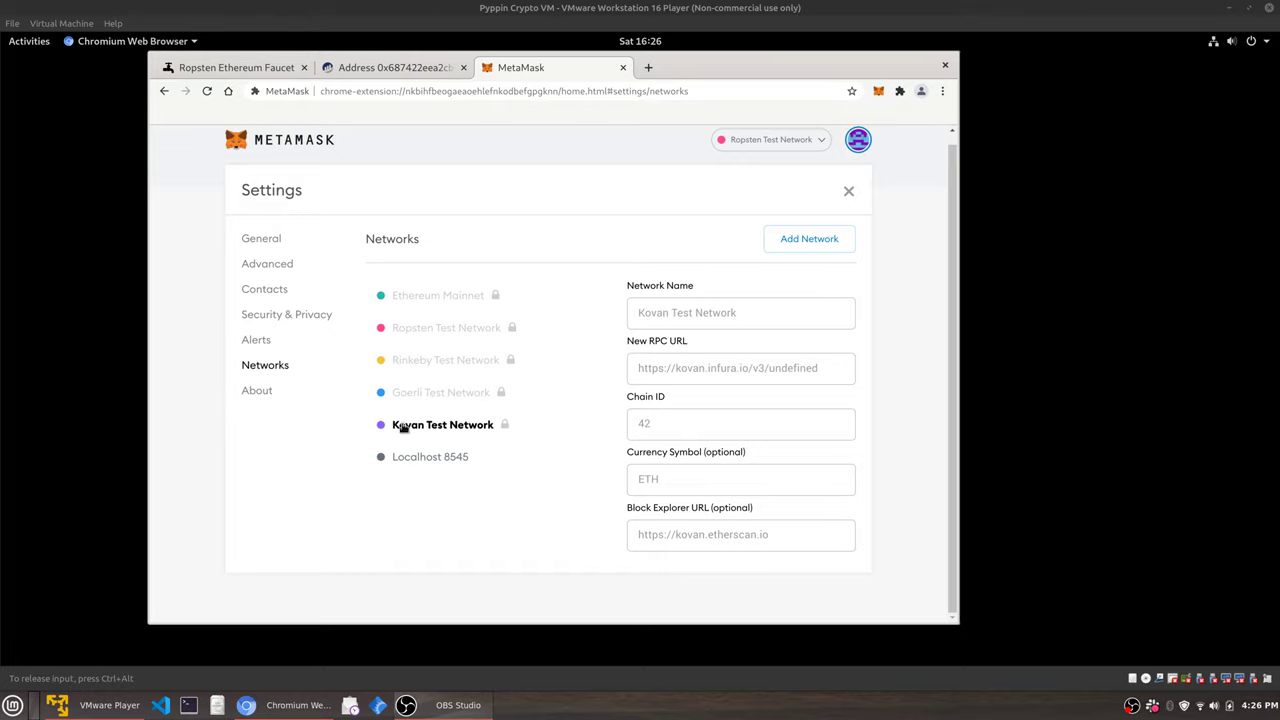
left_click(427, 466)
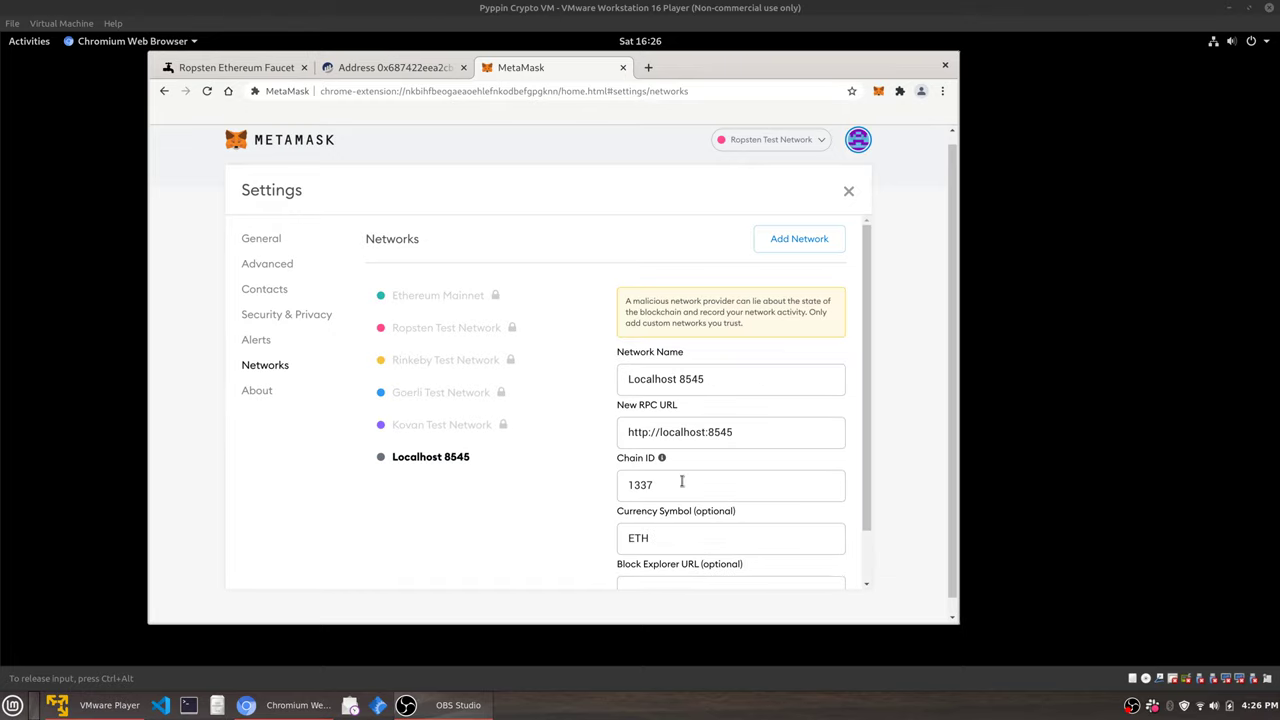
scroll(683, 480, "down", 1)
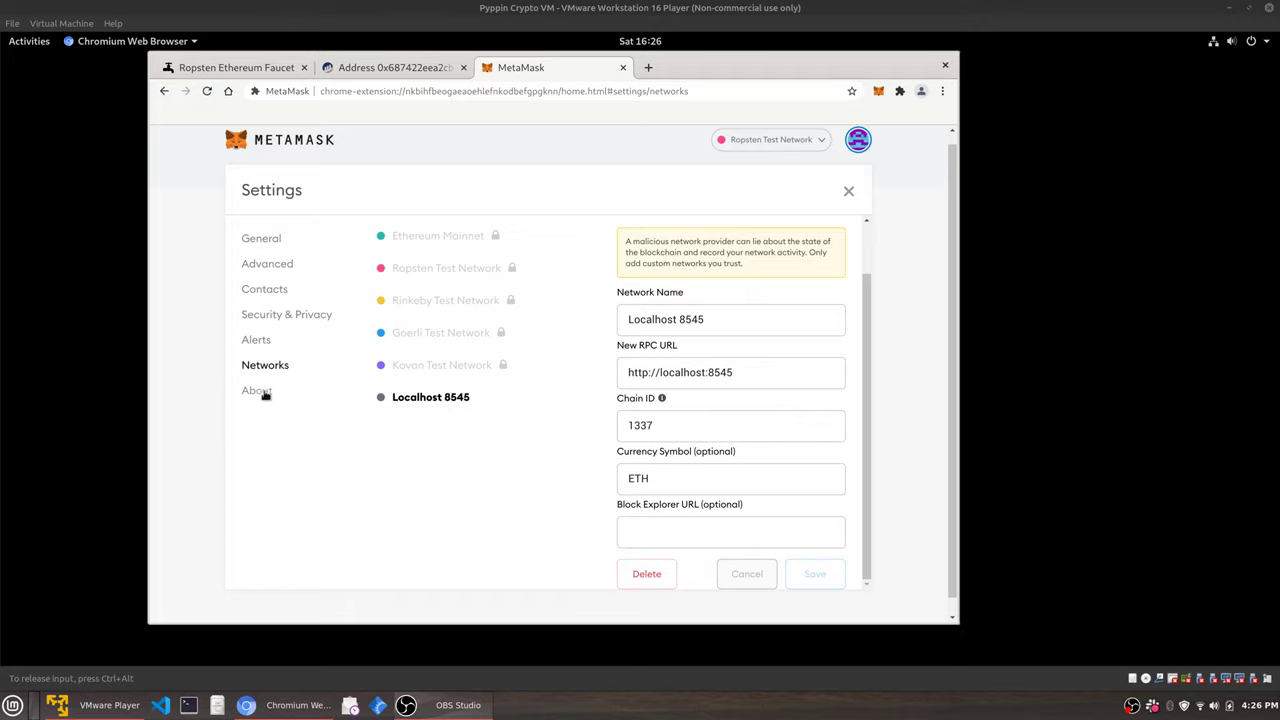
left_click(276, 247)
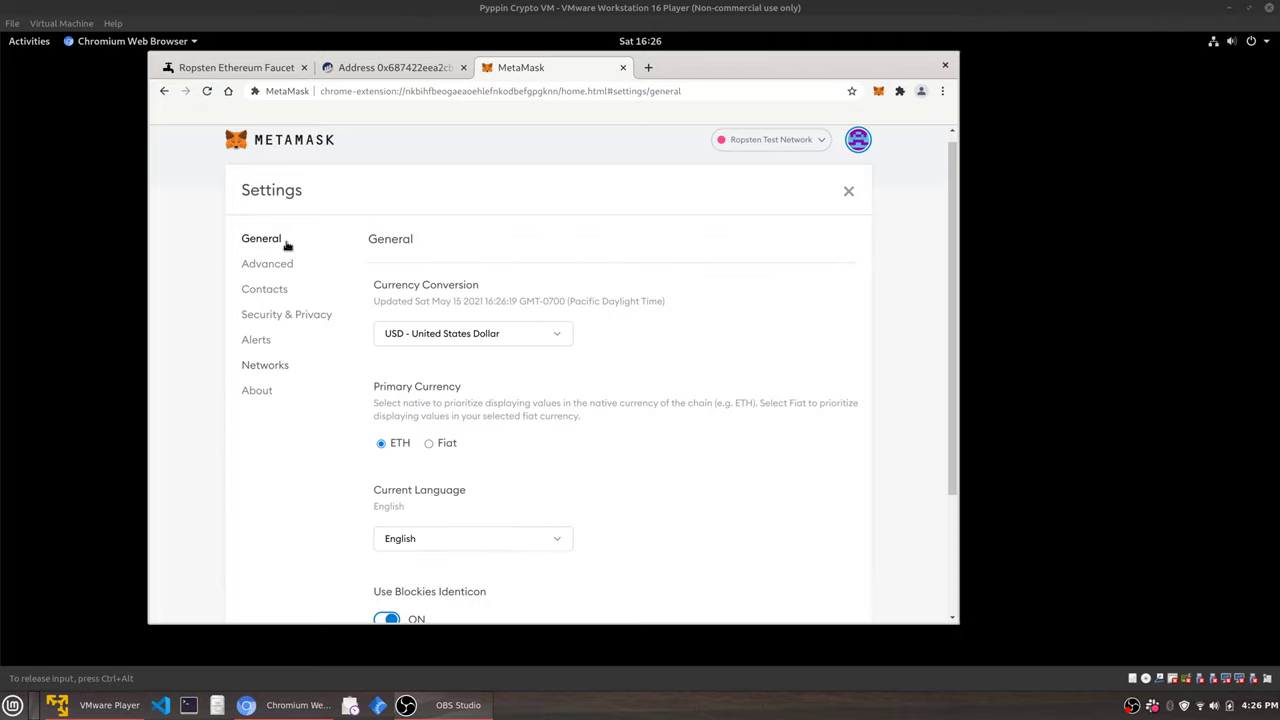
Leave Settings, glance at the Ropsten Faucet page, then return to the wallet's asset list.
left_click(848, 191)
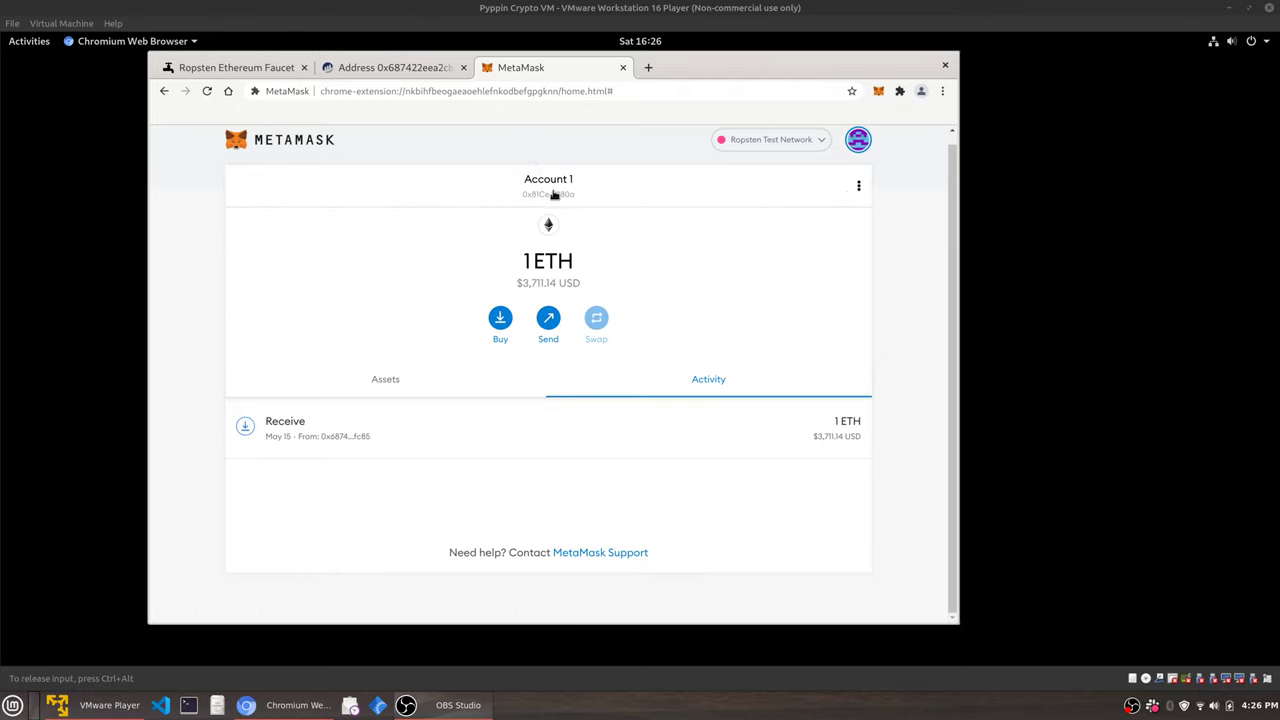
scroll(563, 200, "up", 1)
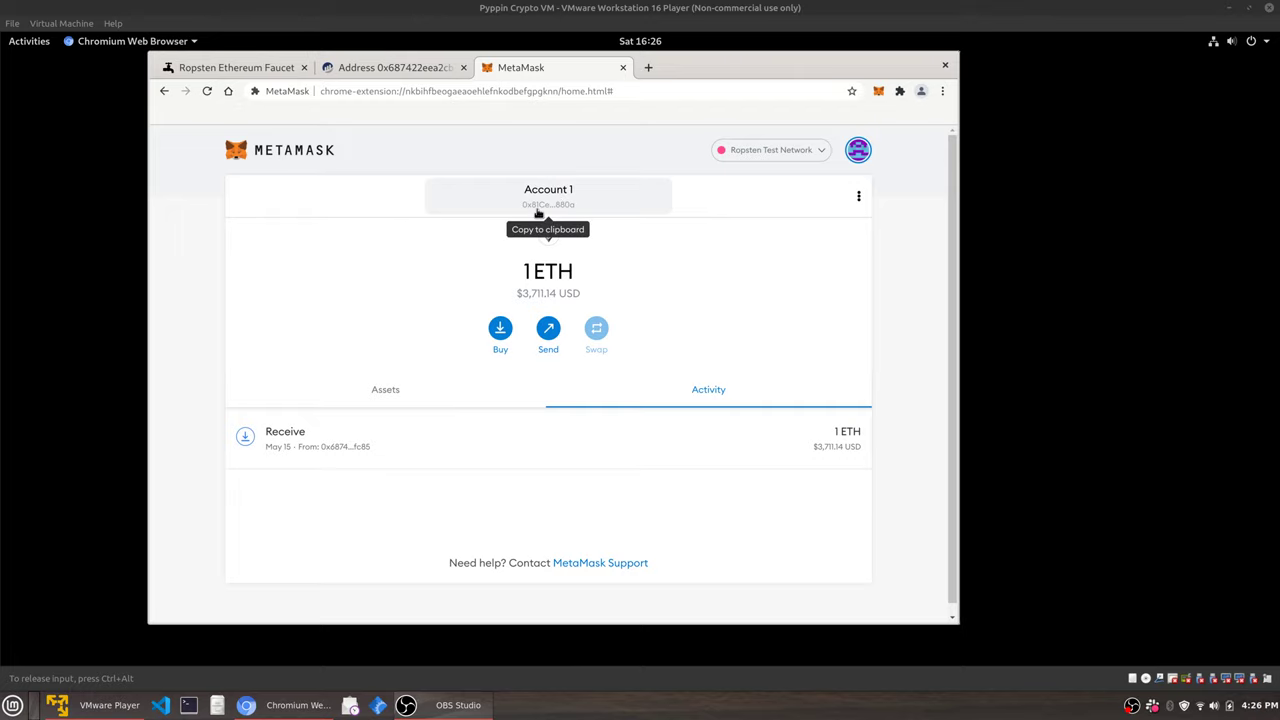
left_click(250, 70)
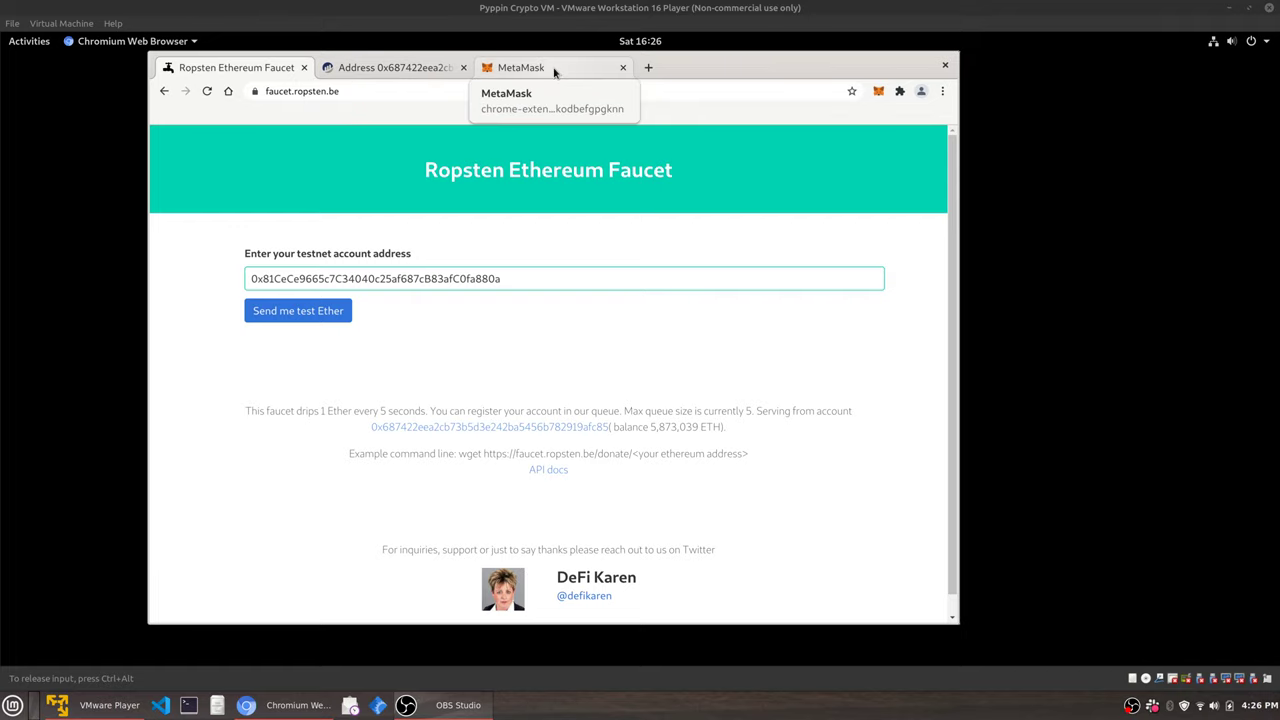
left_click_drag(608, 172, 677, 169)
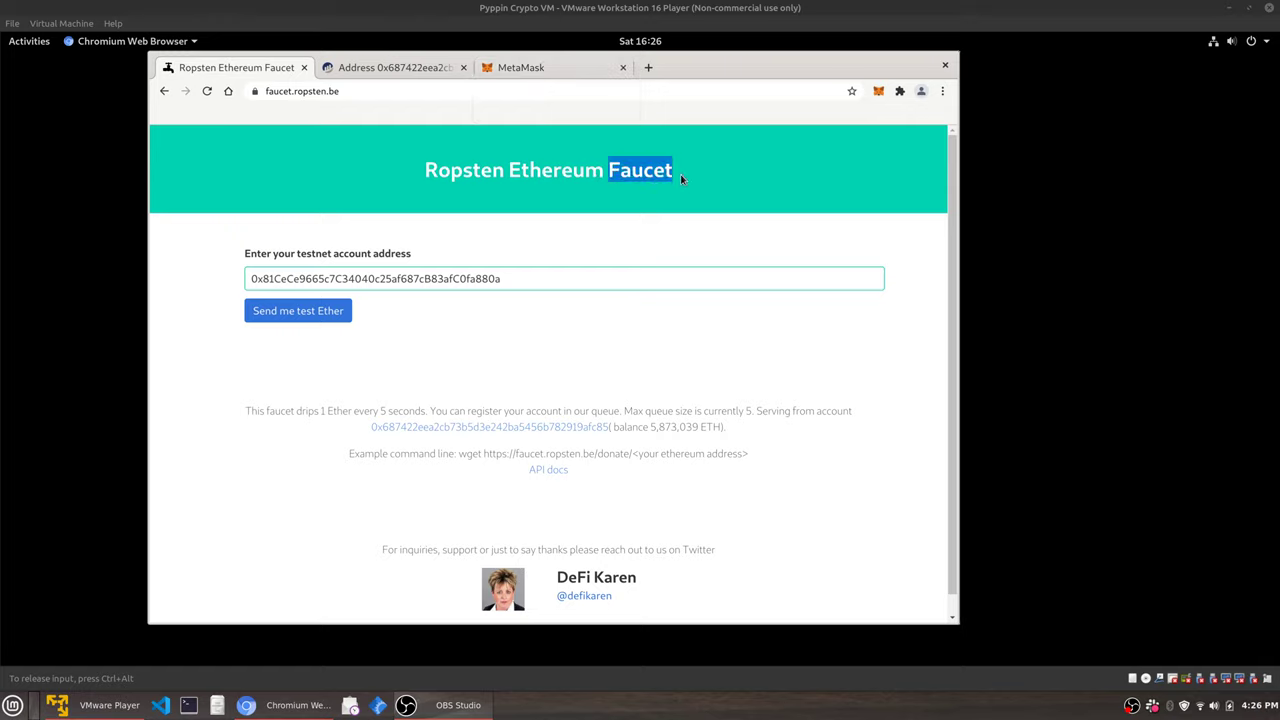
left_click(680, 176)
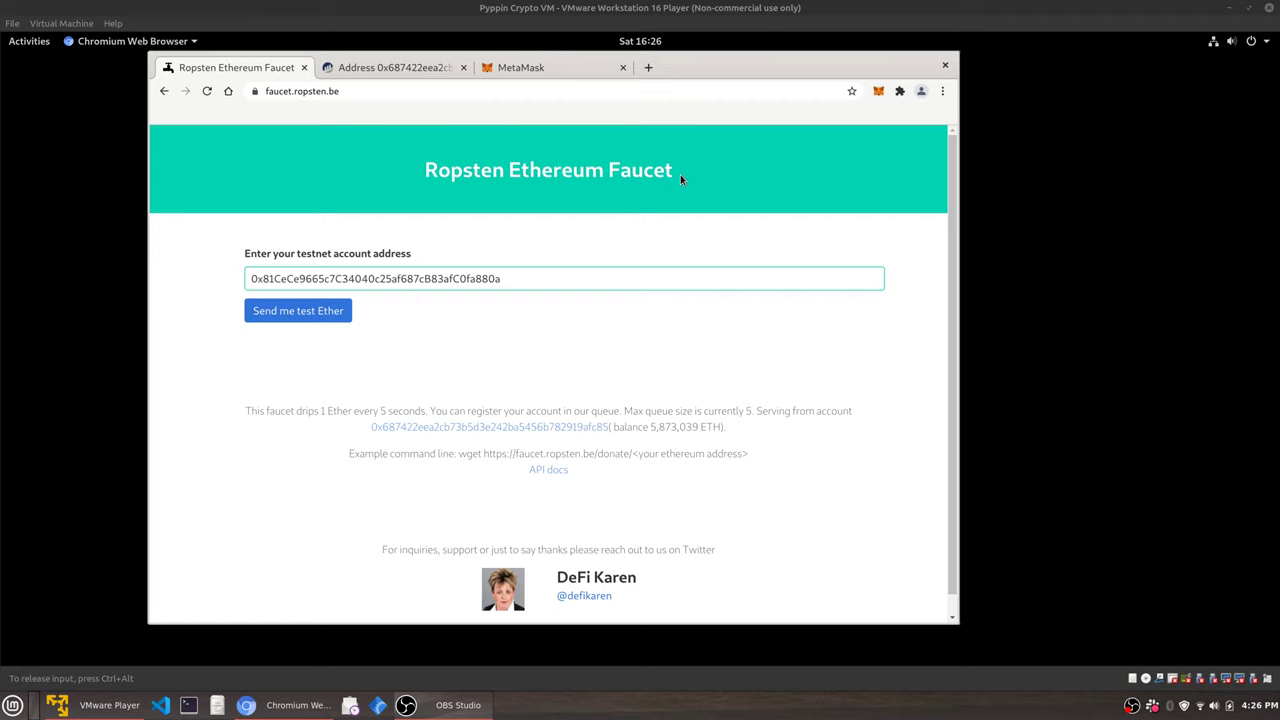
left_click(525, 68)
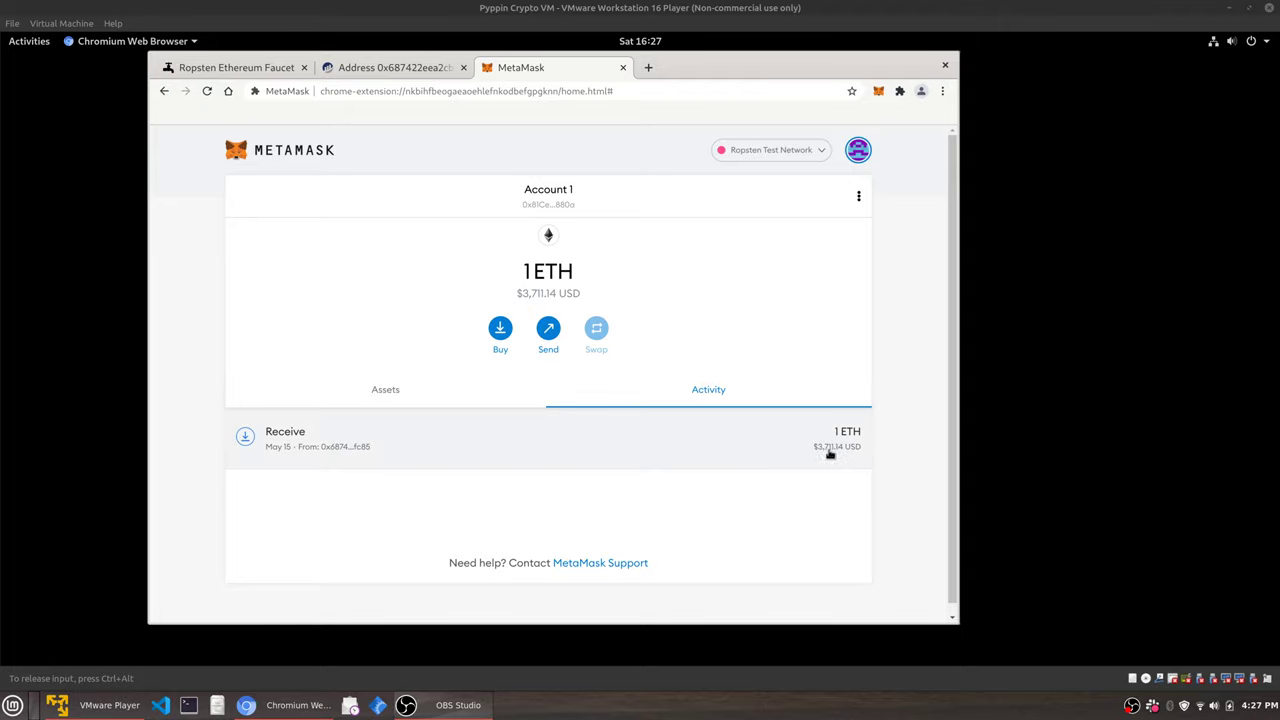
left_click(502, 401)
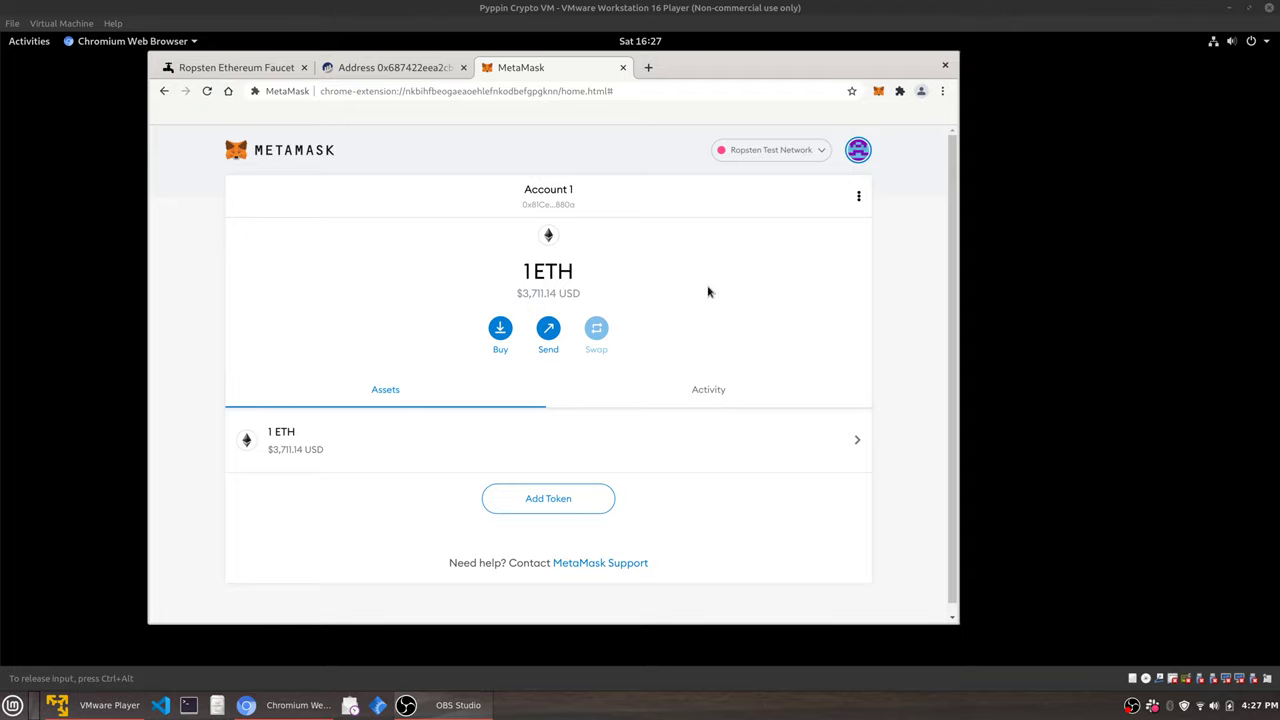
Start a Send and paste the account's own address as the recipient.
left_click(546, 333)
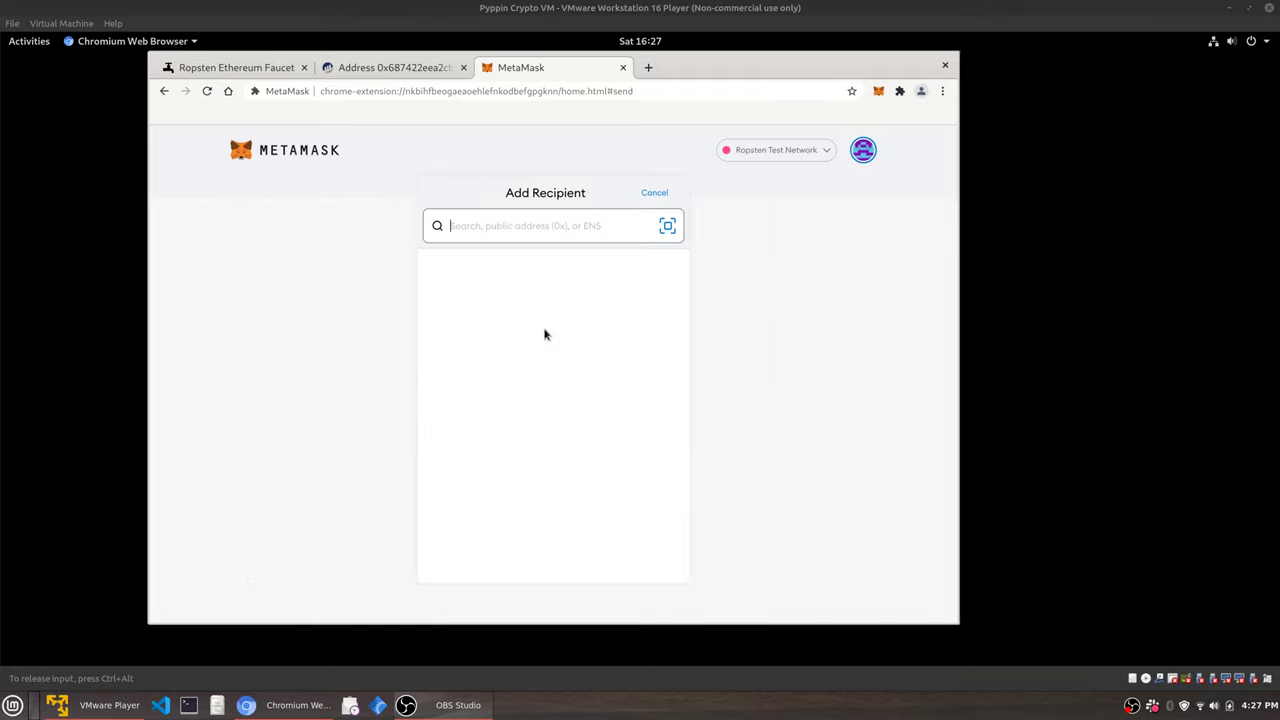
right_click(586, 227)
left_click(575, 228)
right_click(560, 225)
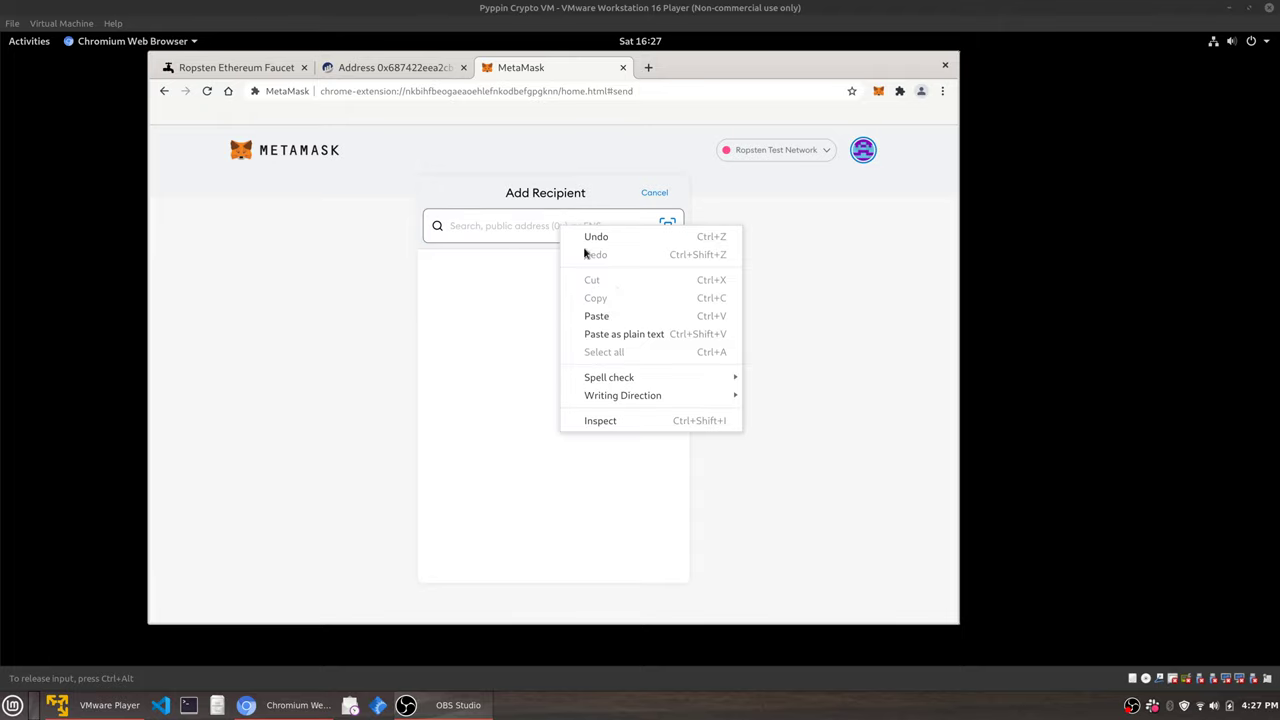
left_click(619, 316)
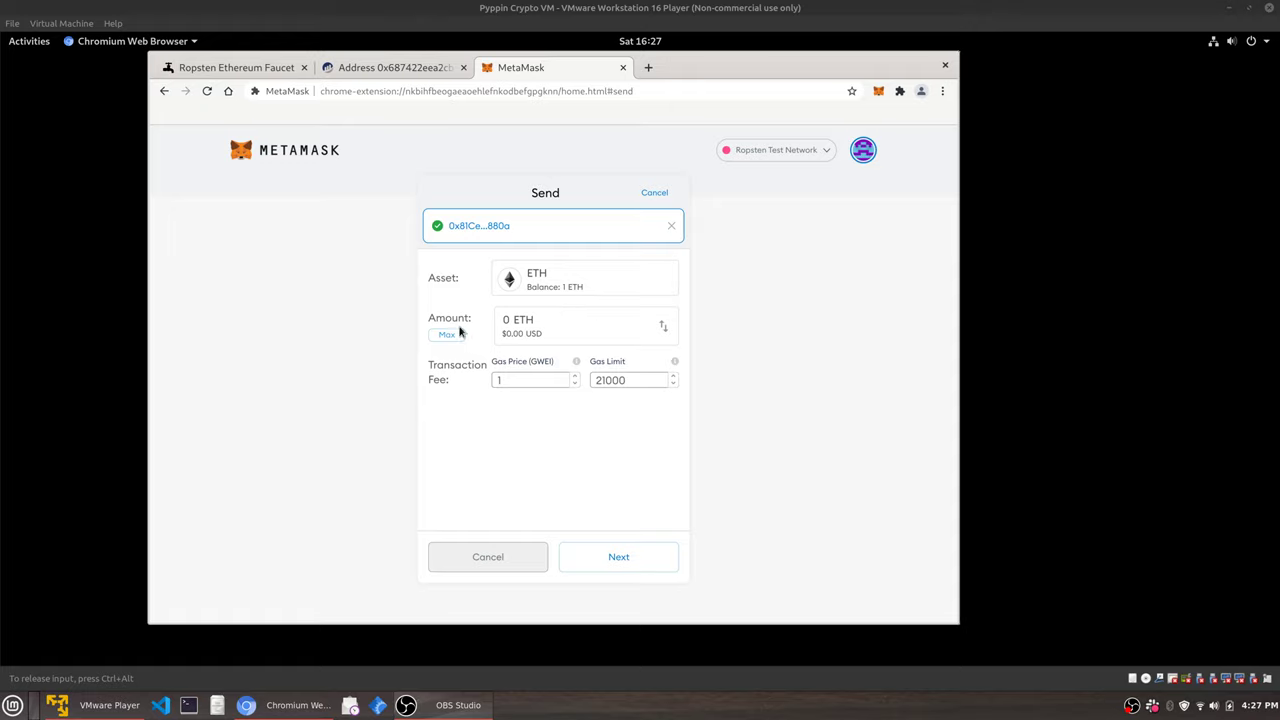
Edit the amount to a tiny value (0.00001 ETH), then cancel the payment unsent.
left_click(519, 332)
type(".1")
type("0")
type("0")
type("0")
type("0")
type("0")
key("BackSpace")
left_click(655, 192)
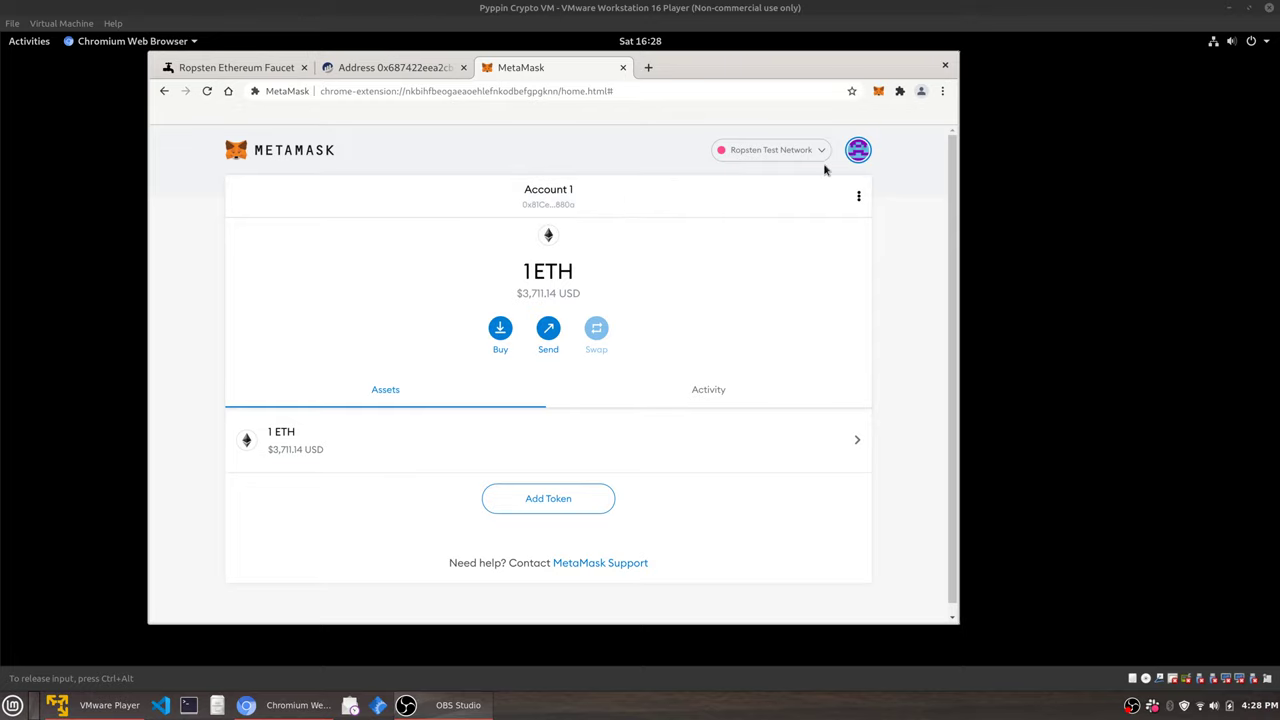
Open Account 1's account details from the account options menu.
left_click(857, 150)
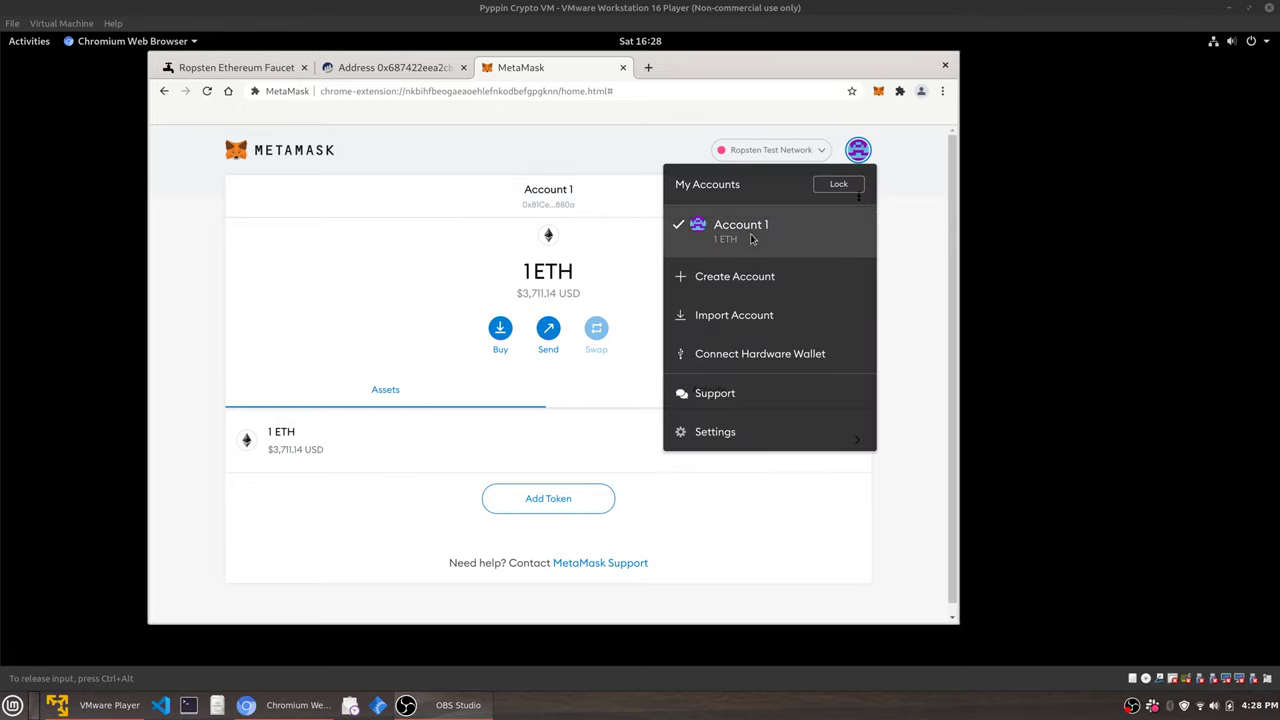
left_click(750, 238)
left_click(860, 150)
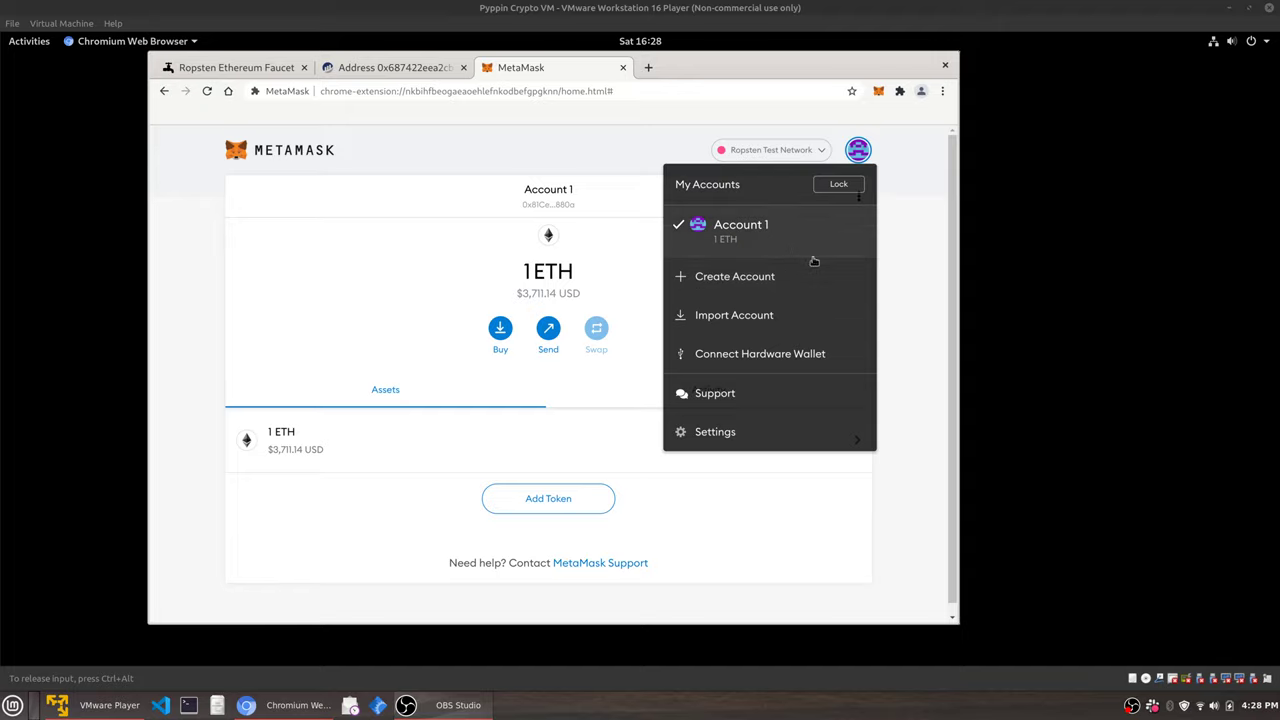
left_click(876, 163)
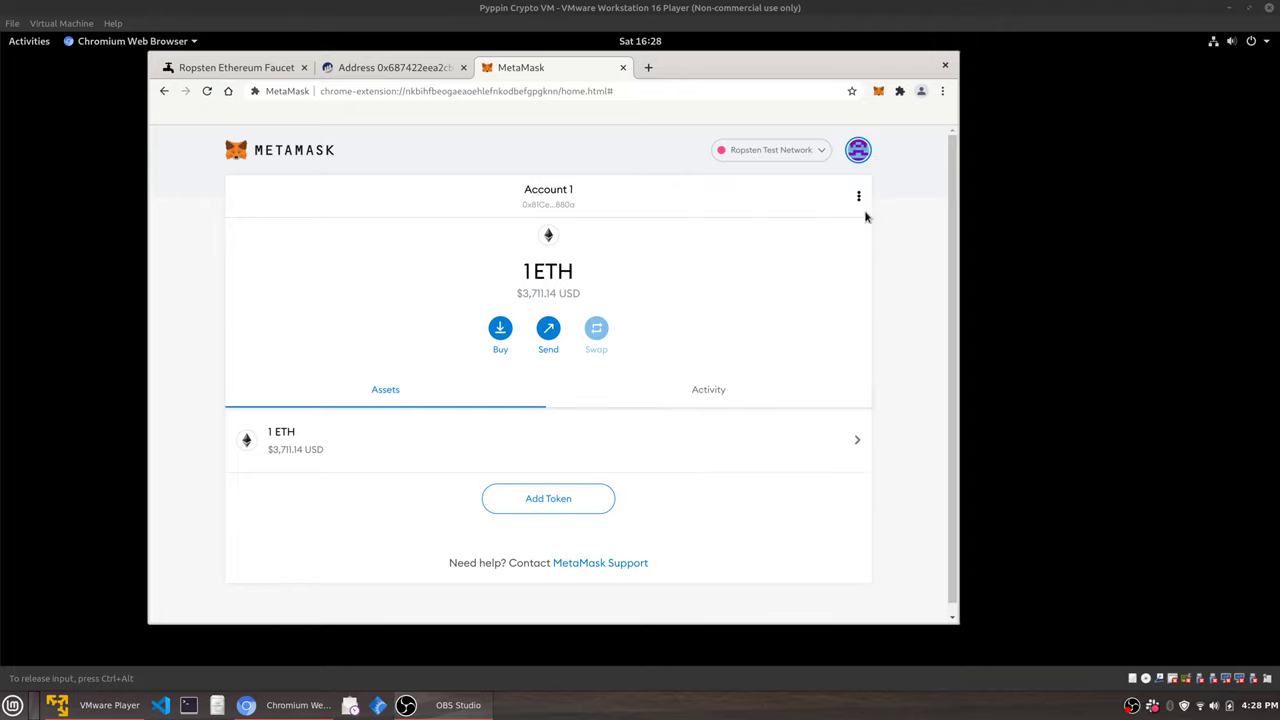
left_click(859, 197)
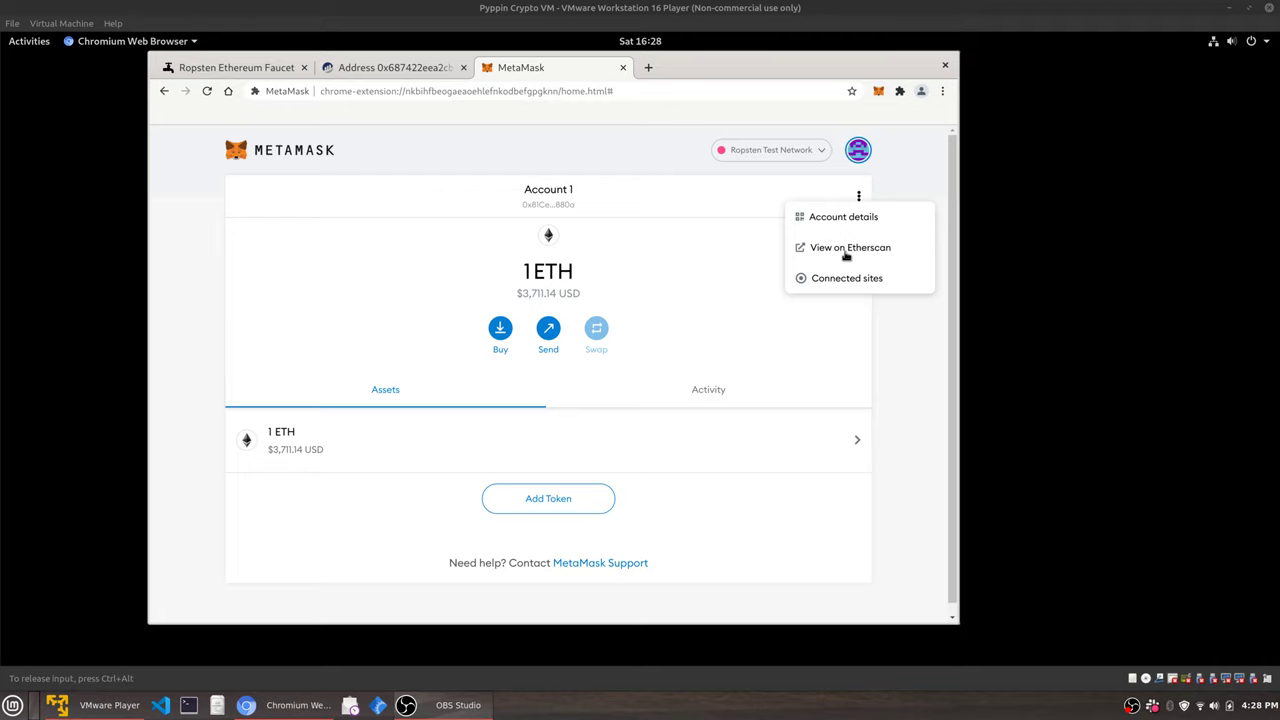
left_click(843, 218)
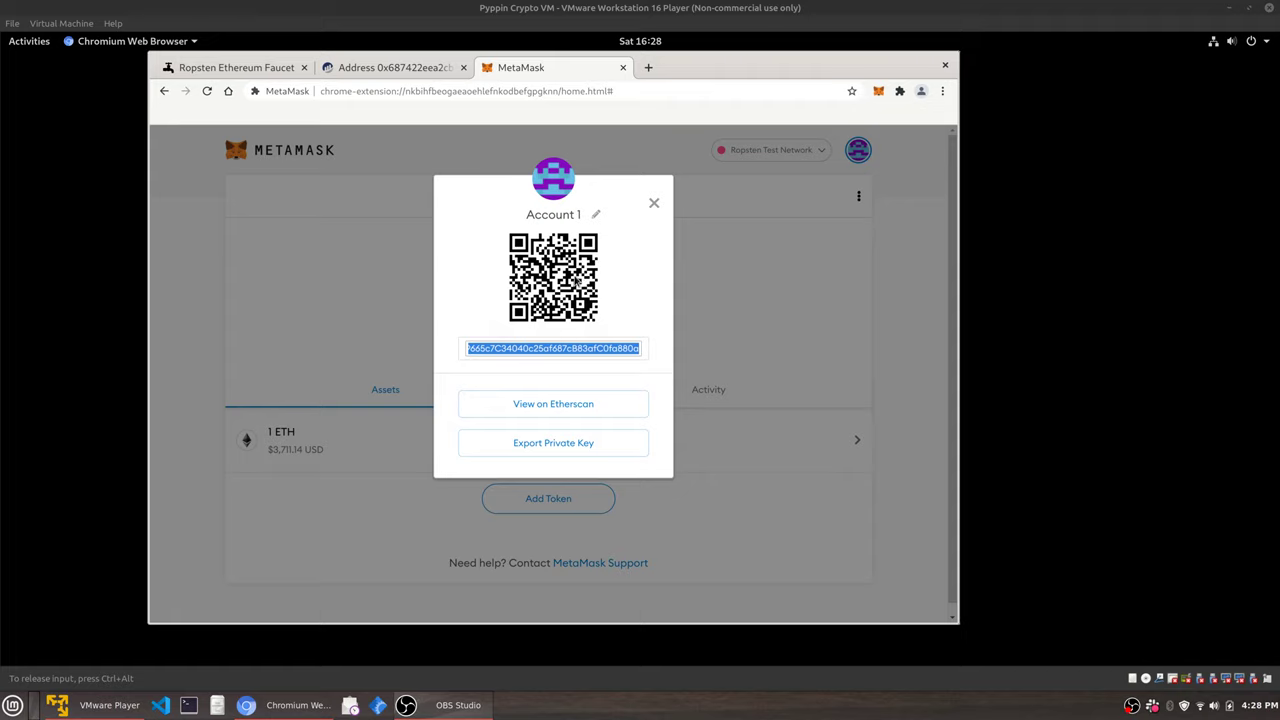
Rename the account to 'Test Crypto Account' and select its full address.
left_click(596, 214)
triple_click(571, 219)
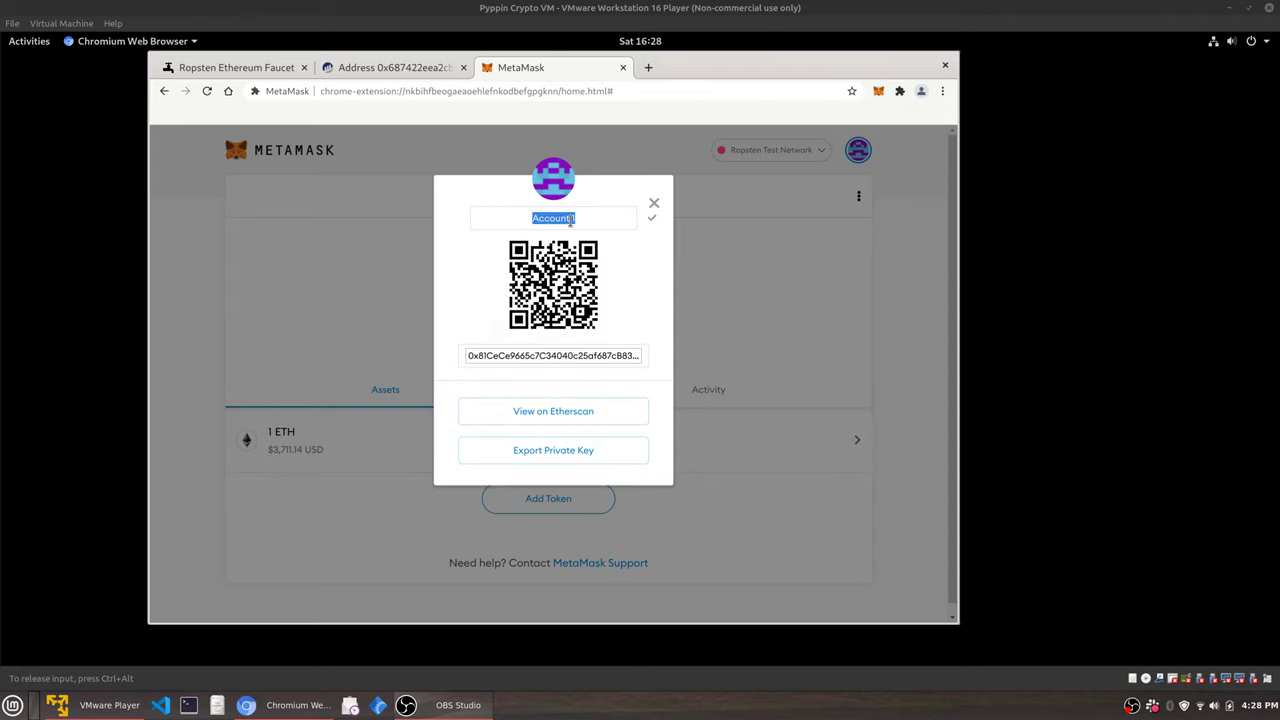
type("Test Crypto Account")
left_click(652, 218)
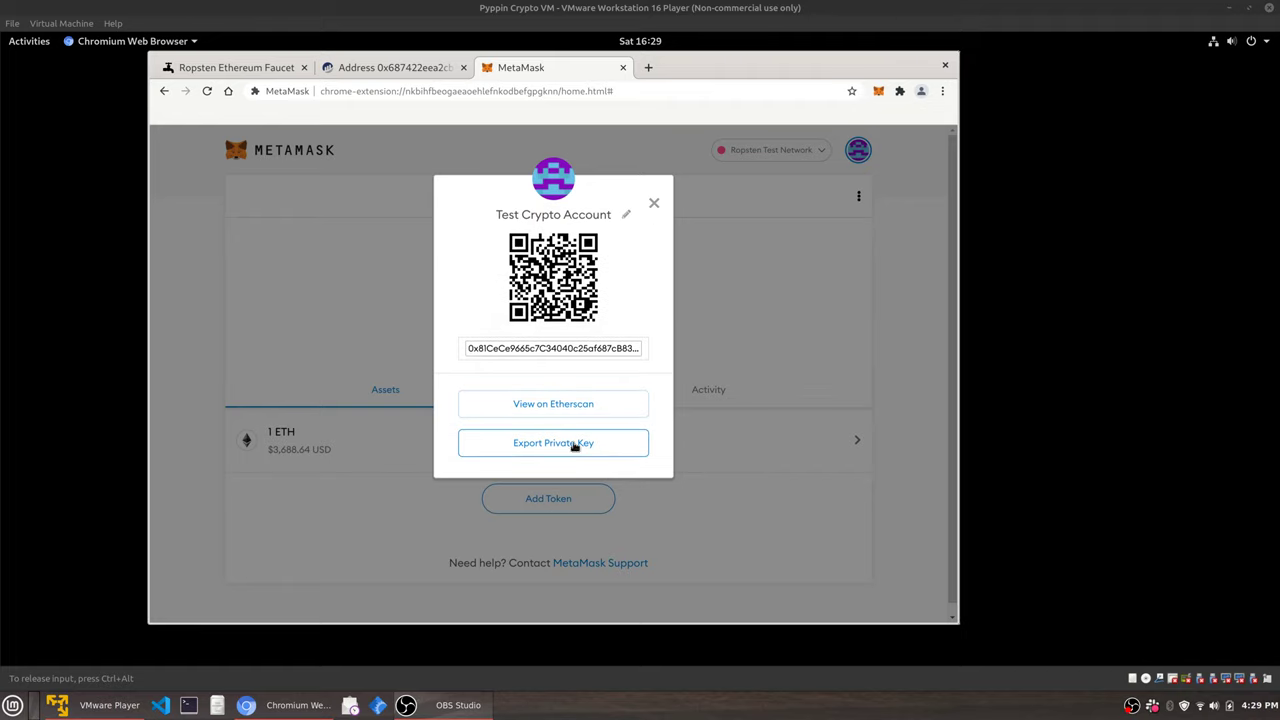
double_click(506, 355)
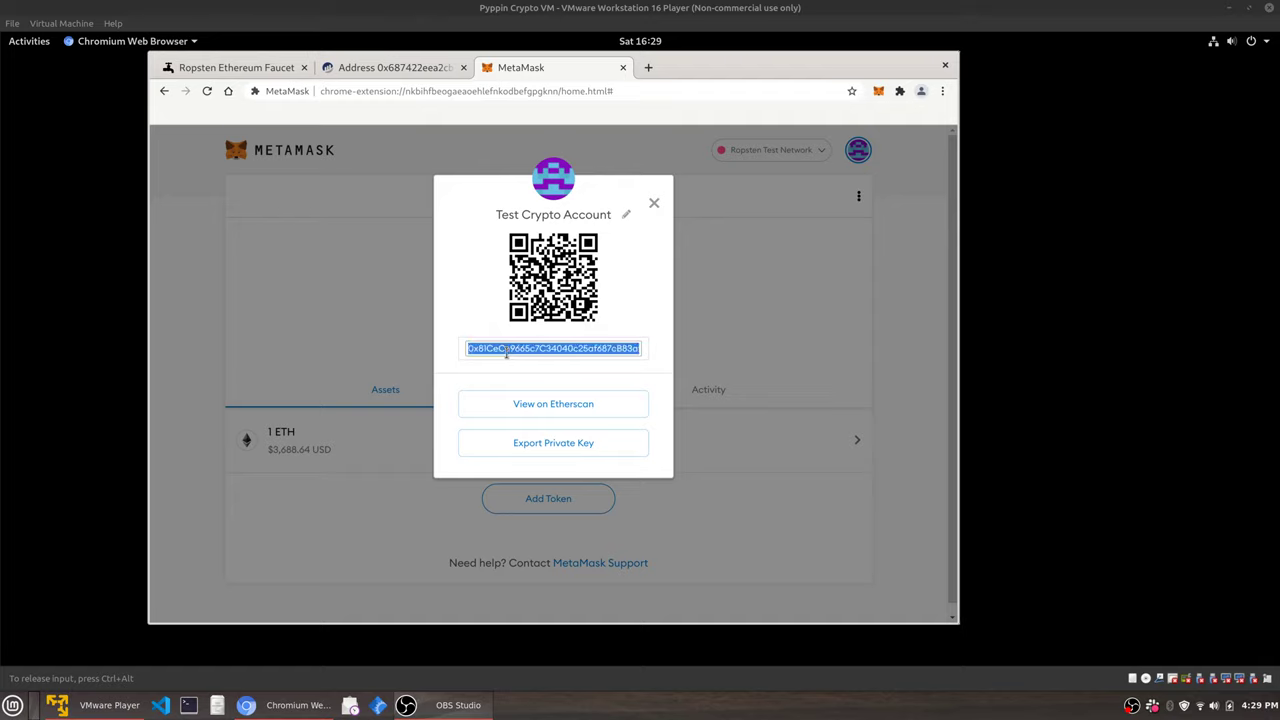
right_click(510, 353)
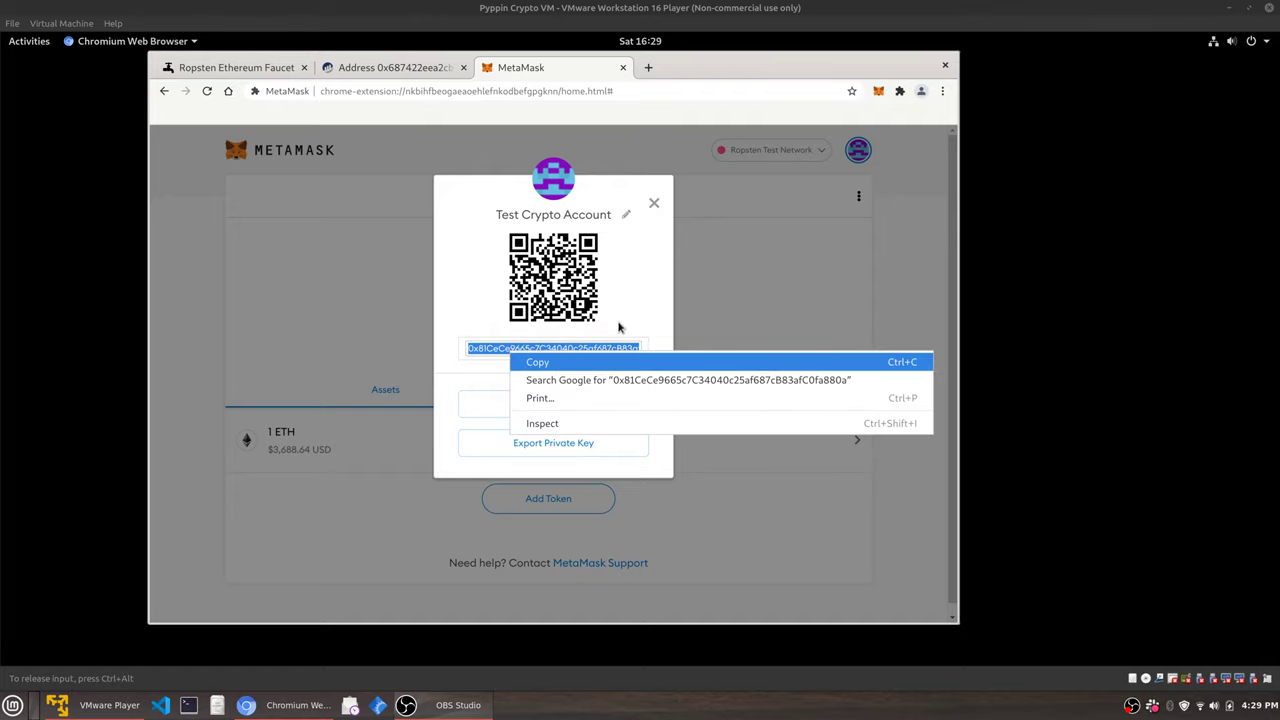
left_click(660, 212)
Close account details and choose Ethereum Mainnet in the network list, leaving it selected.
left_click(655, 203)
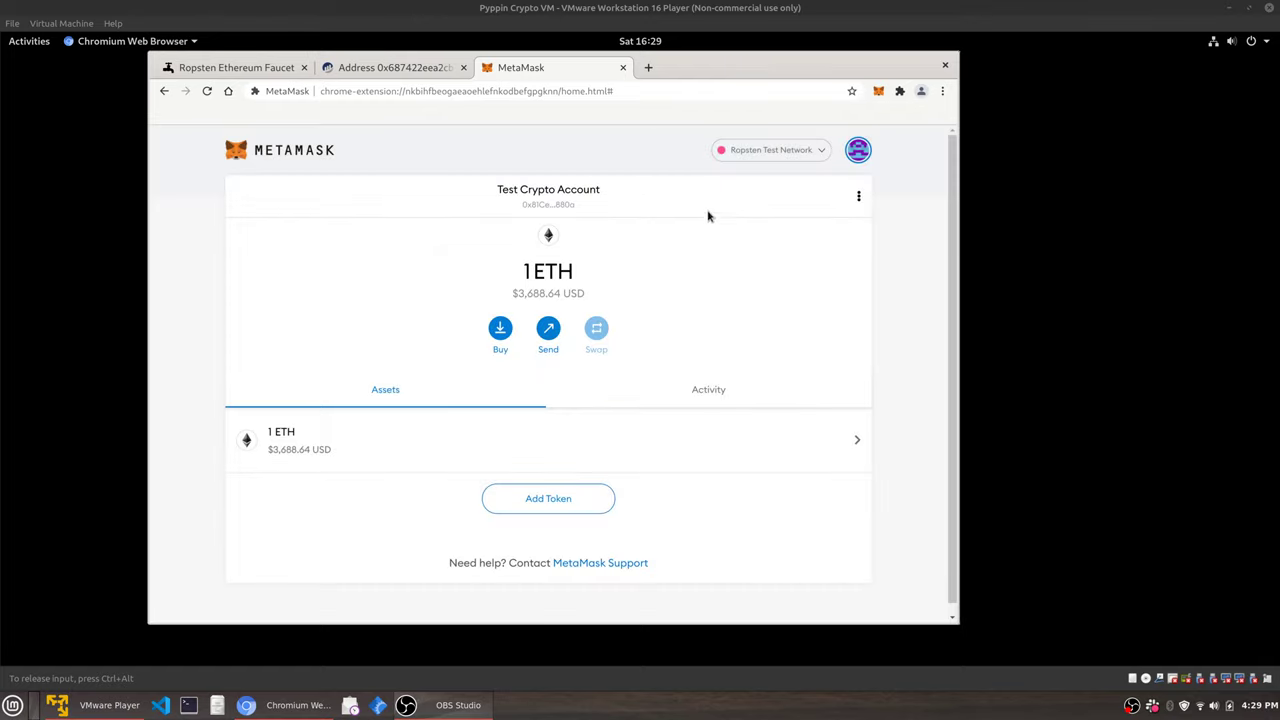
left_click(781, 154)
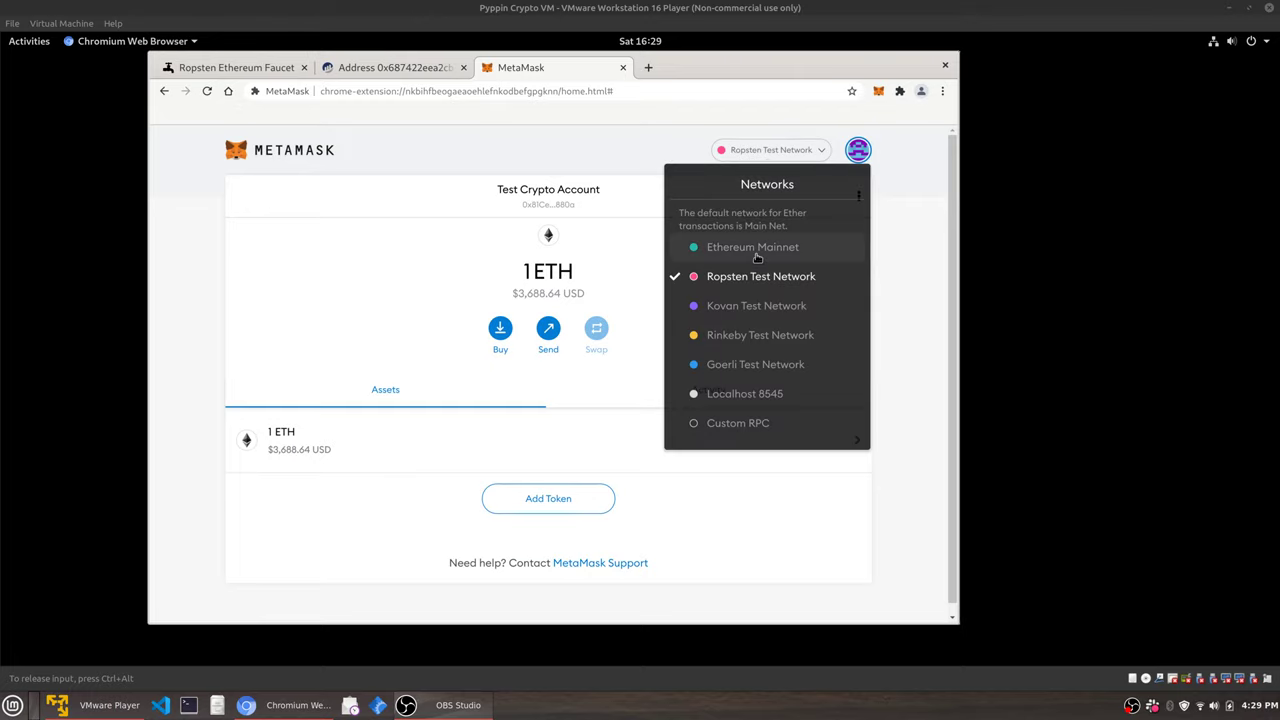
left_click(757, 257)
left_click(776, 152)
left_click(775, 154)
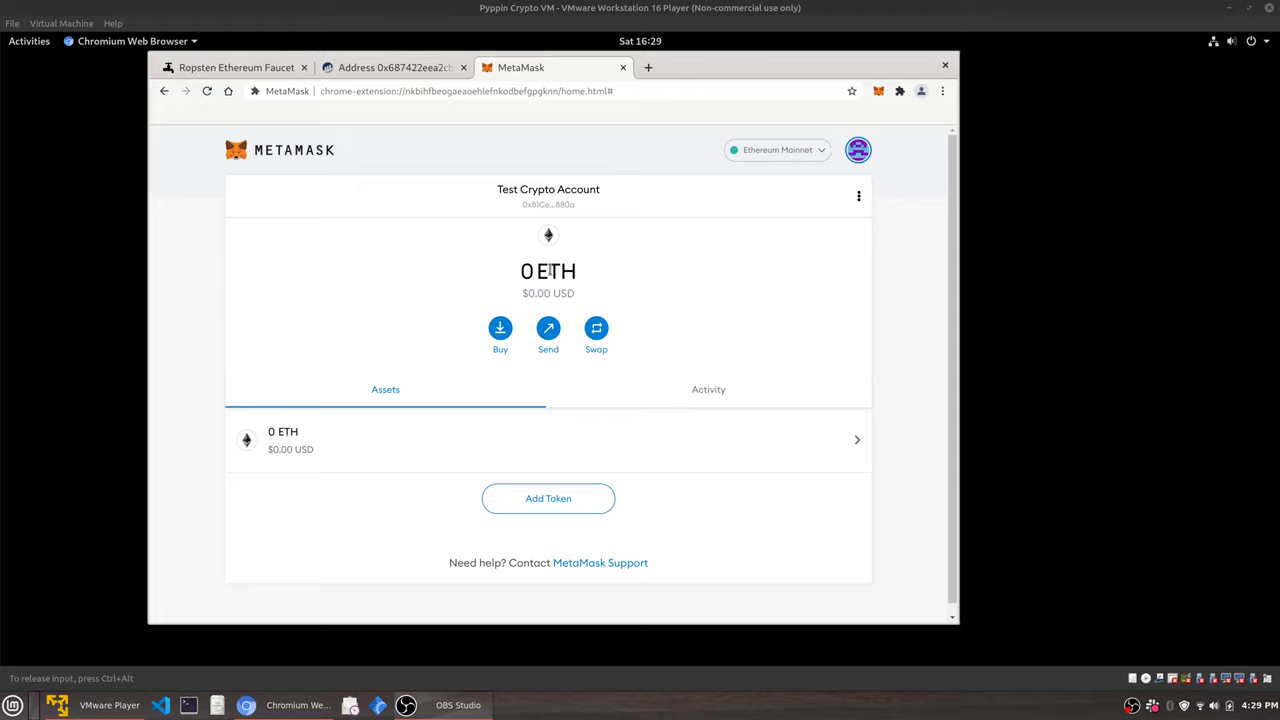
left_click(758, 158)
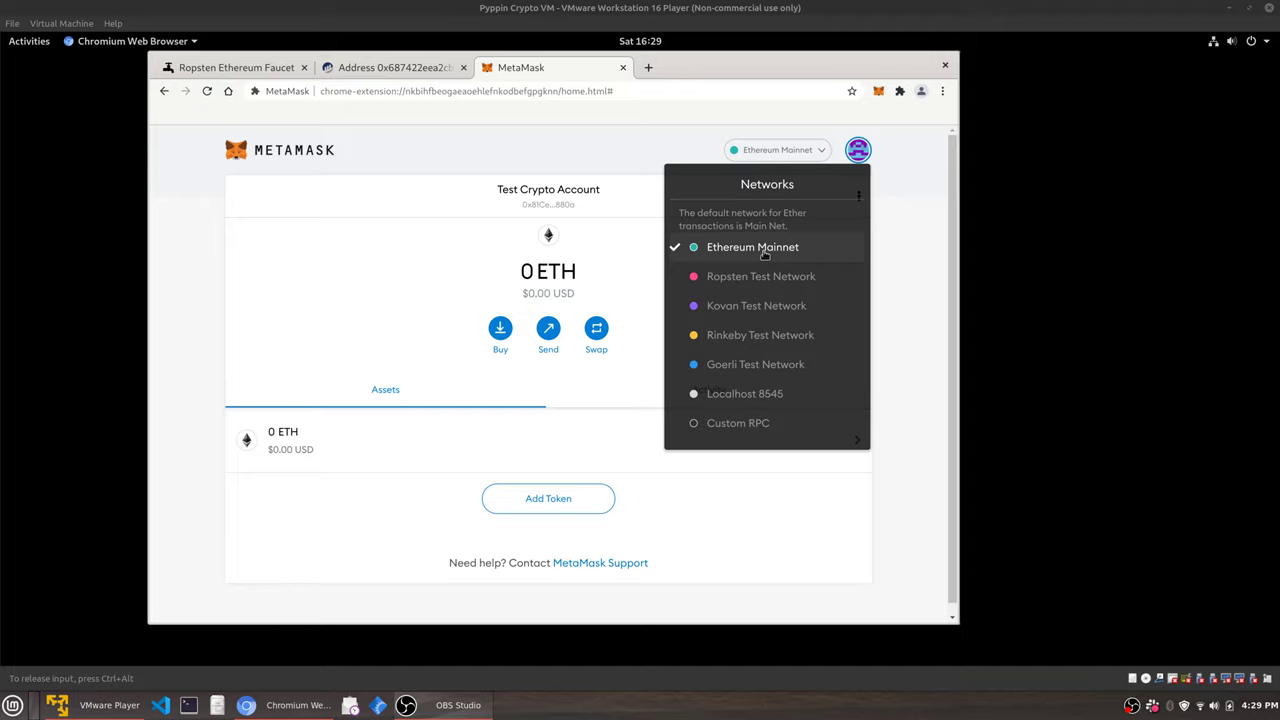
left_click(608, 163)
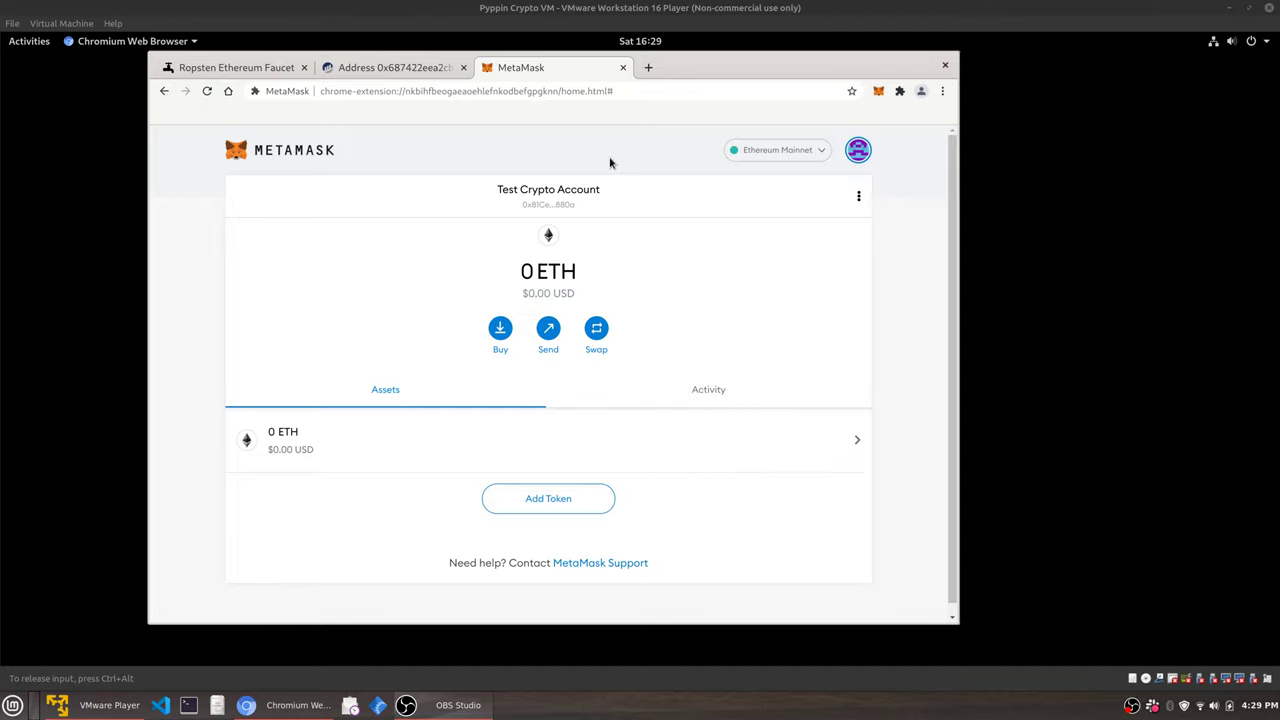
left_click(745, 152)
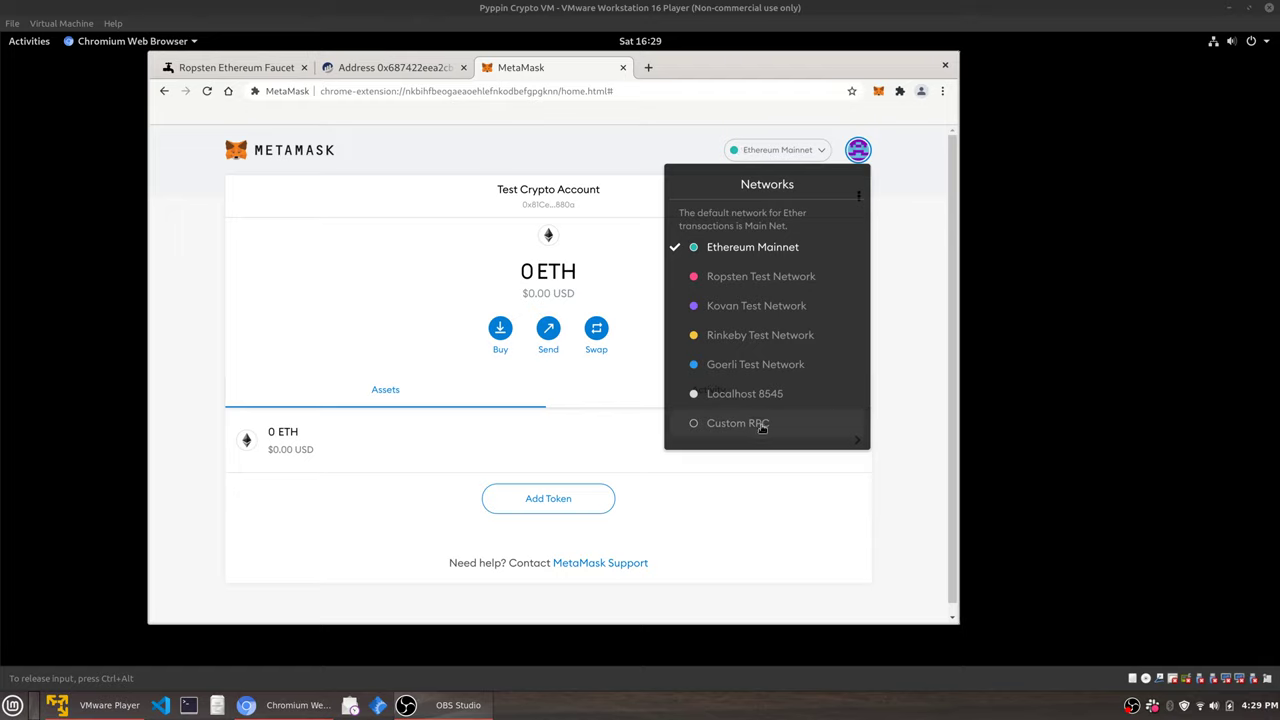
left_click(908, 320)
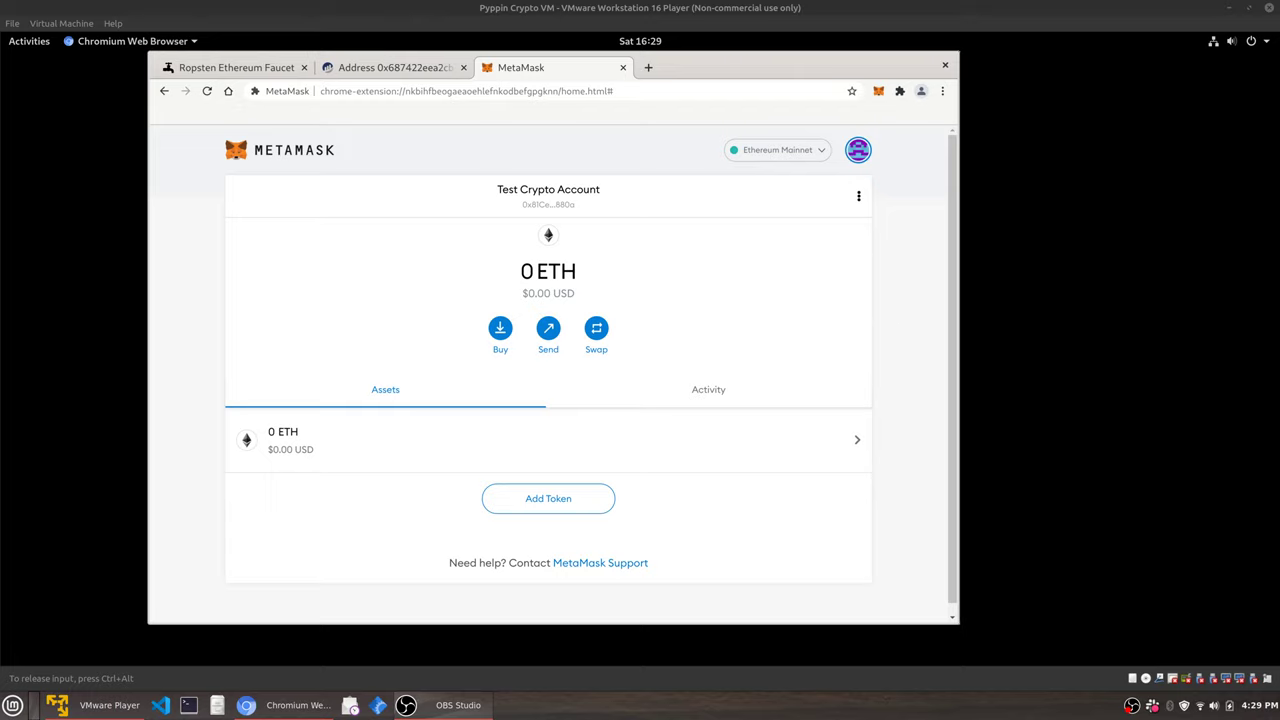
key("ctrl+alt")
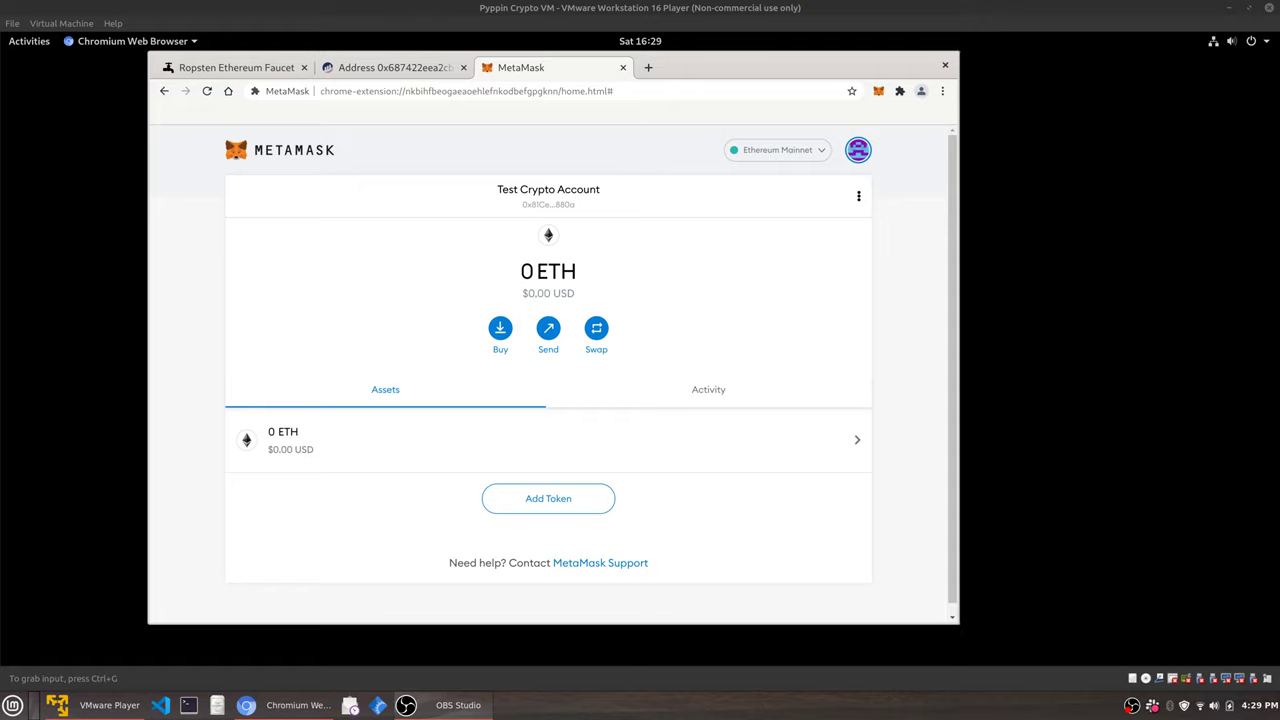